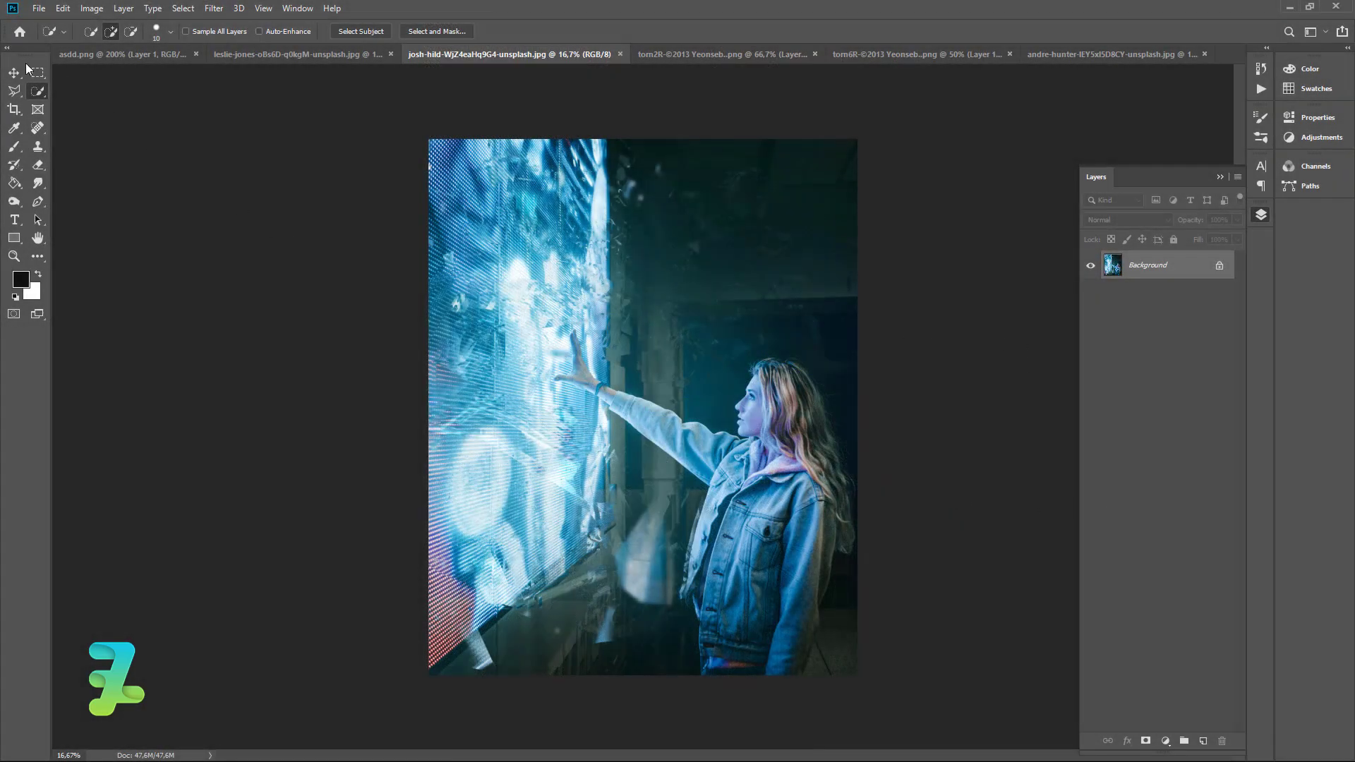
- Create a new 720×1080 px portrait document at 300 ppi from the Custom preset
{"action": "left_click", "coordinate": [14, 72]}
{"action": "left_click", "coordinate": [39, 8]}
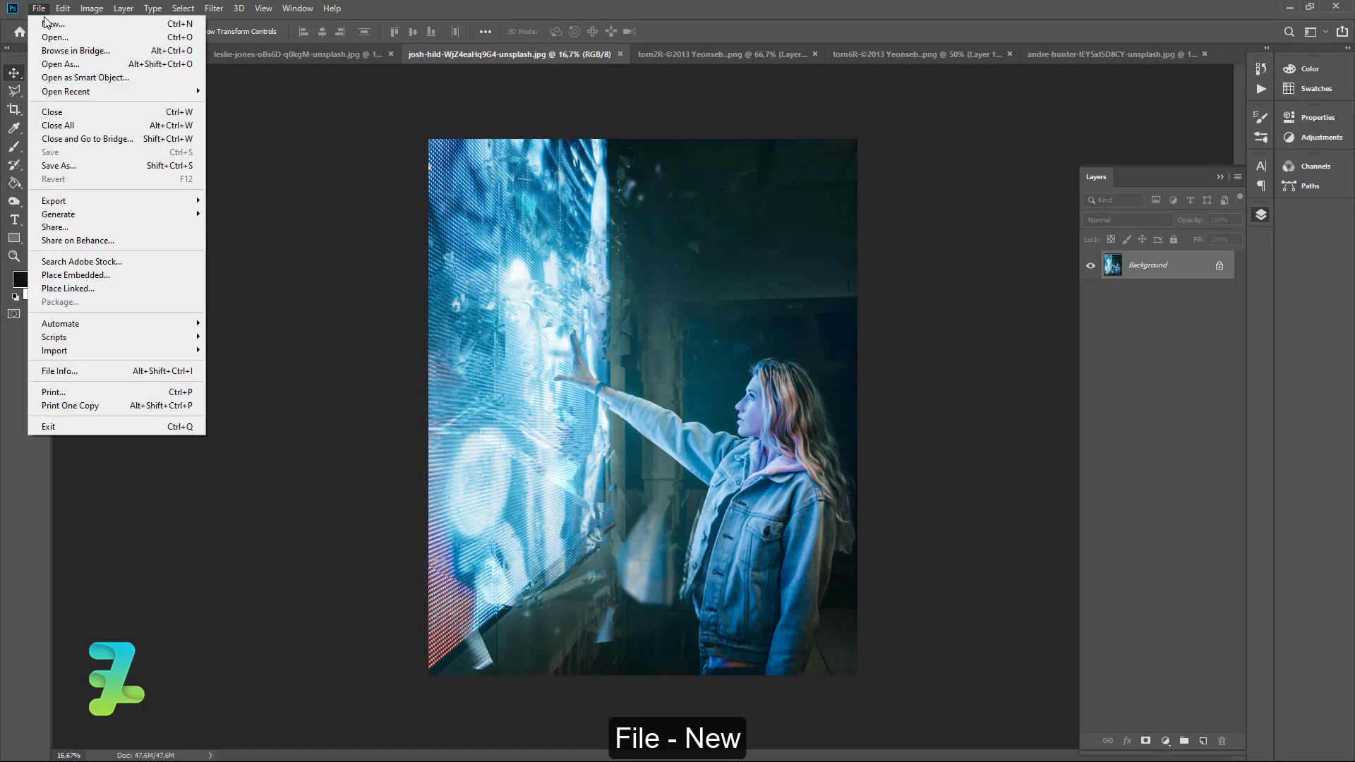
{"action": "left_click", "coordinate": [47, 24]}
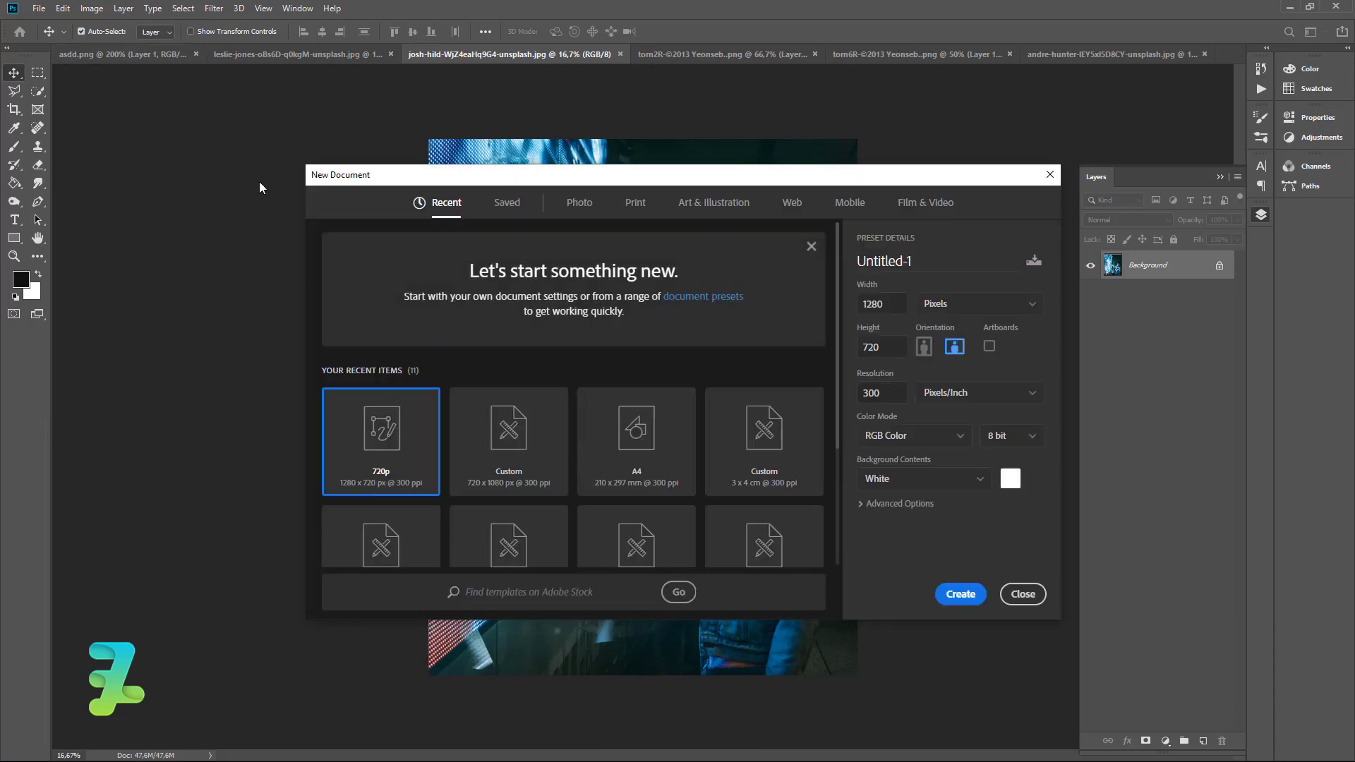
{"action": "left_click", "coordinate": [533, 452]}
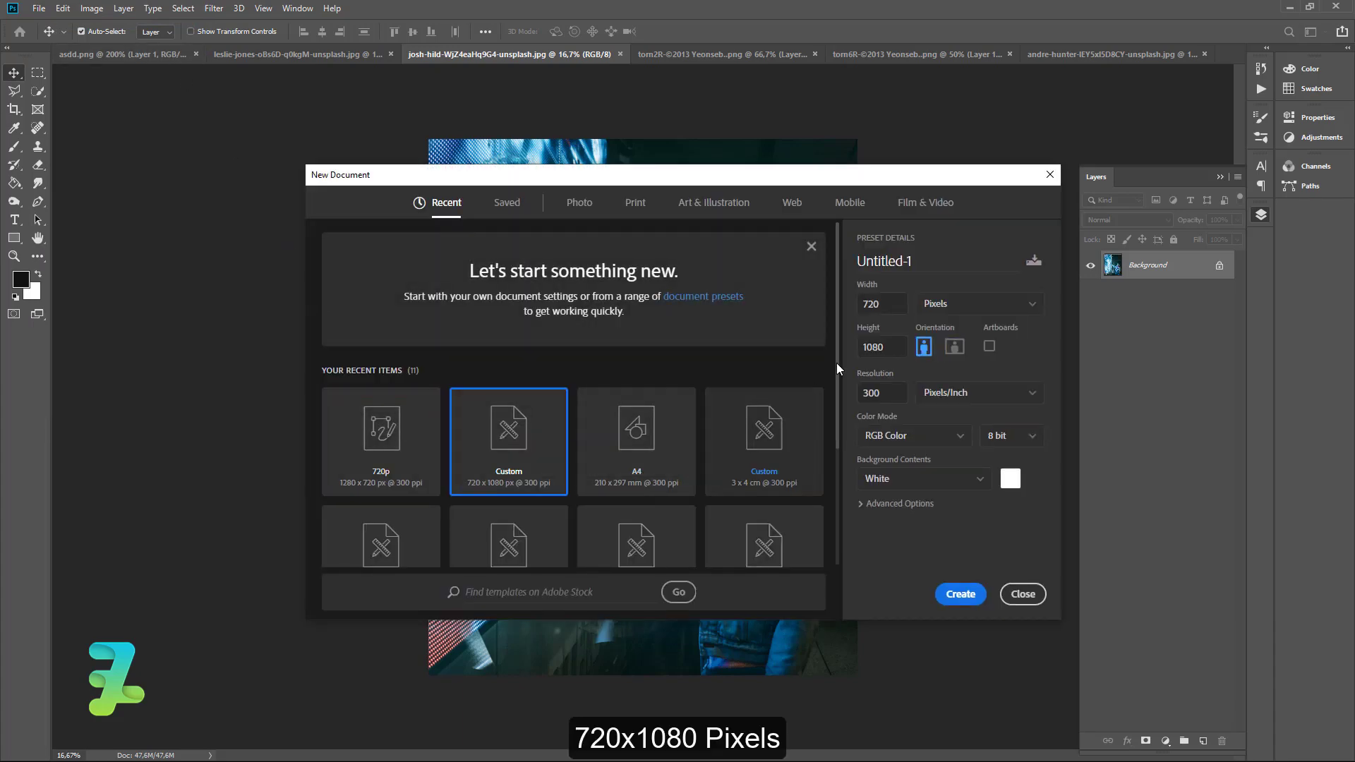
{"action": "left_click", "coordinate": [884, 302]}
{"action": "left_click", "coordinate": [890, 340]}
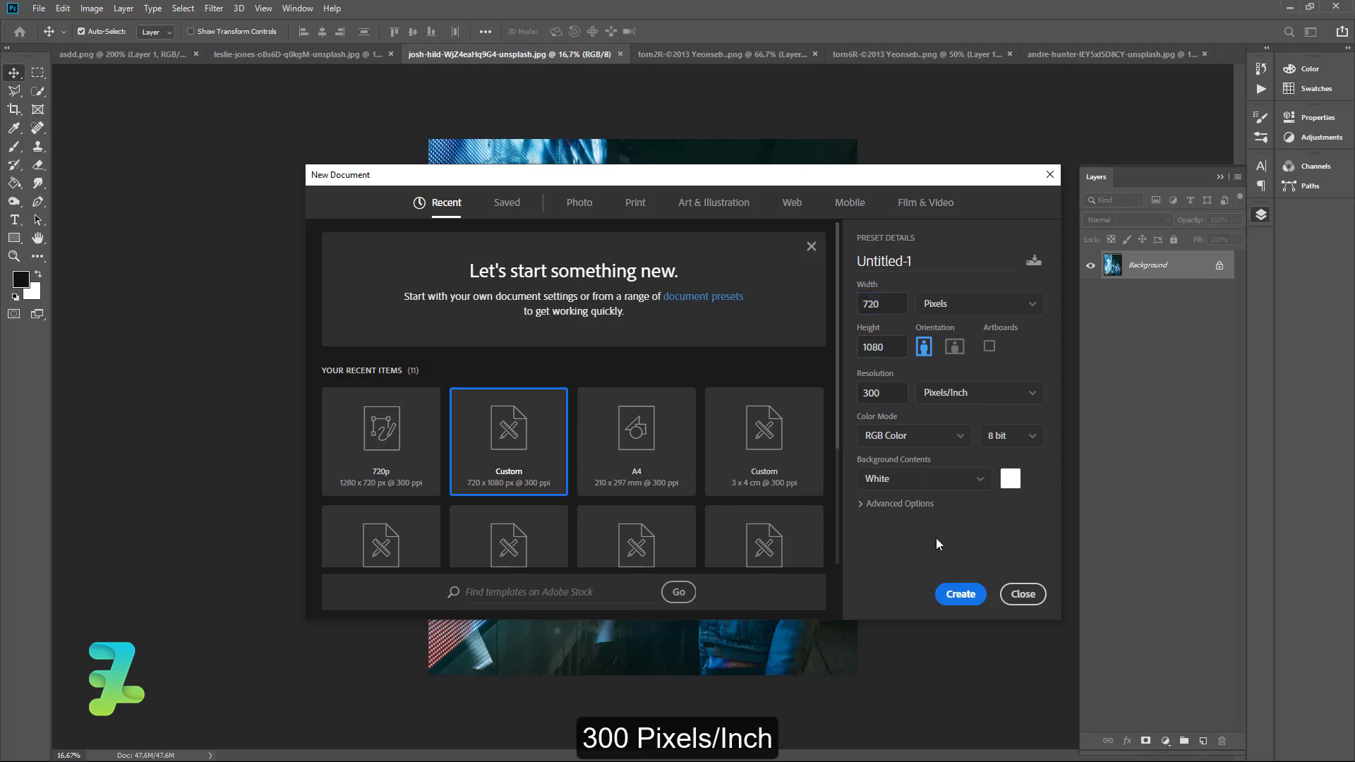
{"action": "left_click", "coordinate": [960, 594]}
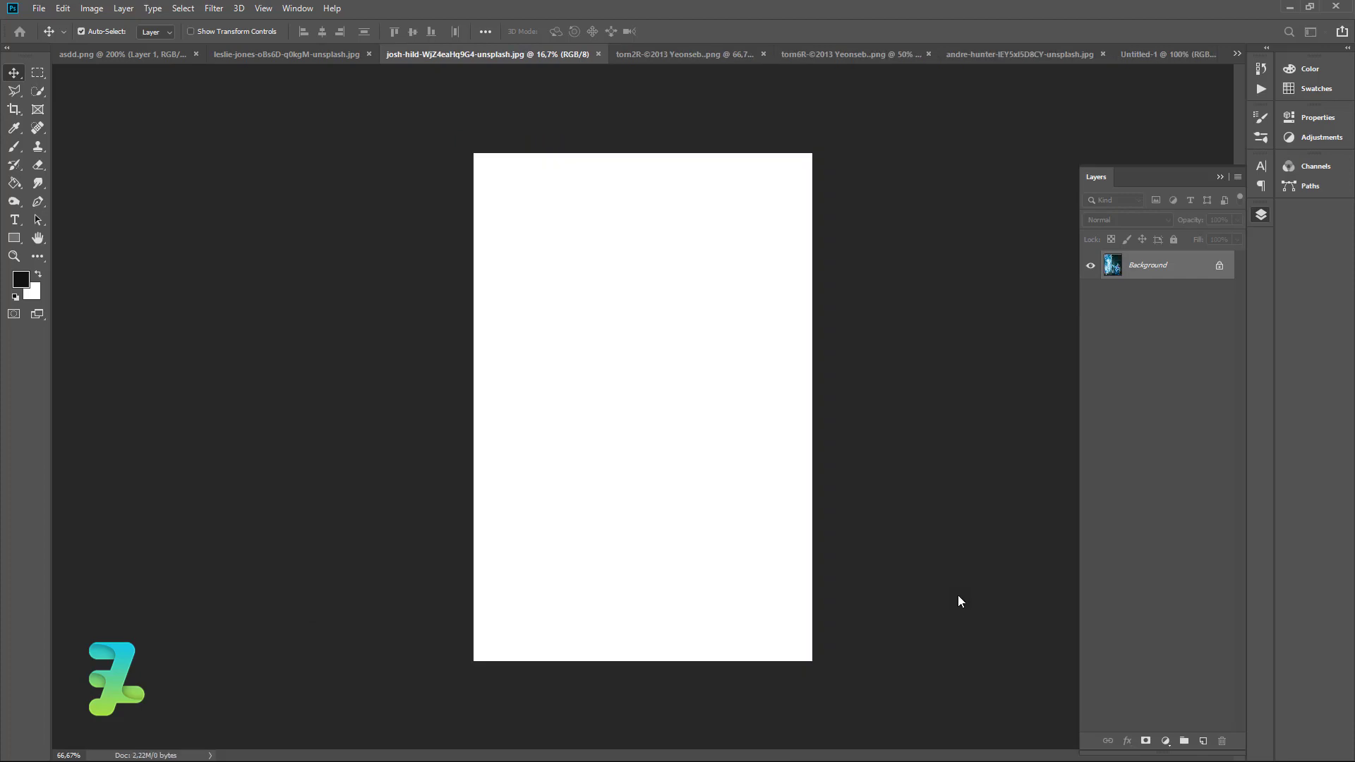
- Bring the photo of the woman at the glowing screen into Untitled-1 as Layer 1
{"action": "left_click", "coordinate": [429, 57]}
{"action": "right_click", "coordinate": [429, 57]}
{"action": "left_click", "coordinate": [458, 115]}
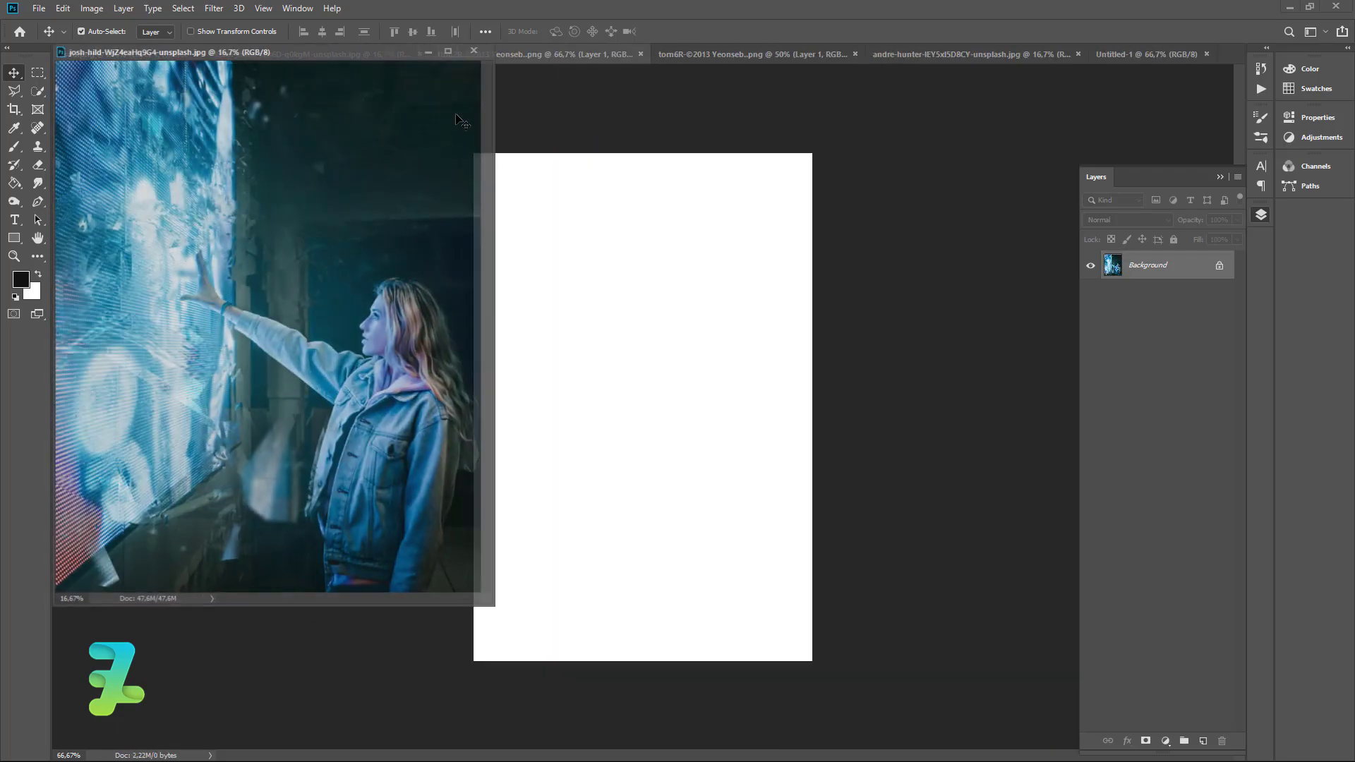
{"action": "left_click_drag", "start_coordinate": [284, 162], "coordinate": [576, 328]}
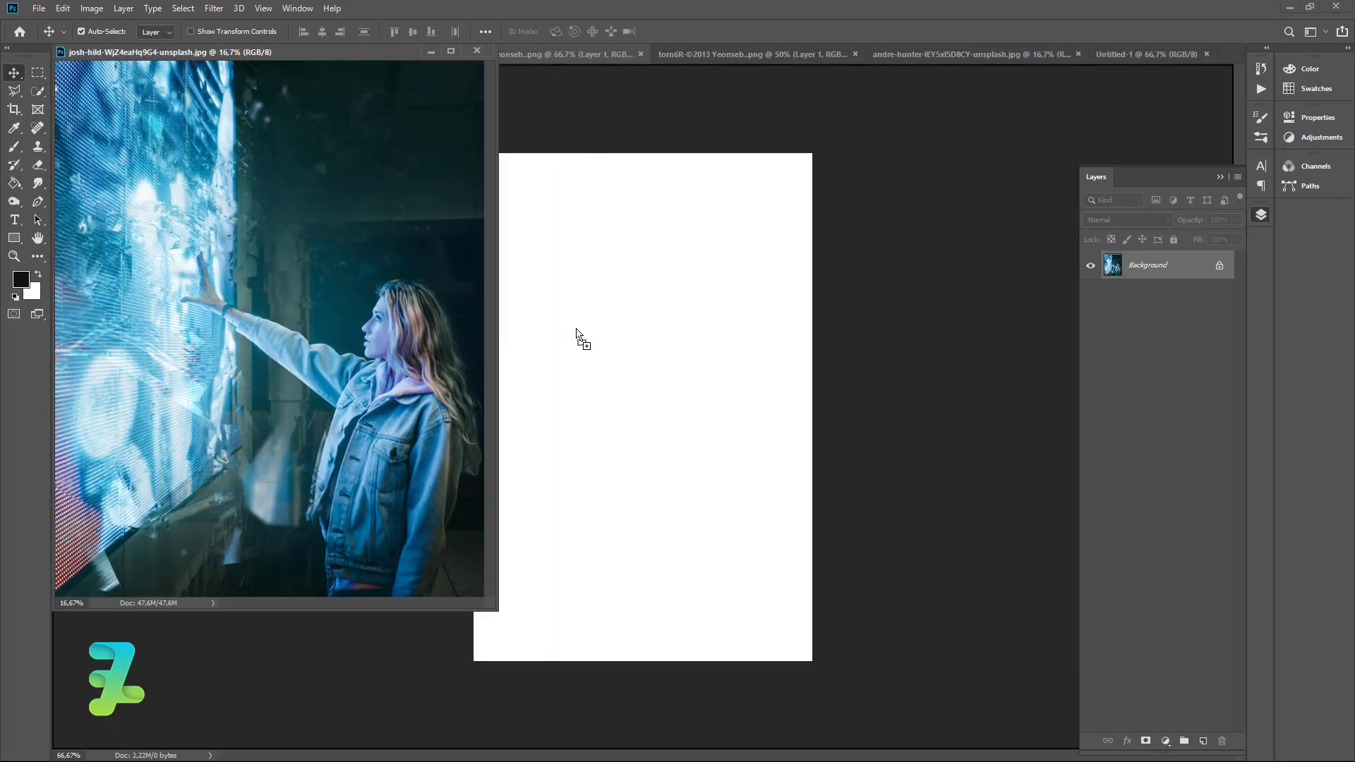
{"action": "left_click", "coordinate": [483, 54]}
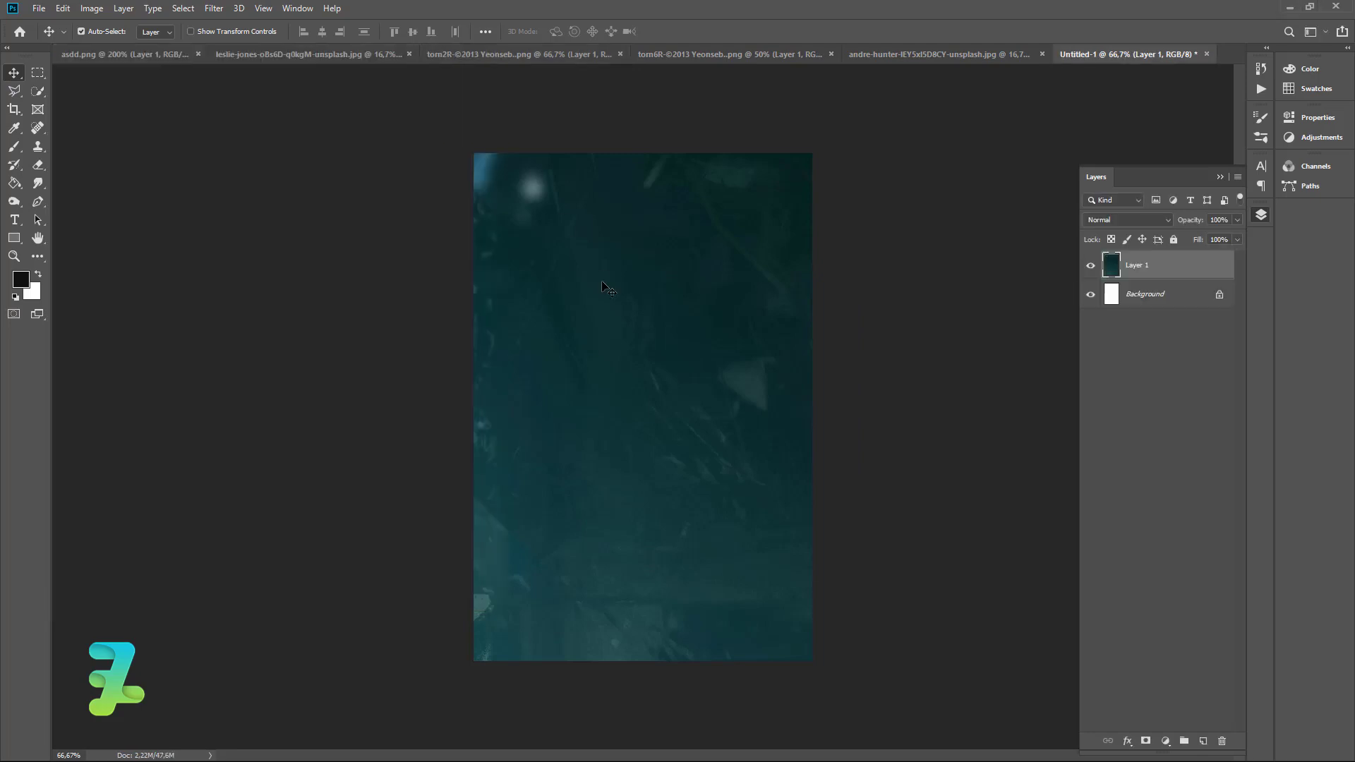
{"action": "key", "text": "ctrl+minus"}
{"action": "key", "text": "ctrl+minus"}
{"action": "key", "text": "ctrl+minus"}
{"action": "key", "text": "ctrl+minus"}
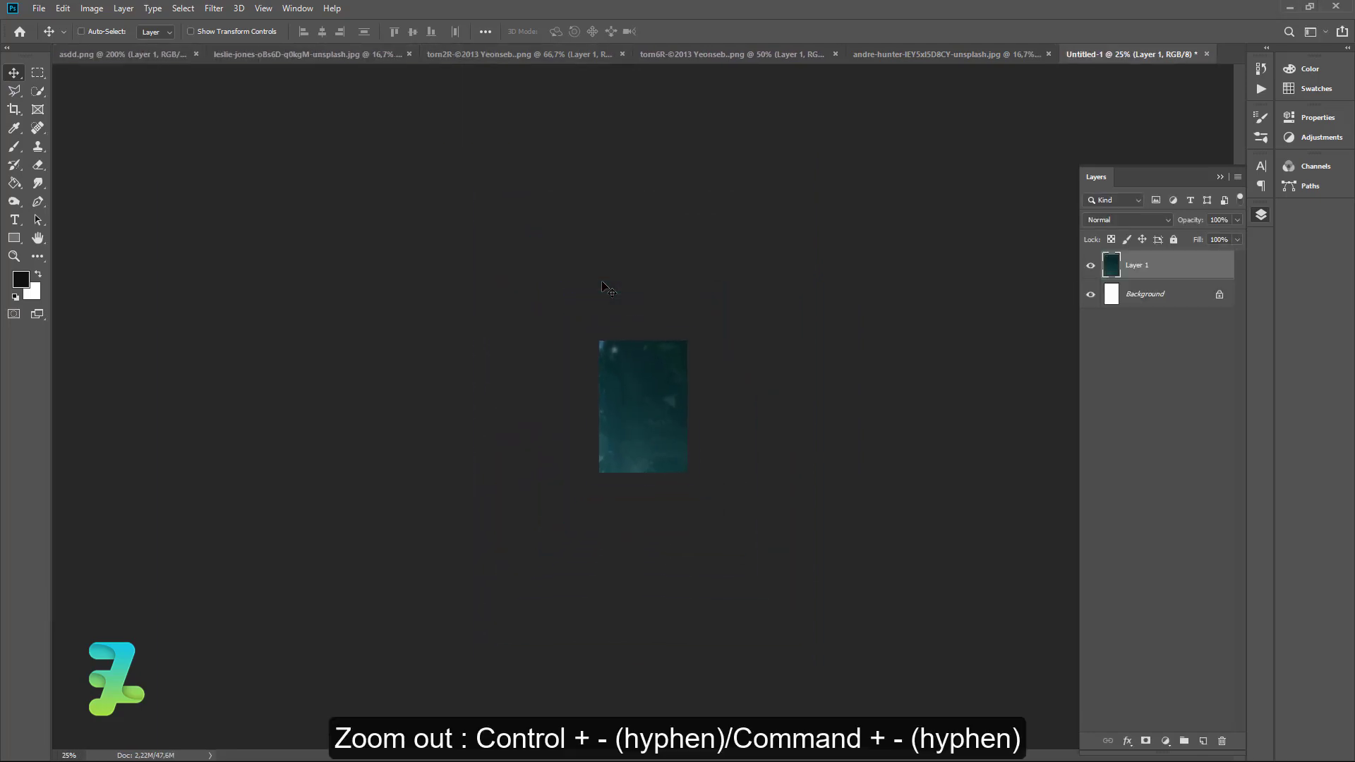
- Scale the photo layer so it covers the whole canvas
{"action": "key", "text": "ctrl+t"}
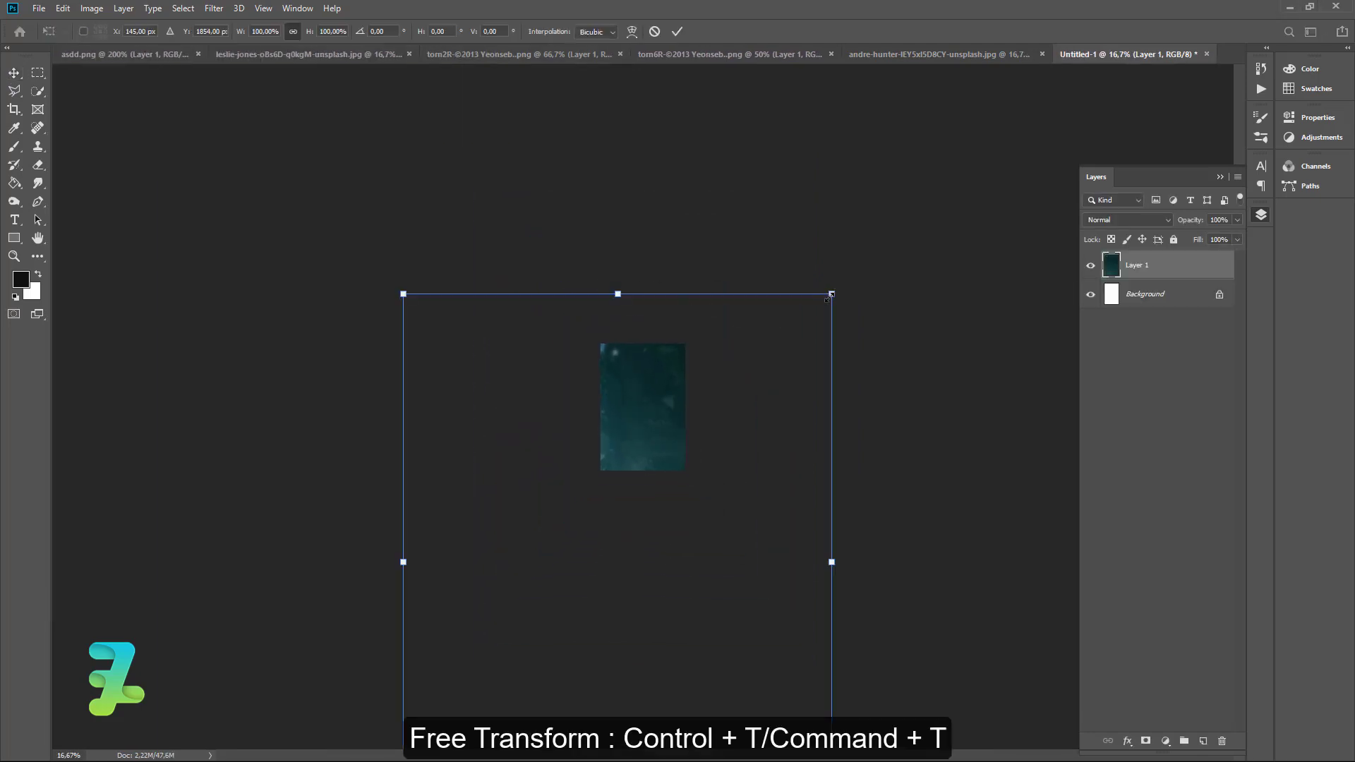
{"action": "left_click_drag", "start_coordinate": [831, 294], "coordinate": [666, 505]}
{"action": "left_click_drag", "start_coordinate": [631, 569], "coordinate": [651, 404]}
{"action": "mouse_move", "coordinate": [685, 453]}
{"action": "left_mouse_down"}
{"action": "mouse_move", "coordinate": [699, 469]}
{"action": "mouse_move", "coordinate": [665, 443]}
{"action": "left_mouse_up"}
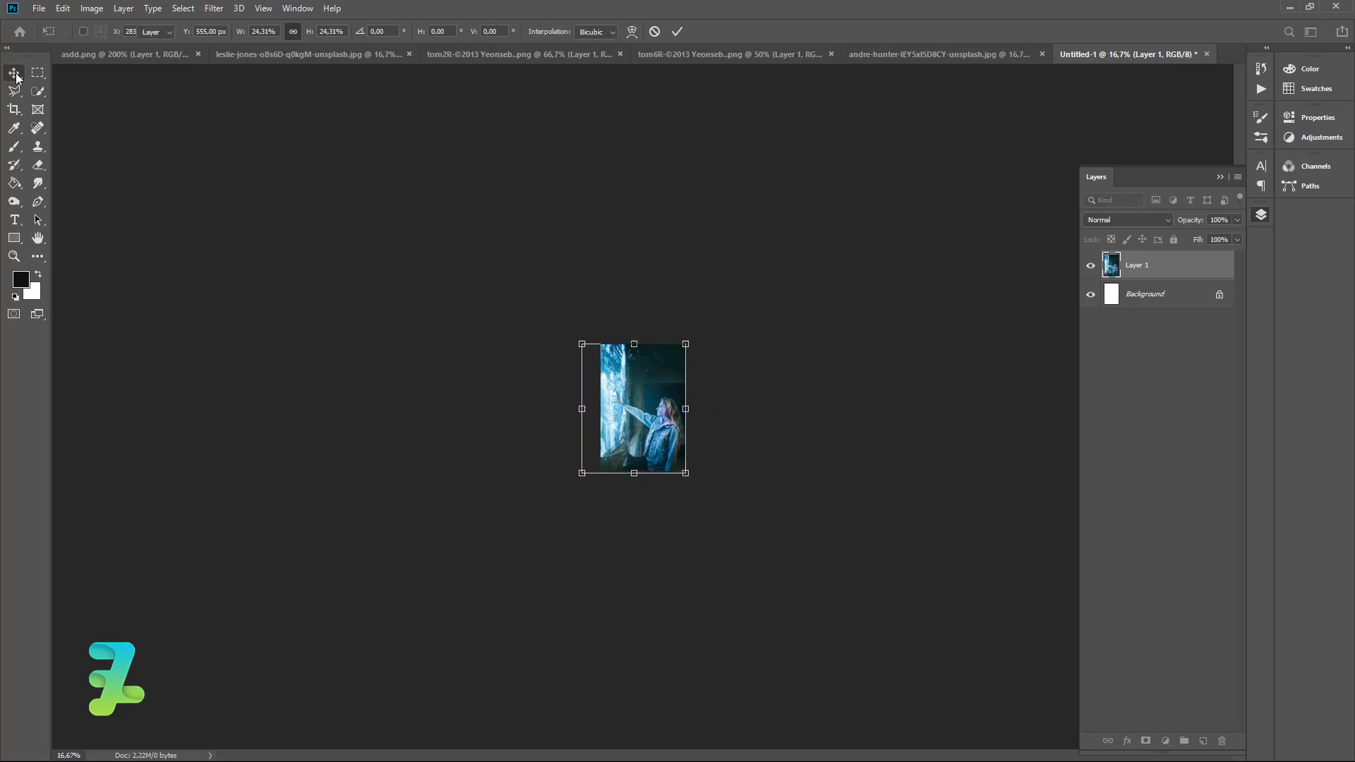
{"action": "key", "text": "Return"}
{"action": "key", "text": "ctrl+plus"}
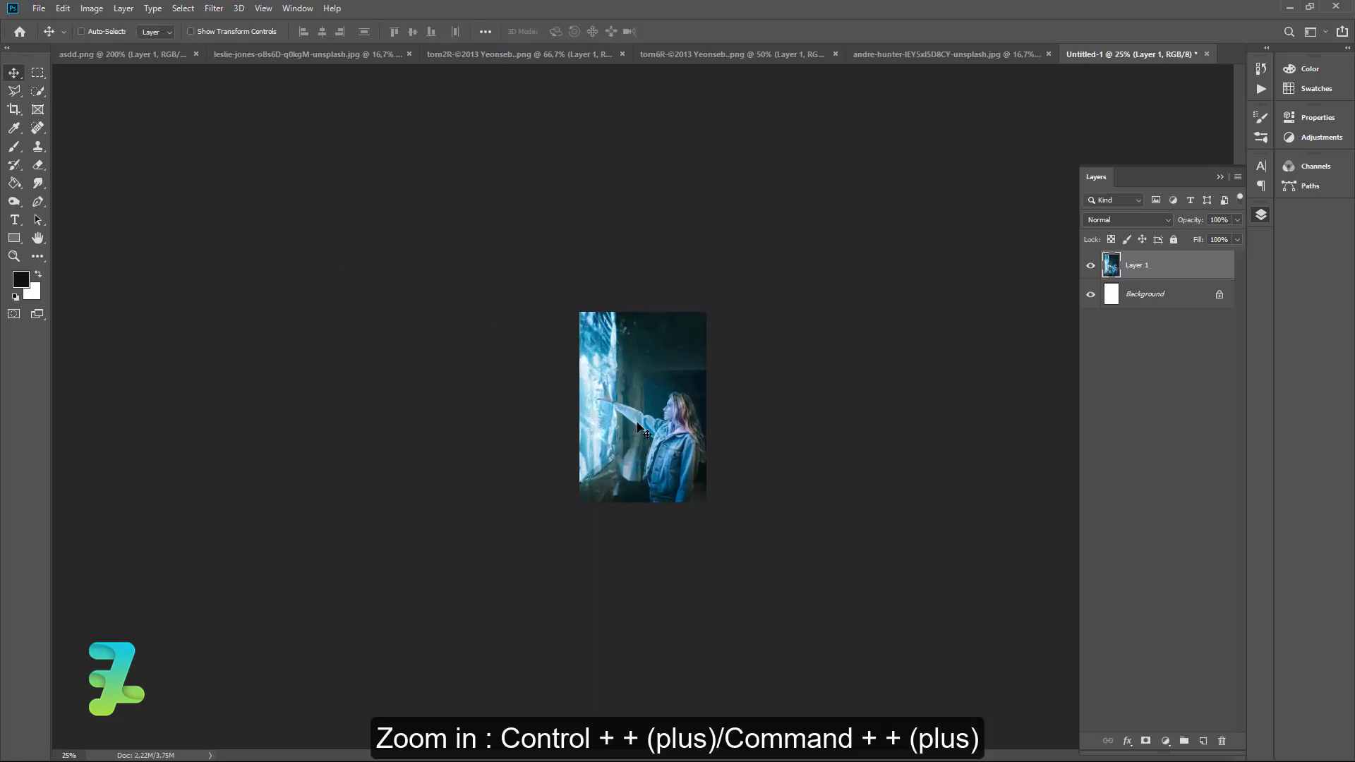
{"action": "key", "text": "ctrl+plus"}
{"action": "key", "text": "ctrl+plus"}
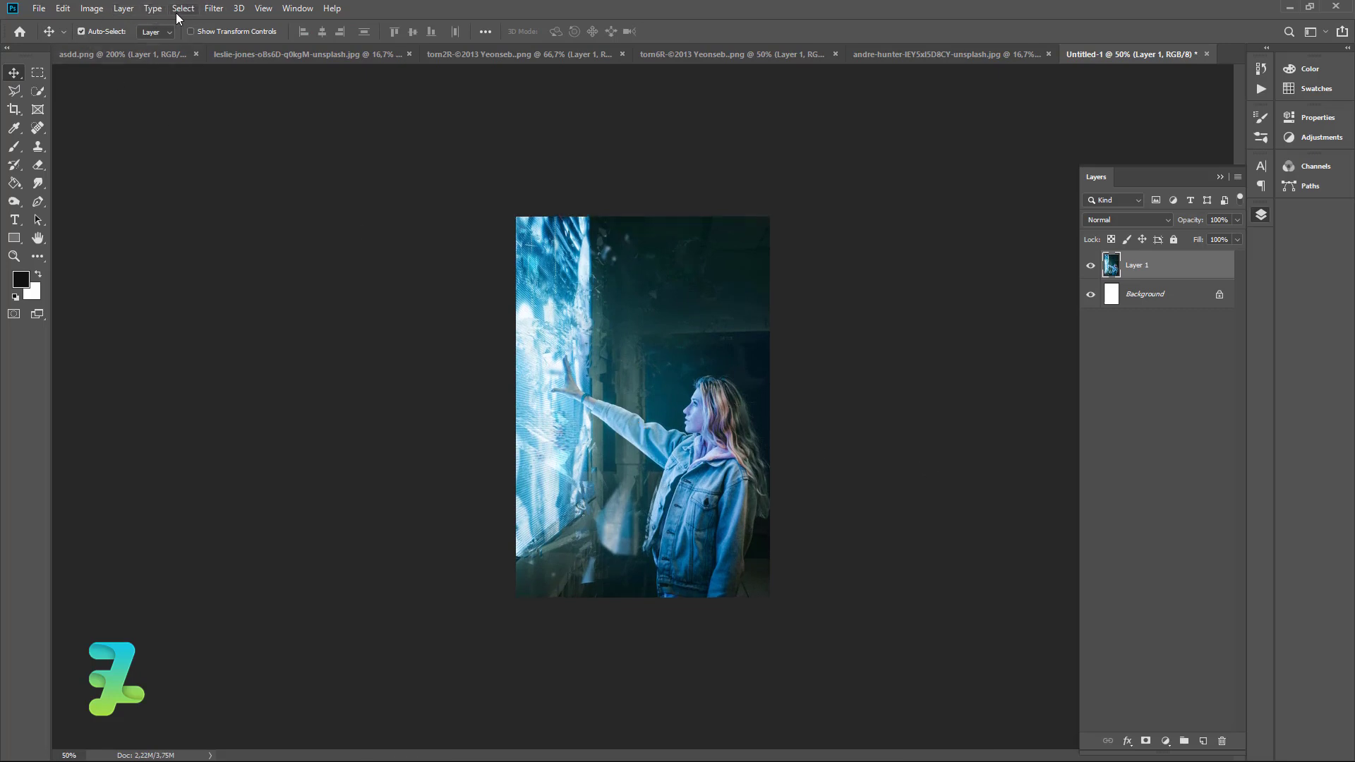
- Apply Hue/Saturation to the photo with Saturation -100 and Lightness around -8
{"action": "left_click", "coordinate": [93, 9]}
{"action": "mouse_move", "coordinate": [112, 46]}
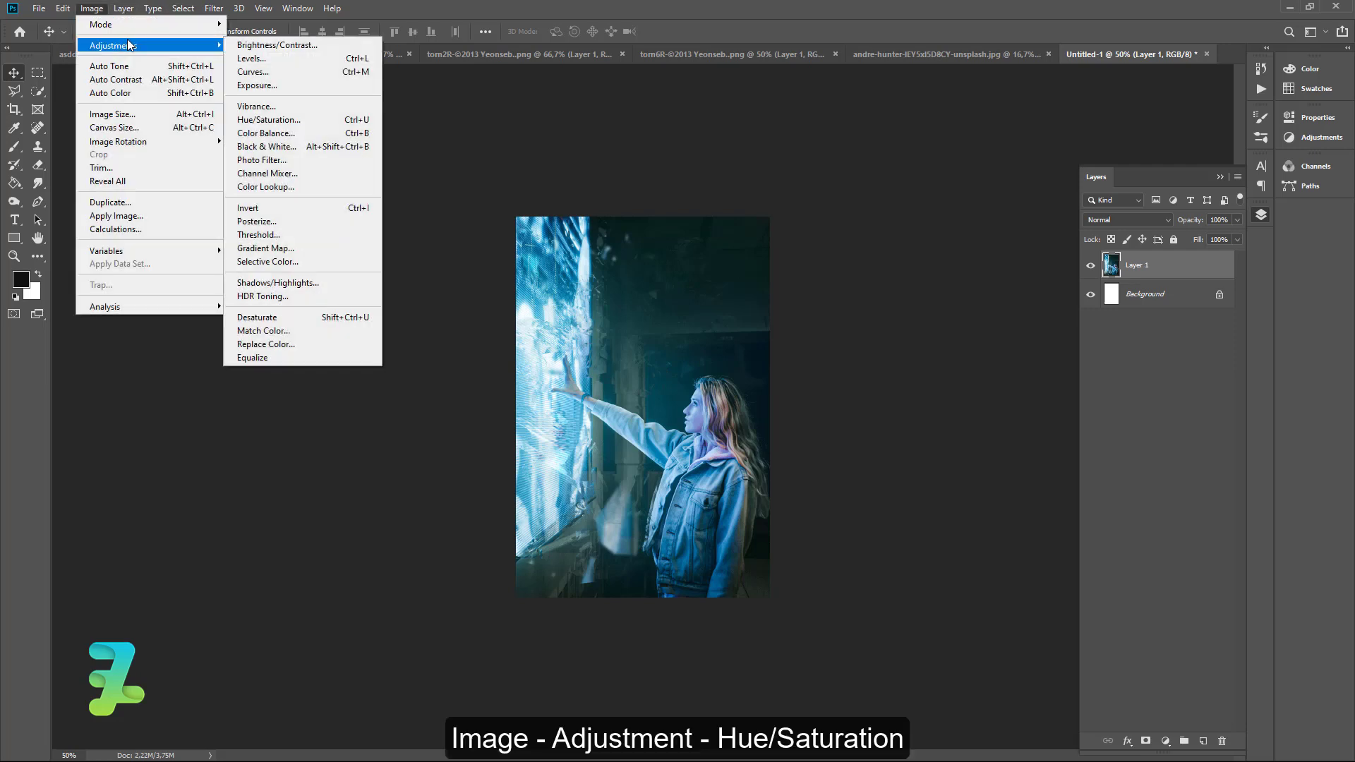
{"action": "left_click", "coordinate": [268, 120]}
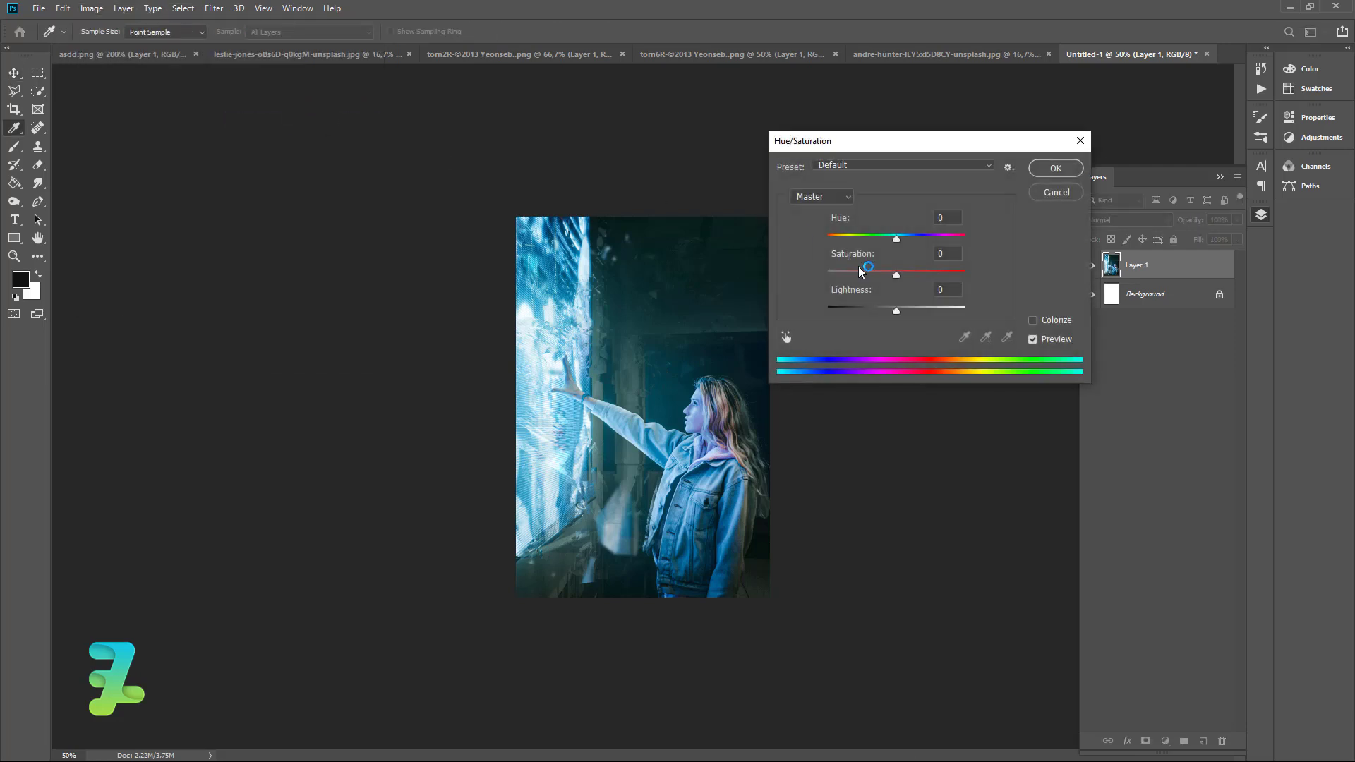
{"action": "left_click_drag", "start_coordinate": [896, 276], "coordinate": [827, 275]}
{"action": "left_click_drag", "start_coordinate": [896, 312], "coordinate": [890, 312]}
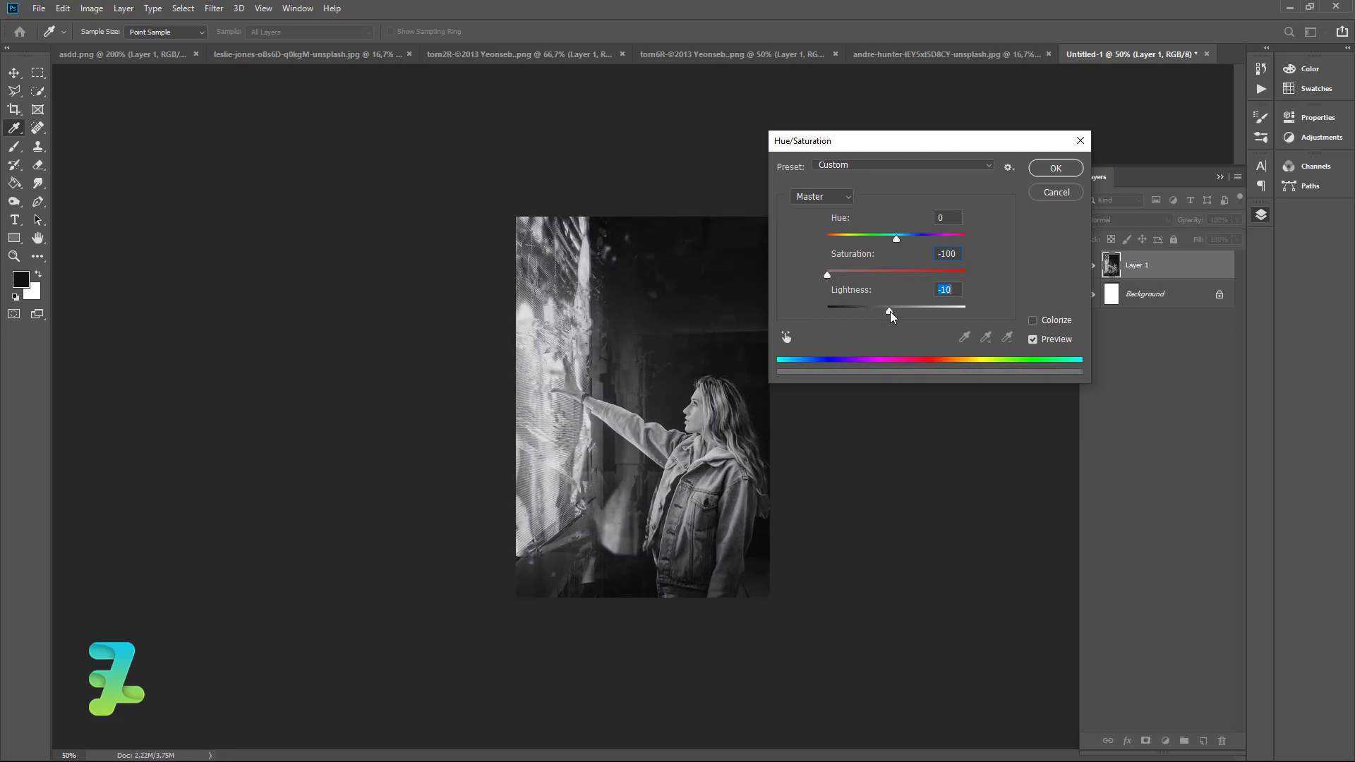
{"action": "left_click", "coordinate": [890, 311]}
{"action": "left_click", "coordinate": [1057, 168]}
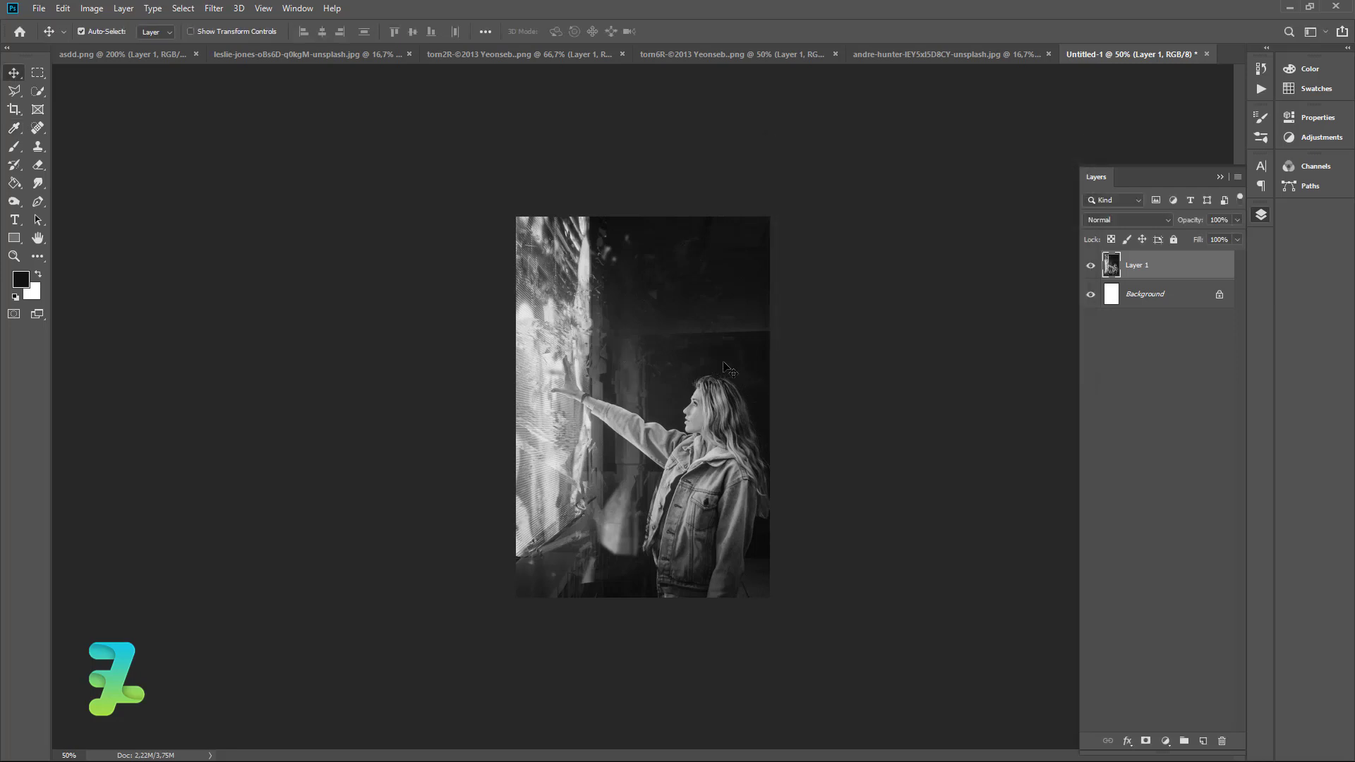
- Draw a tall black 202×700 px rectangle and move it to the photo's lower left
{"action": "left_click", "coordinate": [1203, 740]}
{"action": "left_click", "coordinate": [14, 239]}
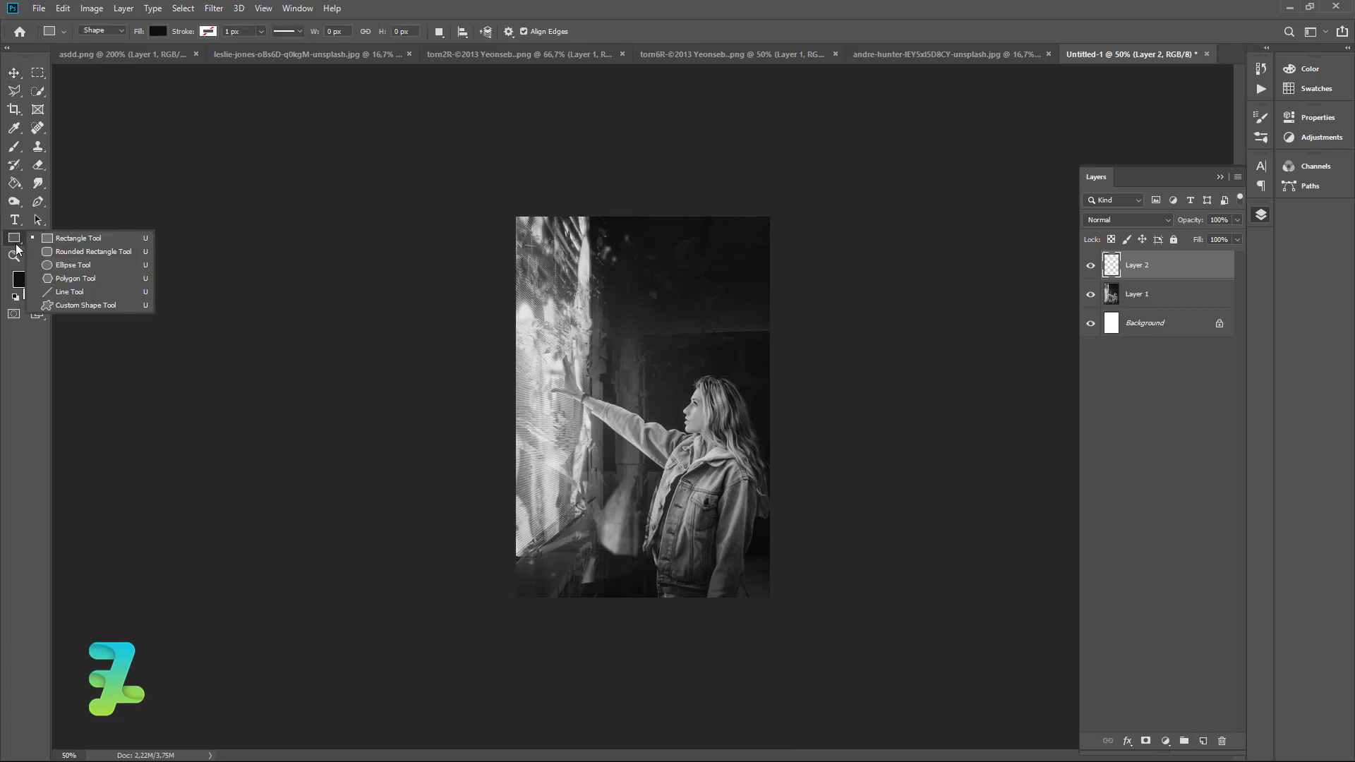
{"action": "left_click", "coordinate": [71, 238]}
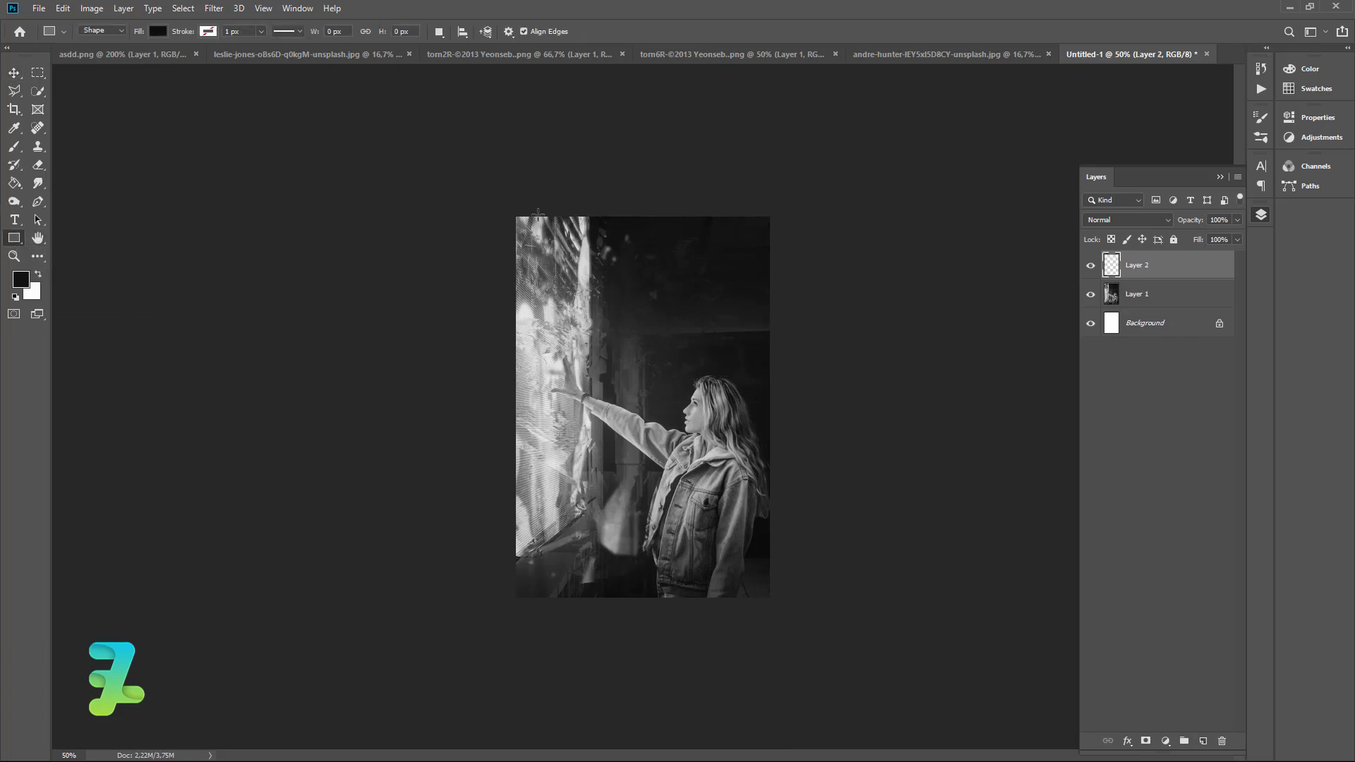
{"action": "mouse_move", "coordinate": [554, 216]}
{"action": "left_mouse_down"}
{"action": "mouse_move", "coordinate": [612, 493]}
{"action": "mouse_move", "coordinate": [624, 464]}
{"action": "left_mouse_up"}
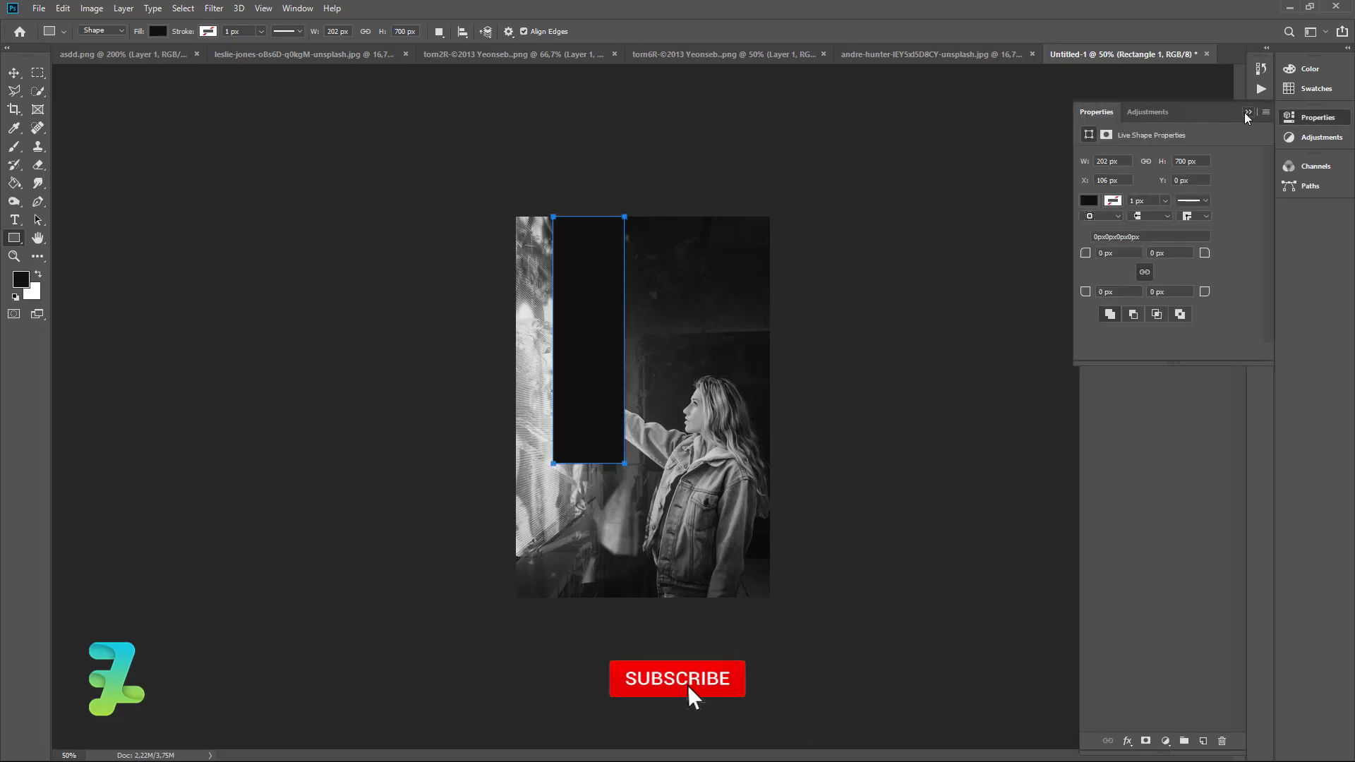
{"action": "left_click", "coordinate": [1249, 111]}
{"action": "left_click", "coordinate": [14, 73]}
{"action": "left_click_drag", "start_coordinate": [539, 275], "coordinate": [565, 475]}
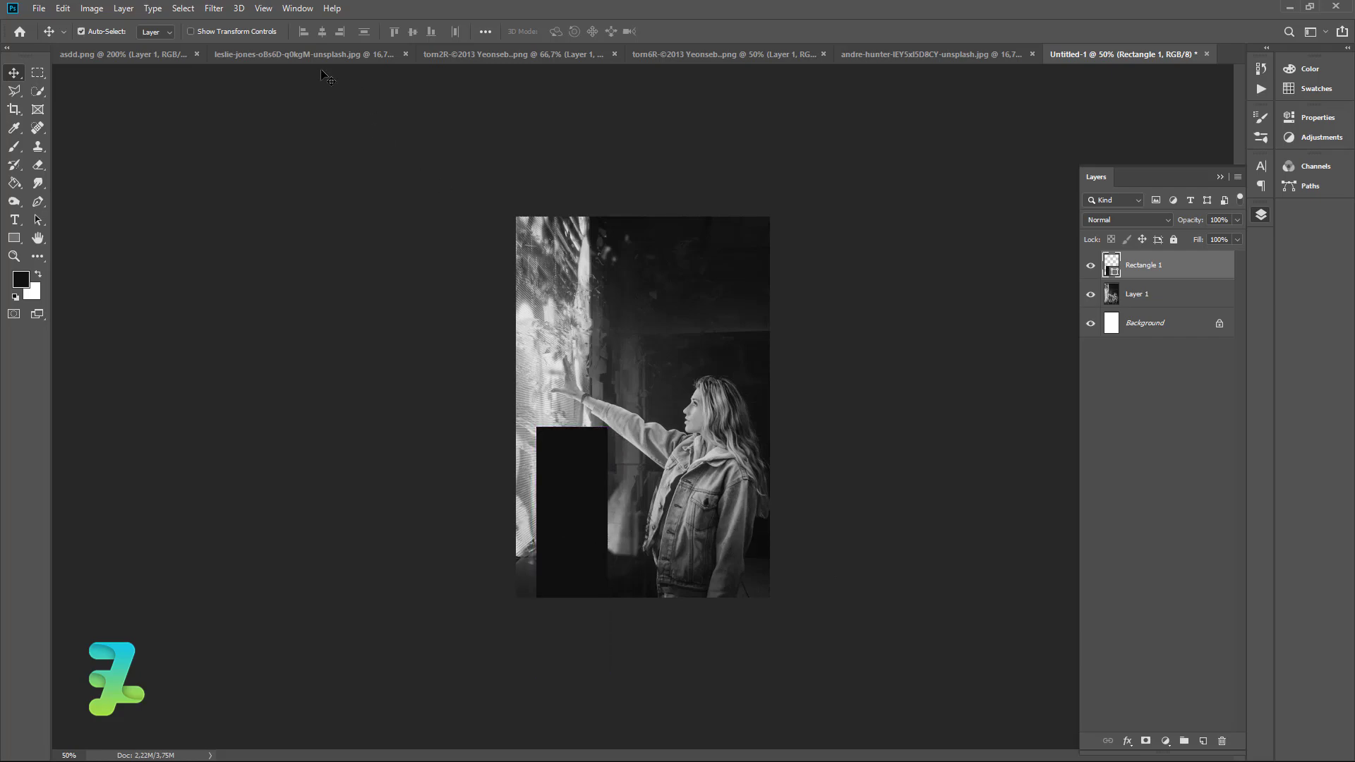
- Bring the Space Invaders arcade photo in and clip it to the black rectangle
{"action": "left_click", "coordinate": [295, 55]}
{"action": "right_click", "coordinate": [299, 54]}
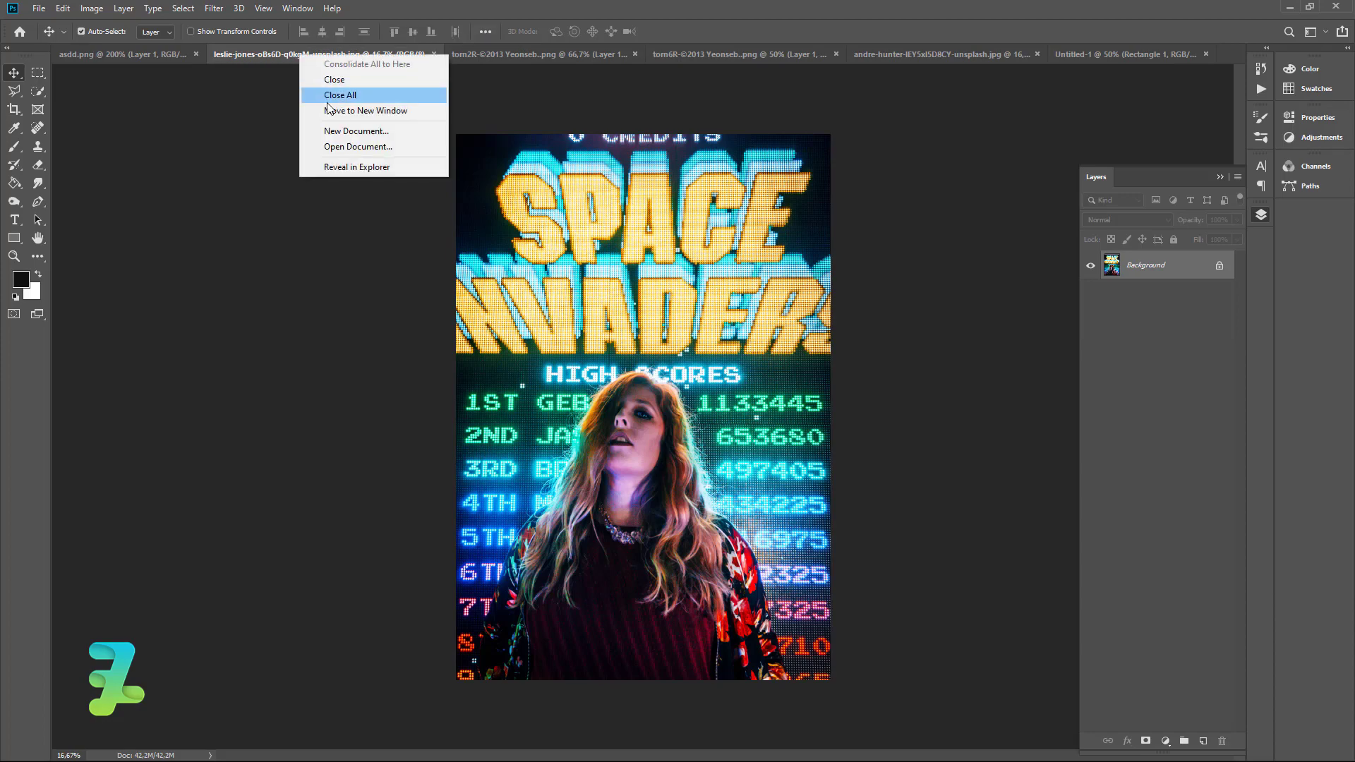
{"action": "left_click", "coordinate": [328, 110]}
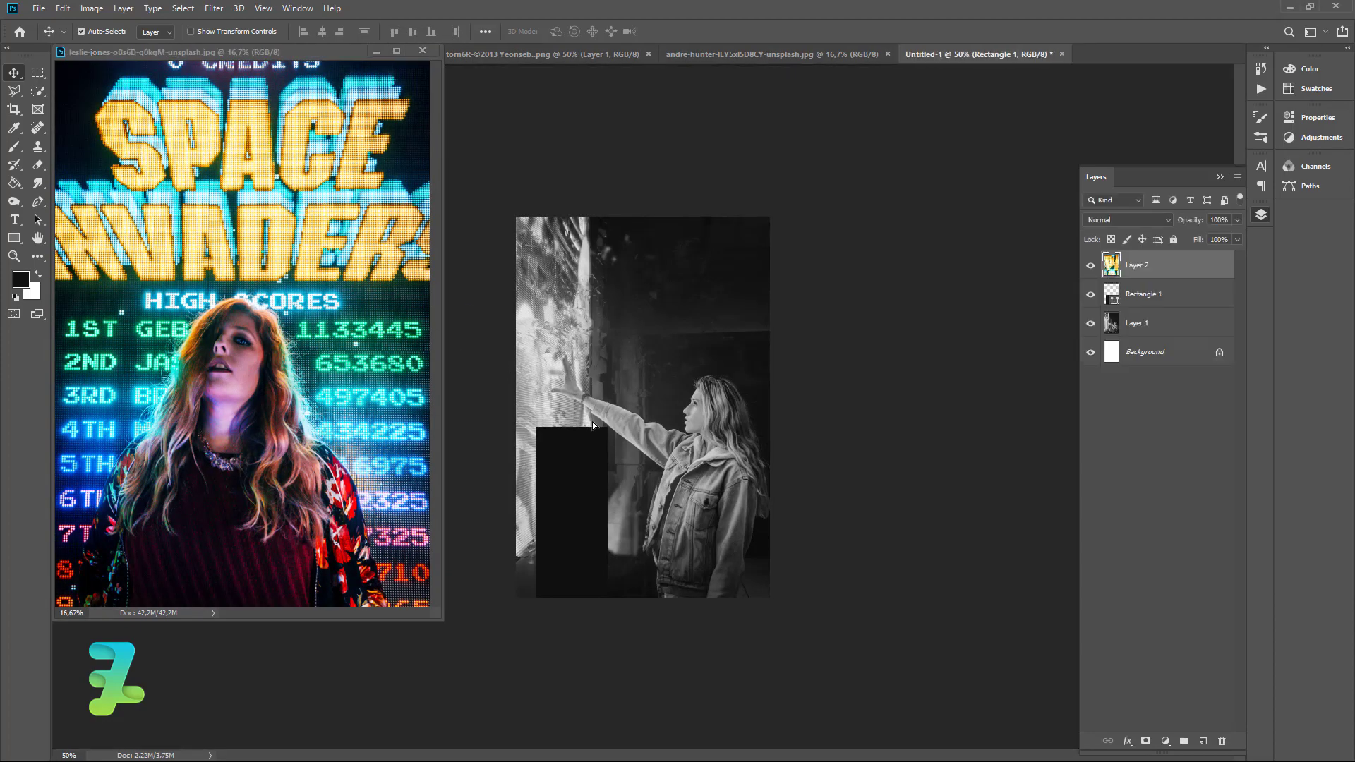
{"action": "left_click", "coordinate": [423, 51]}
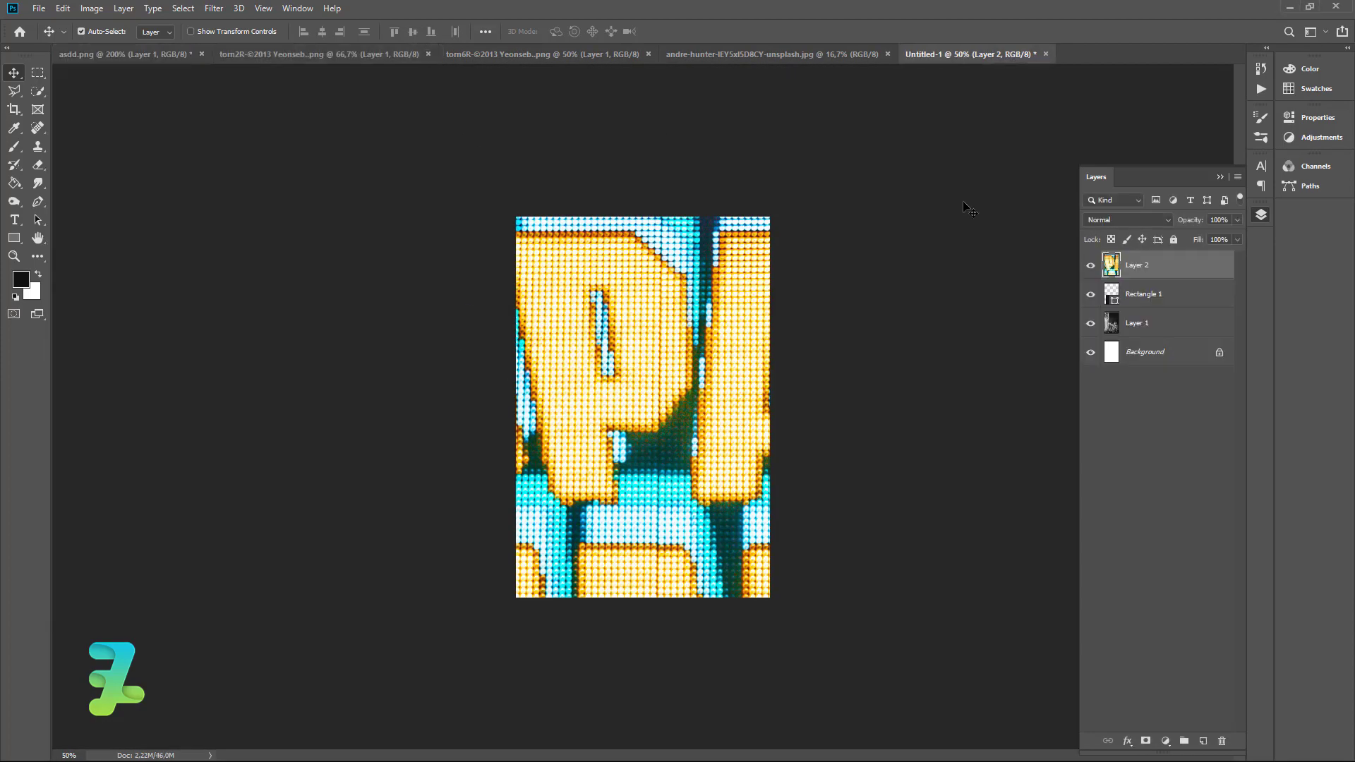
{"action": "right_click", "coordinate": [1182, 268]}
{"action": "left_click", "coordinate": [660, 402]}
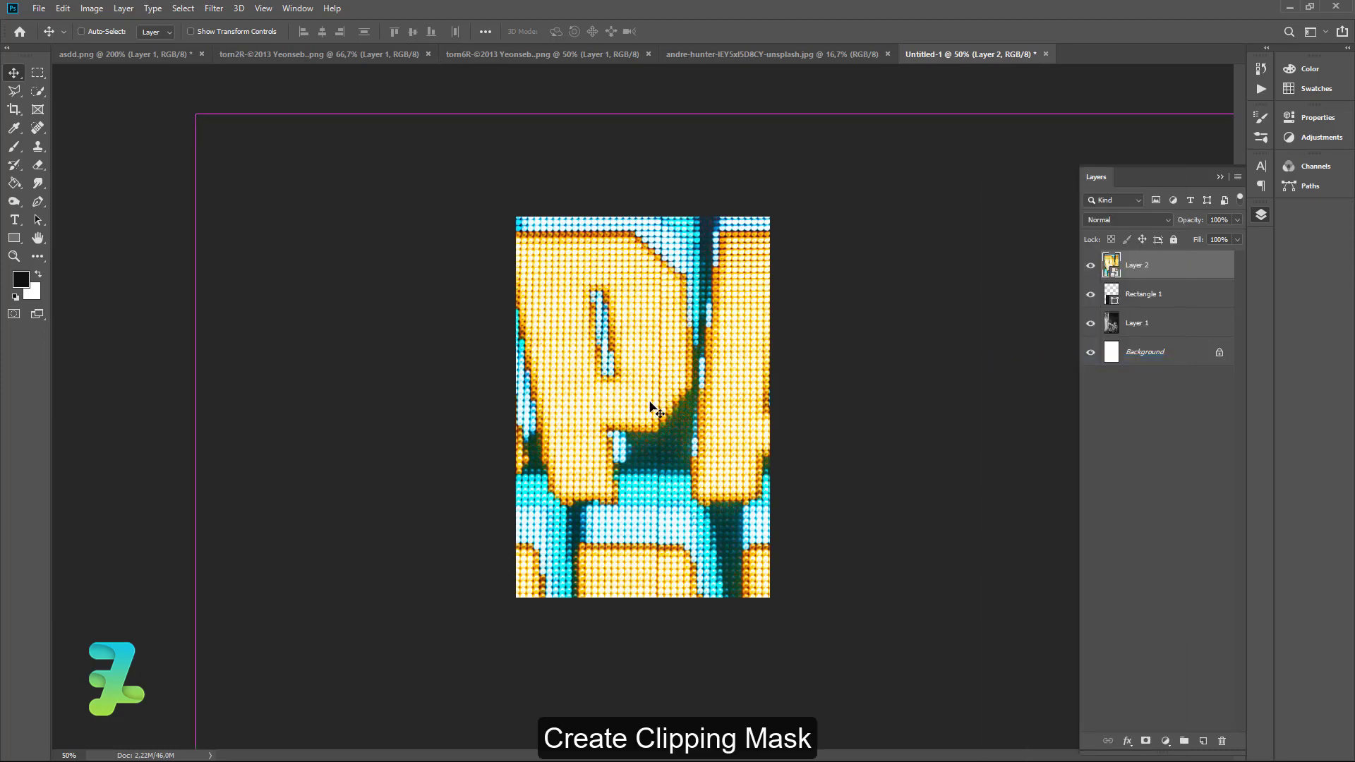
{"action": "right_click", "coordinate": [1198, 266]}
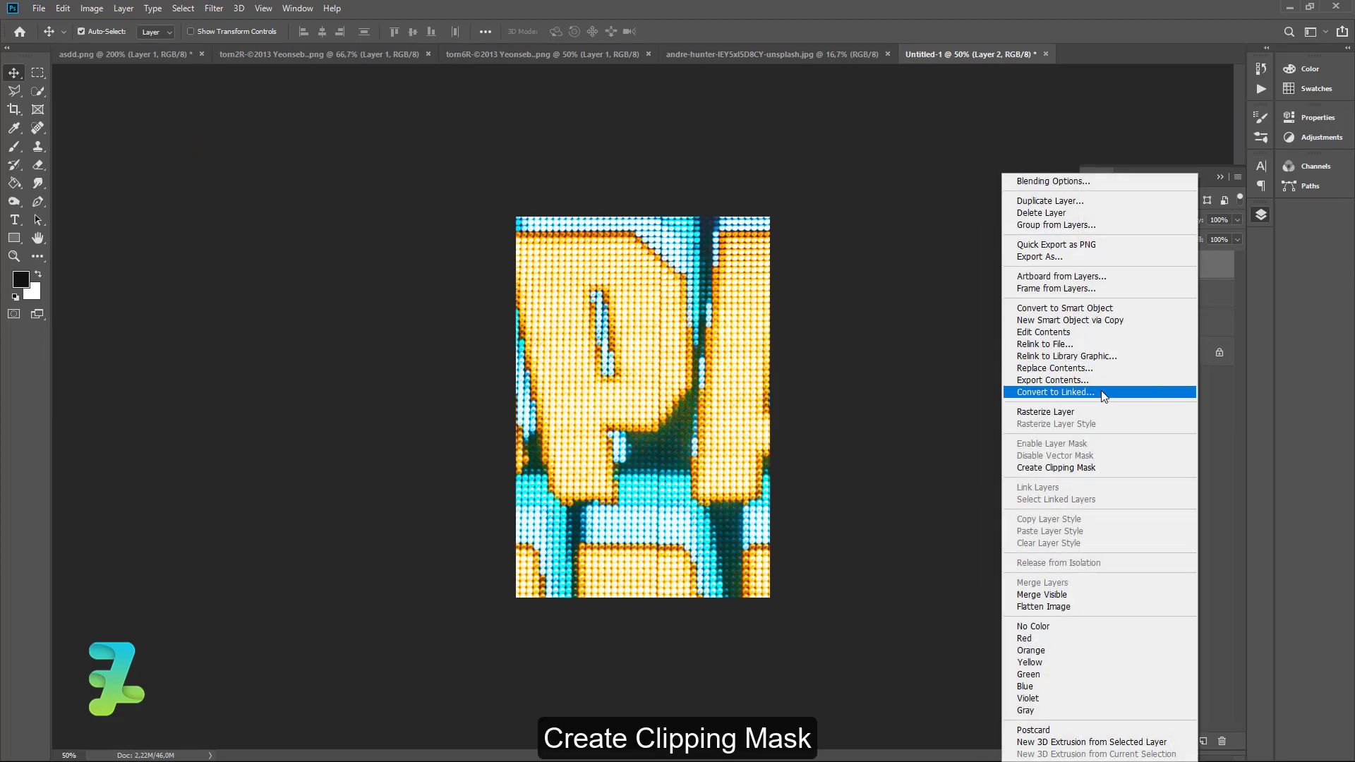
{"action": "left_click", "coordinate": [1099, 467]}
- Scale the clipped photo down so the woman's portrait fits inside the rectangle
{"action": "key", "text": "ctrl+t"}
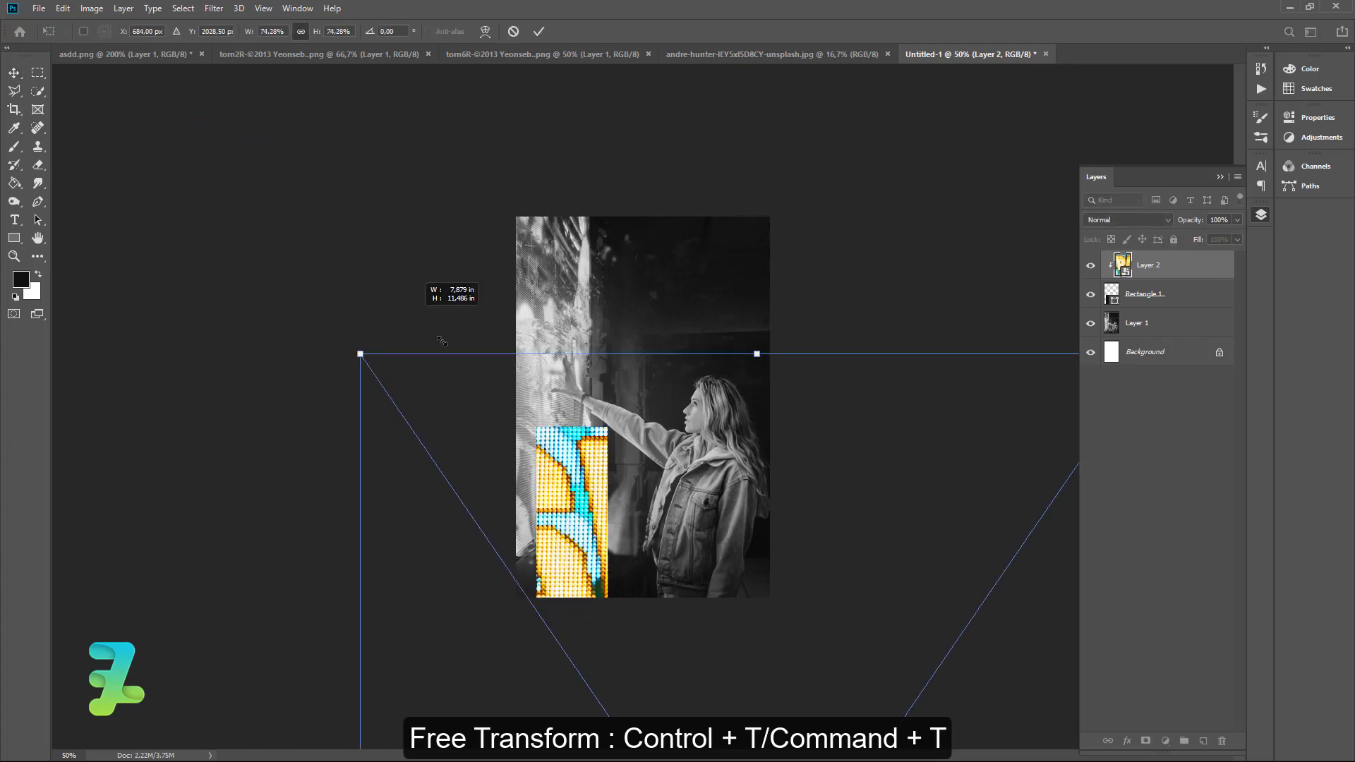
{"action": "left_click_drag", "start_coordinate": [192, 115], "coordinate": [529, 597]}
{"action": "mouse_move", "coordinate": [671, 601]}
{"action": "left_mouse_down"}
{"action": "mouse_move", "coordinate": [522, 321]}
{"action": "mouse_move", "coordinate": [506, 191]}
{"action": "left_mouse_up"}
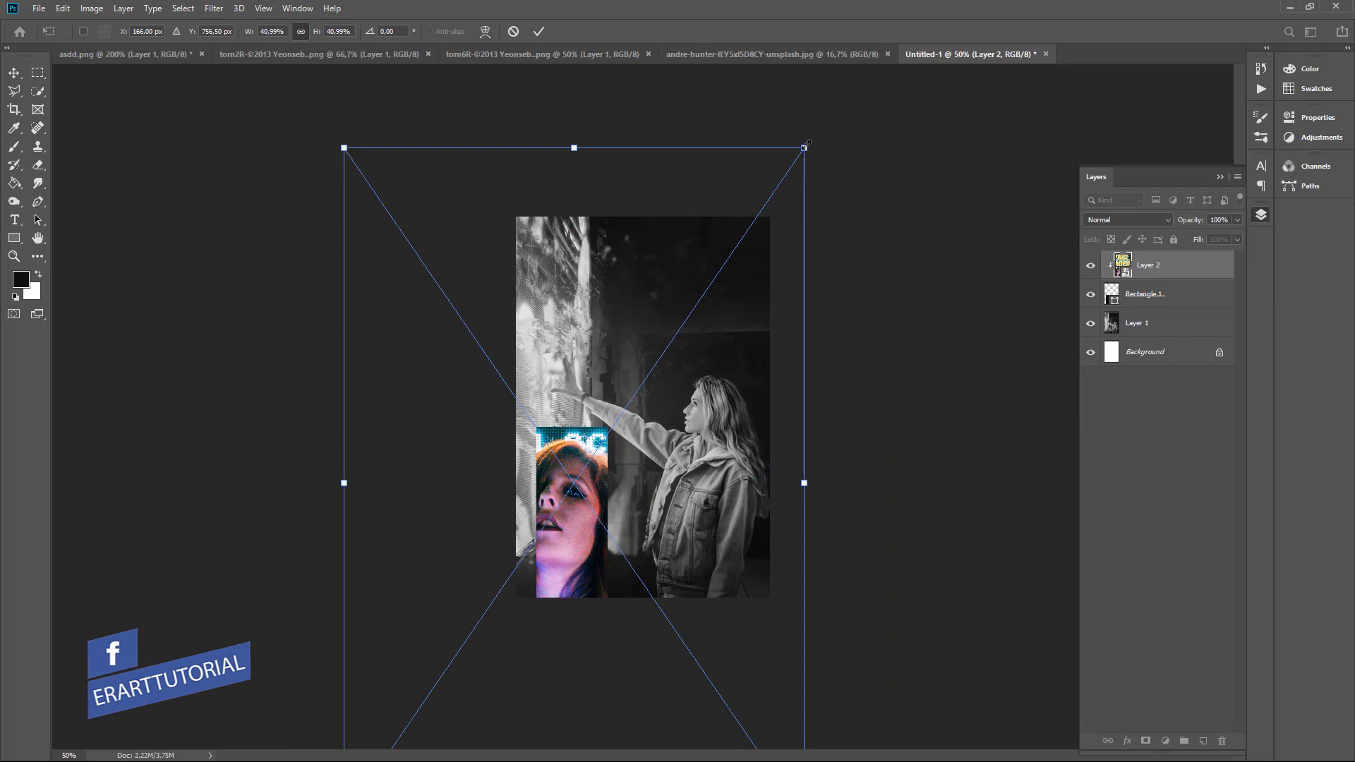
{"action": "mouse_move", "coordinate": [804, 148]}
{"action": "left_mouse_down"}
{"action": "mouse_move", "coordinate": [596, 298]}
{"action": "mouse_move", "coordinate": [638, 381]}
{"action": "left_mouse_up"}
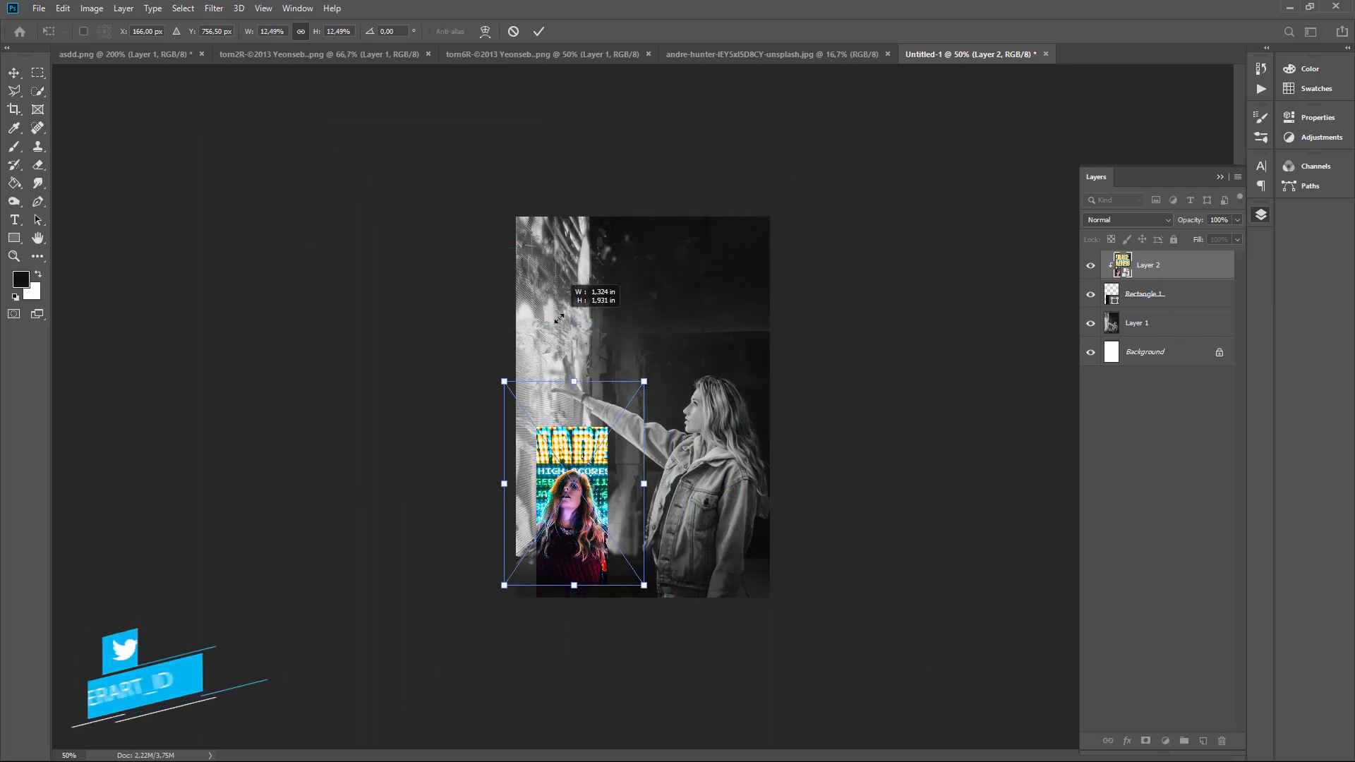
{"action": "left_click_drag", "start_coordinate": [600, 449], "coordinate": [602, 464]}
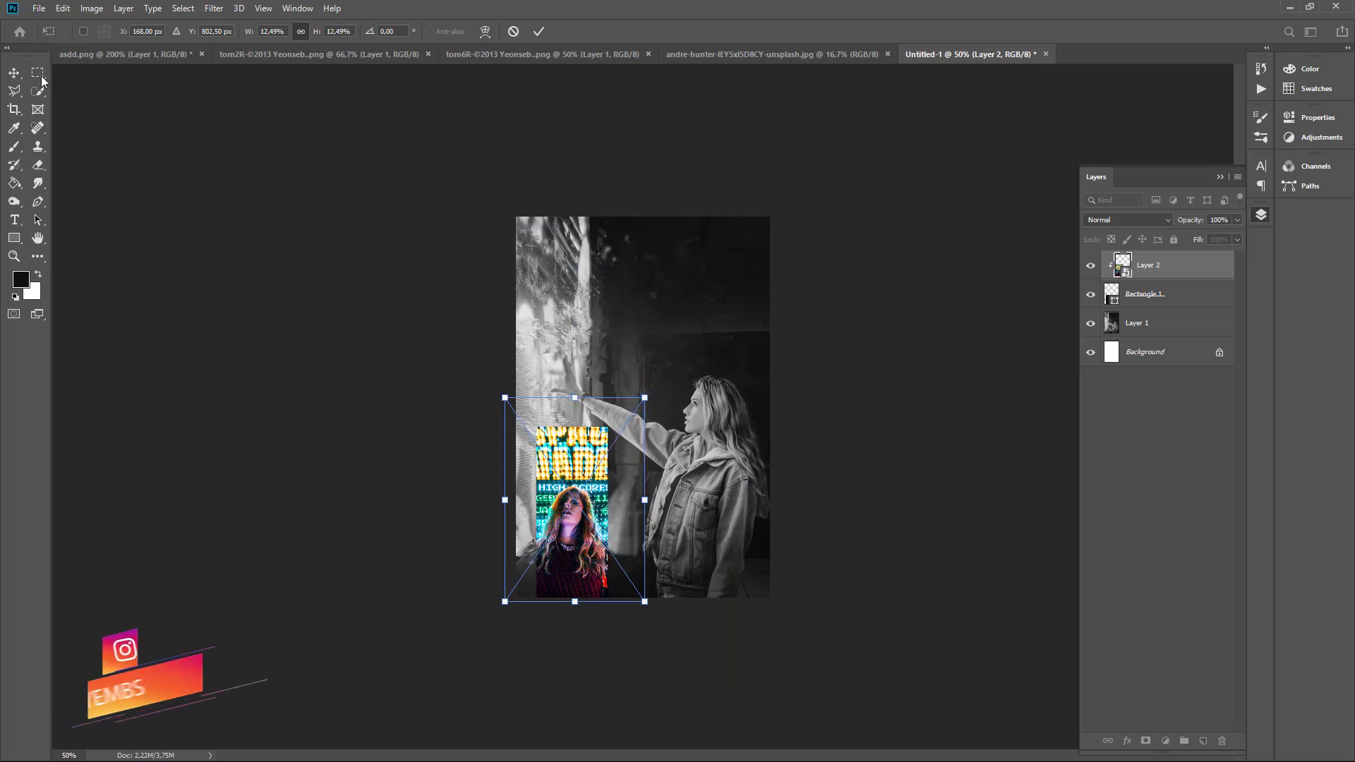
{"action": "key", "text": "Return"}
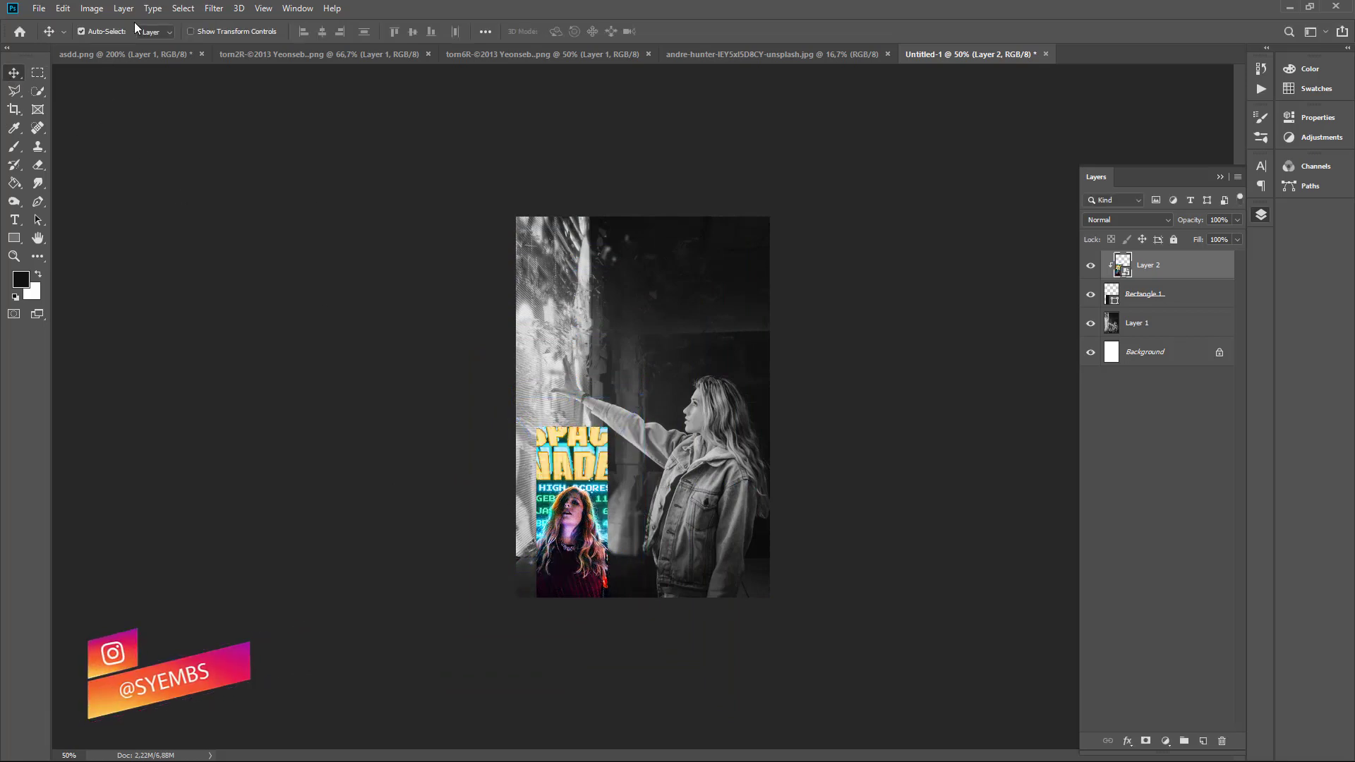
{"action": "left_click", "coordinate": [85, 10]}
{"action": "mouse_move", "coordinate": [113, 45]}
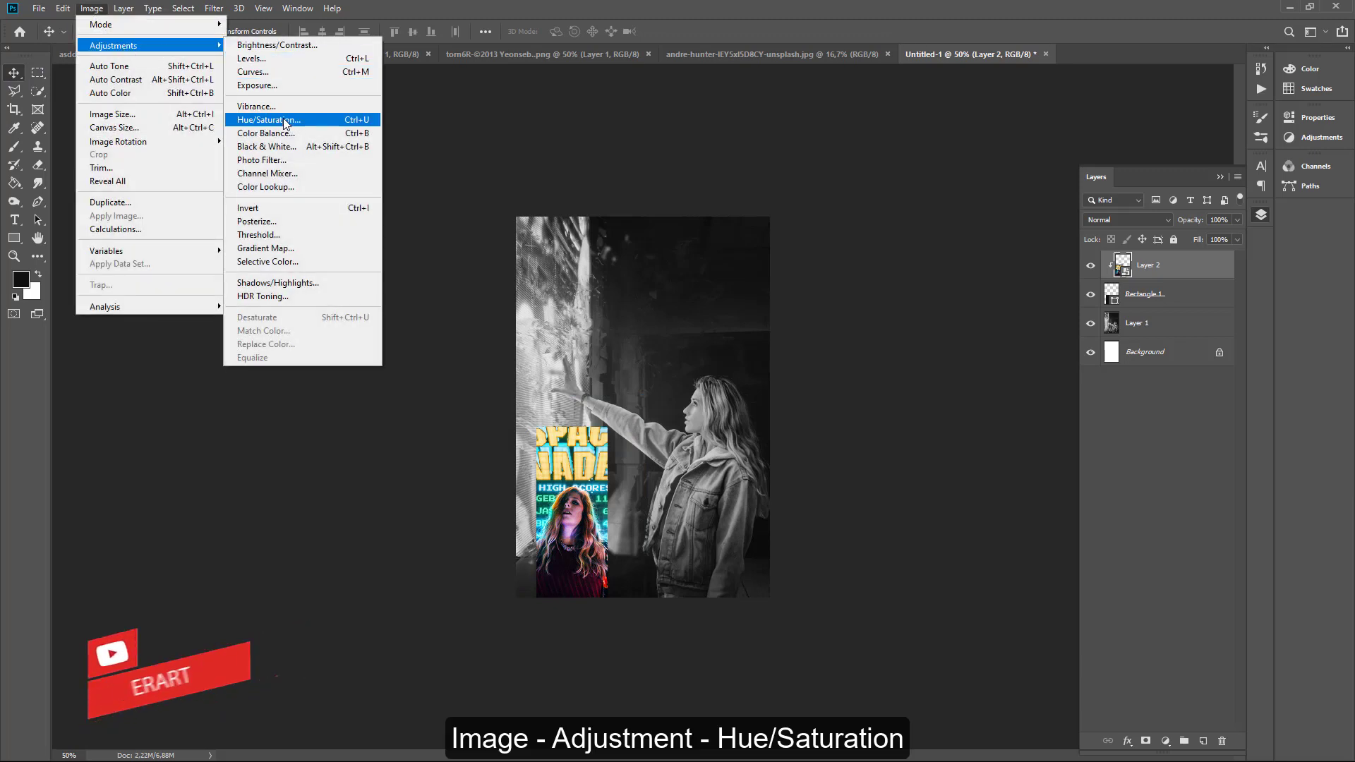
- Apply Hue/Saturation to Layer 2 with Saturation -100 and Lightness -13
{"action": "left_click", "coordinate": [268, 120]}
{"action": "left_click_drag", "start_coordinate": [638, 289], "coordinate": [568, 289]}
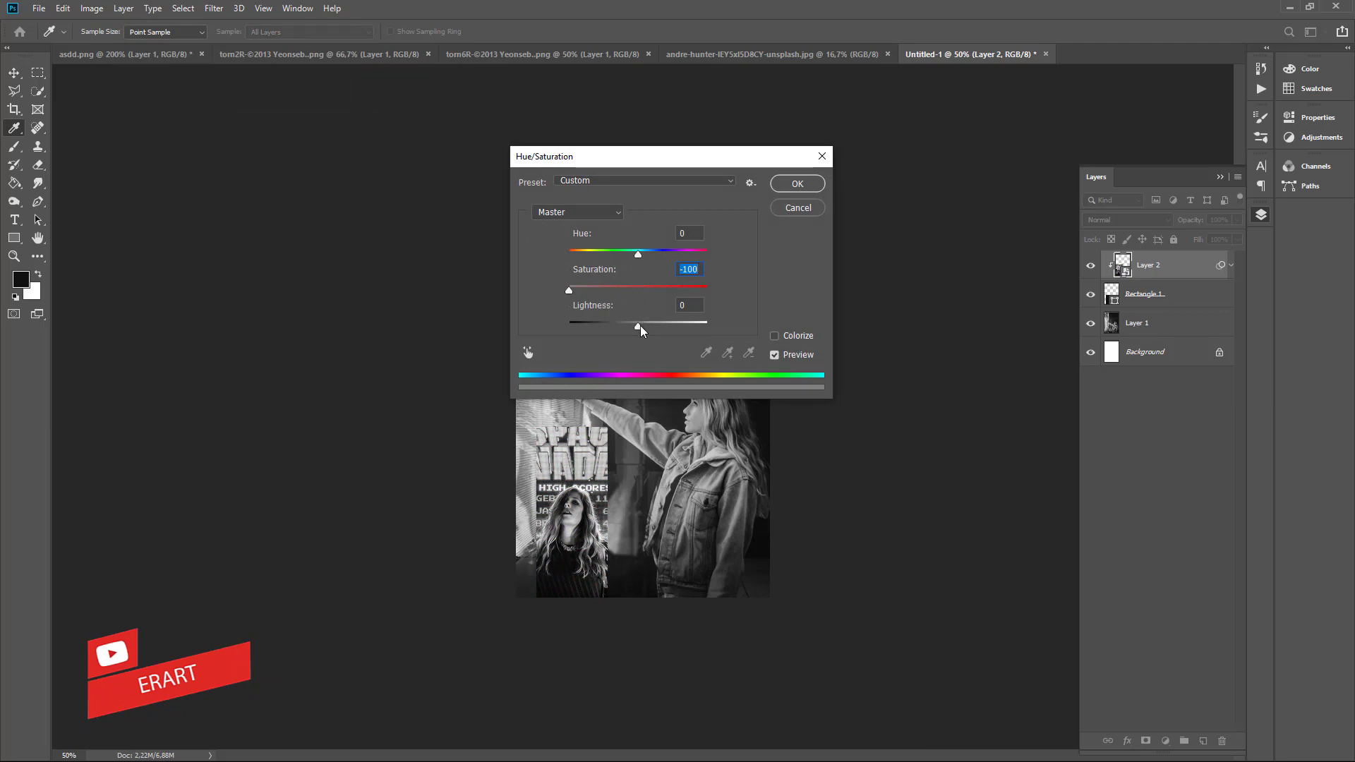
{"action": "left_click_drag", "start_coordinate": [639, 328], "coordinate": [629, 327]}
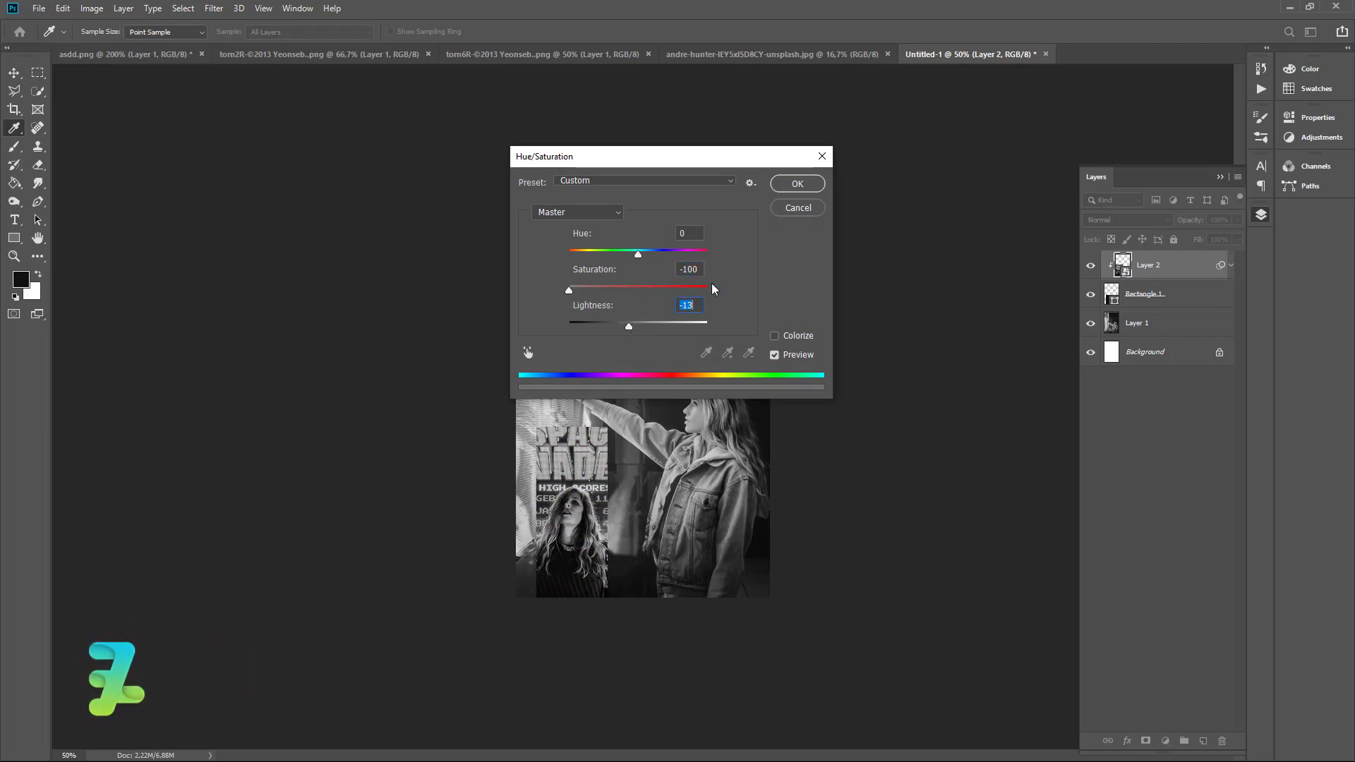
{"action": "left_click", "coordinate": [788, 189]}
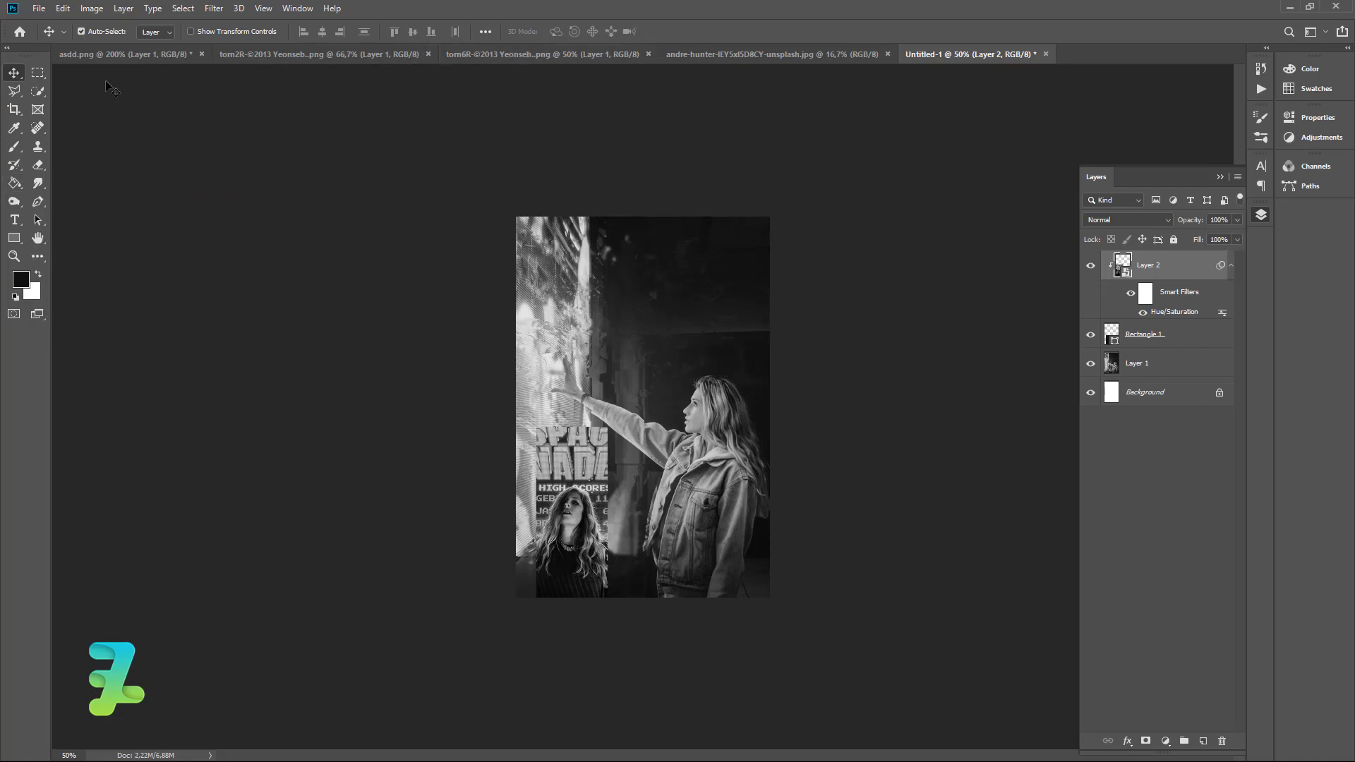
- Bring the neon andre-hunter photo into the poster as Layer 3
{"action": "left_click", "coordinate": [687, 57]}
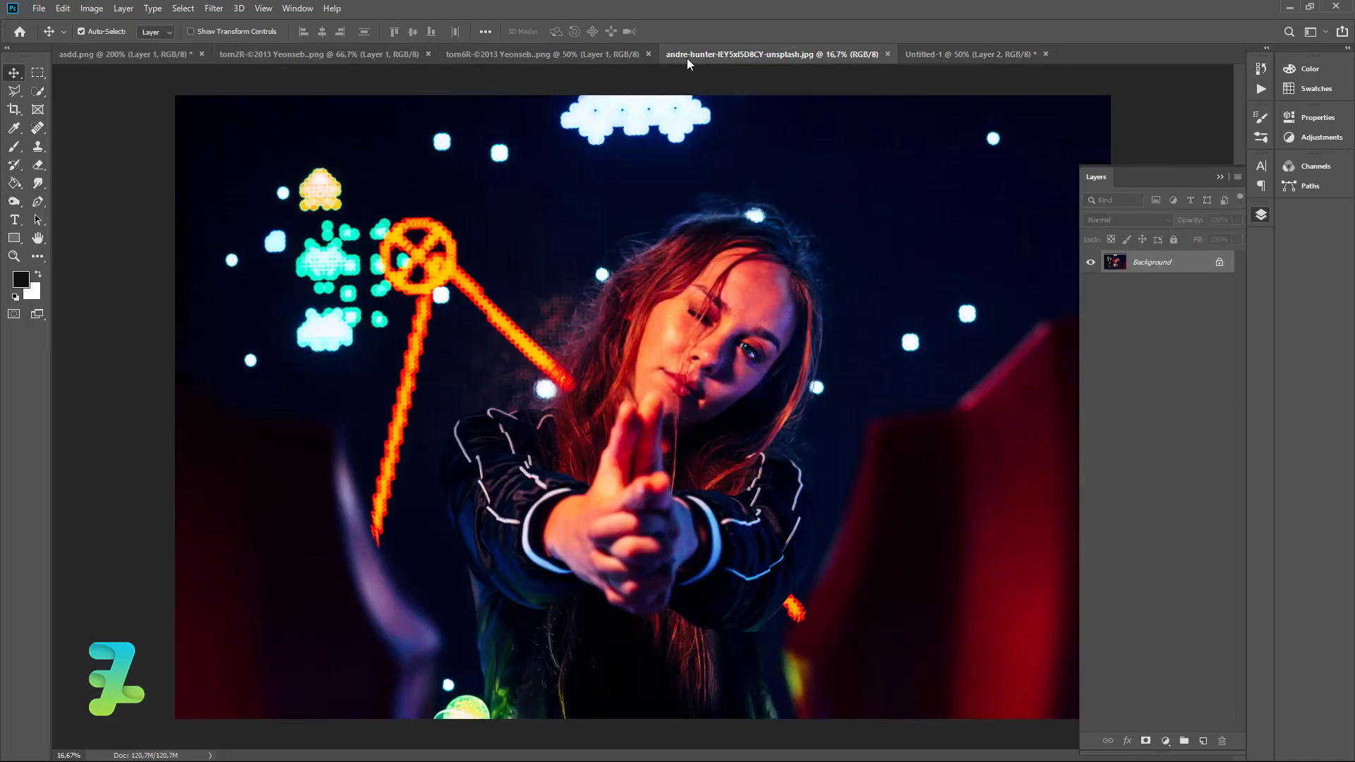
{"action": "right_click", "coordinate": [687, 58]}
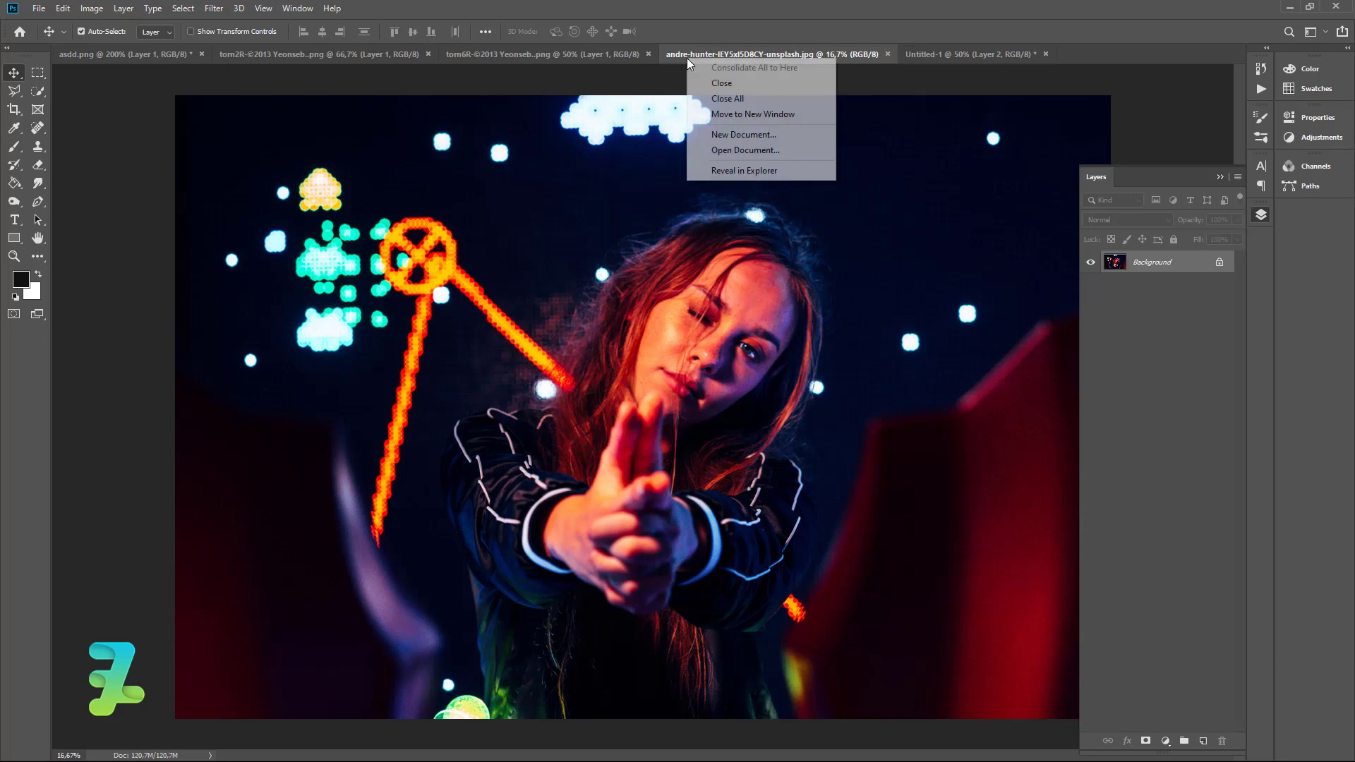
{"action": "left_click", "coordinate": [719, 115]}
{"action": "left_click_drag", "start_coordinate": [648, 44], "coordinate": [1171, 214]}
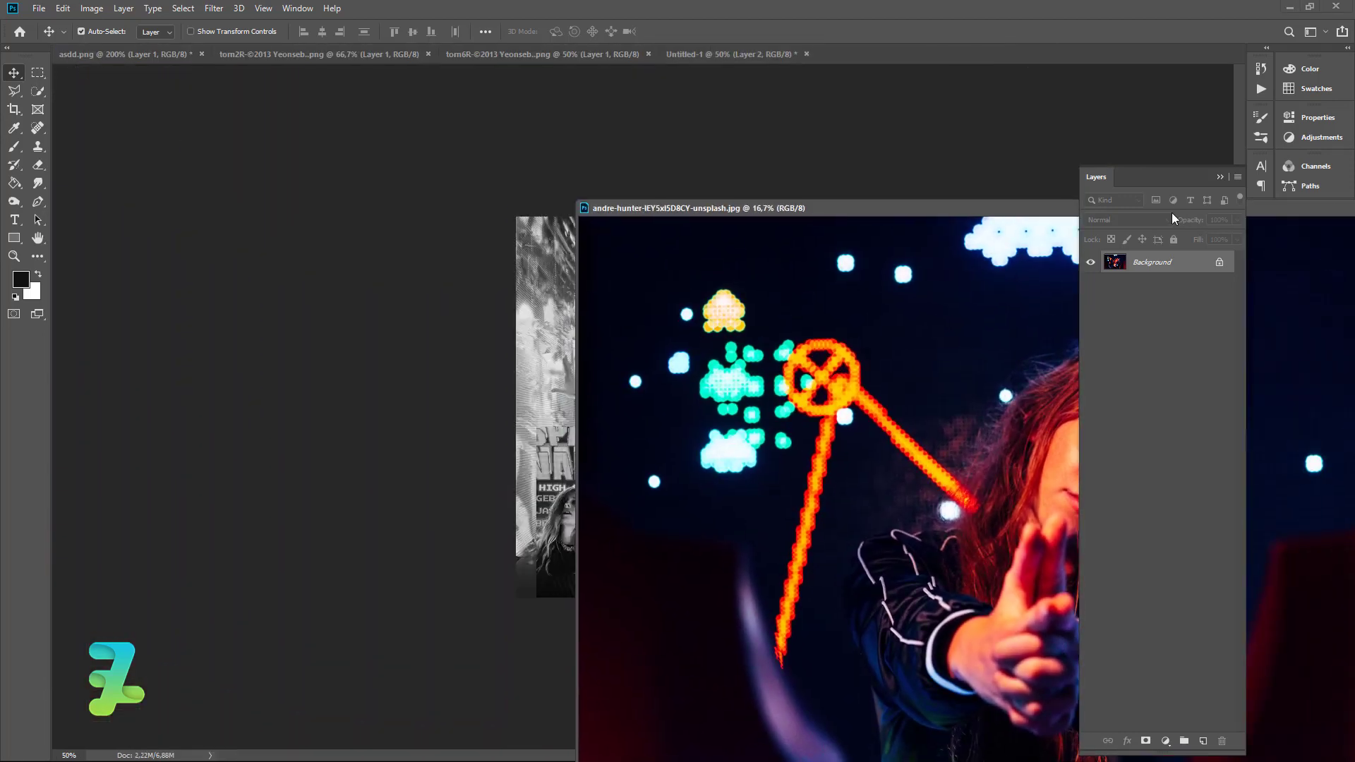
{"action": "left_click_drag", "start_coordinate": [1011, 354], "coordinate": [539, 292]}
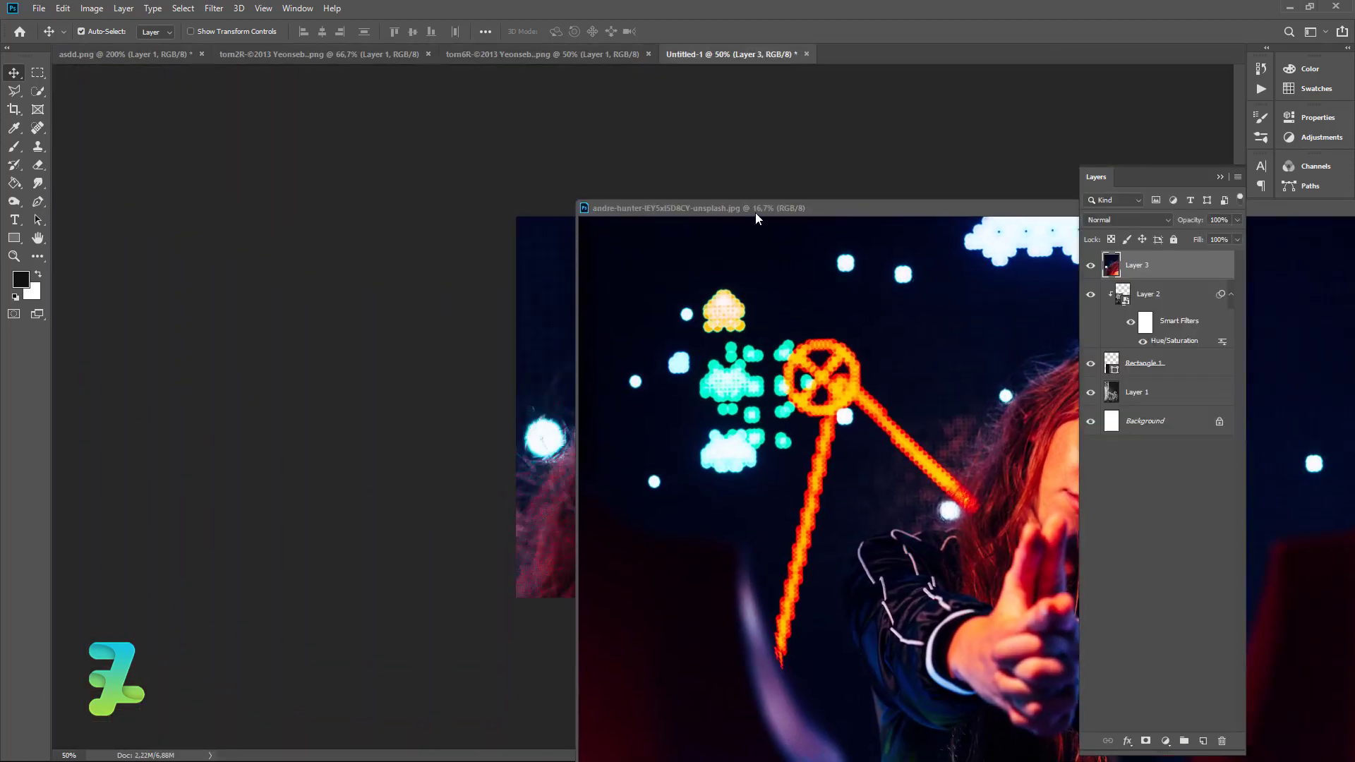
{"action": "left_click_drag", "start_coordinate": [755, 213], "coordinate": [208, 196]}
{"action": "left_click", "coordinate": [965, 182]}
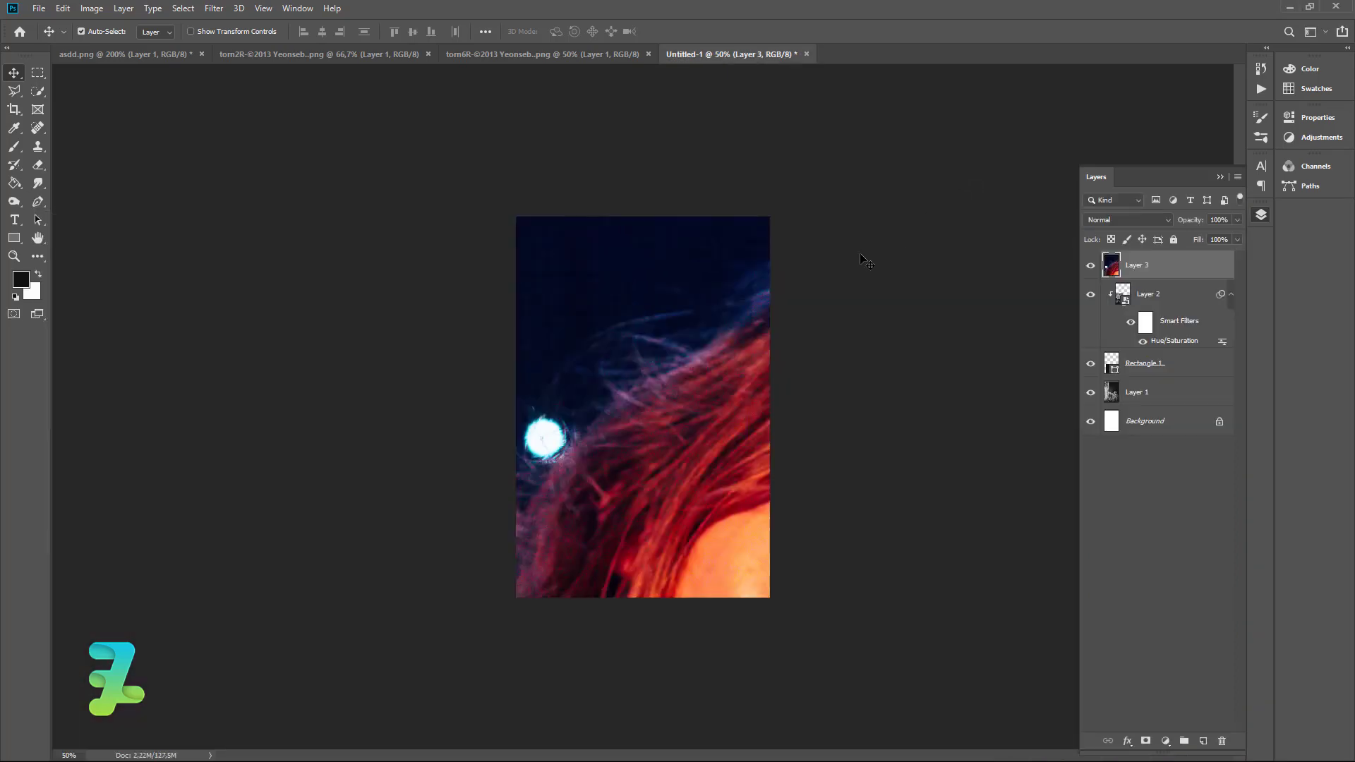
- Try scaling and skewing the neon photo, then cancel that transform
{"action": "key", "text": "ctrl+t"}
{"action": "mouse_move", "coordinate": [606, 232]}
{"action": "left_mouse_down"}
{"action": "mouse_move", "coordinate": [938, 417]}
{"action": "mouse_move", "coordinate": [947, 324]}
{"action": "left_mouse_up"}
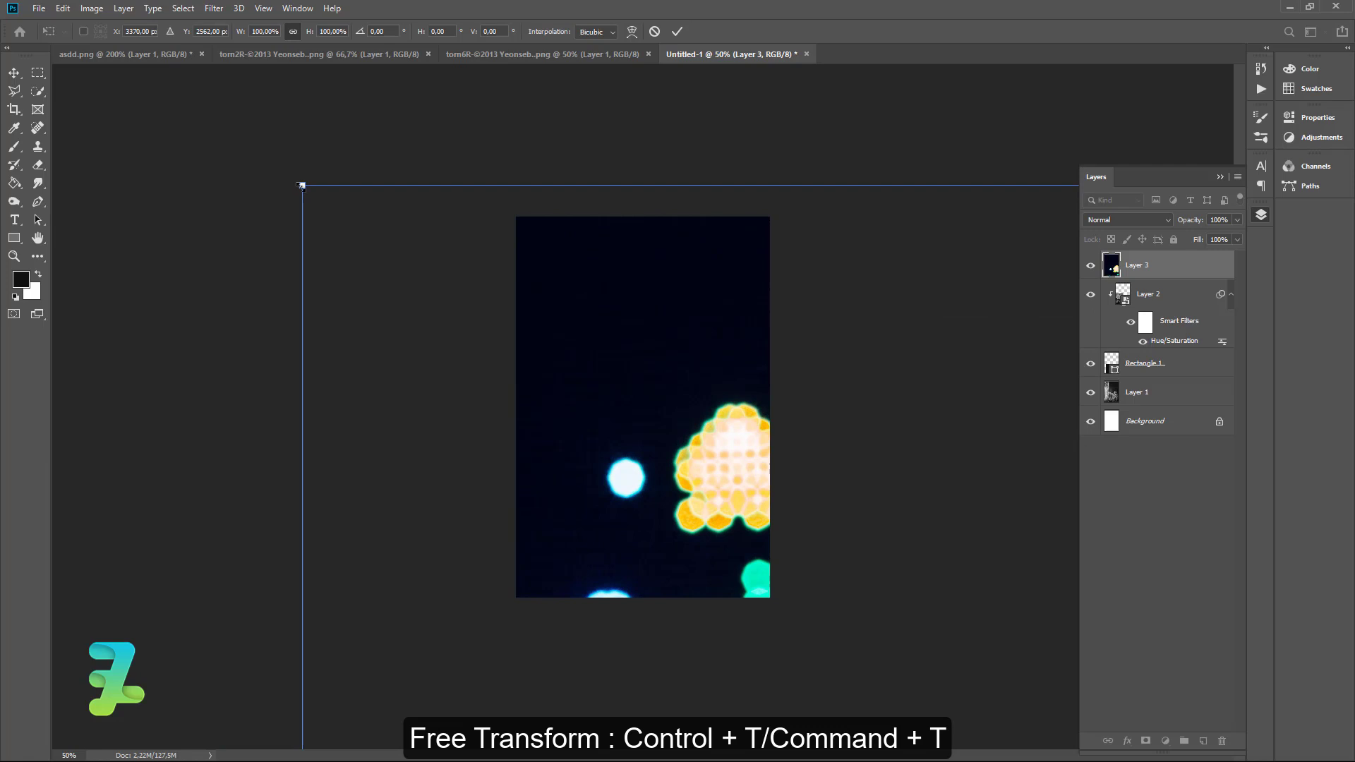
{"action": "mouse_move", "coordinate": [301, 186]}
{"action": "left_mouse_down"}
{"action": "mouse_move", "coordinate": [328, 94]}
{"action": "mouse_move", "coordinate": [456, 313]}
{"action": "left_mouse_up"}
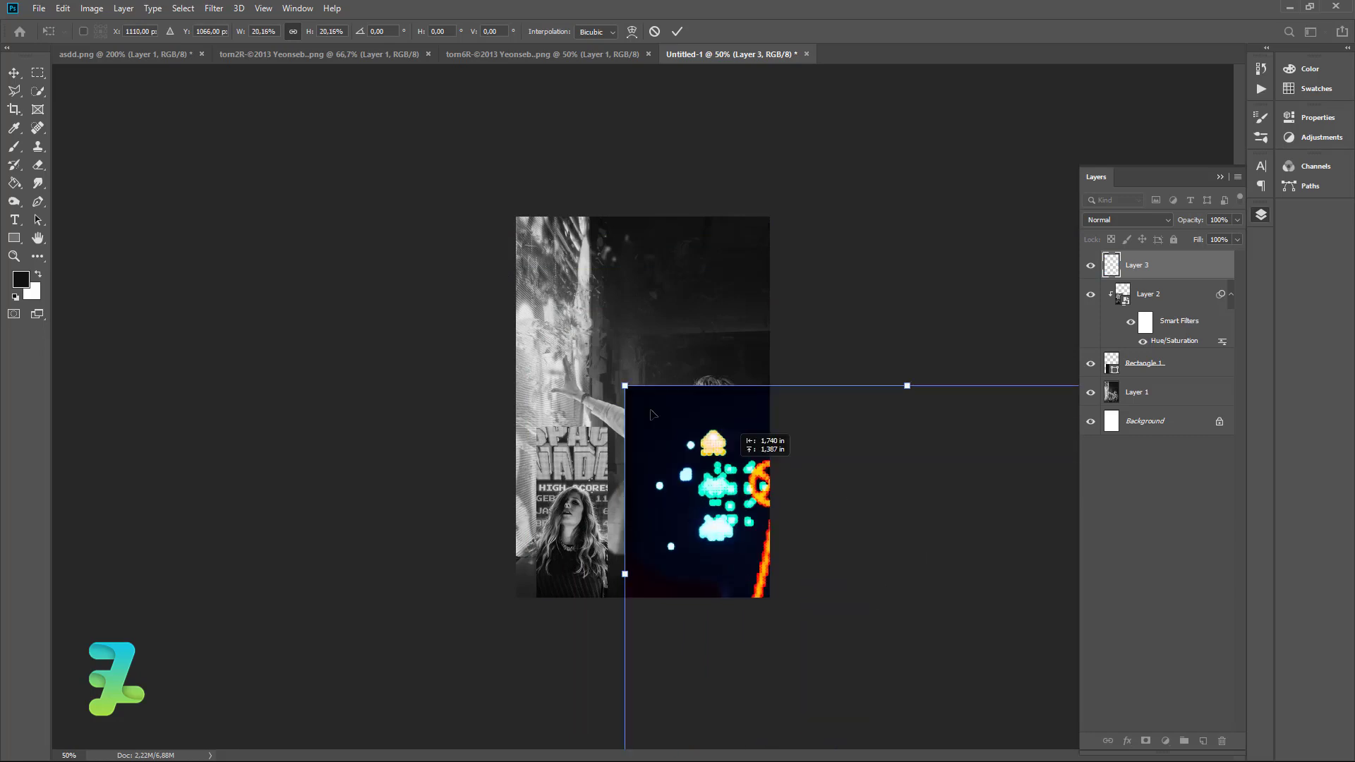
{"action": "mouse_move", "coordinate": [455, 313]}
{"action": "left_mouse_down"}
{"action": "mouse_move", "coordinate": [393, 203]}
{"action": "mouse_move", "coordinate": [574, 293]}
{"action": "left_mouse_up"}
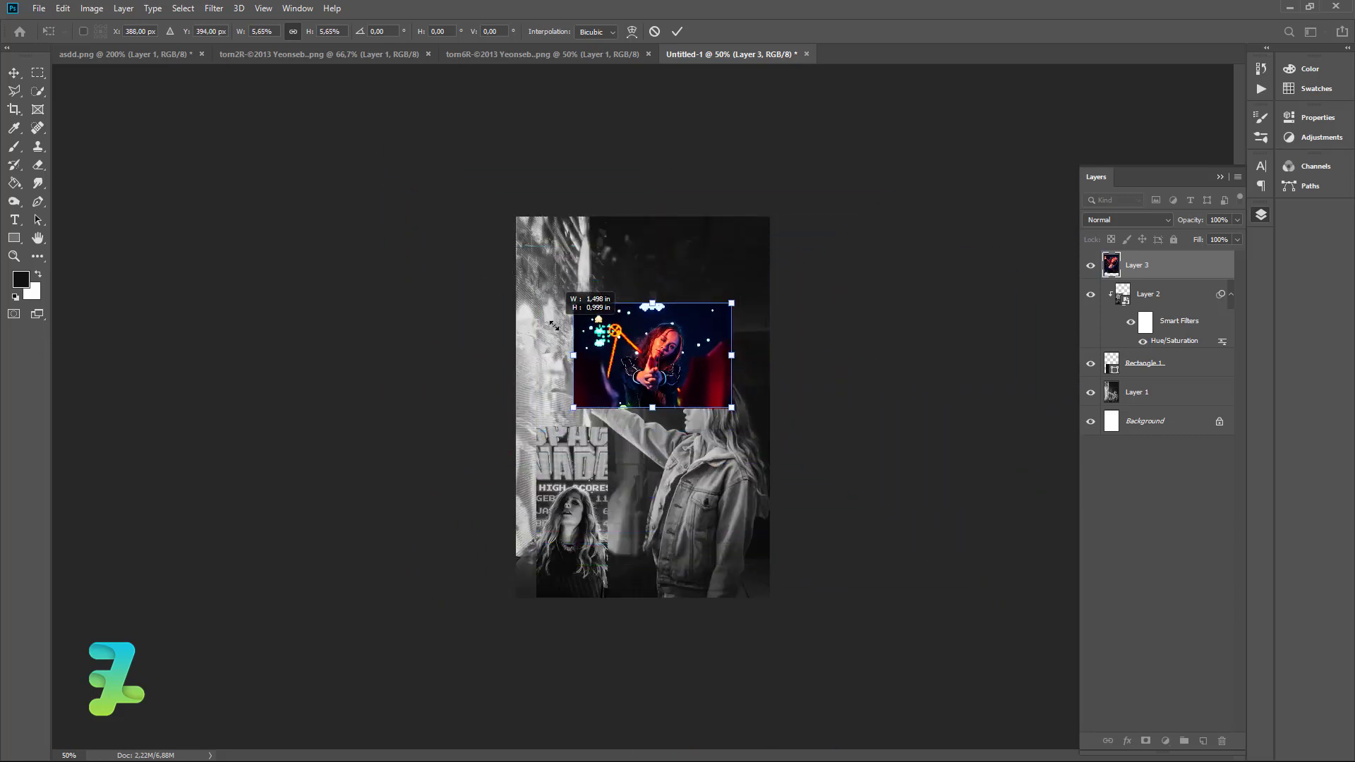
{"action": "left_click_drag", "start_coordinate": [632, 334], "coordinate": [670, 258]}
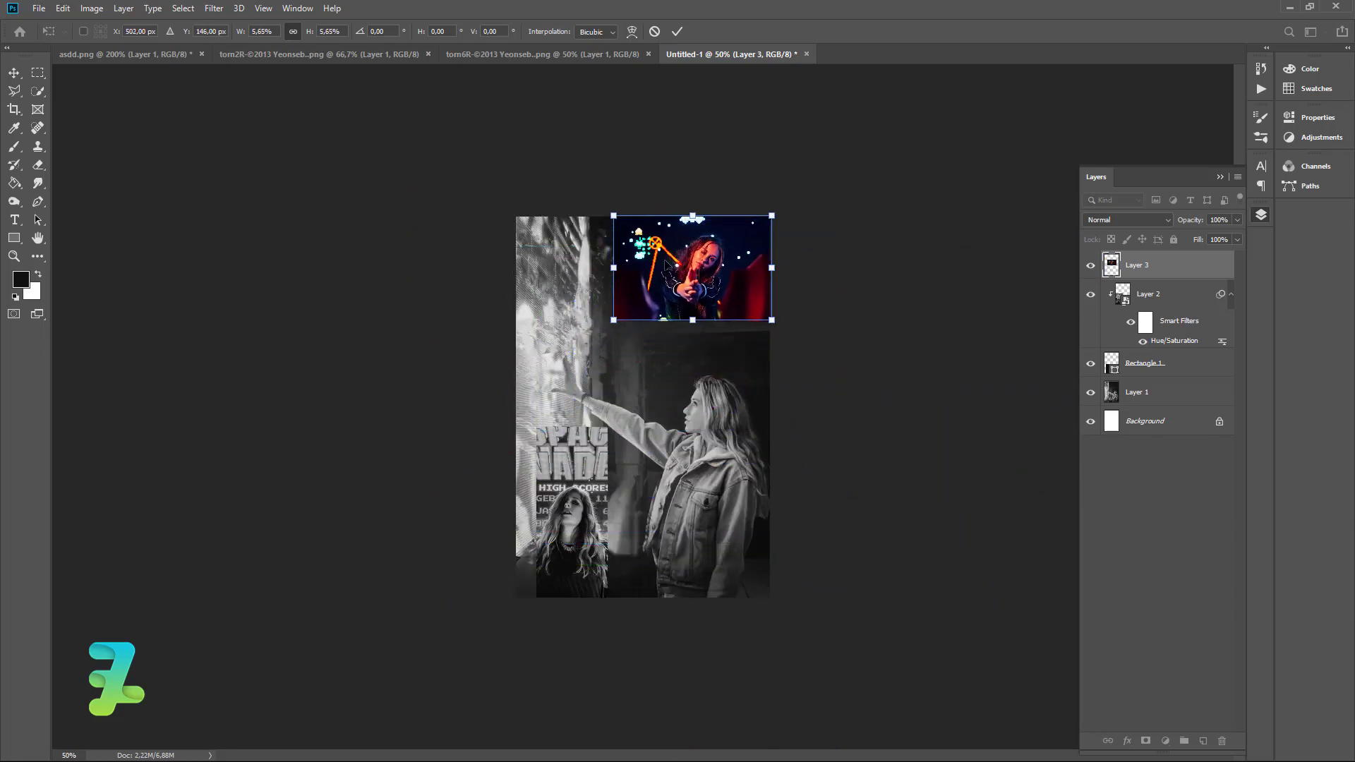
{"action": "right_click", "coordinate": [625, 327]}
{"action": "left_click", "coordinate": [624, 310]}
{"action": "left_click_drag", "start_coordinate": [615, 321], "coordinate": [613, 325]}
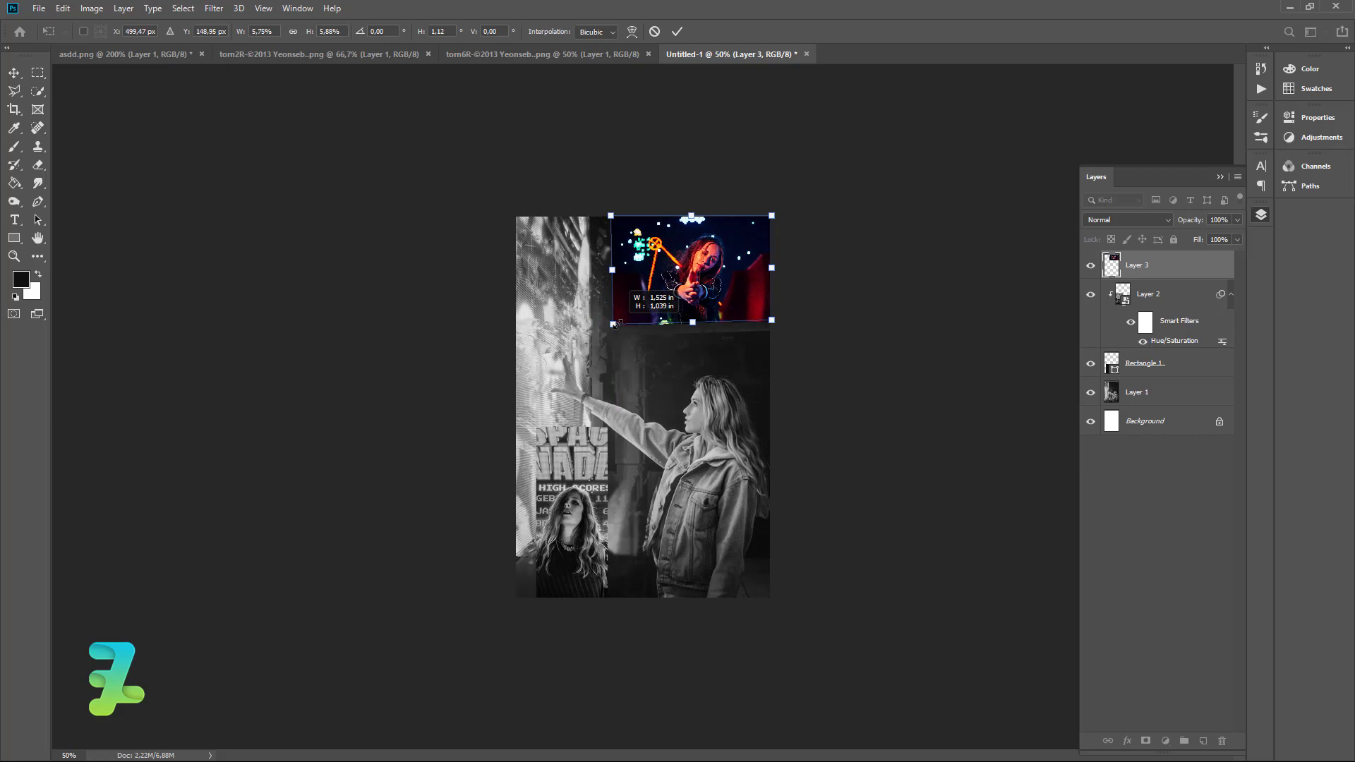
{"action": "key", "text": "ctrl+z"}
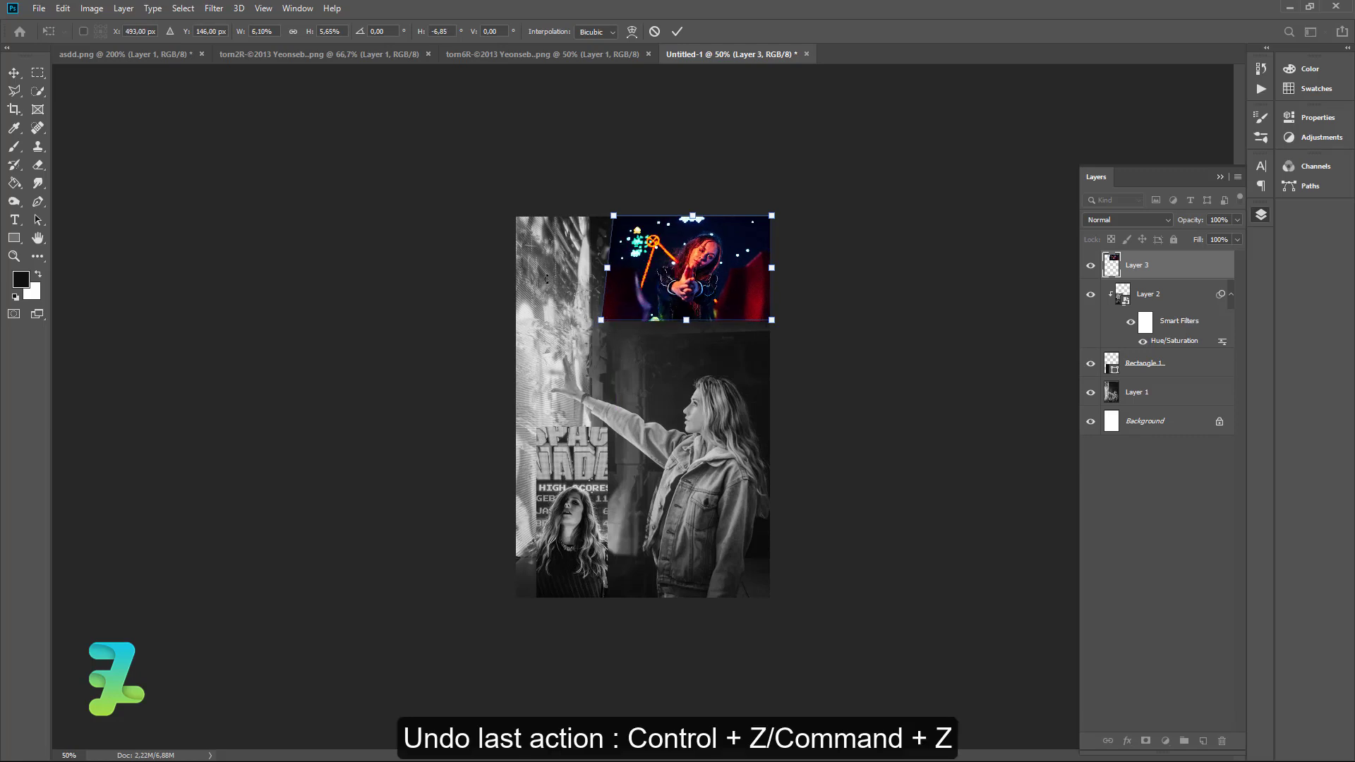
{"action": "left_click", "coordinate": [14, 80]}
{"action": "key", "text": "Escape"}
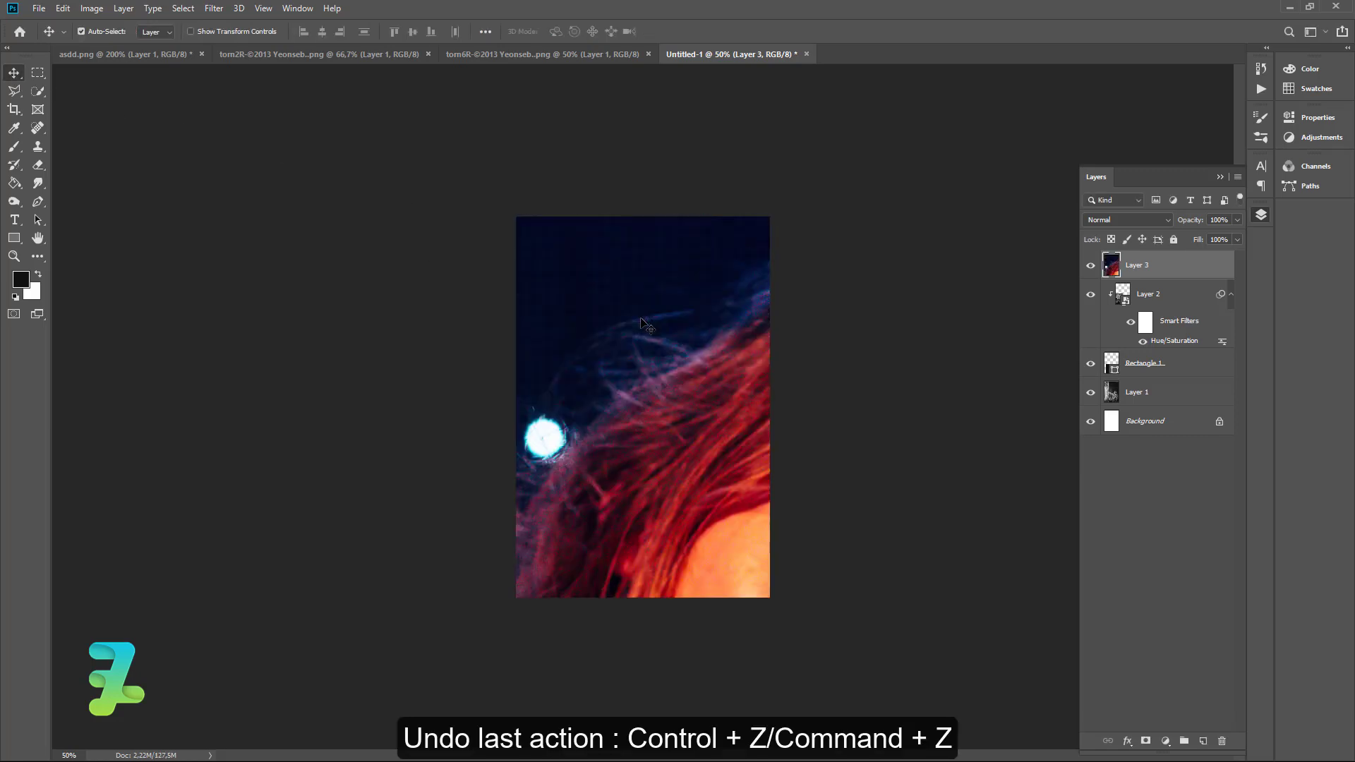
- Shrink the neon photo to about 3% and place it near the top-right
{"action": "key", "text": "ctrl+t"}
{"action": "left_click_drag", "start_coordinate": [452, 188], "coordinate": [523, 258]}
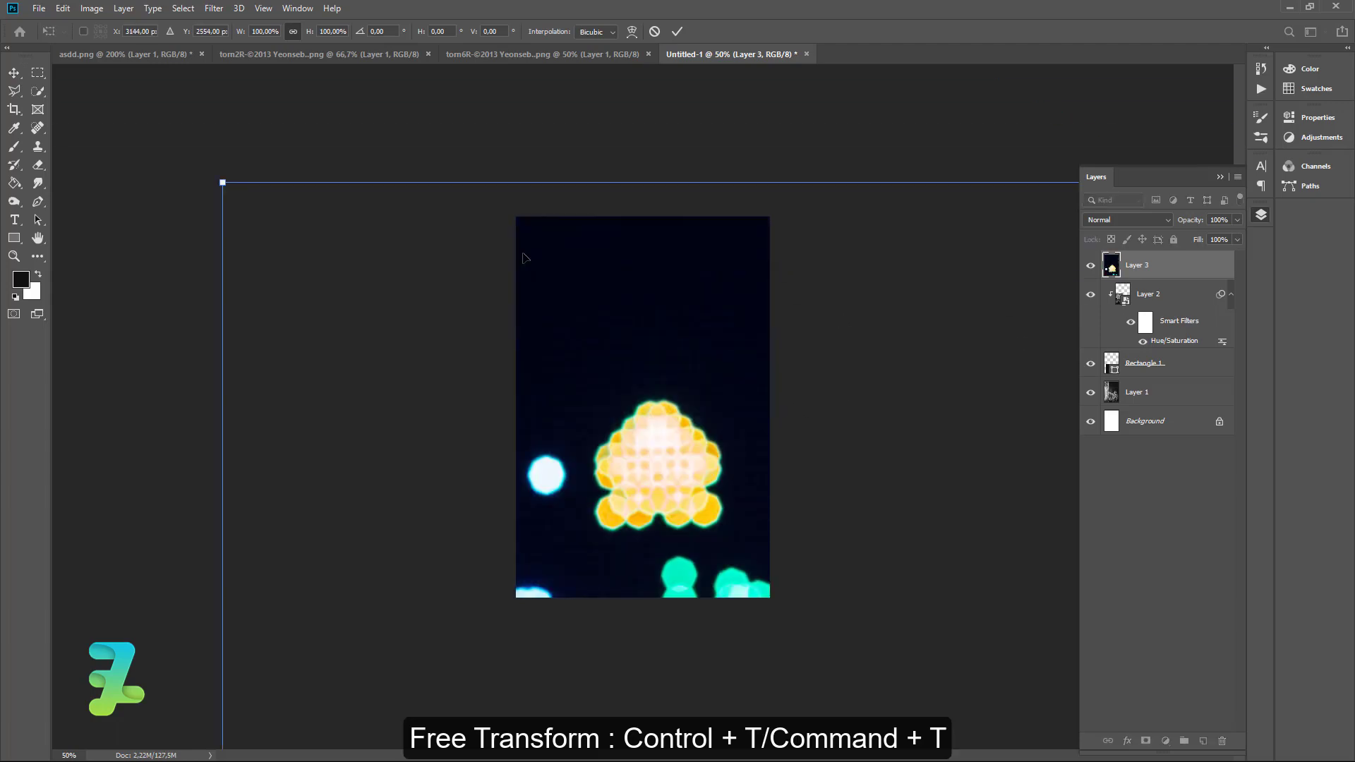
{"action": "left_click_drag", "start_coordinate": [243, 189], "coordinate": [290, 231]}
{"action": "mouse_move", "coordinate": [808, 591]}
{"action": "left_mouse_down"}
{"action": "mouse_move", "coordinate": [838, 536]}
{"action": "mouse_move", "coordinate": [877, 529]}
{"action": "mouse_move", "coordinate": [455, 149]}
{"action": "left_mouse_up"}
{"action": "left_click_drag", "start_coordinate": [417, 596], "coordinate": [727, 379]}
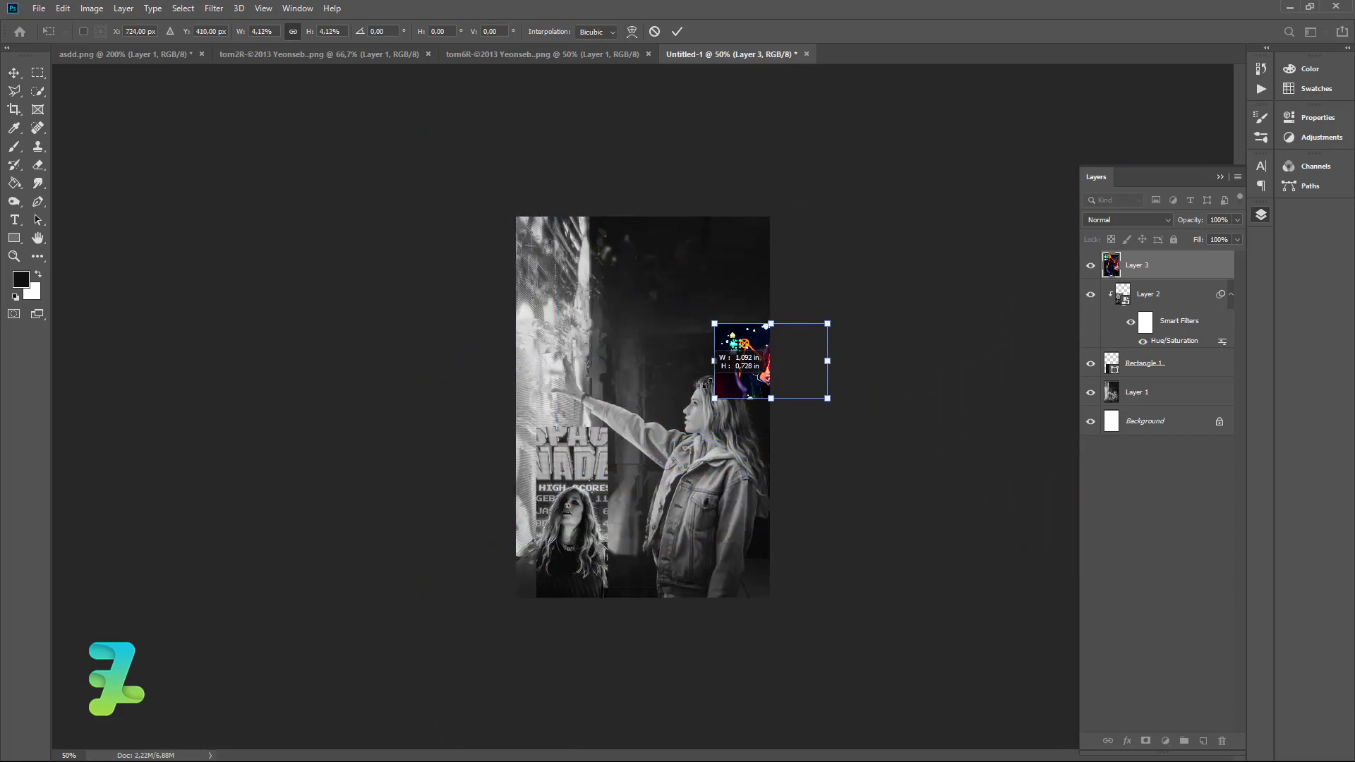
{"action": "mouse_move", "coordinate": [741, 328]}
{"action": "left_mouse_down"}
{"action": "mouse_move", "coordinate": [712, 305]}
{"action": "mouse_move", "coordinate": [728, 257]}
{"action": "left_mouse_up"}
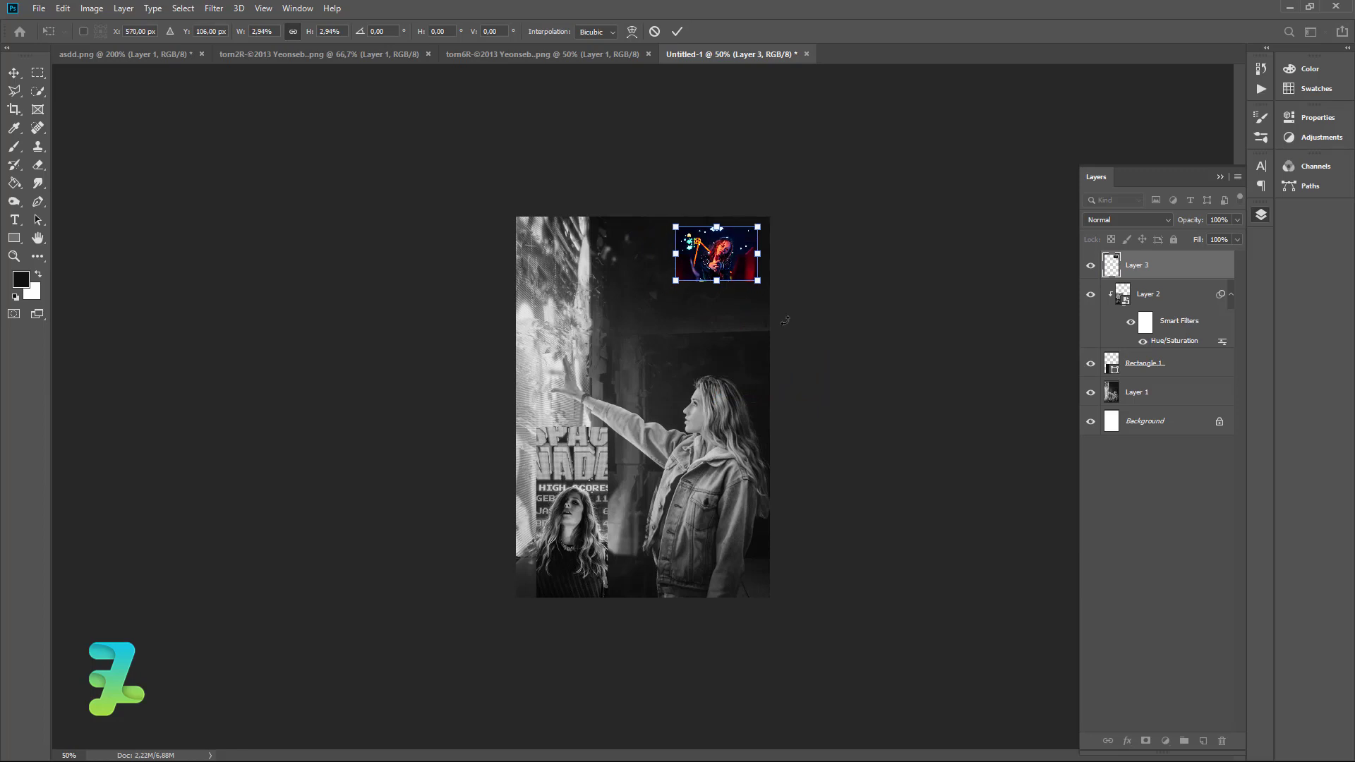
{"action": "key", "text": "Return"}
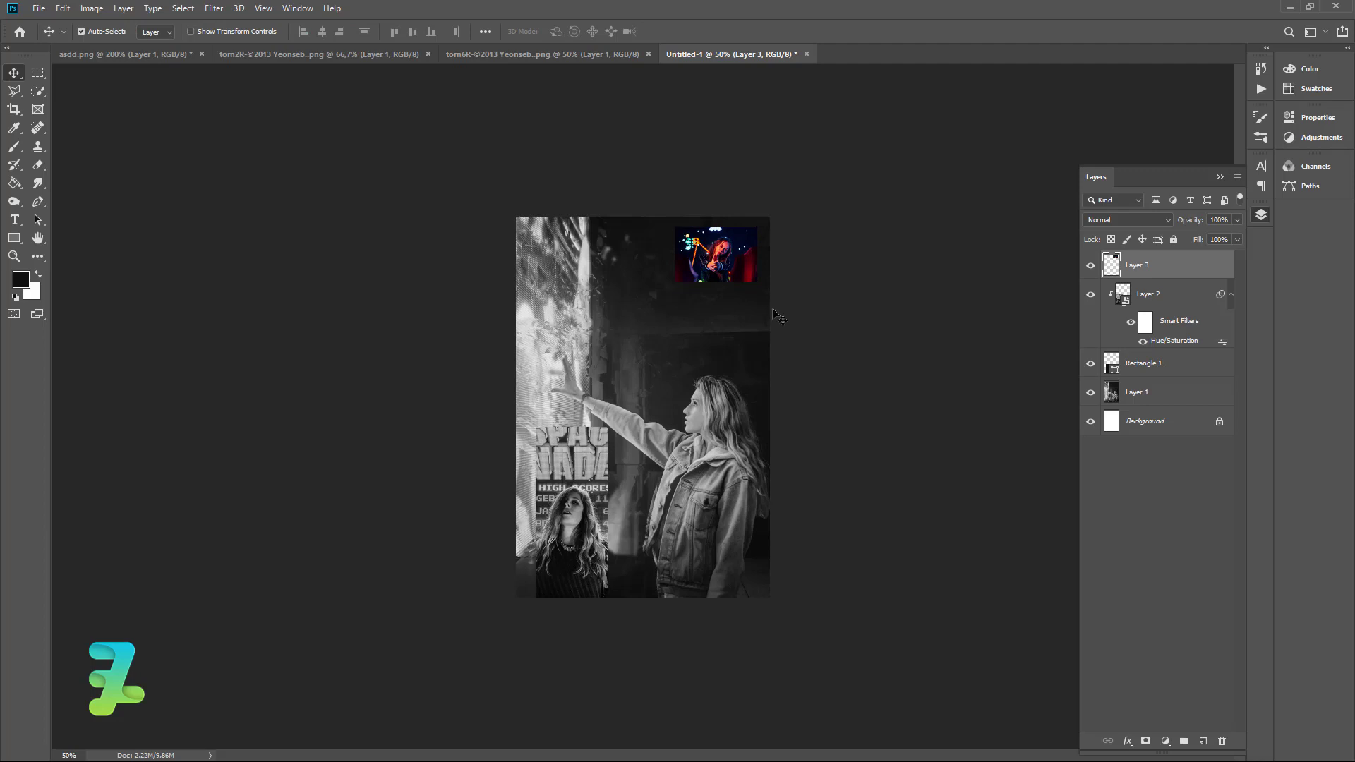
- Fully desaturate the small neon photo on Layer 3 with Hue/Saturation
{"action": "left_click", "coordinate": [92, 9]}
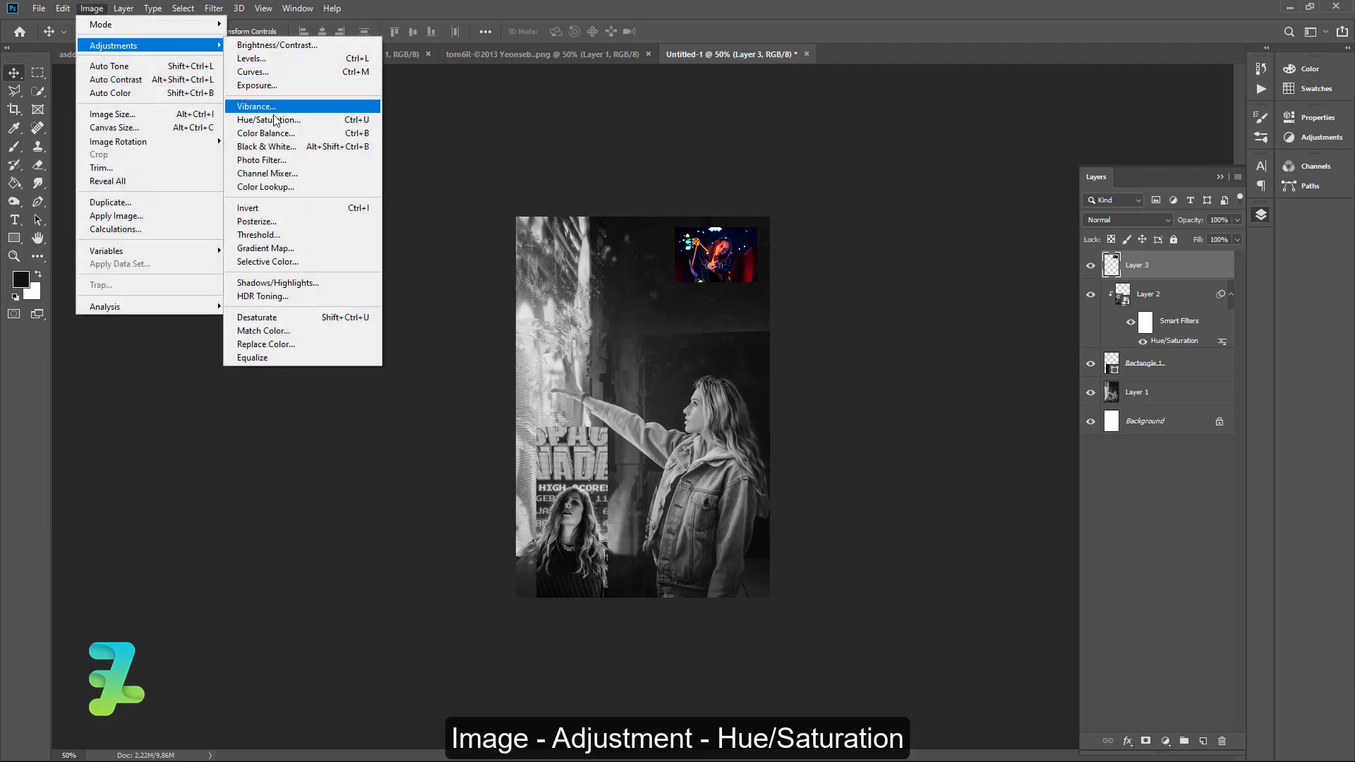
{"action": "left_click", "coordinate": [275, 120]}
{"action": "left_click_drag", "start_coordinate": [892, 281], "coordinate": [823, 275]}
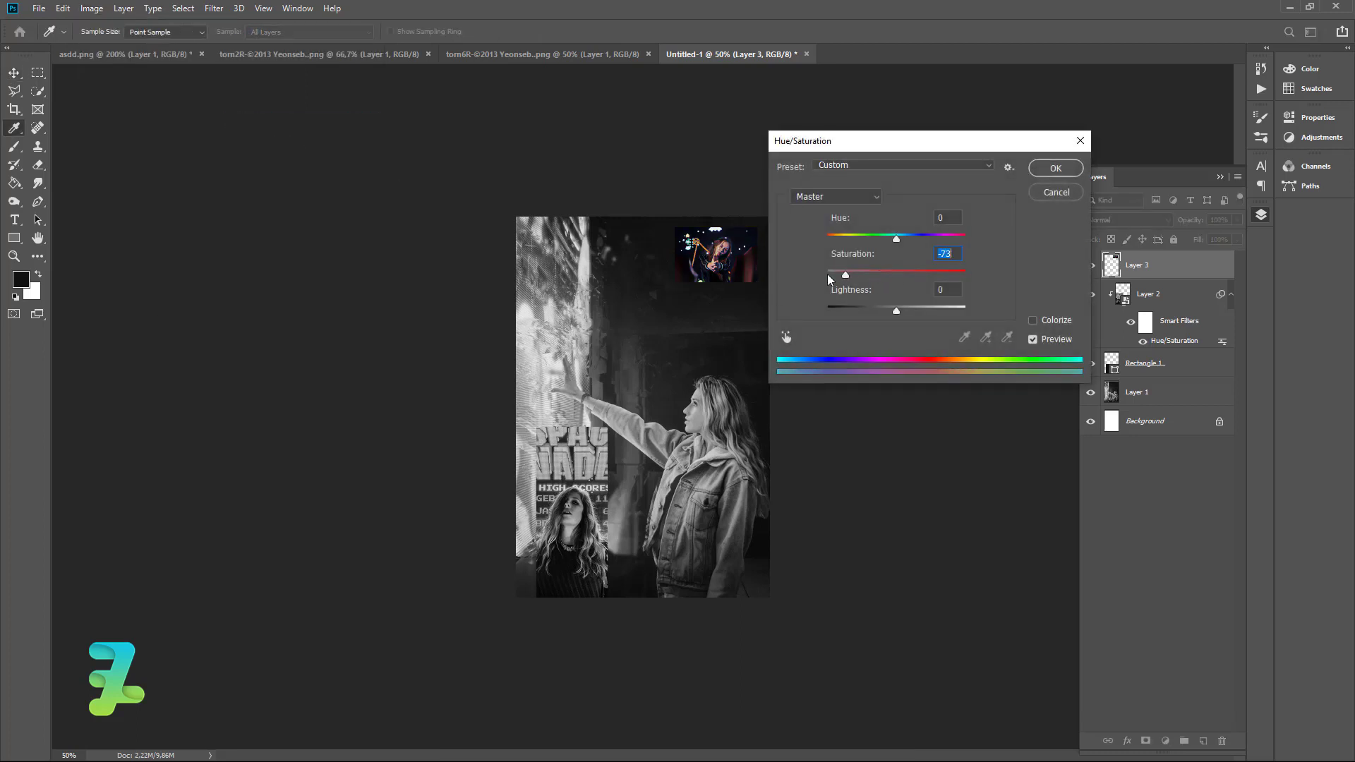
{"action": "left_click", "coordinate": [1055, 168]}
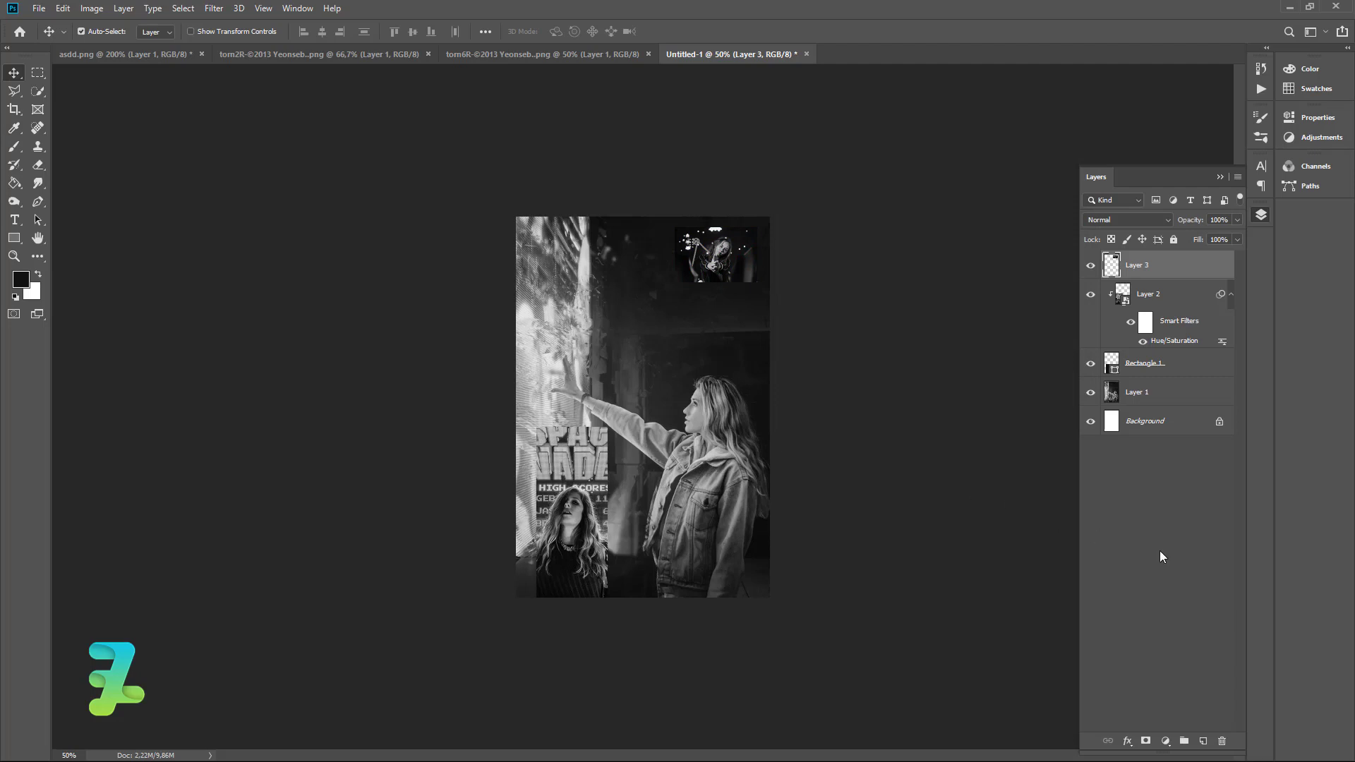
{"action": "left_click", "coordinate": [1165, 741]}
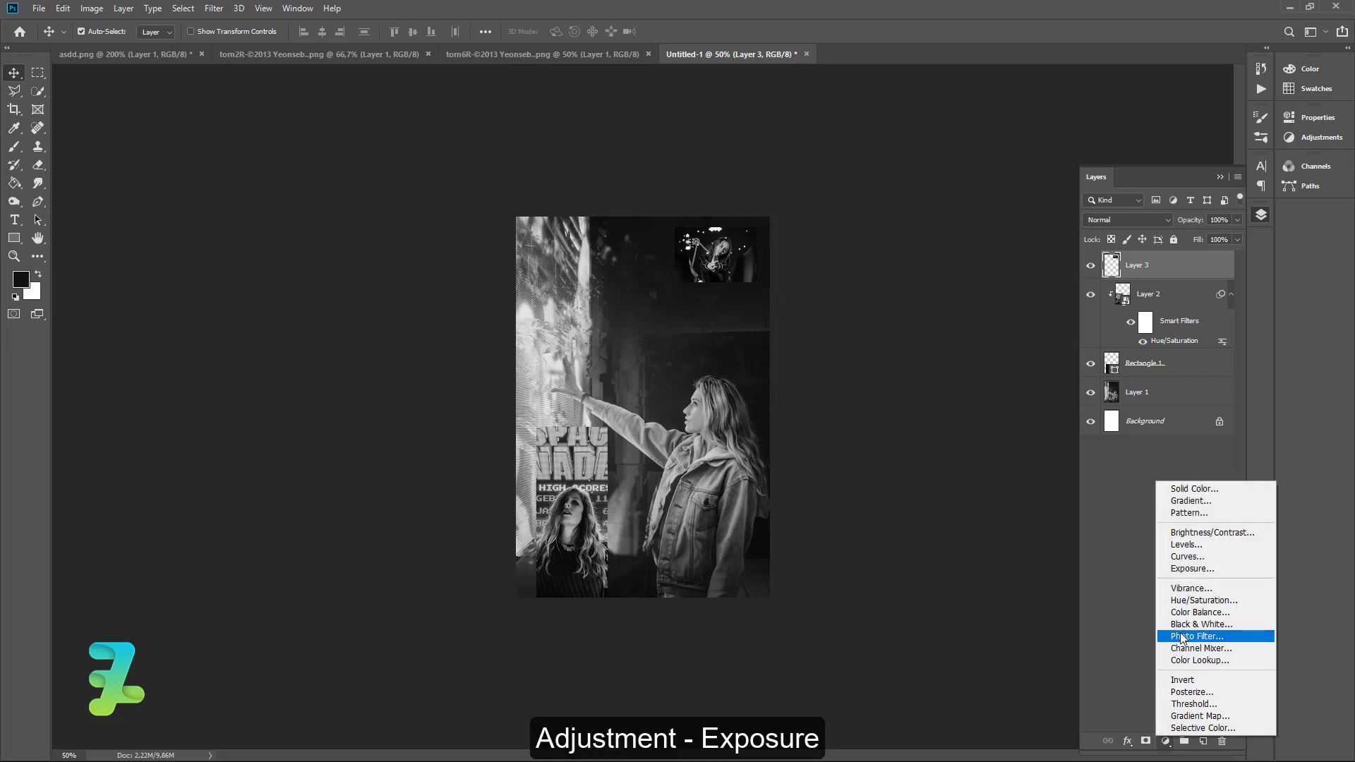
- Add an Exposure adjustment layer: Exposure +0.61, Offset +0.0083, Gamma 0.68
{"action": "left_click", "coordinate": [1203, 568]}
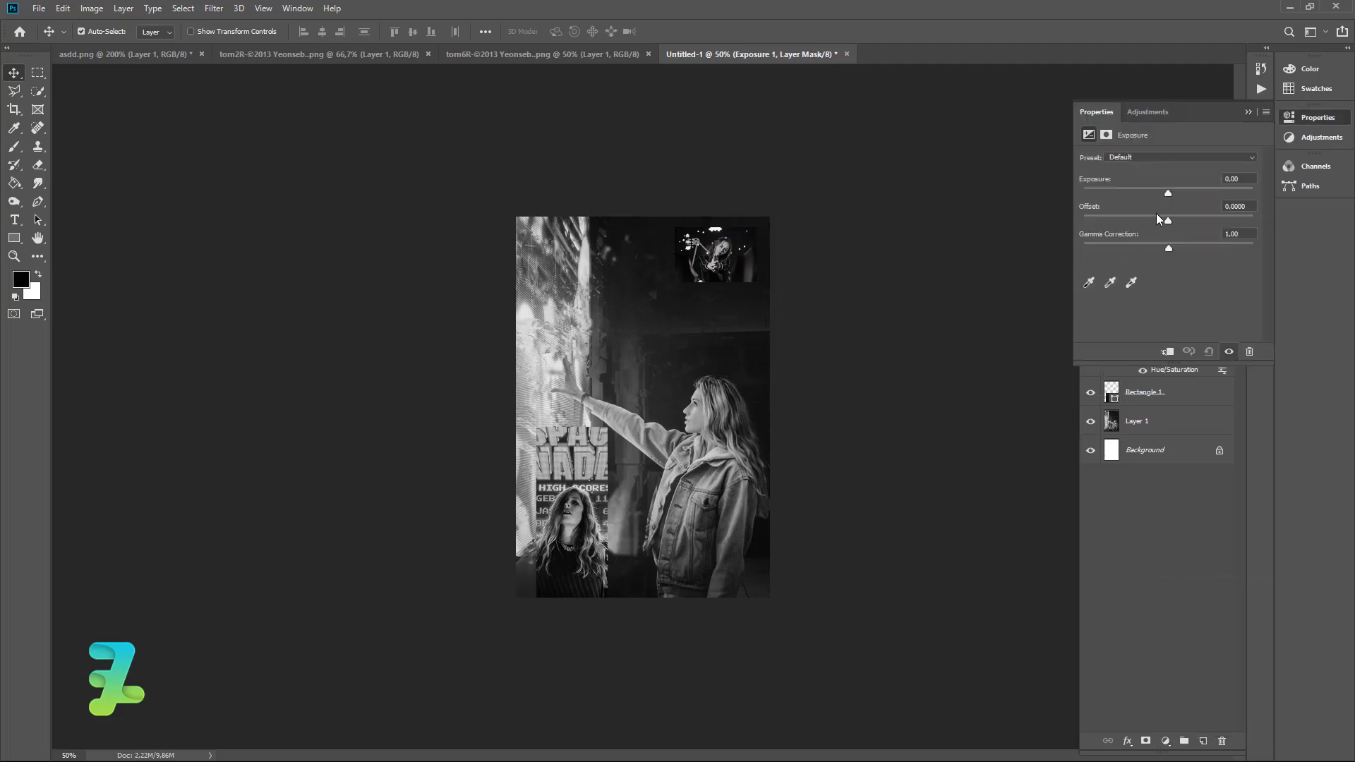
{"action": "left_click_drag", "start_coordinate": [1169, 192], "coordinate": [1170, 220]}
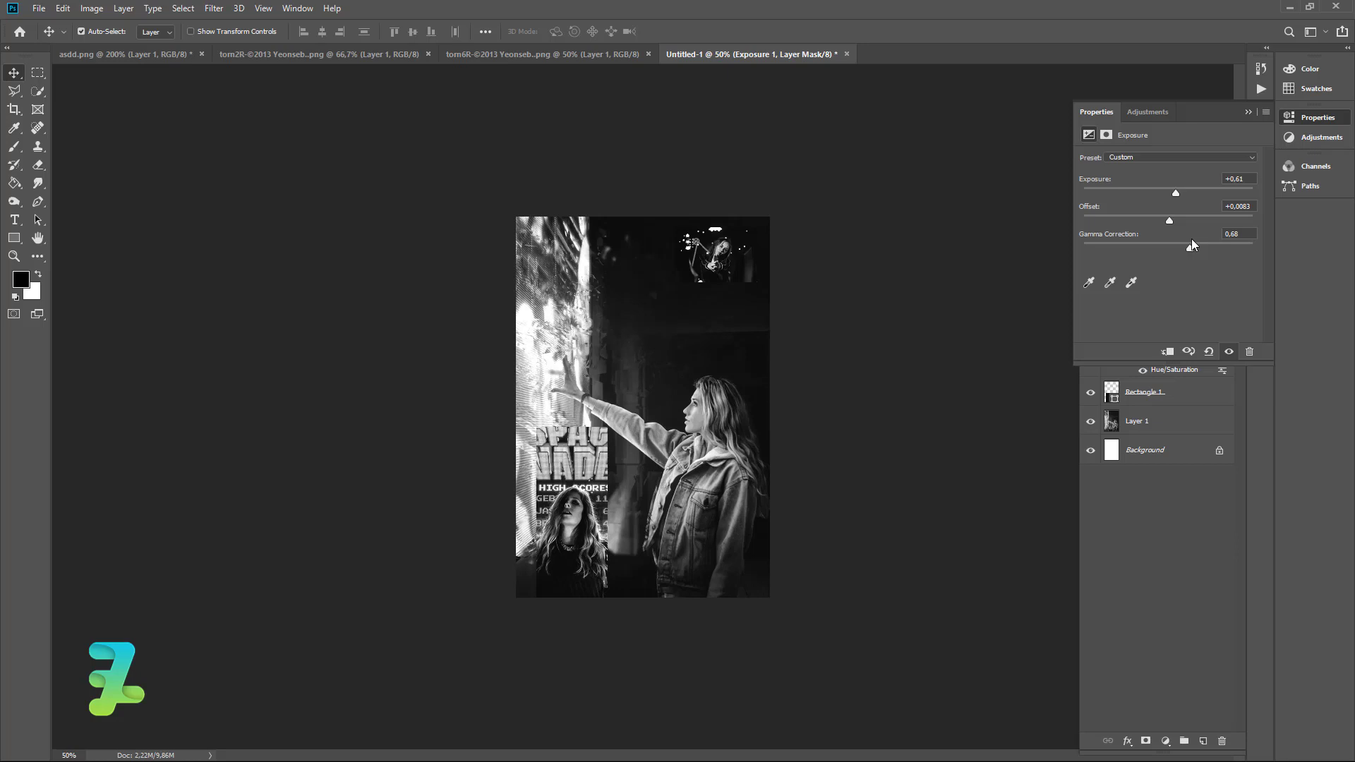
- Copy the torn barcode paper into the poster and close its file without saving
{"action": "left_click", "coordinate": [1246, 112]}
{"action": "left_click", "coordinate": [96, 54]}
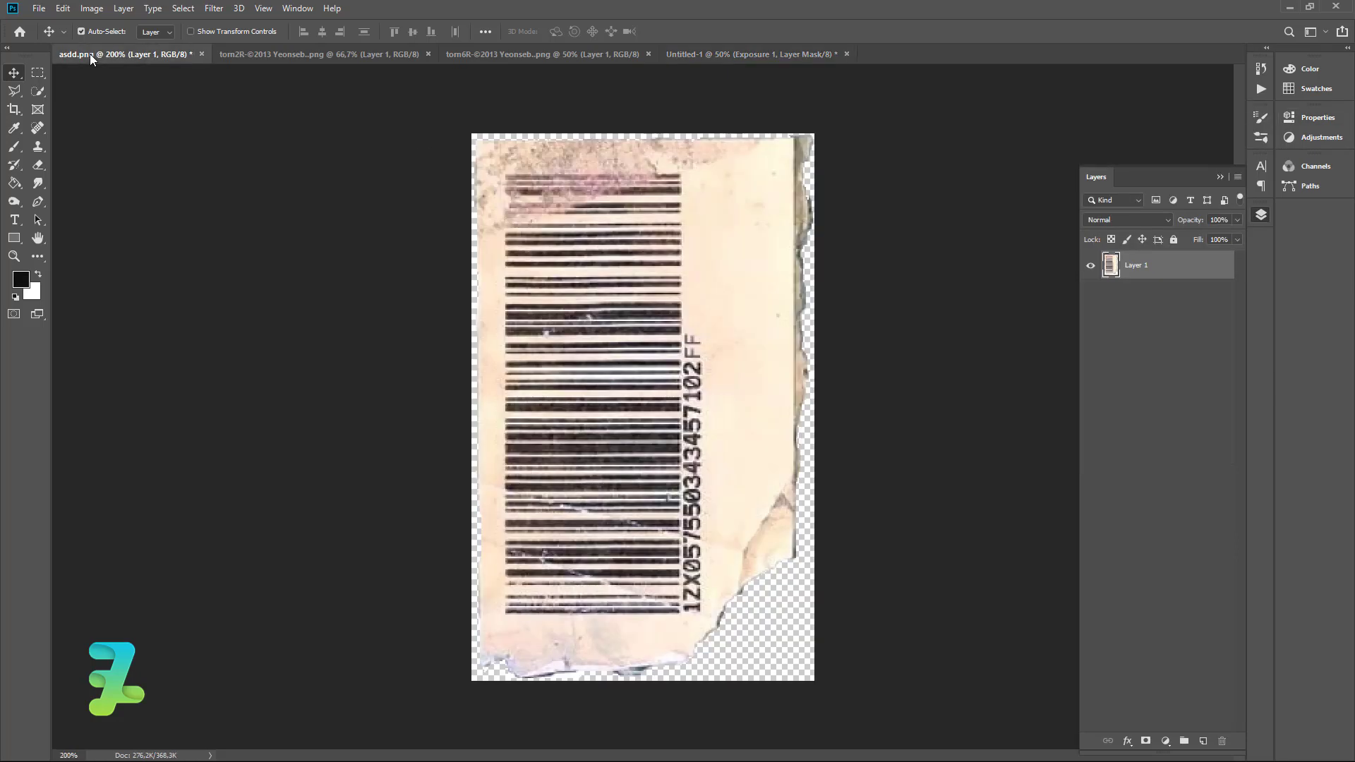
{"action": "right_click", "coordinate": [90, 55]}
{"action": "left_click", "coordinate": [128, 110]}
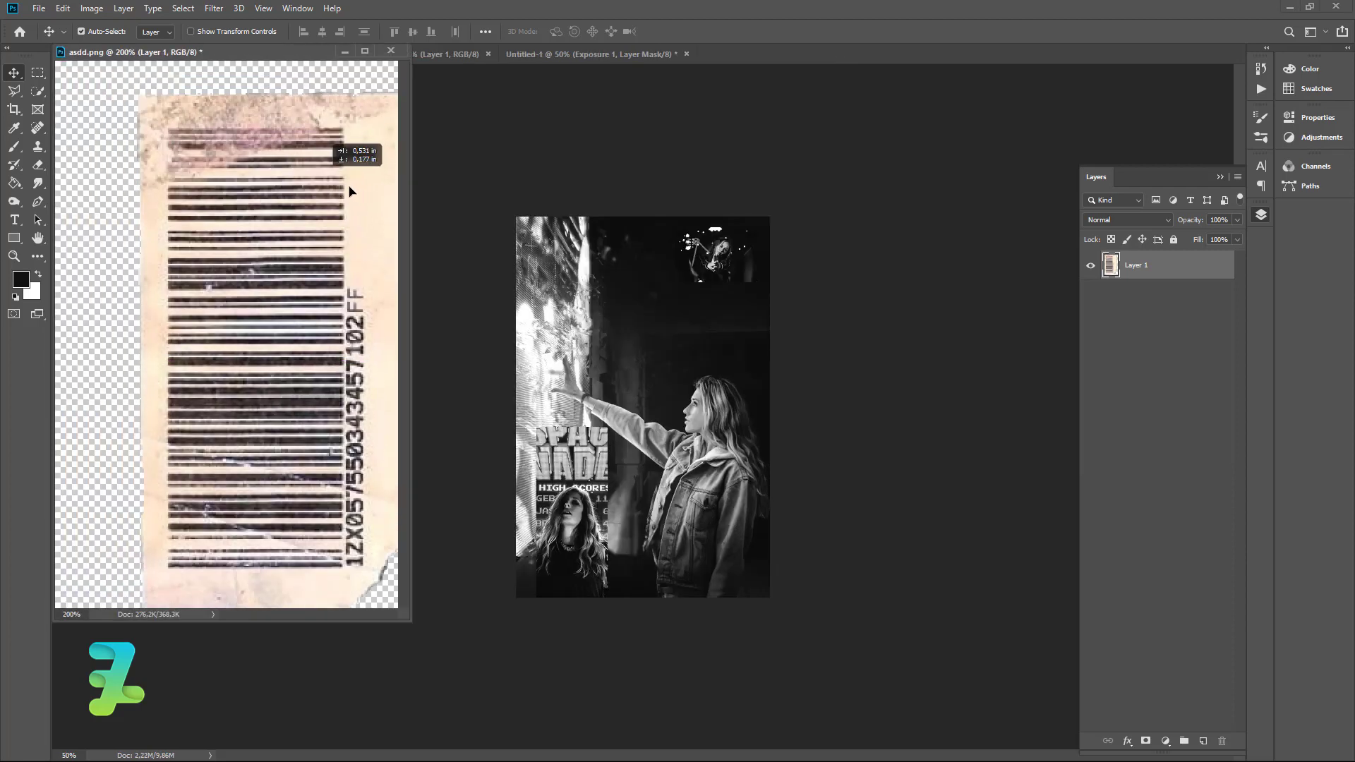
{"action": "left_click_drag", "start_coordinate": [575, 291], "coordinate": [575, 291]}
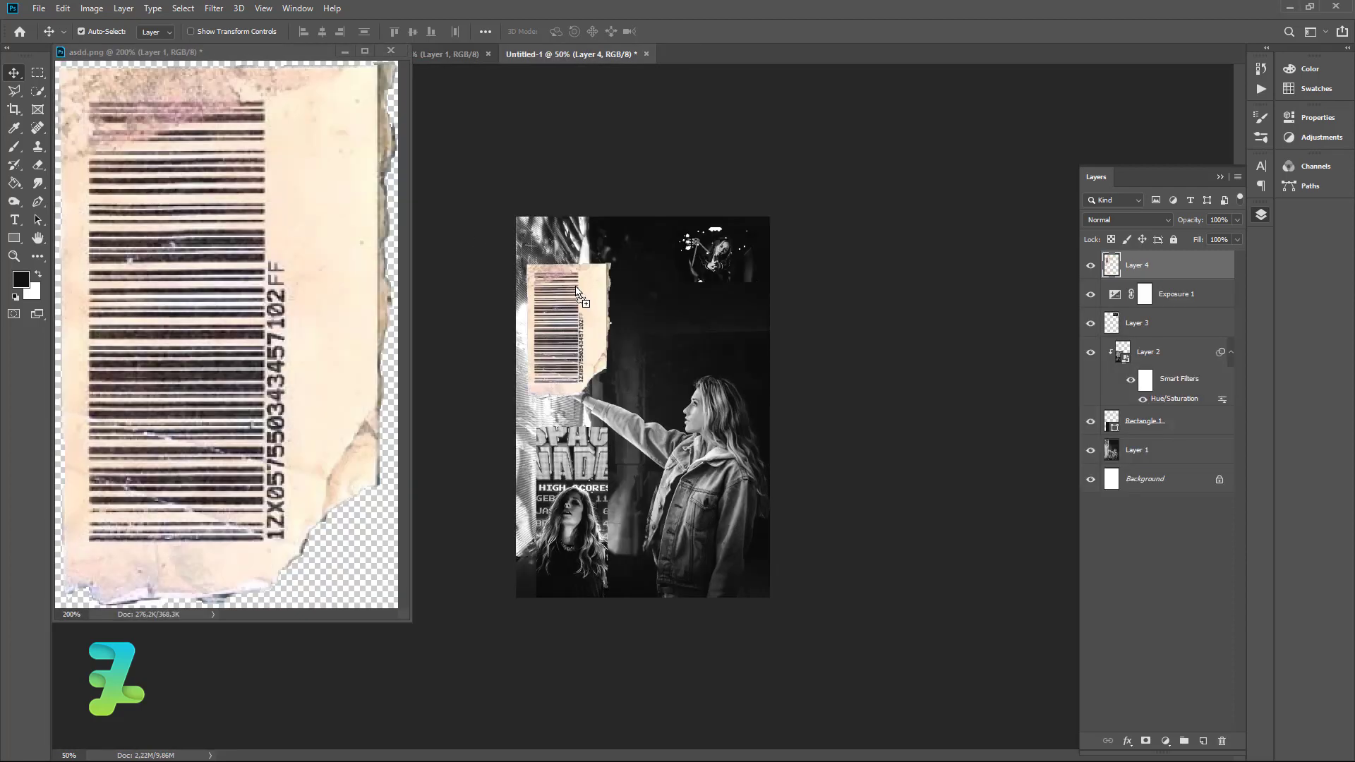
{"action": "left_click", "coordinate": [390, 51]}
{"action": "left_click", "coordinate": [664, 287]}
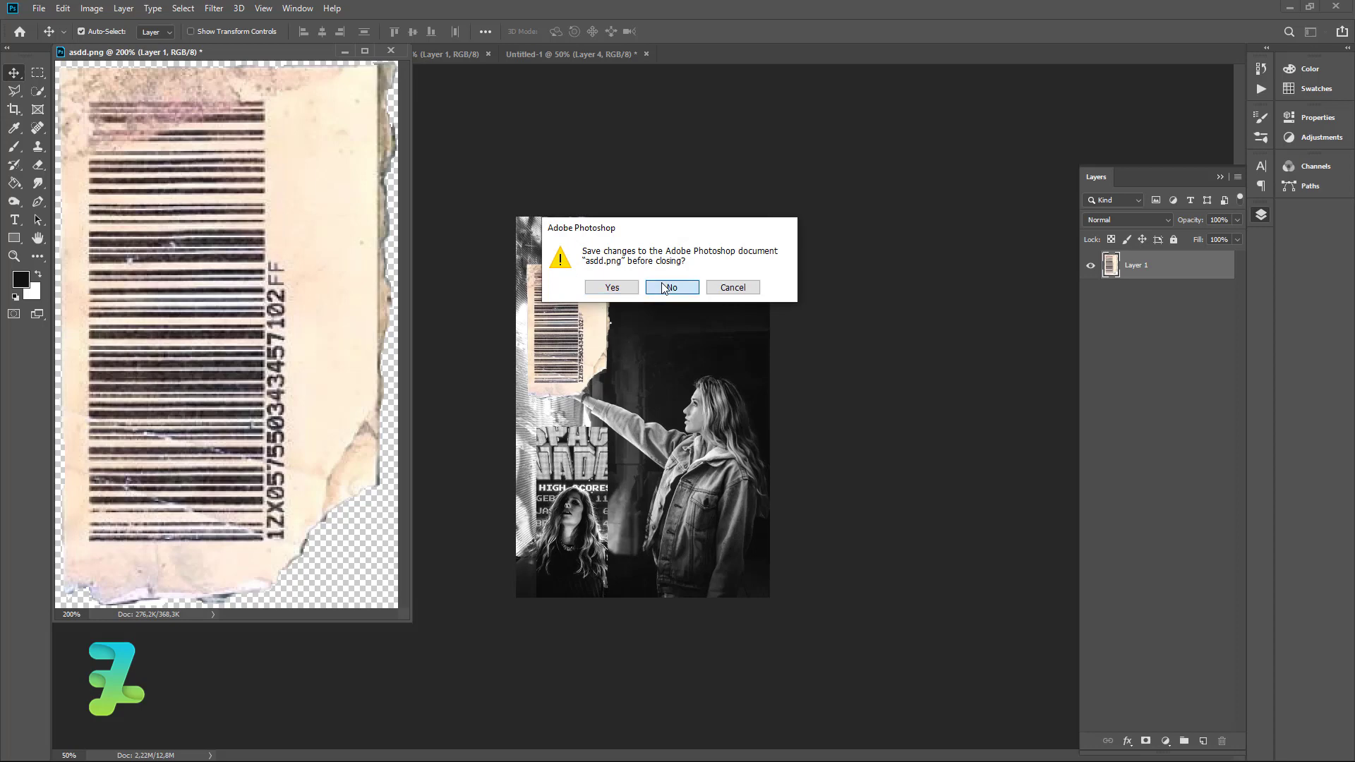
{"action": "left_click_drag", "start_coordinate": [576, 321], "coordinate": [577, 285]}
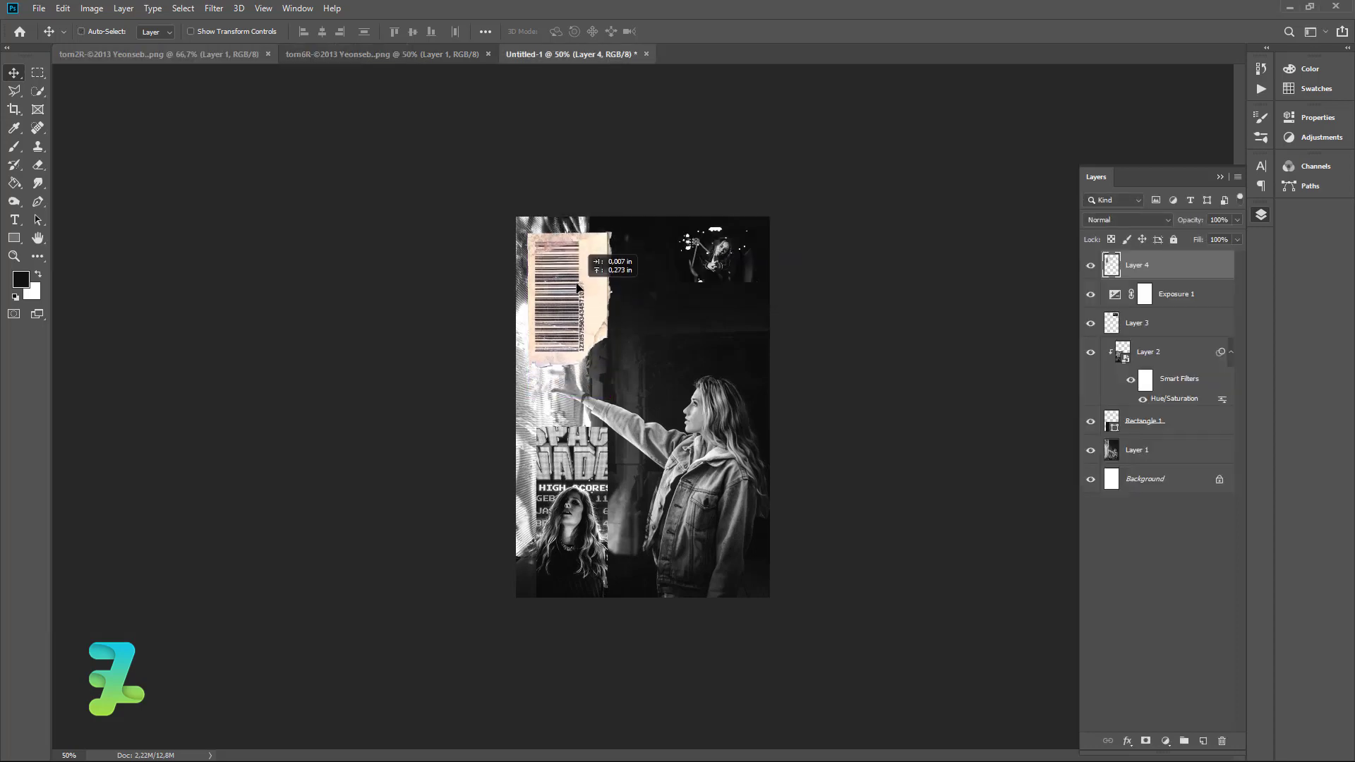
- Scale the barcode to about half size and fix it near the top-left corner
{"action": "key", "text": "ctrl+t"}
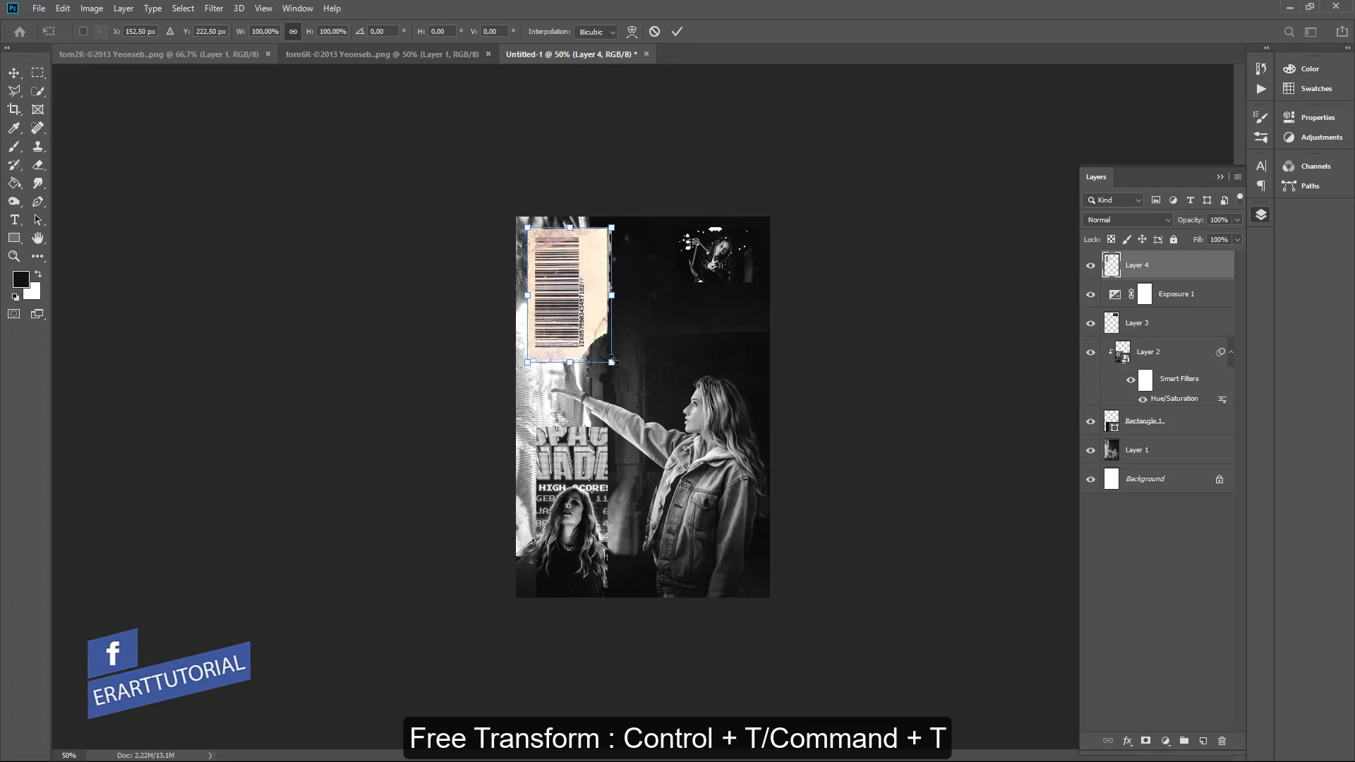
{"action": "mouse_move", "coordinate": [613, 361]}
{"action": "left_mouse_down"}
{"action": "mouse_move", "coordinate": [590, 327]}
{"action": "mouse_move", "coordinate": [570, 245]}
{"action": "mouse_move", "coordinate": [597, 291]}
{"action": "mouse_move", "coordinate": [577, 251]}
{"action": "left_mouse_up"}
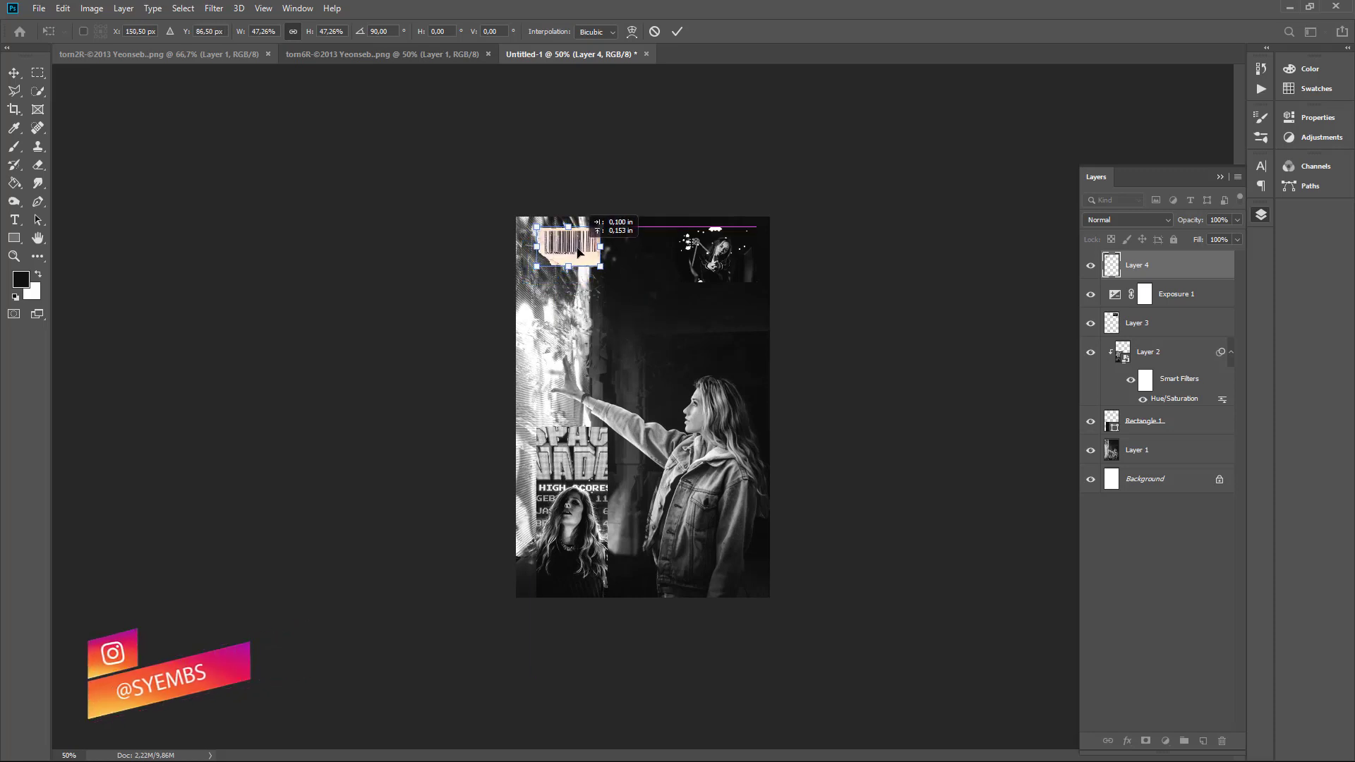
{"action": "left_click_drag", "start_coordinate": [576, 252], "coordinate": [575, 254]}
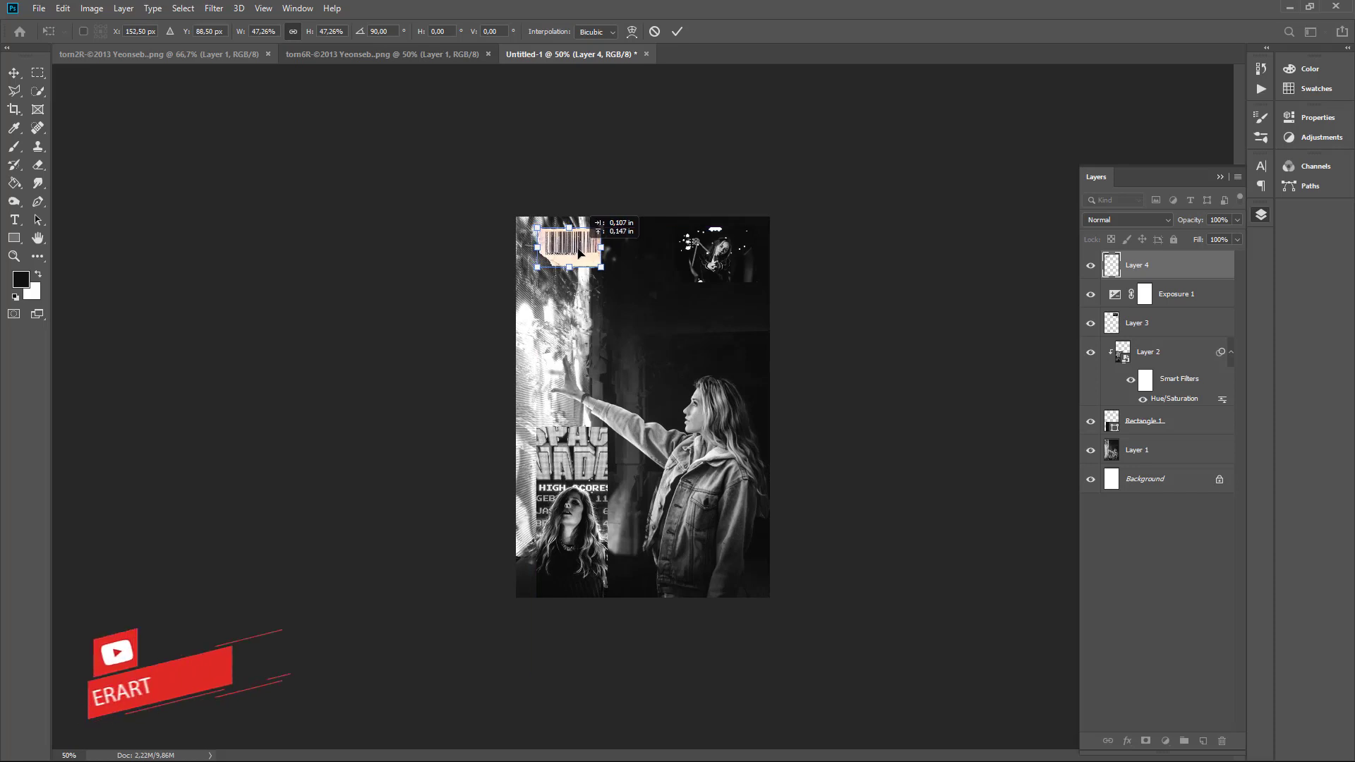
{"action": "left_click_drag", "start_coordinate": [575, 252], "coordinate": [578, 251]}
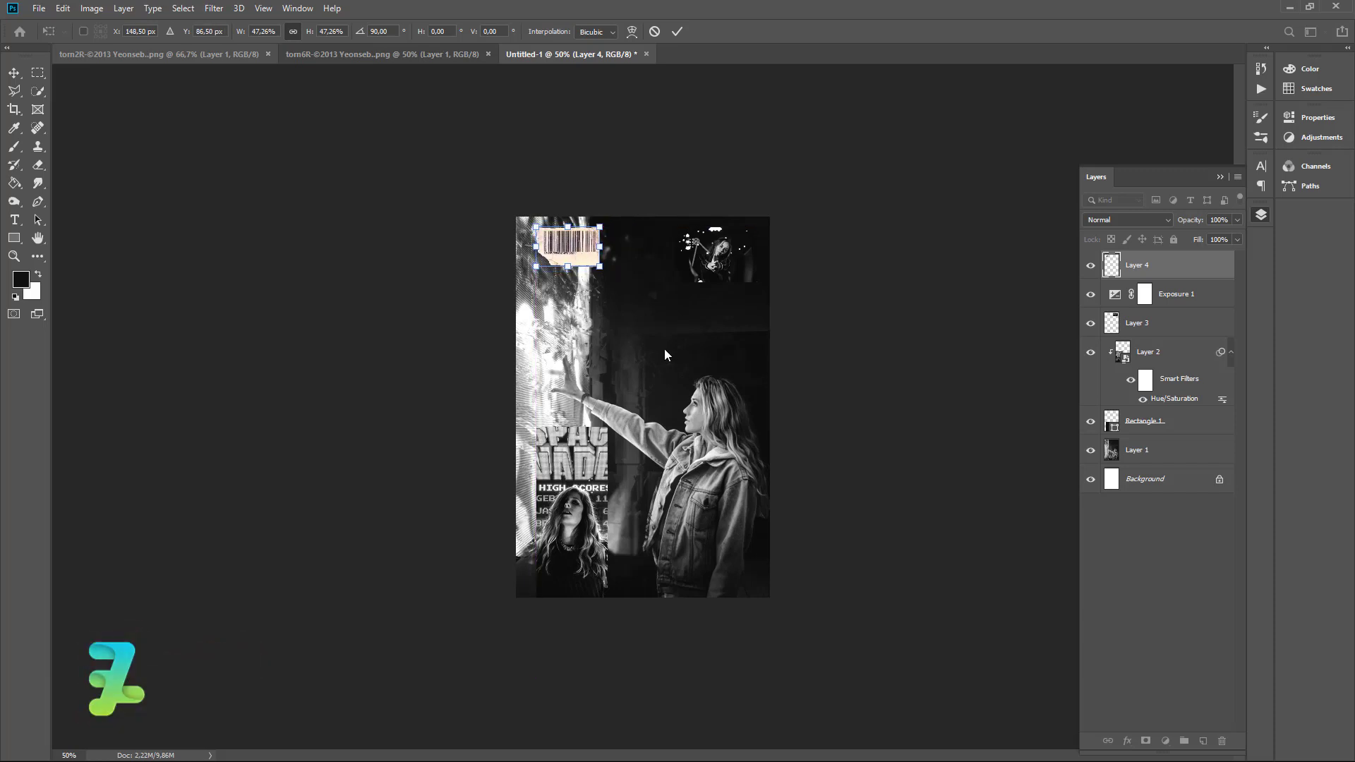
{"action": "key", "text": "Return"}
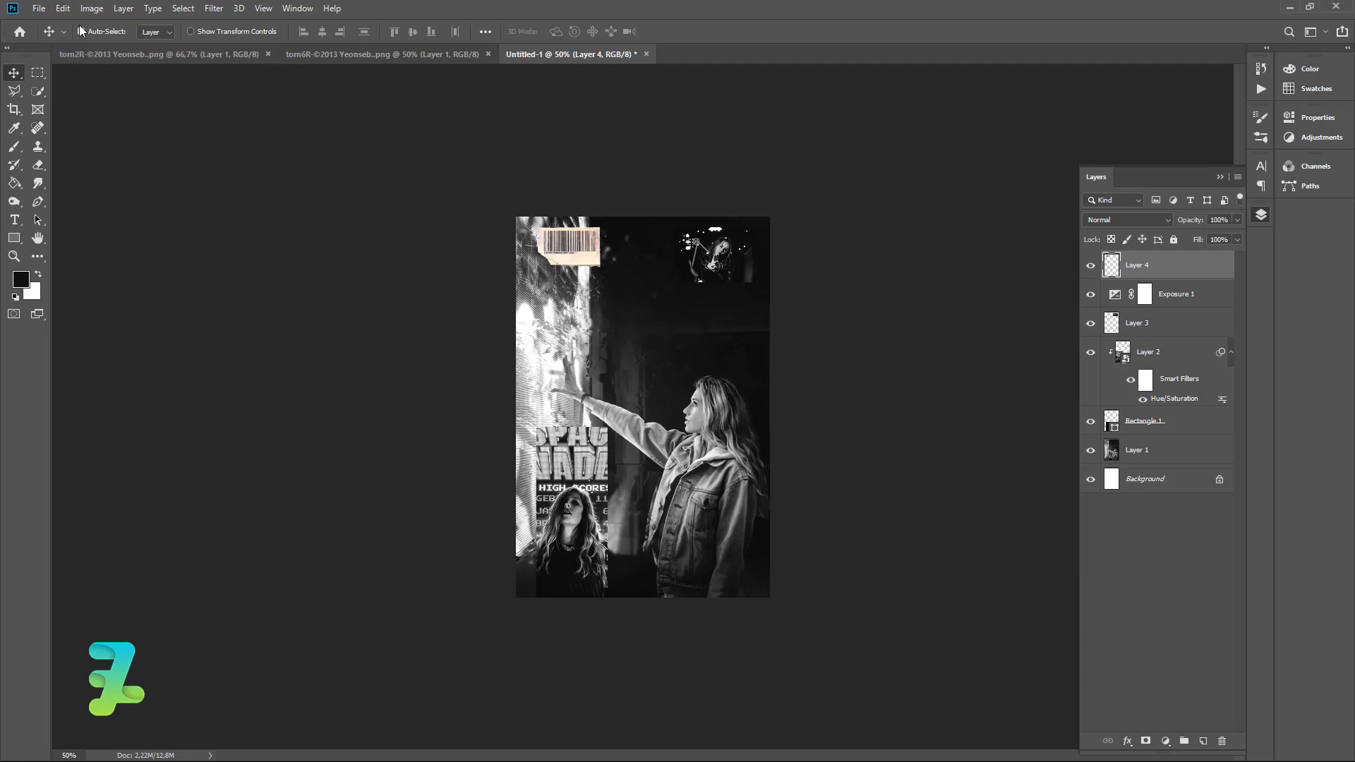
- Desaturate the Layer 4 barcode with Hue/Saturation at -100, then move Exposure 1 above it
{"action": "left_click", "coordinate": [91, 9]}
{"action": "mouse_move", "coordinate": [112, 45]}
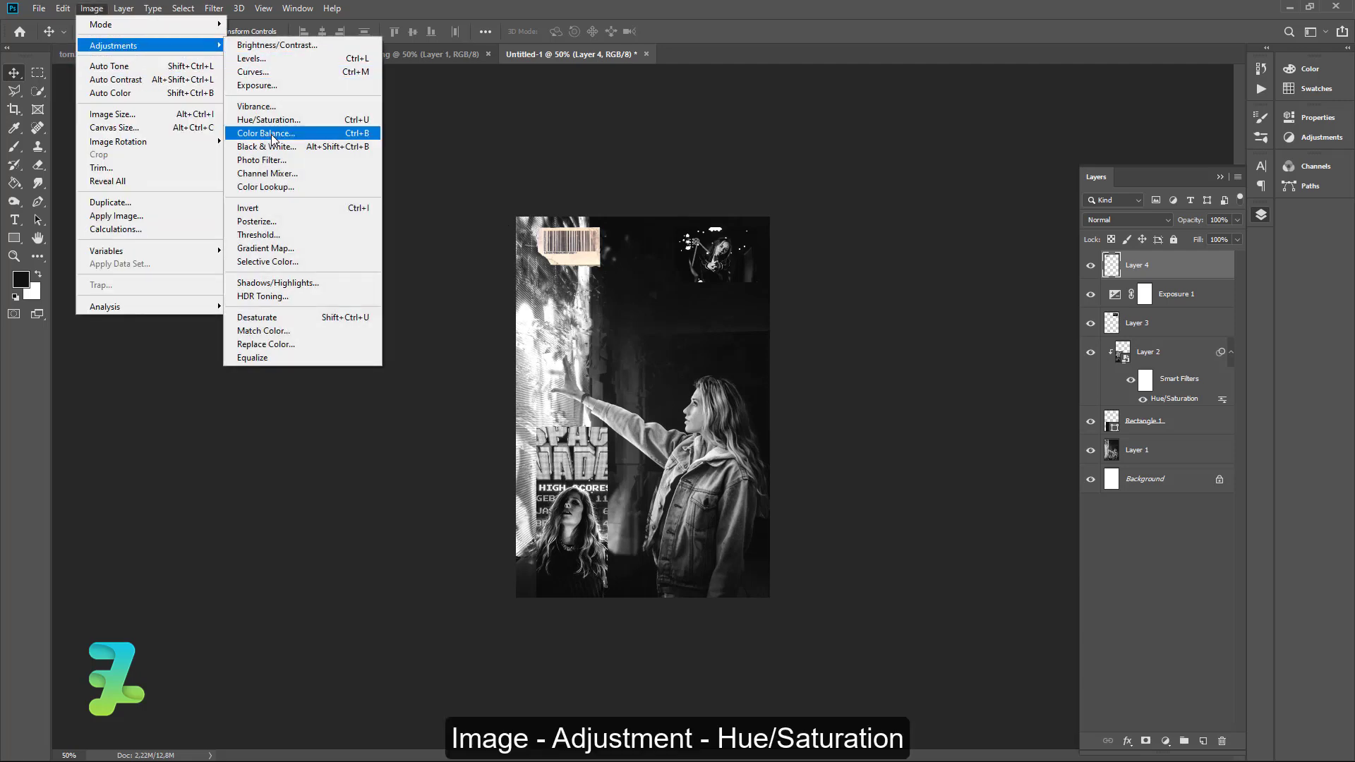
{"action": "left_click", "coordinate": [272, 121]}
{"action": "left_click_drag", "start_coordinate": [896, 275], "coordinate": [822, 277]}
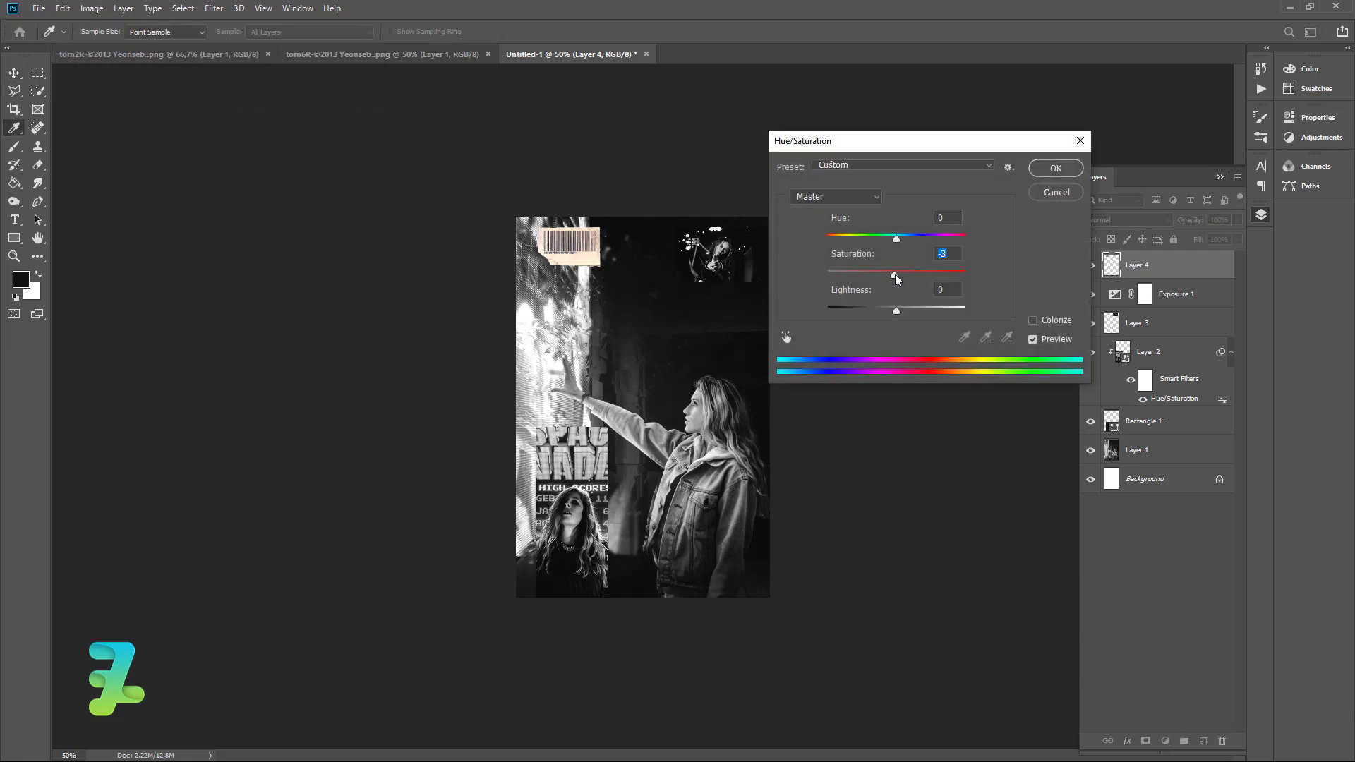
{"action": "left_click", "coordinate": [1036, 172]}
{"action": "left_click_drag", "start_coordinate": [1111, 275], "coordinate": [1130, 317]}
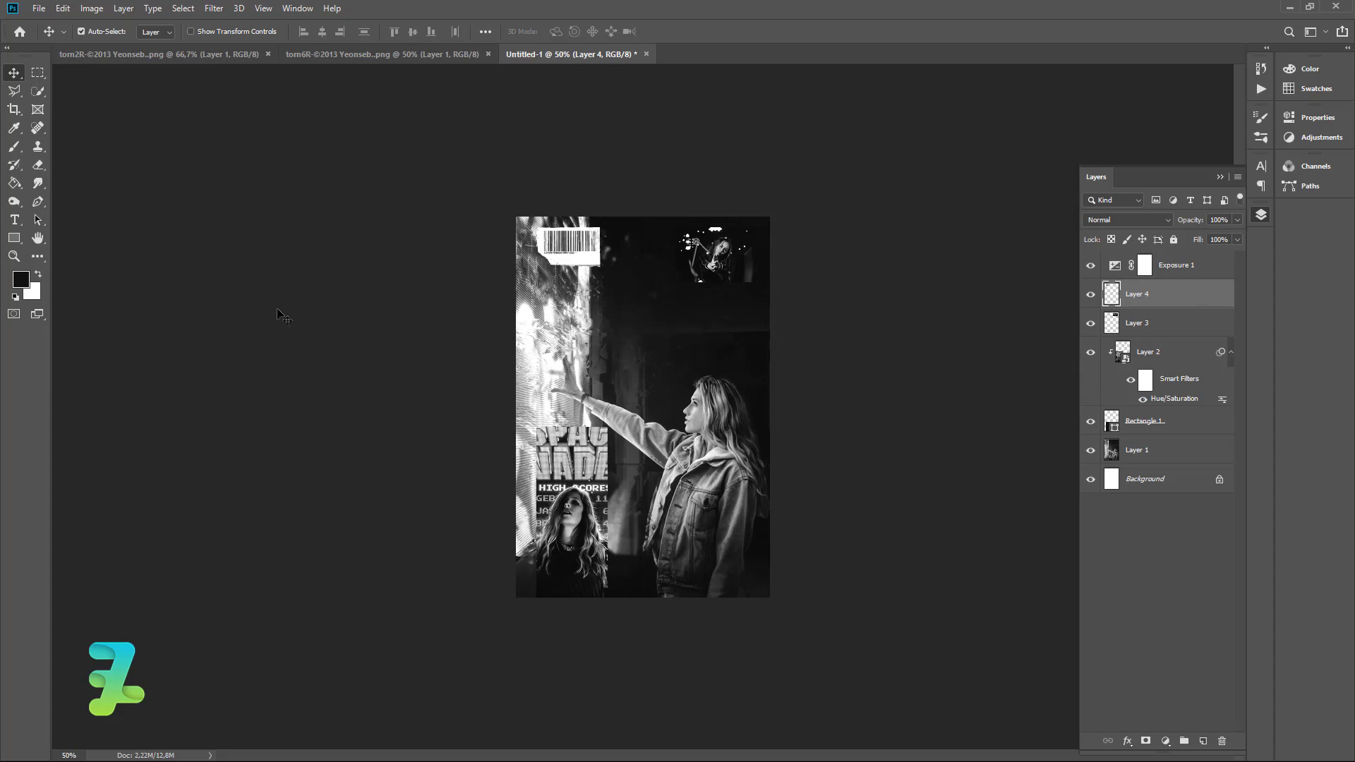
- Copy the tom6R torn-paper image into the poster as a new layer
{"action": "left_click", "coordinate": [342, 52]}
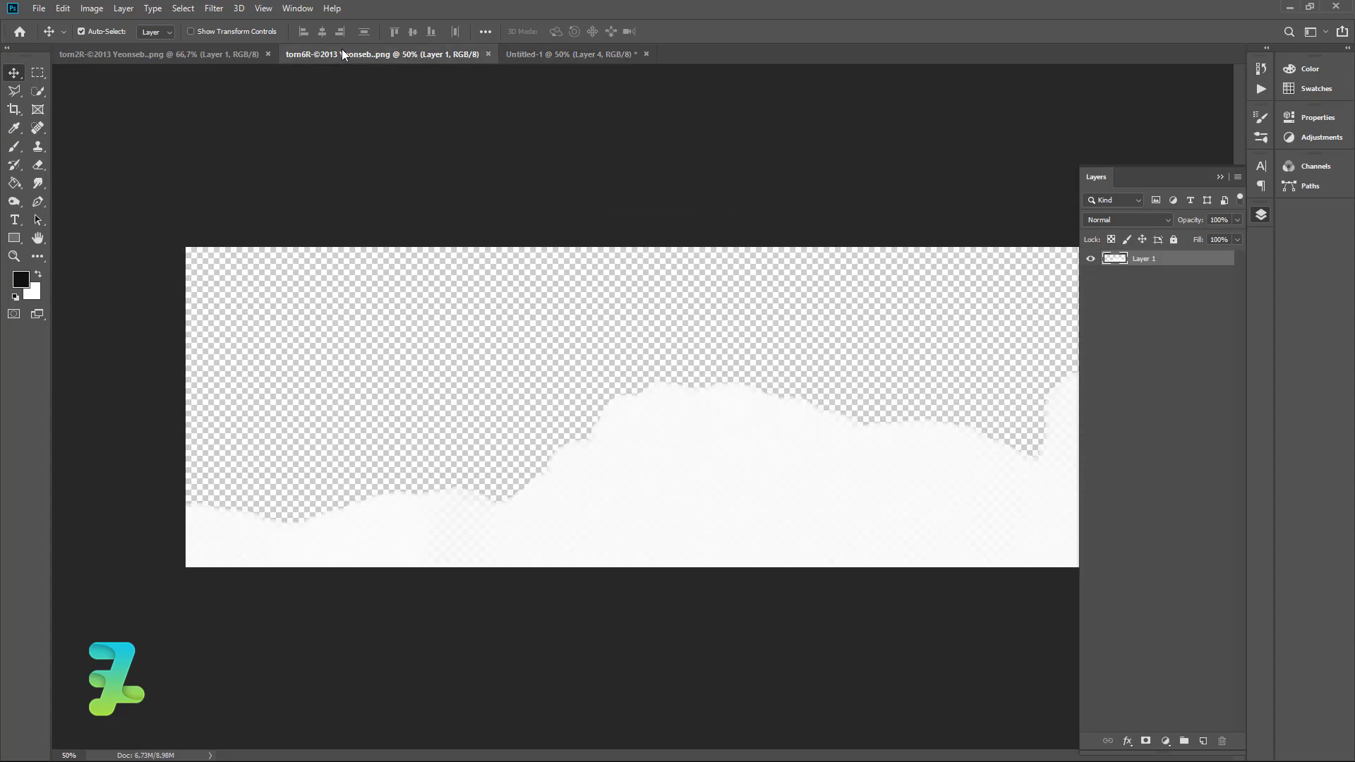
{"action": "right_click", "coordinate": [342, 51]}
{"action": "left_click", "coordinate": [374, 104]}
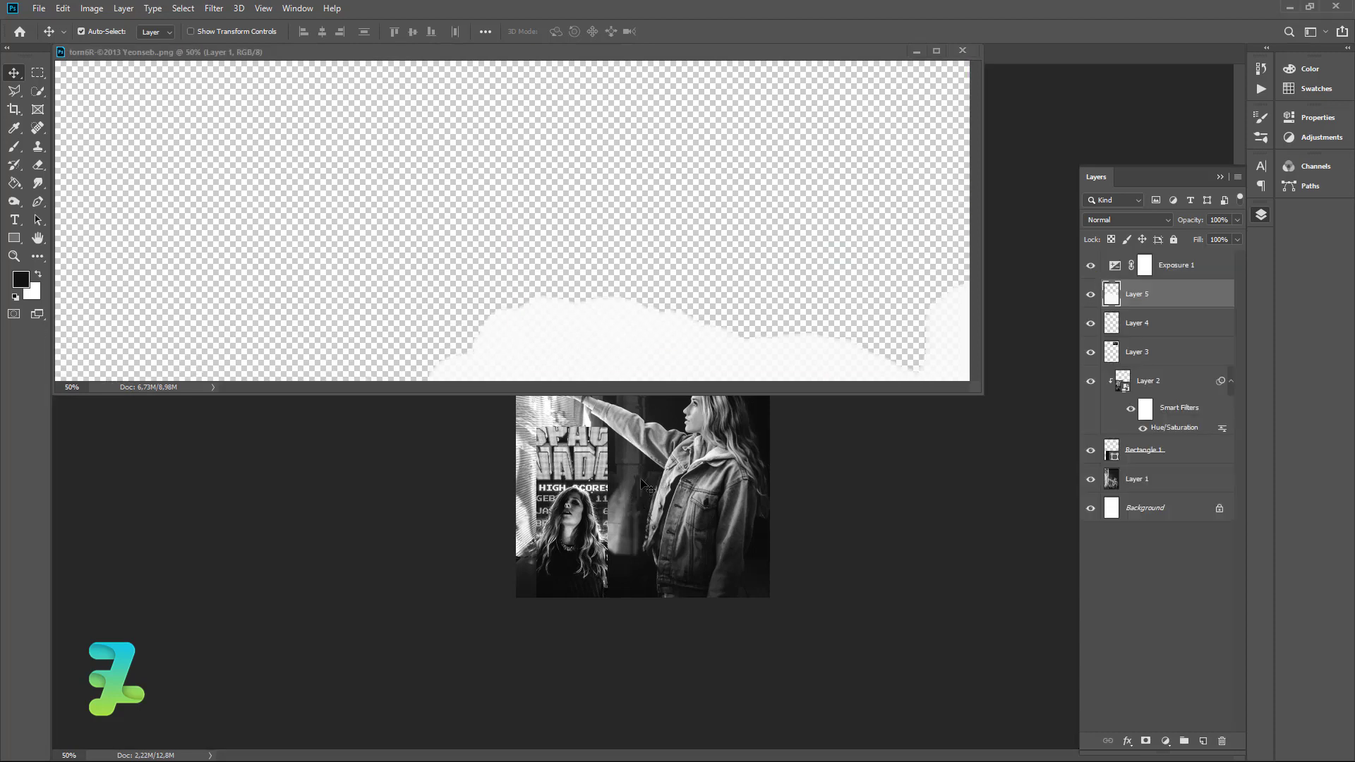
{"action": "left_click_drag", "start_coordinate": [617, 296], "coordinate": [642, 494]}
{"action": "left_click", "coordinate": [962, 52]}
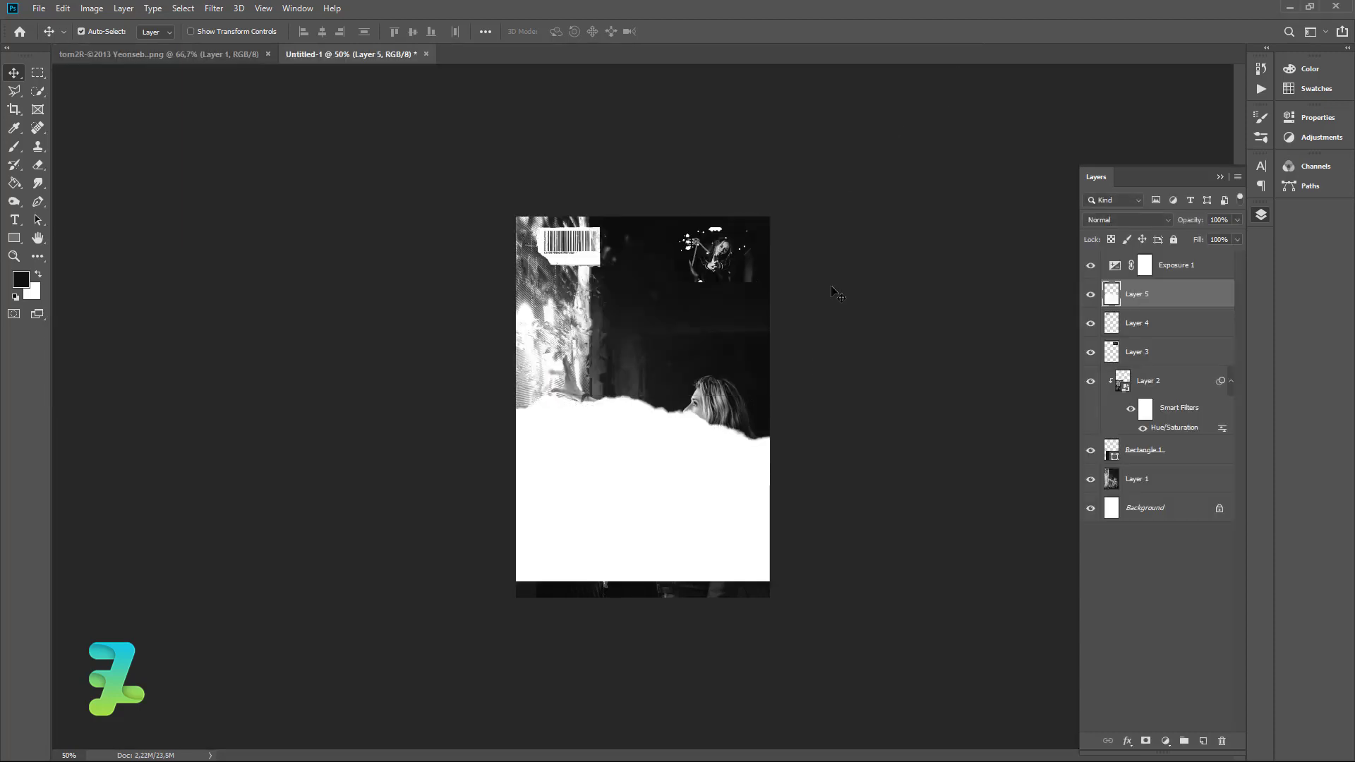
- Rotate the torn paper 90° and shrink it to about a third
{"action": "key", "text": "ctrl+r"}
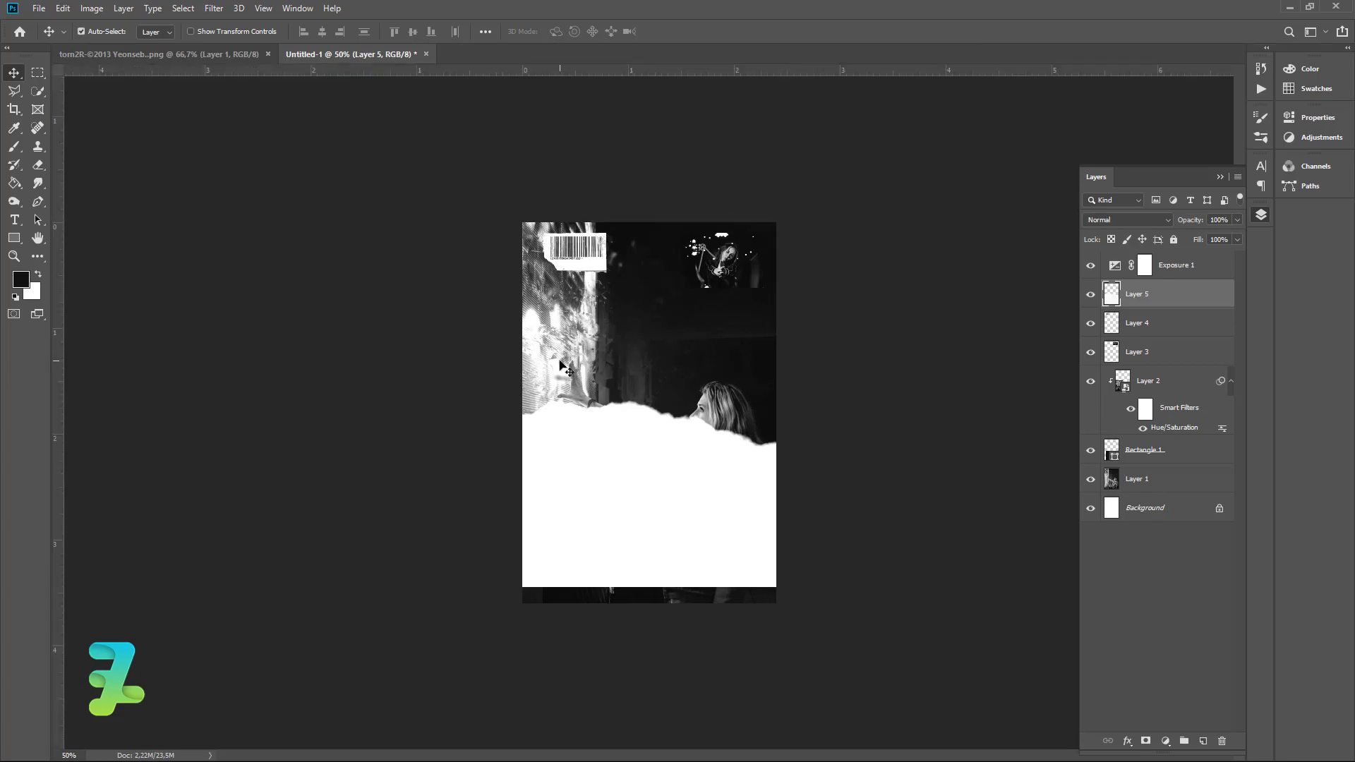
{"action": "key", "text": "ctrl+r"}
{"action": "key", "text": "ctrl+t"}
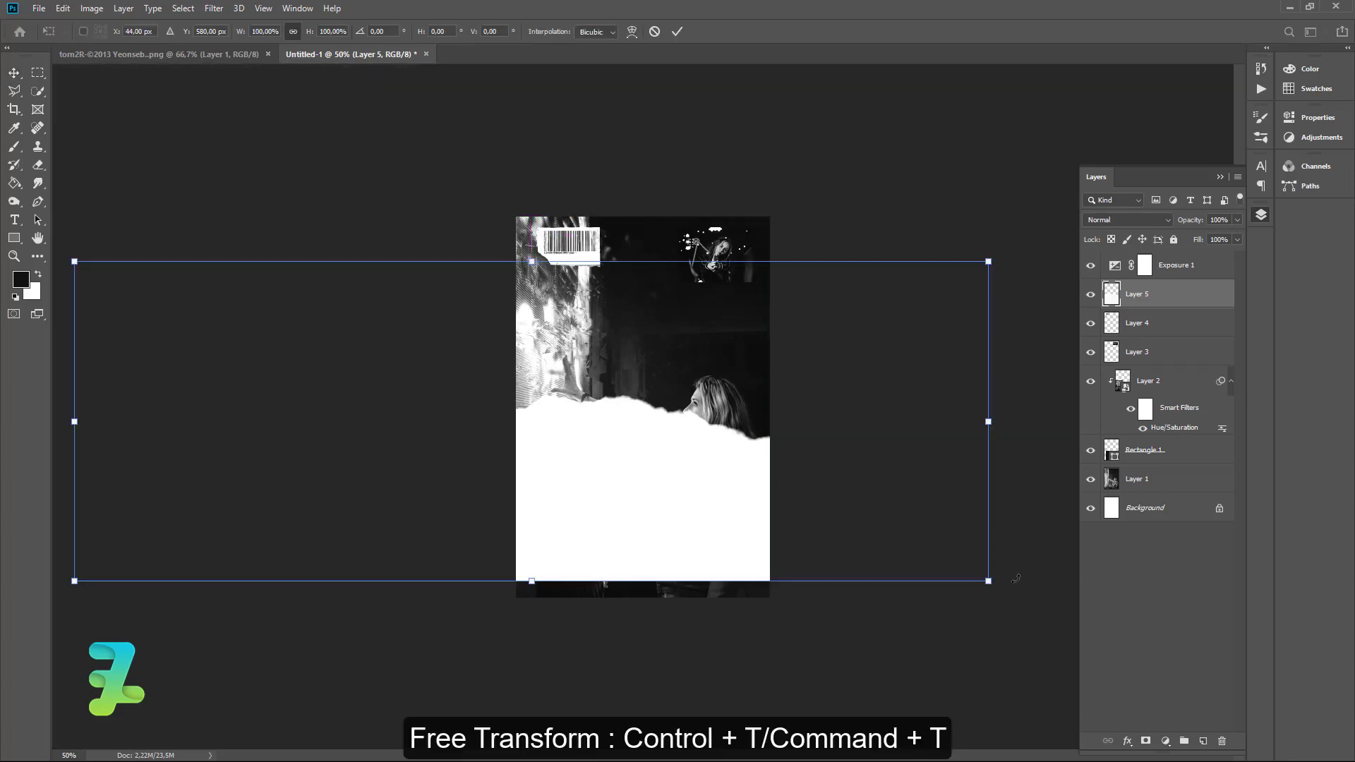
{"action": "left_click_drag", "start_coordinate": [1016, 579], "coordinate": [441, 659]}
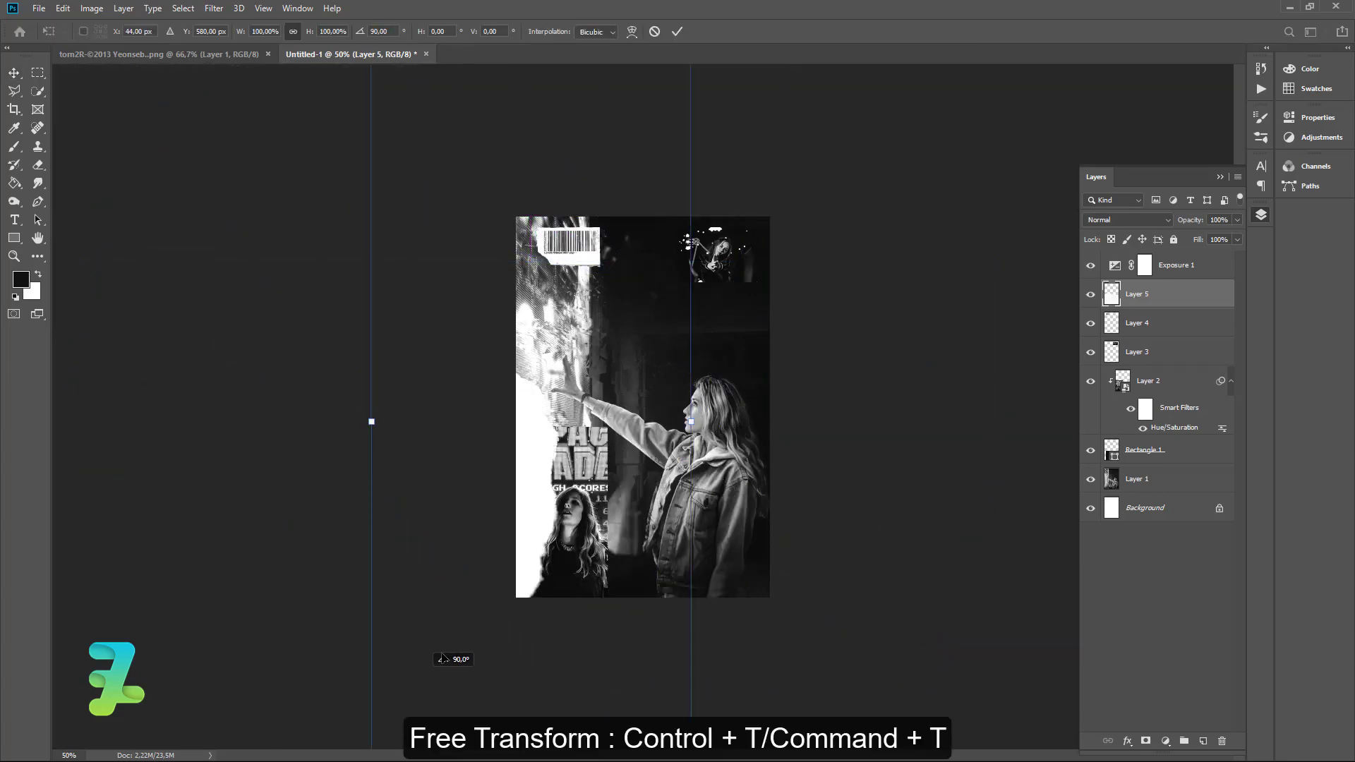
{"action": "left_click_drag", "start_coordinate": [626, 475], "coordinate": [604, 532]}
{"action": "mouse_move", "coordinate": [674, 707]}
{"action": "left_mouse_down"}
{"action": "mouse_move", "coordinate": [503, 430]}
{"action": "mouse_move", "coordinate": [508, 449]}
{"action": "left_mouse_up"}
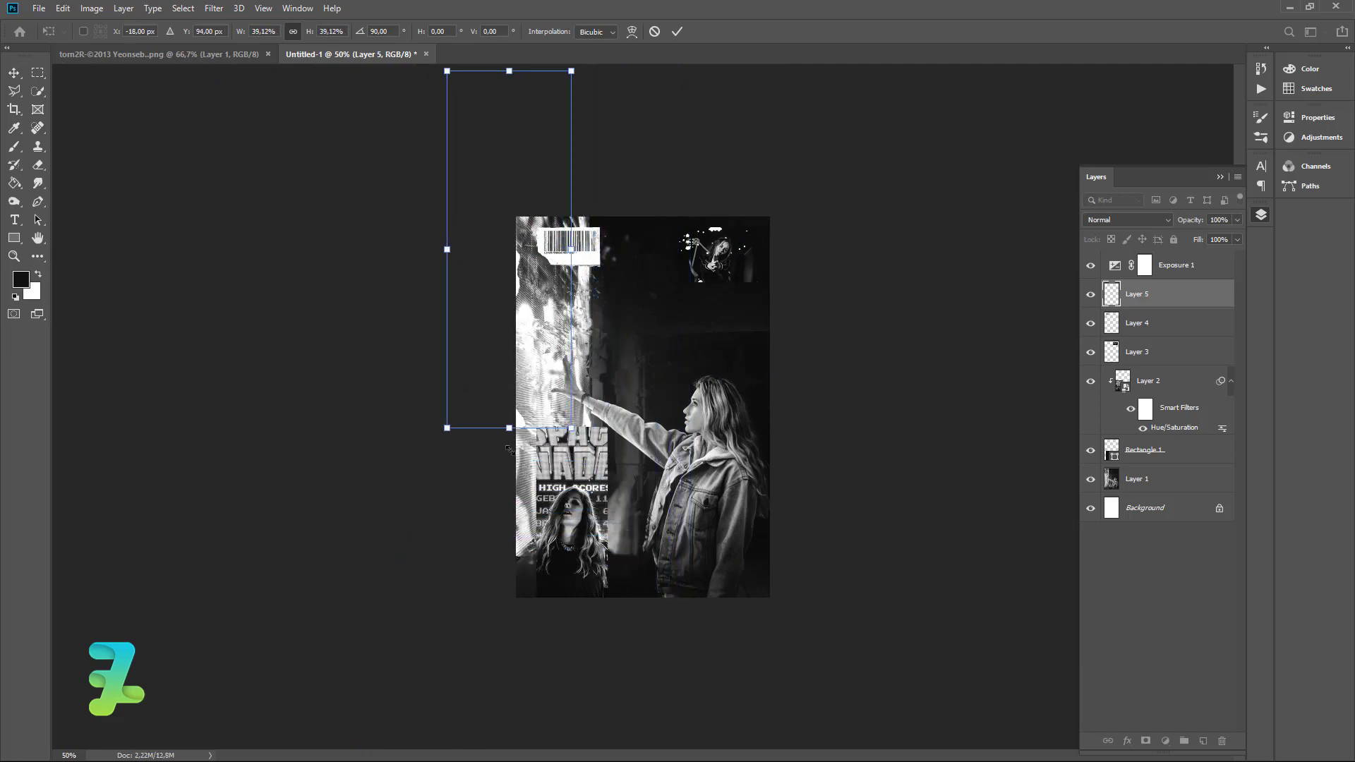
- Scale the strip to about 30% and turn it -90° along the right edge
{"action": "left_click_drag", "start_coordinate": [484, 350], "coordinate": [522, 484]}
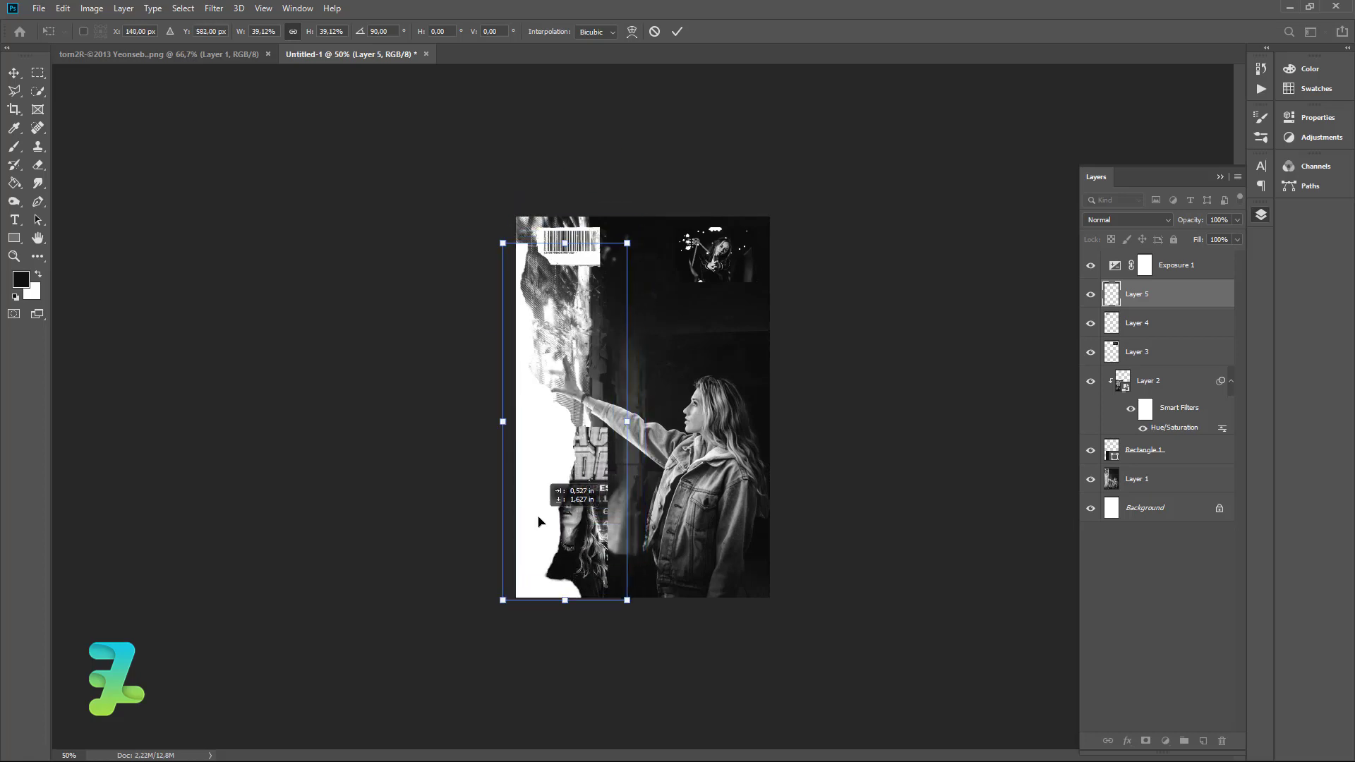
{"action": "left_click_drag", "start_coordinate": [522, 484], "coordinate": [508, 524]}
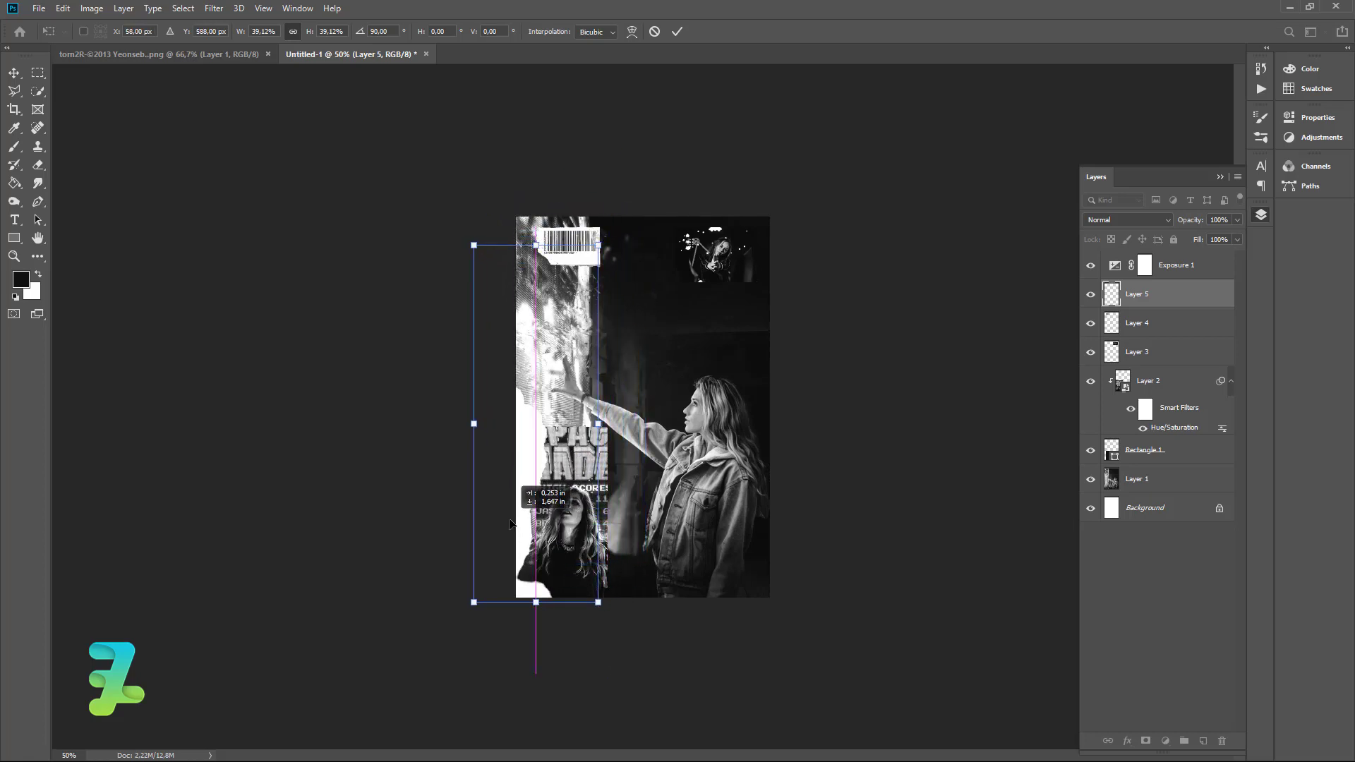
{"action": "left_click_drag", "start_coordinate": [601, 599], "coordinate": [577, 570]}
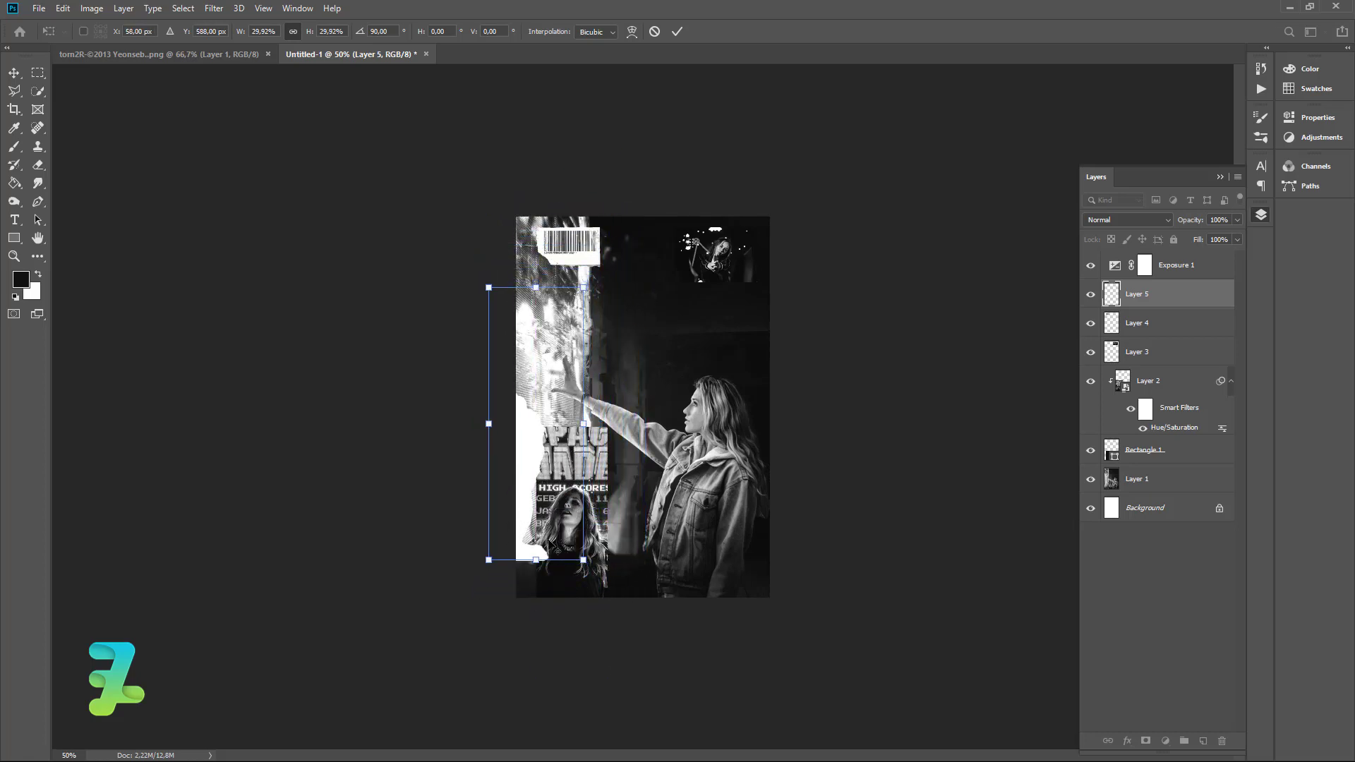
{"action": "left_click_drag", "start_coordinate": [529, 487], "coordinate": [513, 534]}
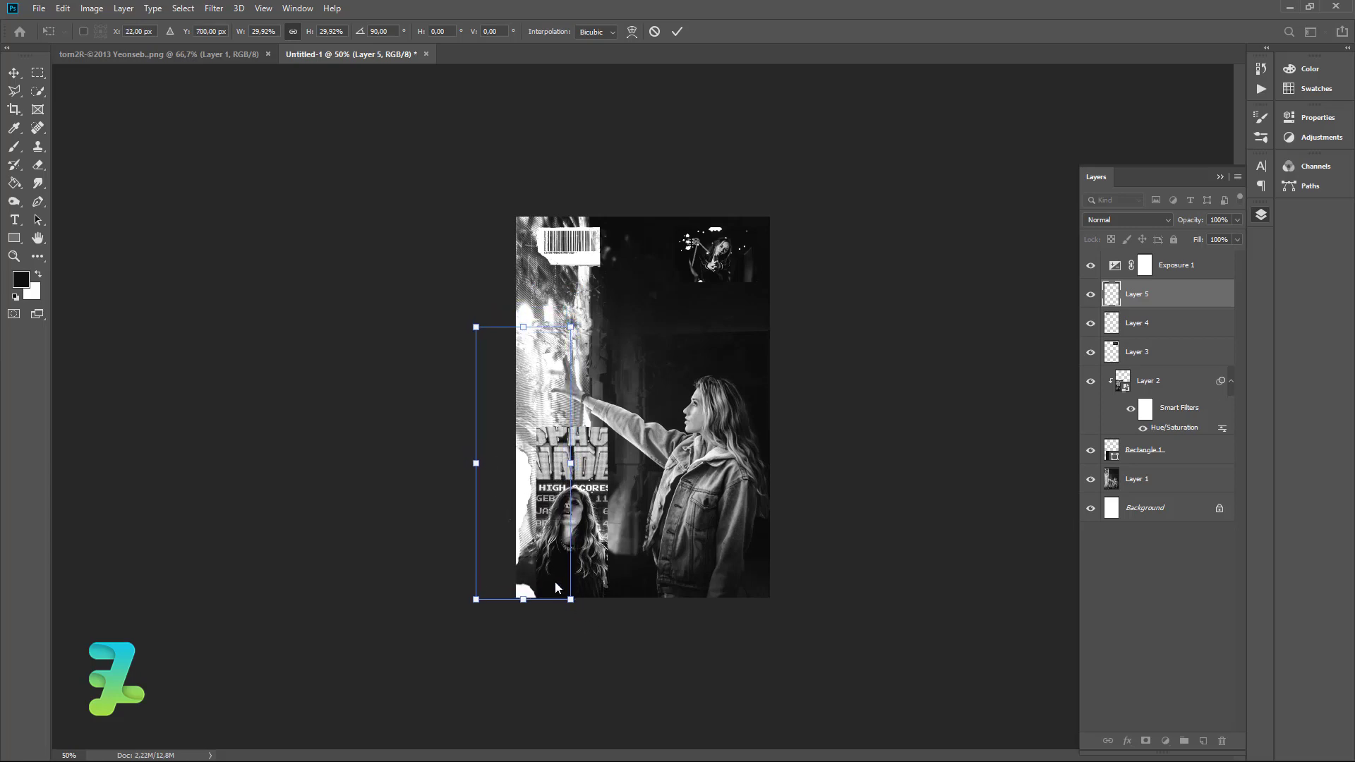
{"action": "left_click_drag", "start_coordinate": [525, 511], "coordinate": [691, 450]}
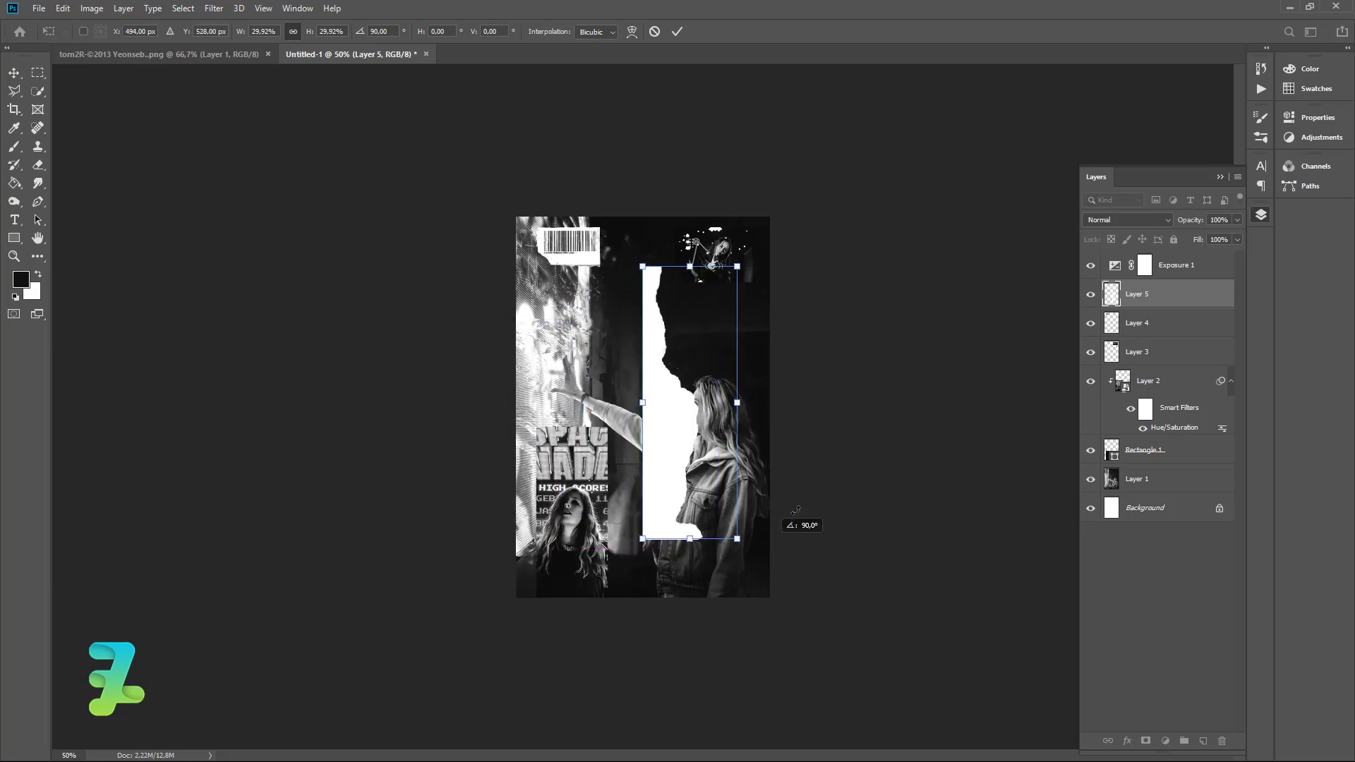
{"action": "mouse_move", "coordinate": [748, 550]}
{"action": "left_mouse_down"}
{"action": "mouse_move", "coordinate": [747, 258]}
{"action": "mouse_move", "coordinate": [625, 271]}
{"action": "left_mouse_up"}
{"action": "mouse_move", "coordinate": [730, 342]}
{"action": "left_mouse_down"}
{"action": "mouse_move", "coordinate": [792, 286]}
{"action": "mouse_move", "coordinate": [777, 289]}
{"action": "left_mouse_up"}
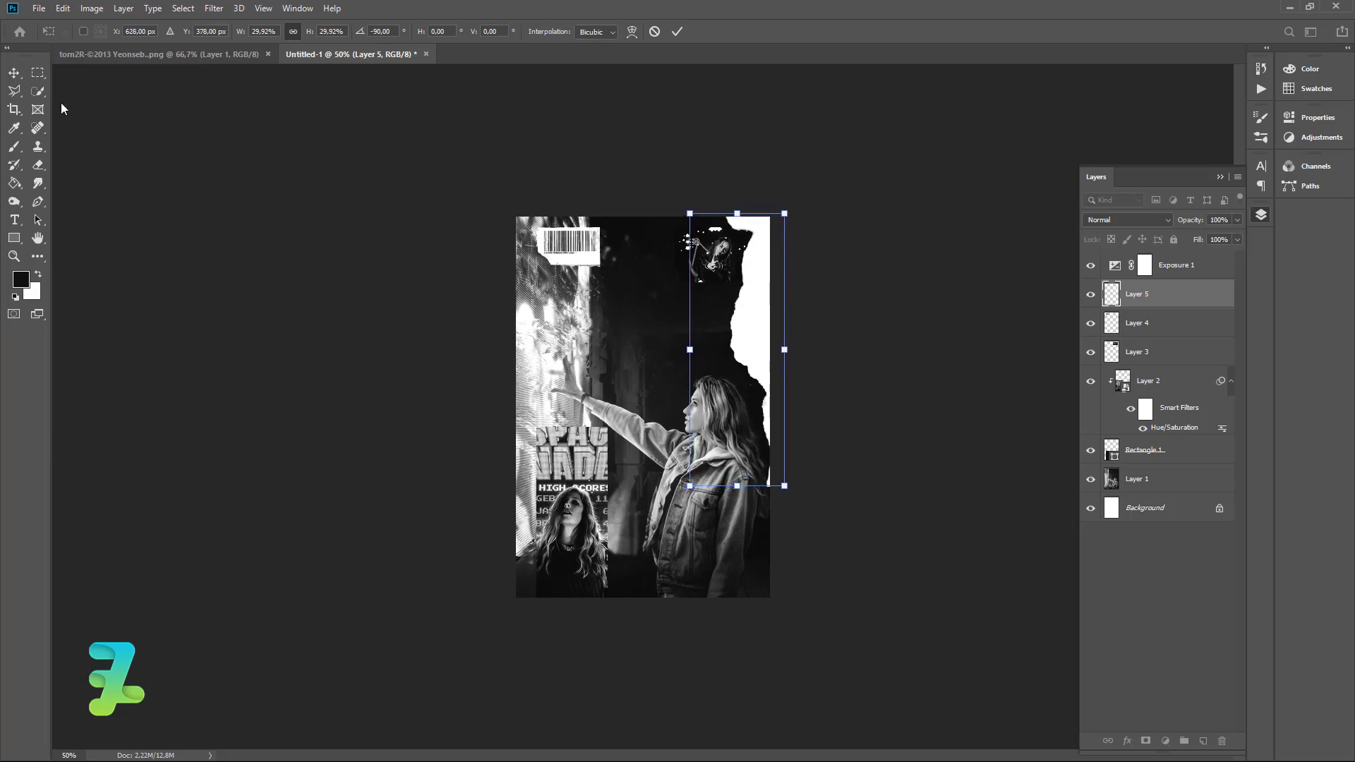
{"action": "key", "text": "Return"}
- Shift the Layer 3 figure slightly left and nudge torn-paper Layer 5 into place
{"action": "left_click", "coordinate": [679, 253]}
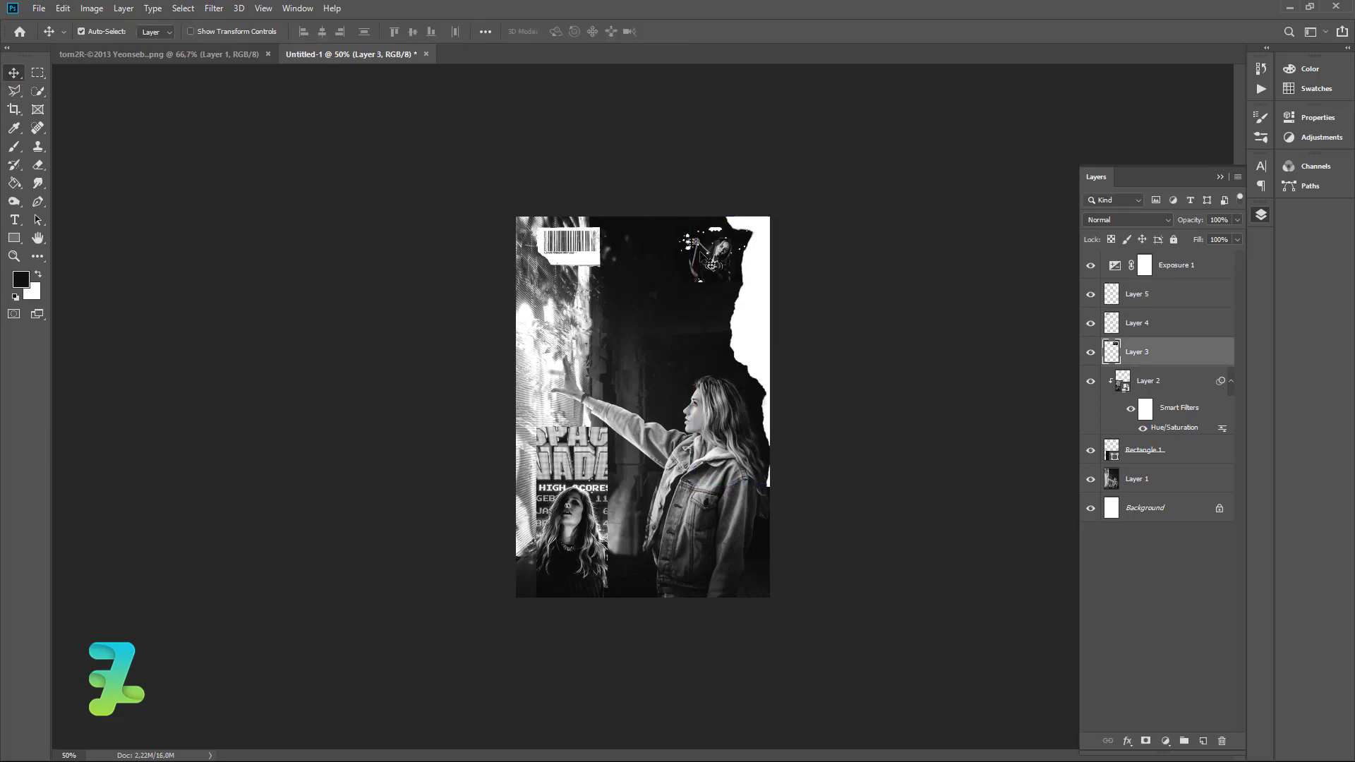
{"action": "left_click_drag", "start_coordinate": [713, 262], "coordinate": [695, 262]}
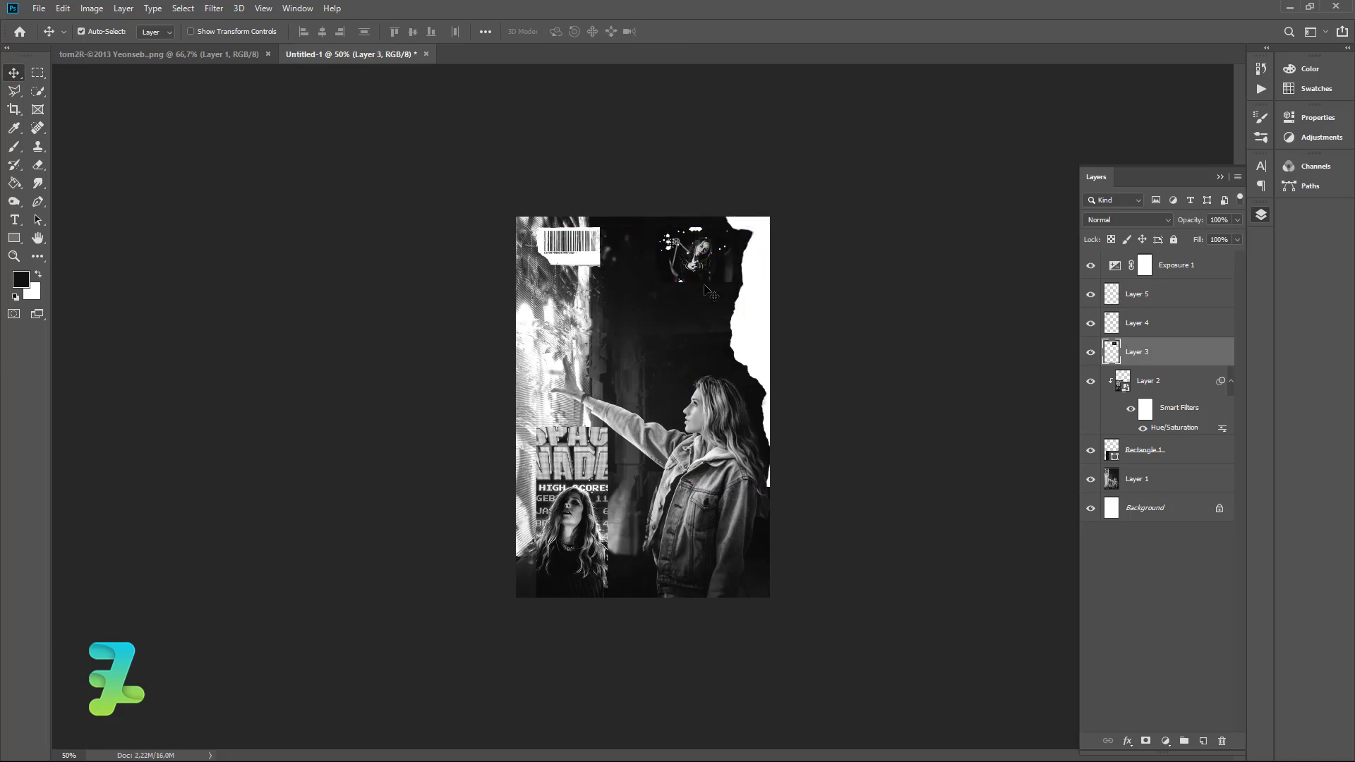
{"action": "left_click", "coordinate": [968, 408]}
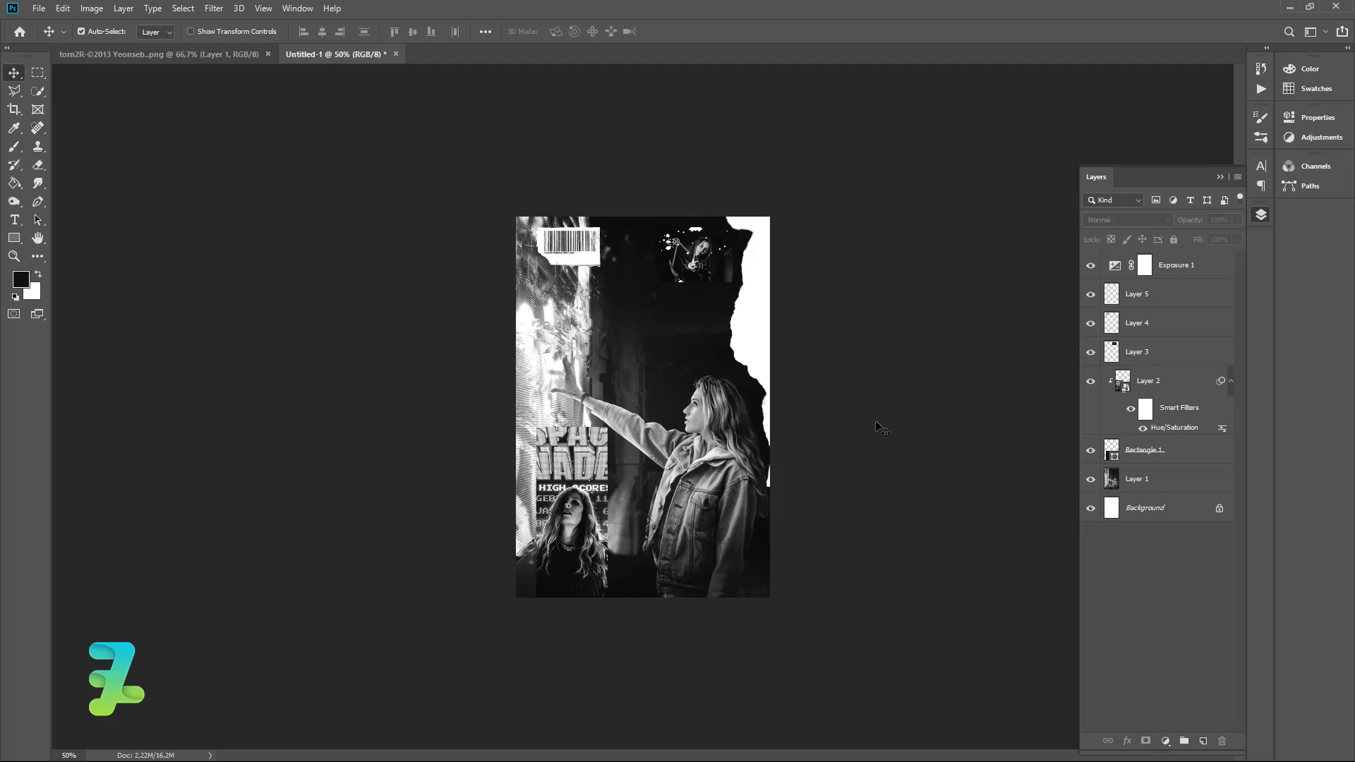
{"action": "left_click", "coordinate": [752, 322]}
{"action": "key", "text": "shift+Right"}
{"action": "key", "text": "shift+Right"}
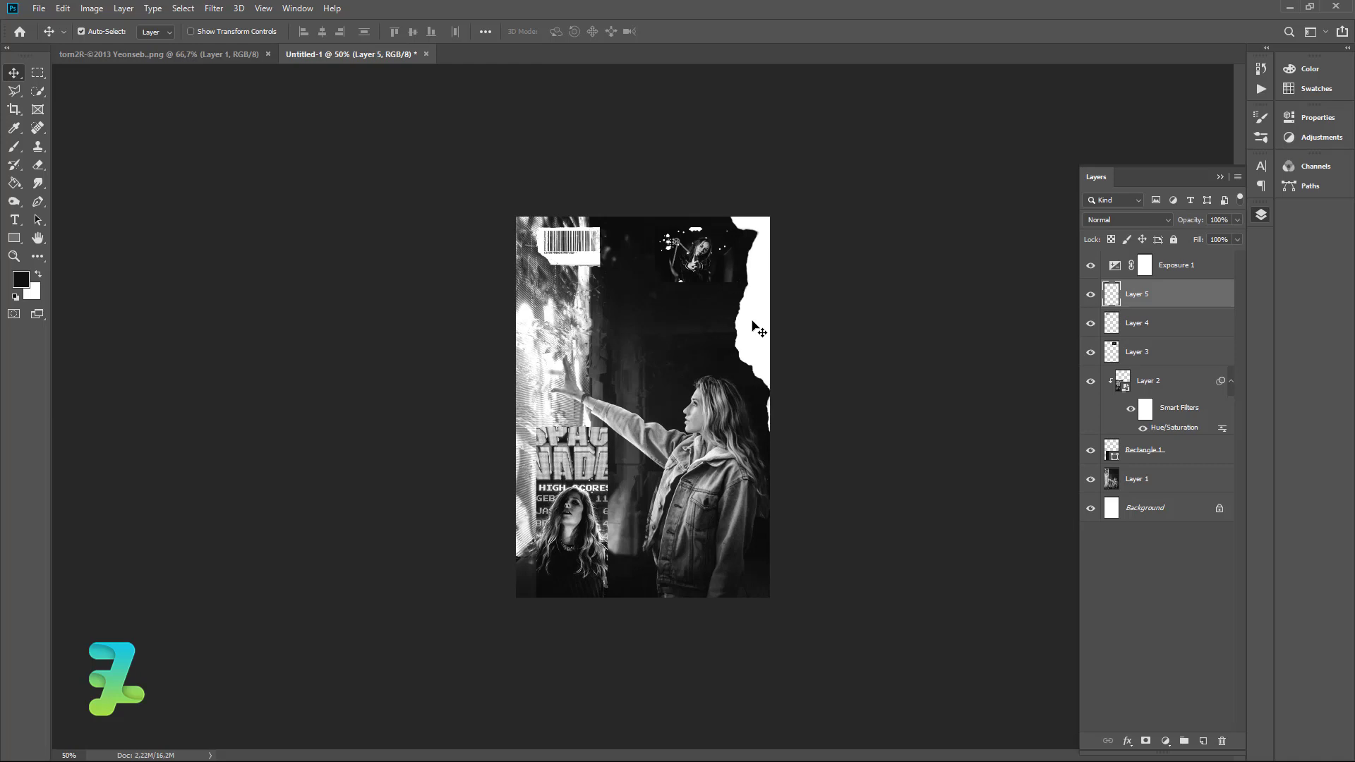
{"action": "key", "text": "shift+Right"}
{"action": "key", "text": "shift+Left"}
{"action": "key", "text": "shift+Right"}
{"action": "key", "text": "shift+Left"}
- Copy the second torn-paper image into the poster as Layer 6
{"action": "left_click", "coordinate": [108, 55]}
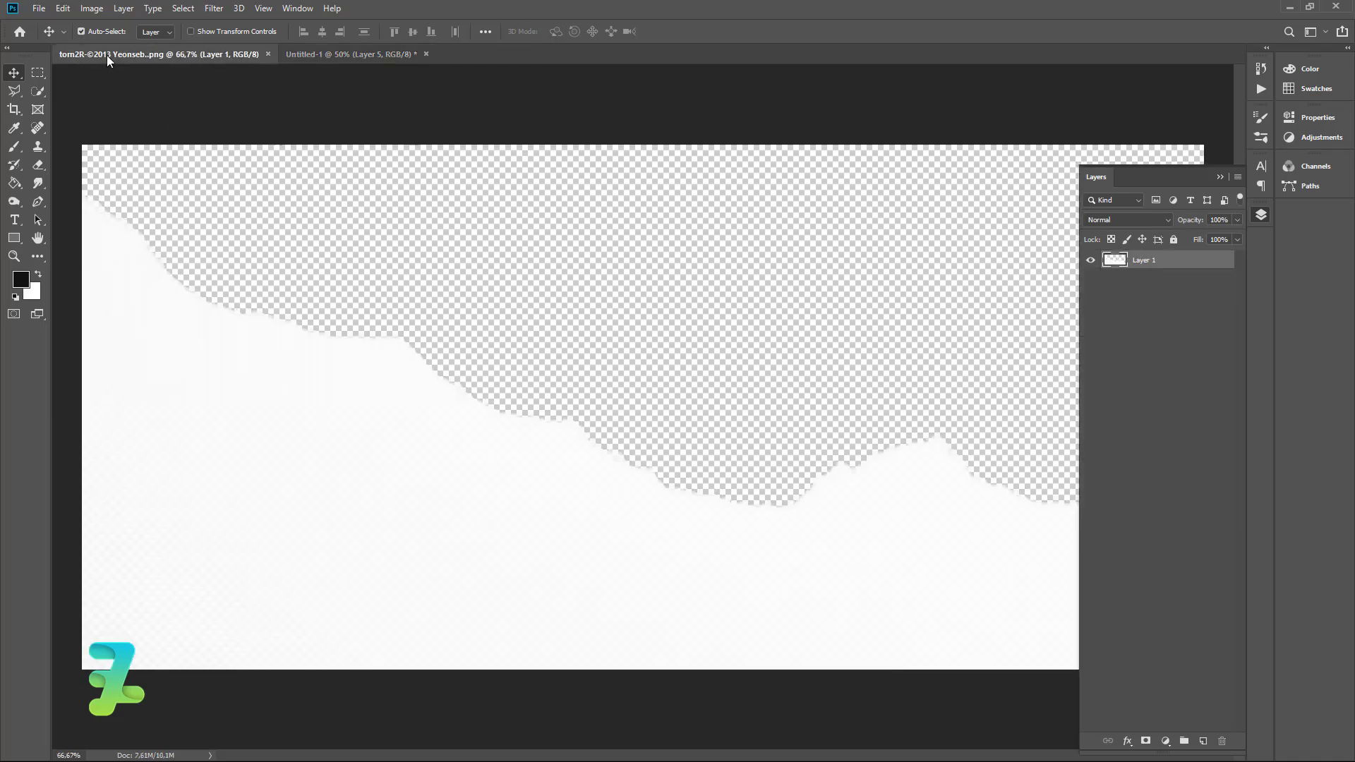
{"action": "right_click", "coordinate": [108, 55]}
{"action": "left_click", "coordinate": [139, 111]}
{"action": "left_click_drag", "start_coordinate": [242, 248], "coordinate": [681, 632]}
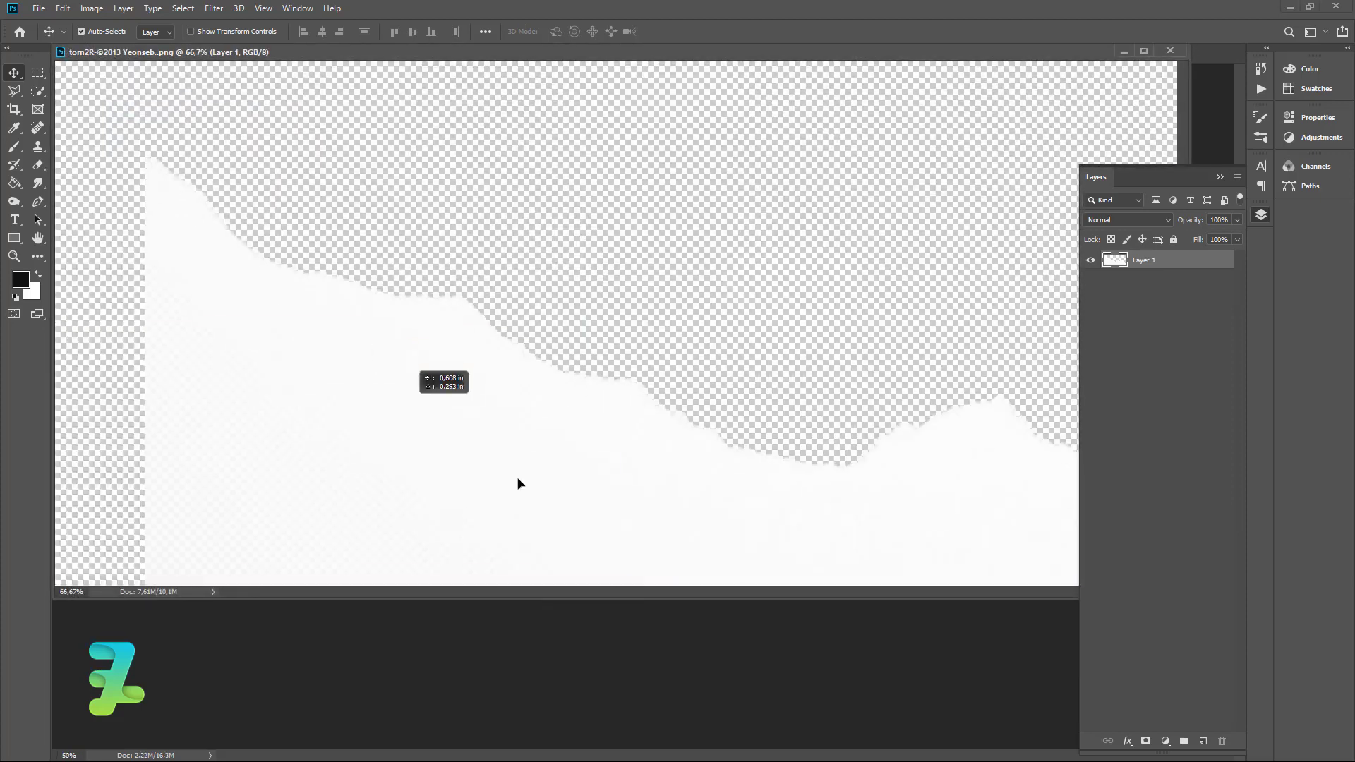
{"action": "left_click", "coordinate": [1170, 51]}
- Free-transform the new torn paper, rotating it 90° and shrinking it to about 72%
{"action": "key", "text": "ctrl+t"}
{"action": "left_click_drag", "start_coordinate": [719, 505], "coordinate": [667, 579]}
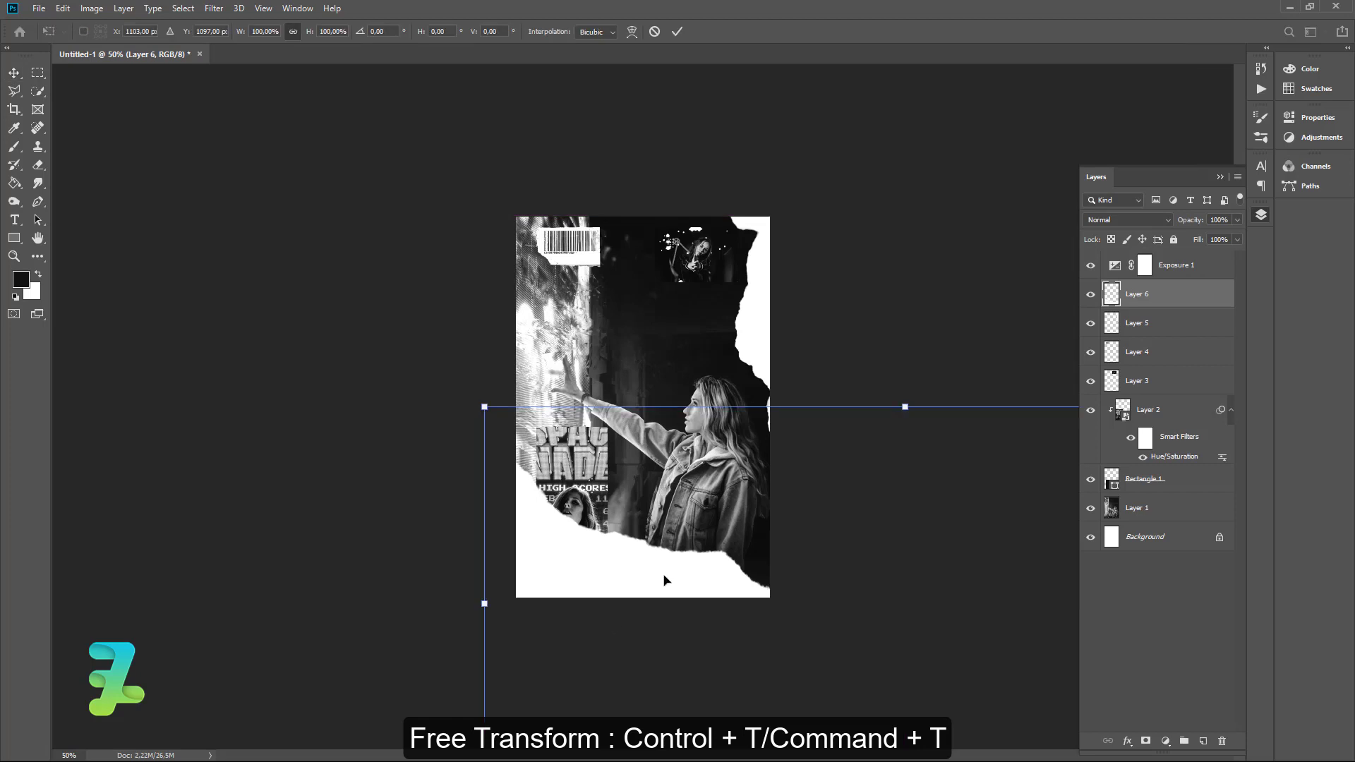
{"action": "key", "text": "ctrl+t"}
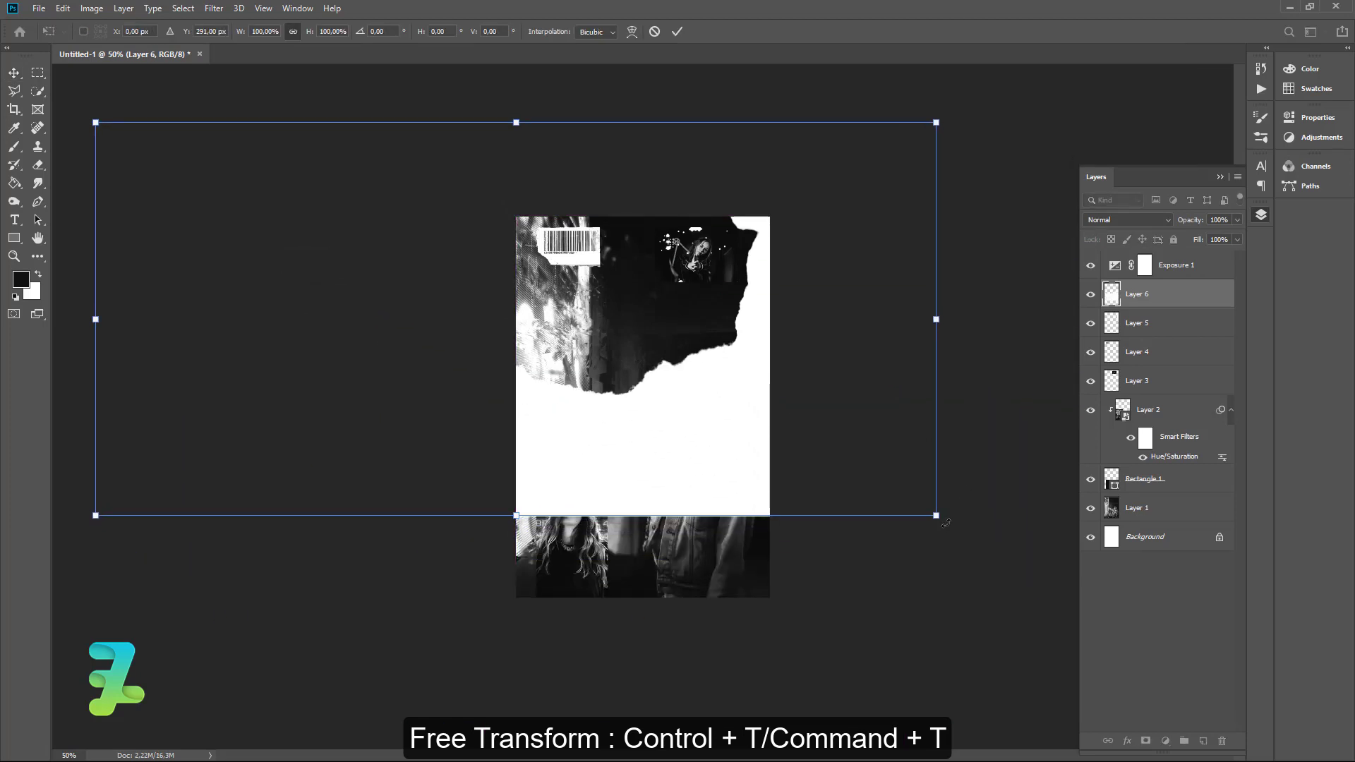
{"action": "left_click", "coordinate": [946, 522]}
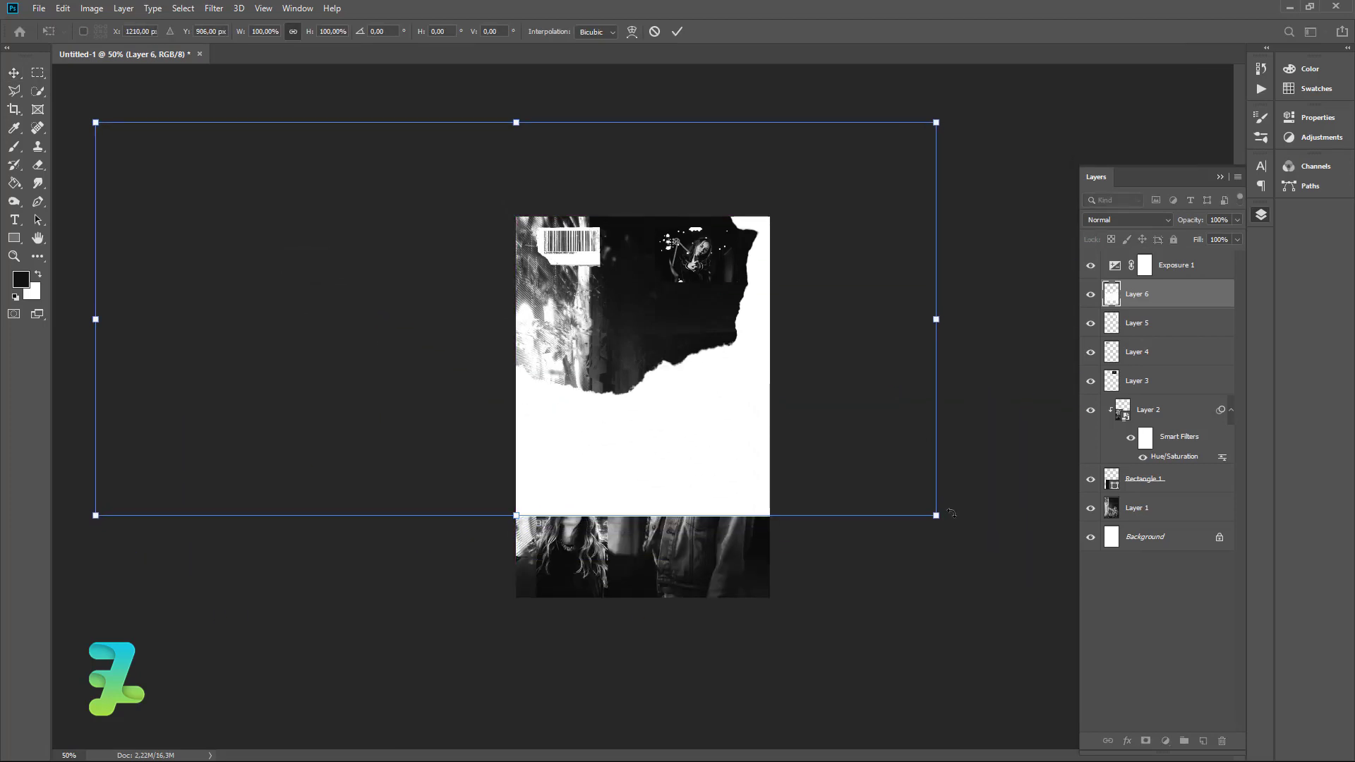
{"action": "mouse_move", "coordinate": [951, 513]}
{"action": "left_mouse_down"}
{"action": "mouse_move", "coordinate": [996, 520]}
{"action": "mouse_move", "coordinate": [997, 544]}
{"action": "left_mouse_up"}
{"action": "left_click_drag", "start_coordinate": [586, 547], "coordinate": [458, 581]}
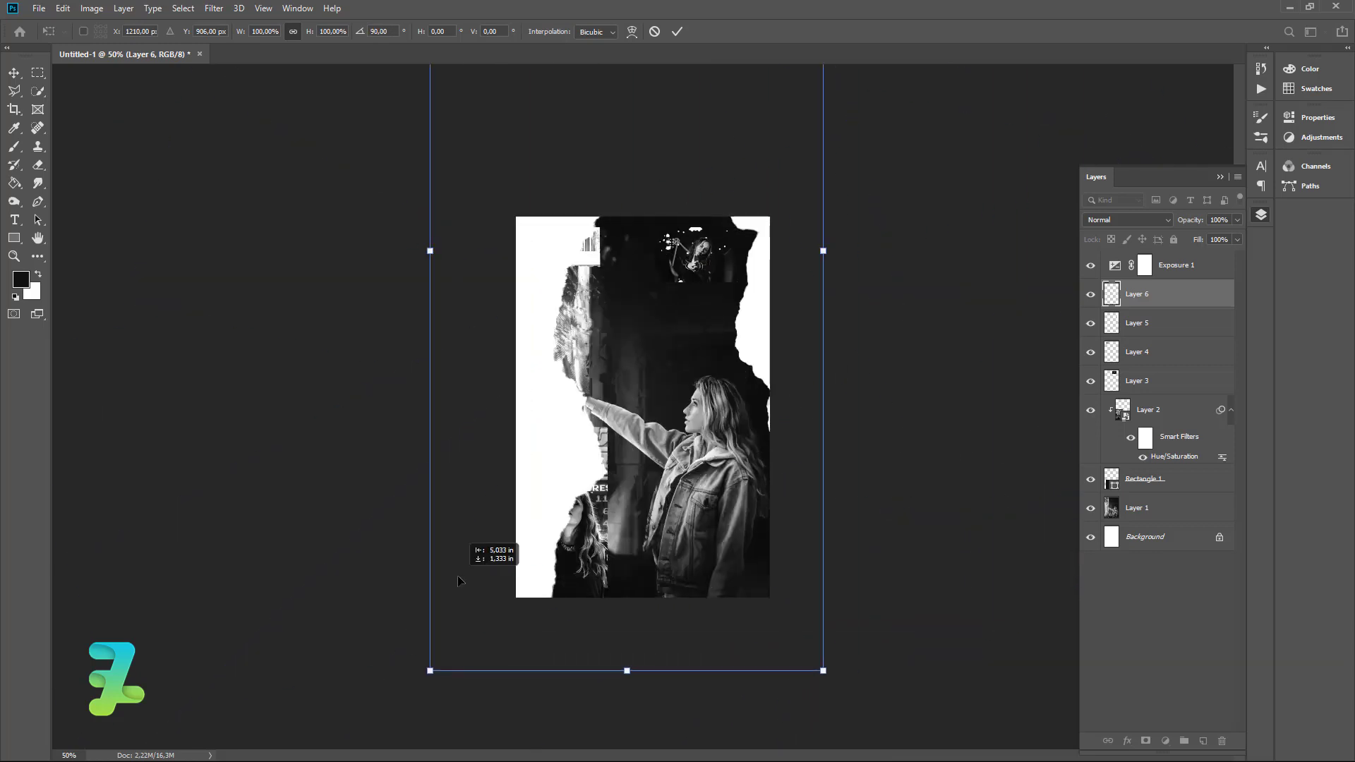
{"action": "left_click_drag", "start_coordinate": [825, 672], "coordinate": [825, 601]}
{"action": "mouse_move", "coordinate": [602, 74]}
{"action": "left_mouse_down"}
{"action": "mouse_move", "coordinate": [493, 261]}
{"action": "mouse_move", "coordinate": [654, 438]}
{"action": "mouse_move", "coordinate": [617, 438]}
{"action": "mouse_move", "coordinate": [623, 457]}
{"action": "left_mouse_up"}
{"action": "key", "text": "ctrl+z"}
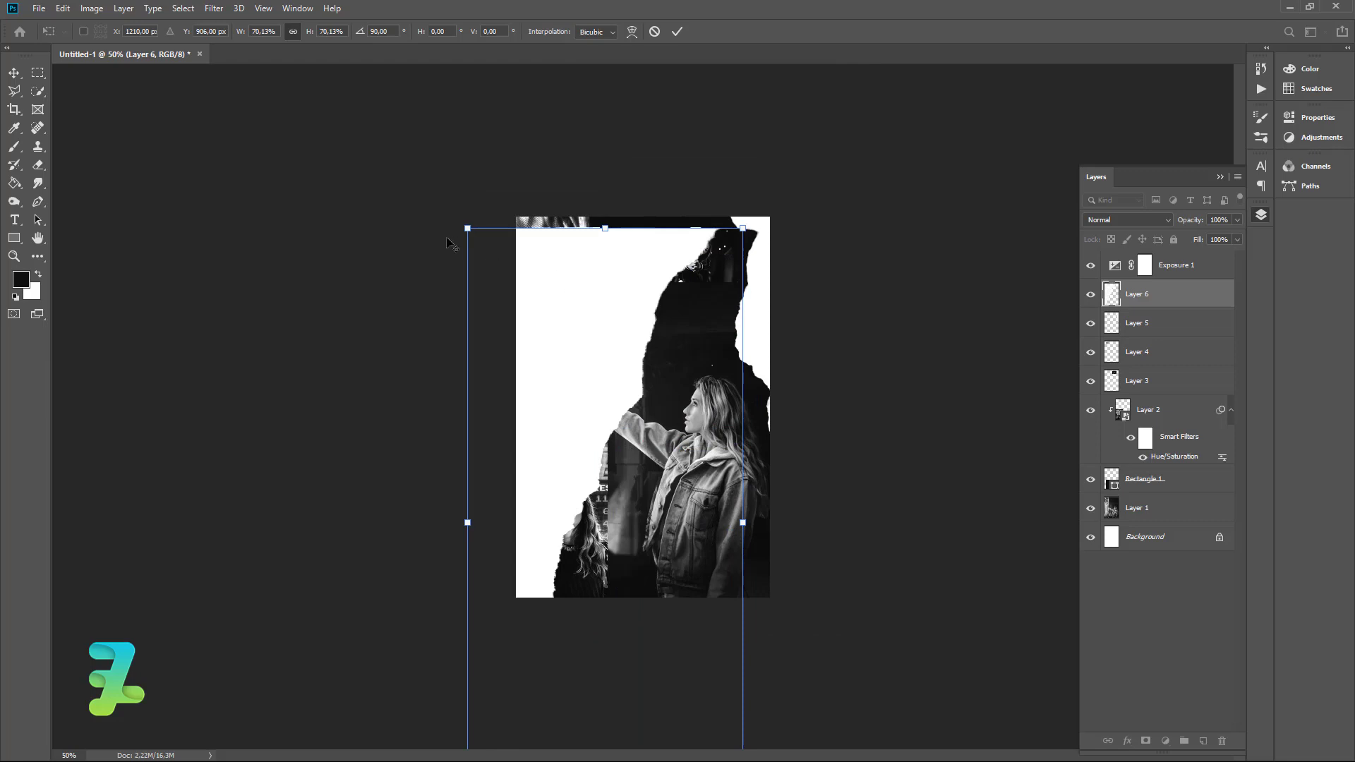
- Scale the collage strip to about 33% and fit it along the poster's left edge
{"action": "left_click_drag", "start_coordinate": [467, 228], "coordinate": [768, 423]}
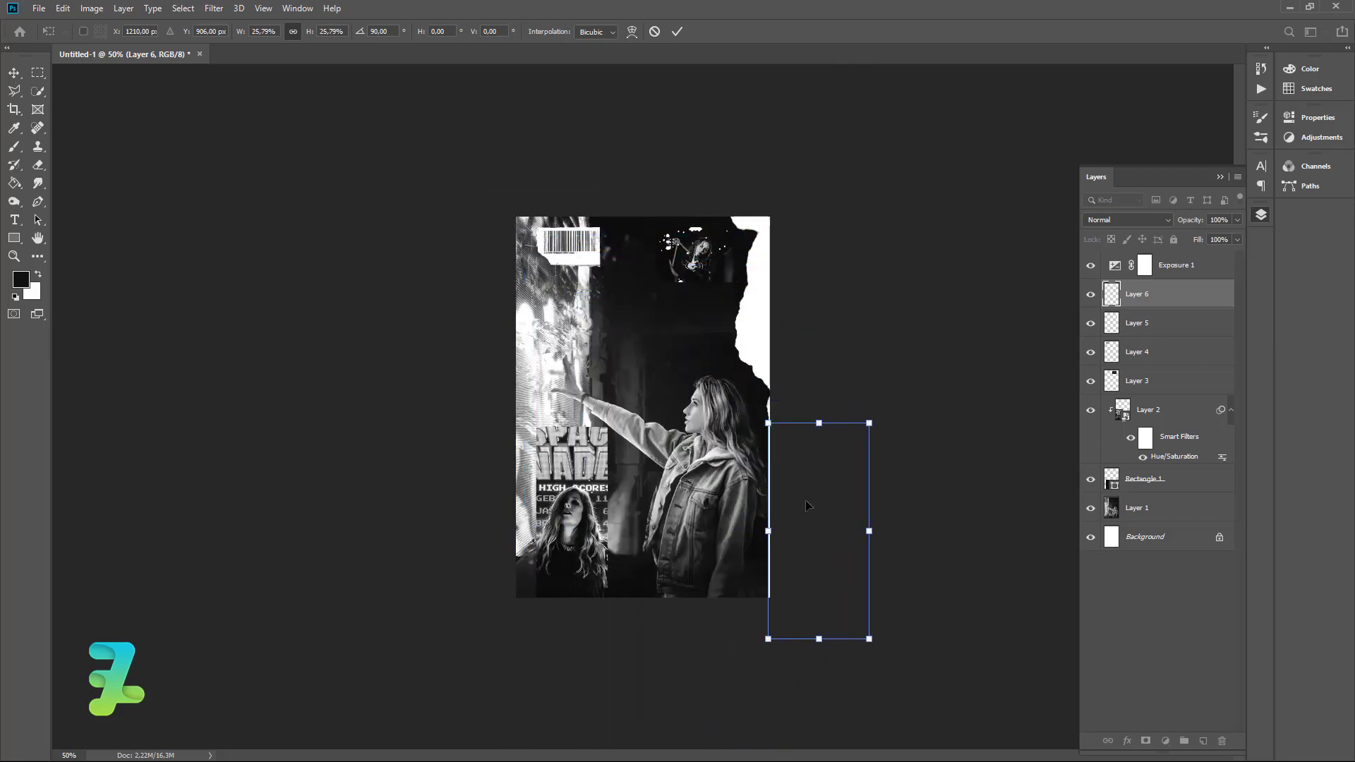
{"action": "mouse_move", "coordinate": [808, 505]}
{"action": "left_mouse_down"}
{"action": "mouse_move", "coordinate": [528, 355]}
{"action": "mouse_move", "coordinate": [549, 319]}
{"action": "mouse_move", "coordinate": [544, 295]}
{"action": "left_mouse_up"}
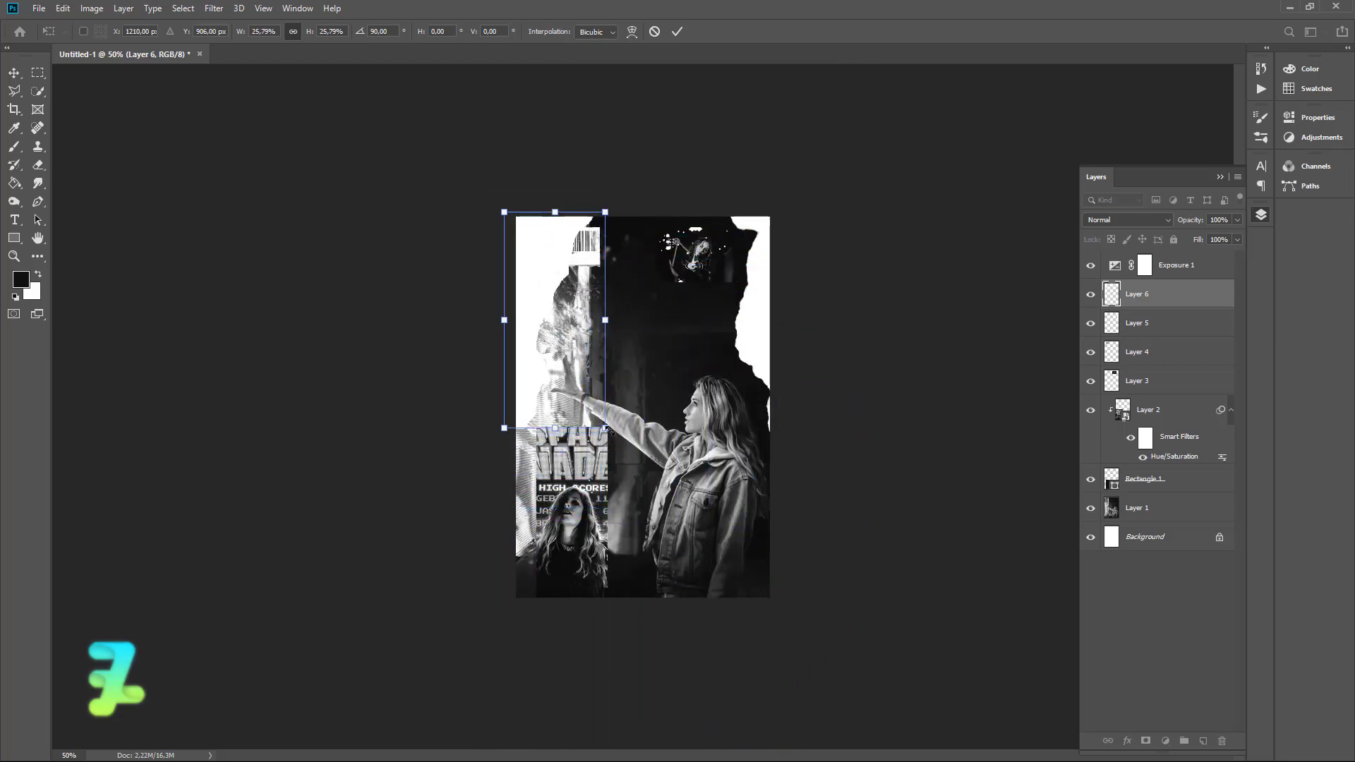
{"action": "left_click_drag", "start_coordinate": [605, 428], "coordinate": [645, 514]}
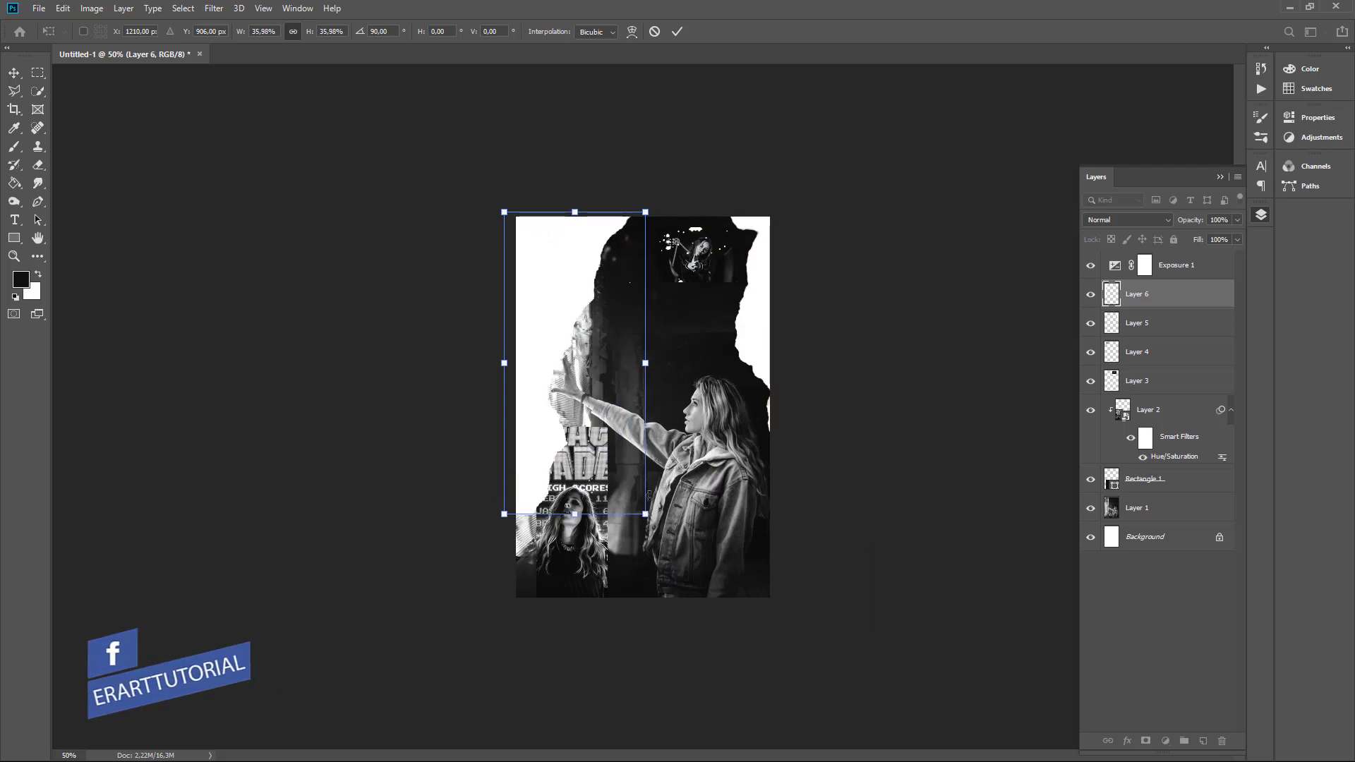
{"action": "mouse_move", "coordinate": [537, 396]}
{"action": "left_mouse_down"}
{"action": "mouse_move", "coordinate": [475, 382]}
{"action": "mouse_move", "coordinate": [507, 392]}
{"action": "left_mouse_up"}
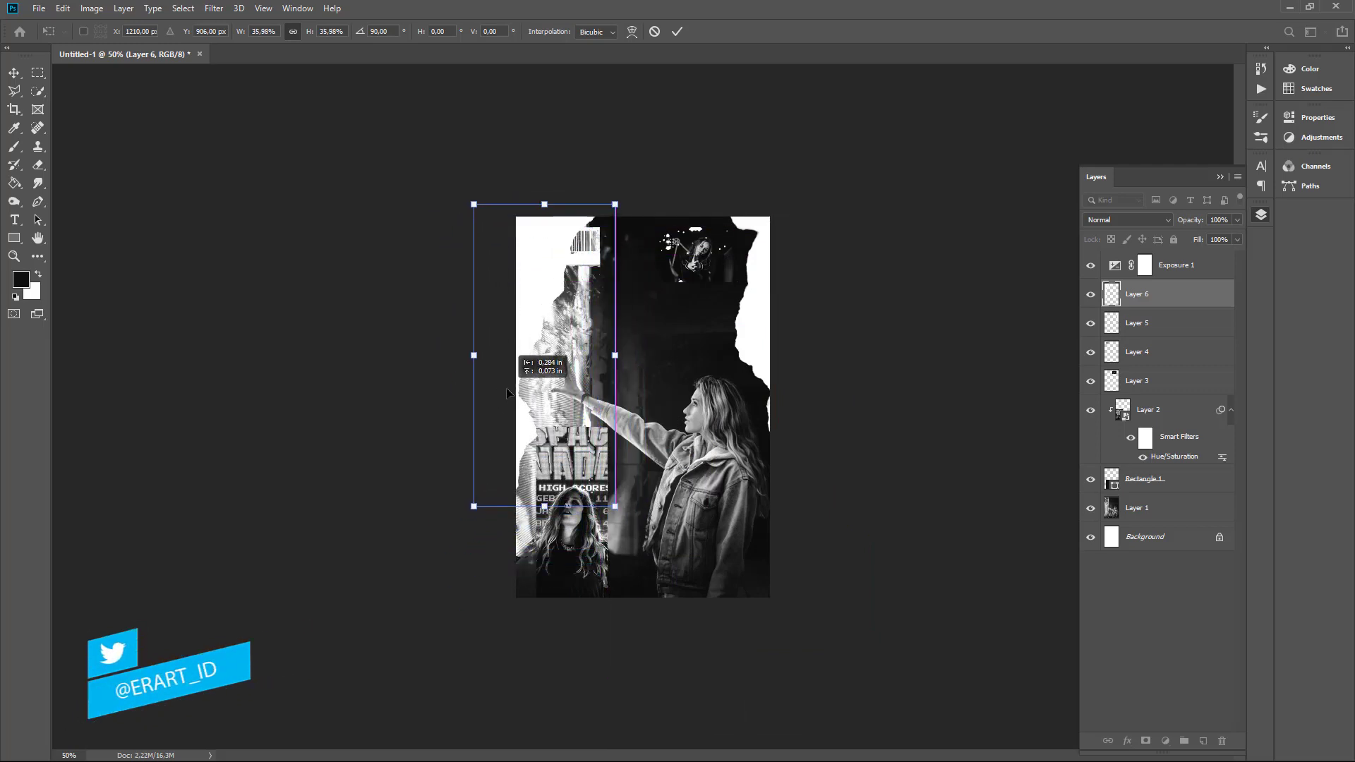
{"action": "left_click_drag", "start_coordinate": [507, 392], "coordinate": [503, 408]}
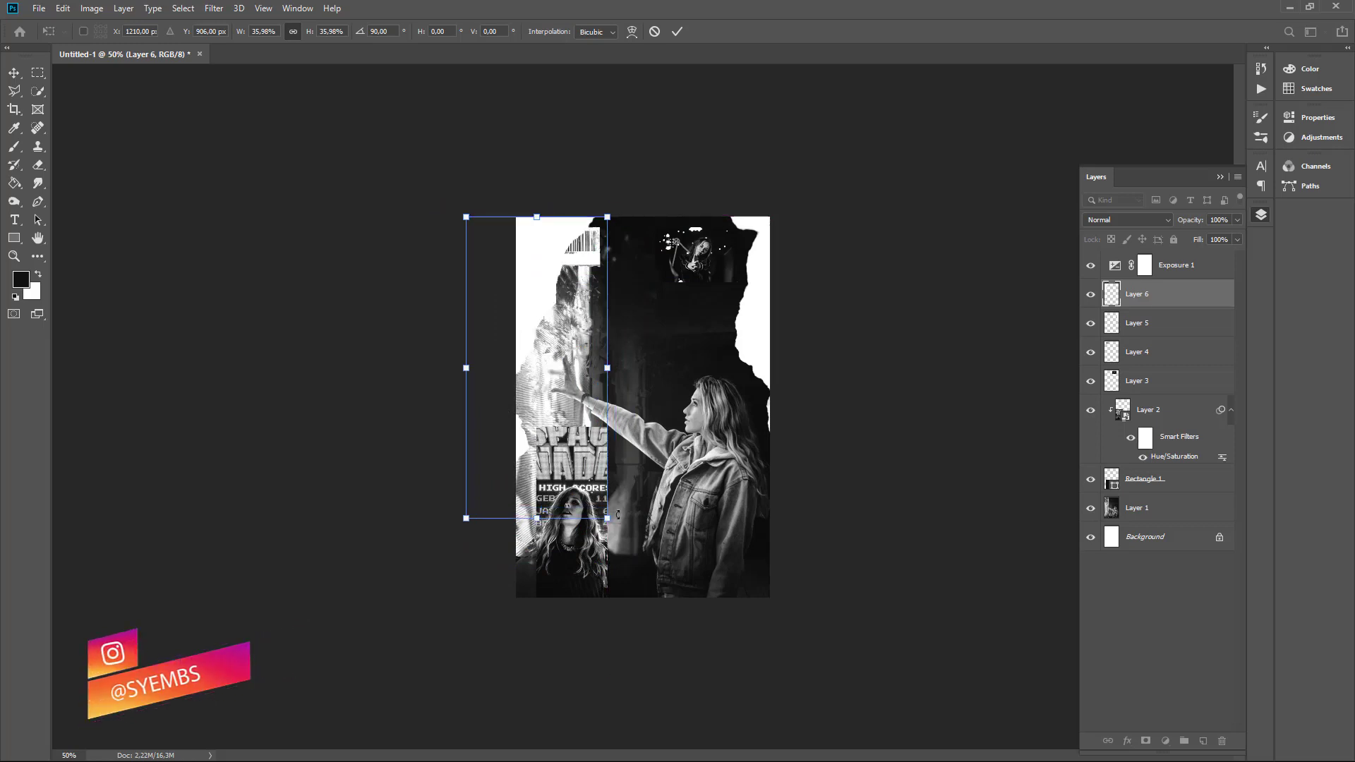
{"action": "left_click_drag", "start_coordinate": [627, 538], "coordinate": [624, 535]}
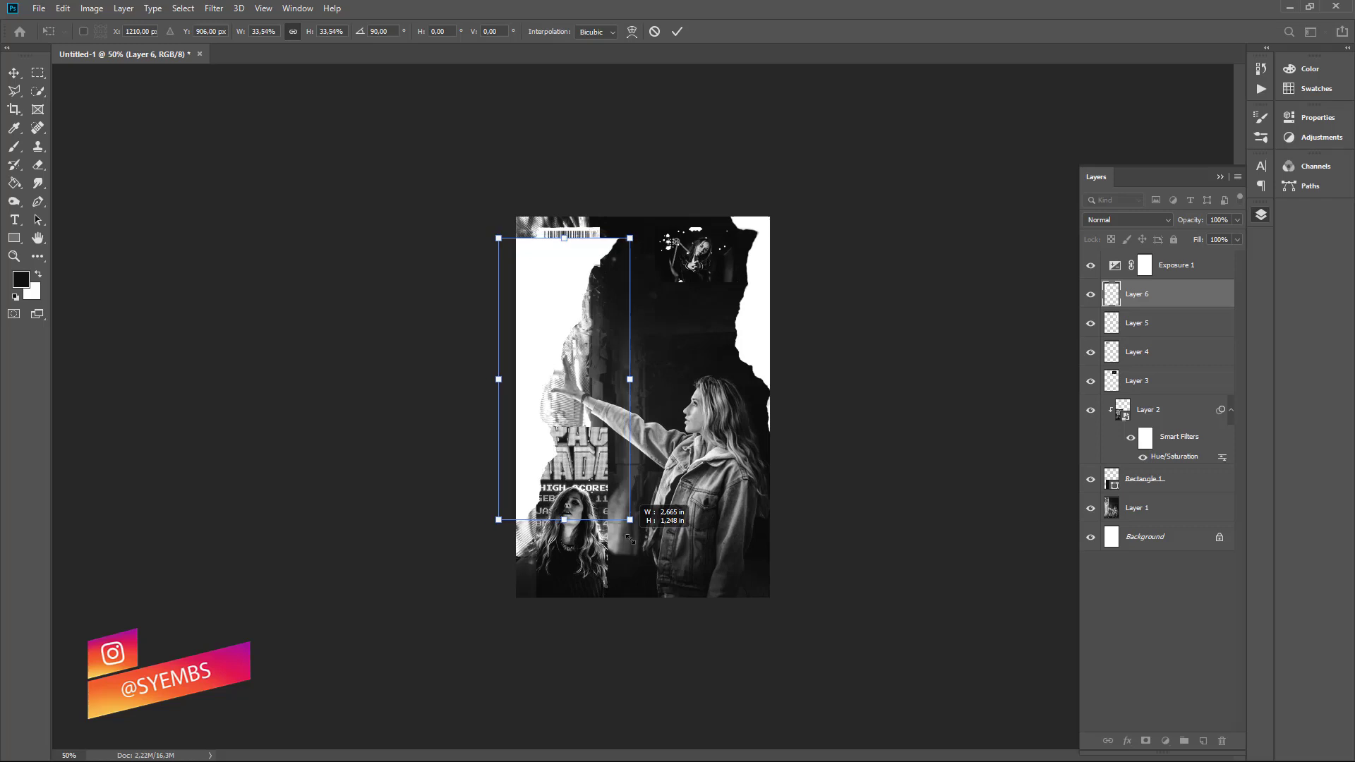
{"action": "mouse_move", "coordinate": [533, 402]}
{"action": "left_mouse_down"}
{"action": "mouse_move", "coordinate": [517, 521]}
{"action": "mouse_move", "coordinate": [519, 450]}
{"action": "left_mouse_up"}
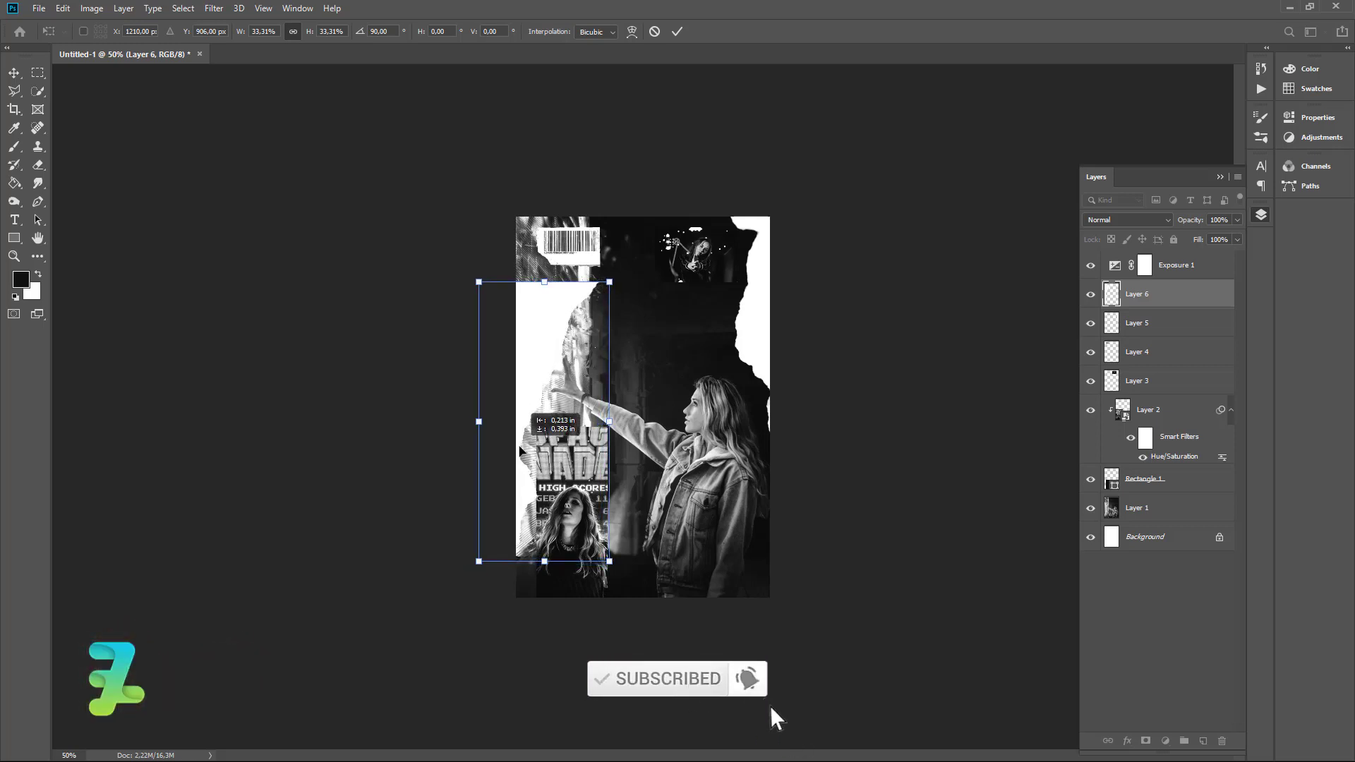
{"action": "left_click", "coordinate": [14, 73]}
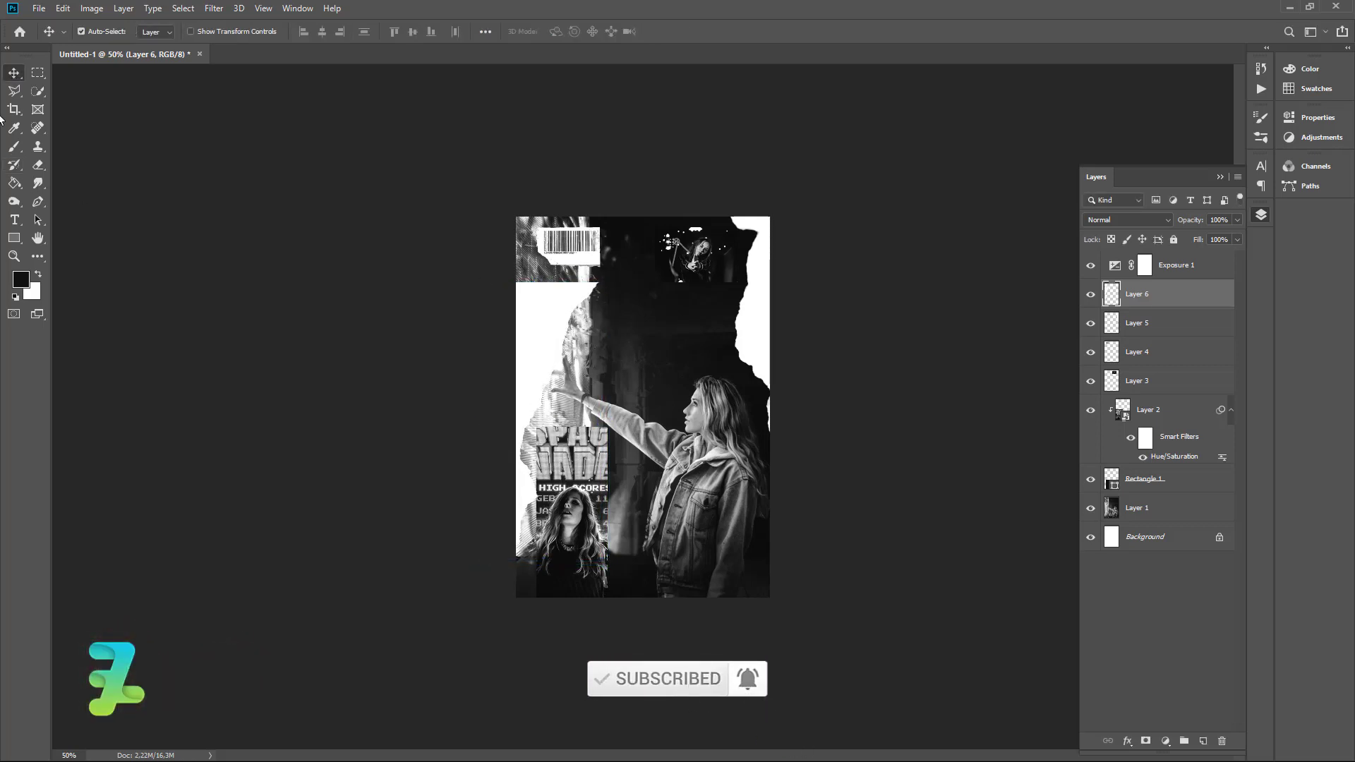
- Erase part of Layer 6's strip near the raised arm with a soft ~34 px eraser
{"action": "left_click", "coordinate": [38, 165]}
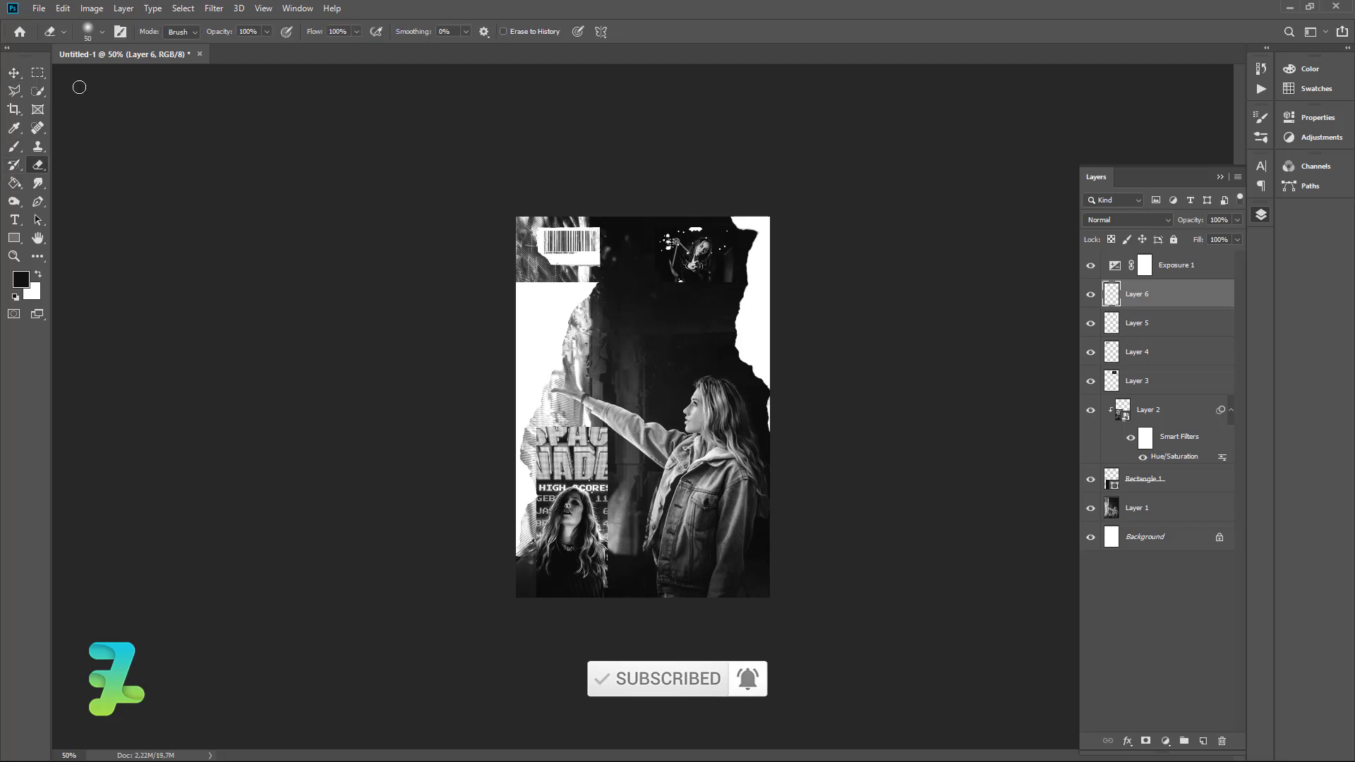
{"action": "left_click", "coordinate": [103, 31]}
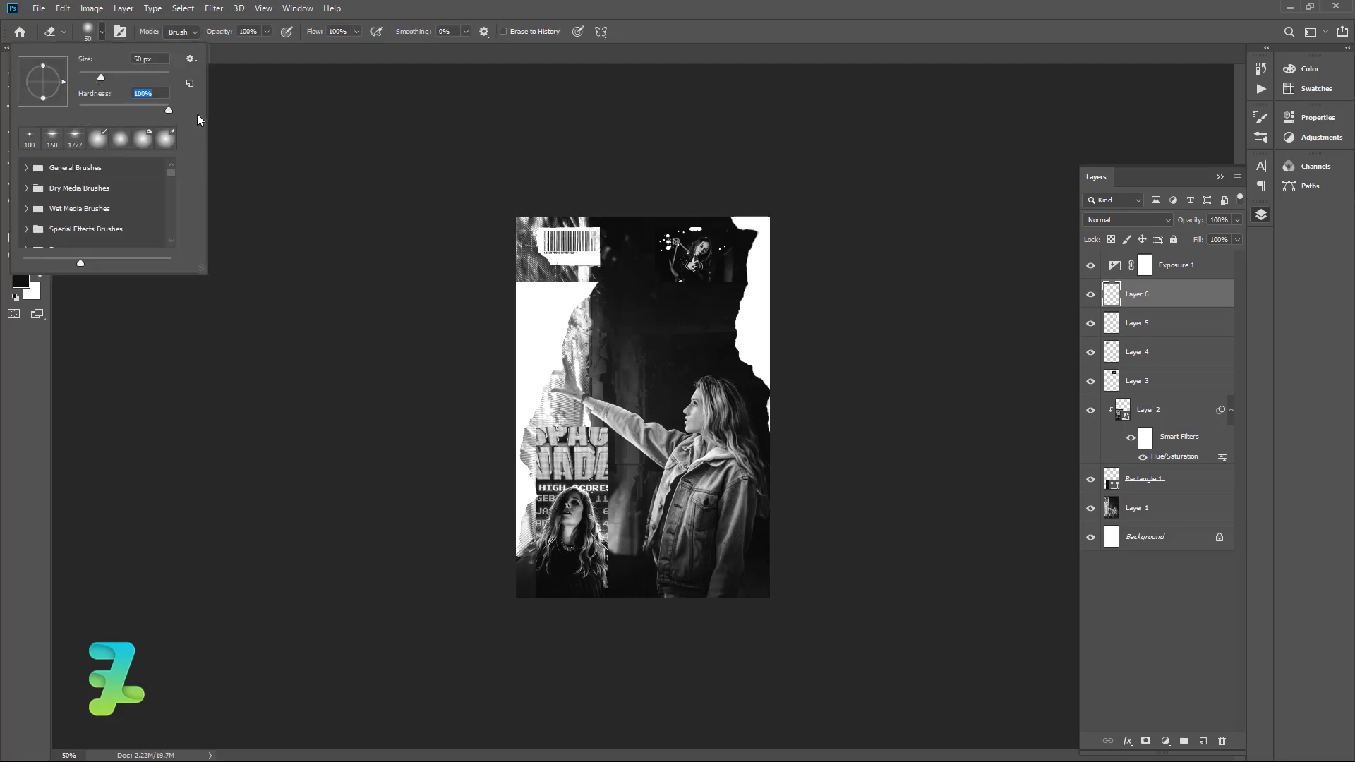
{"action": "left_click", "coordinate": [103, 32]}
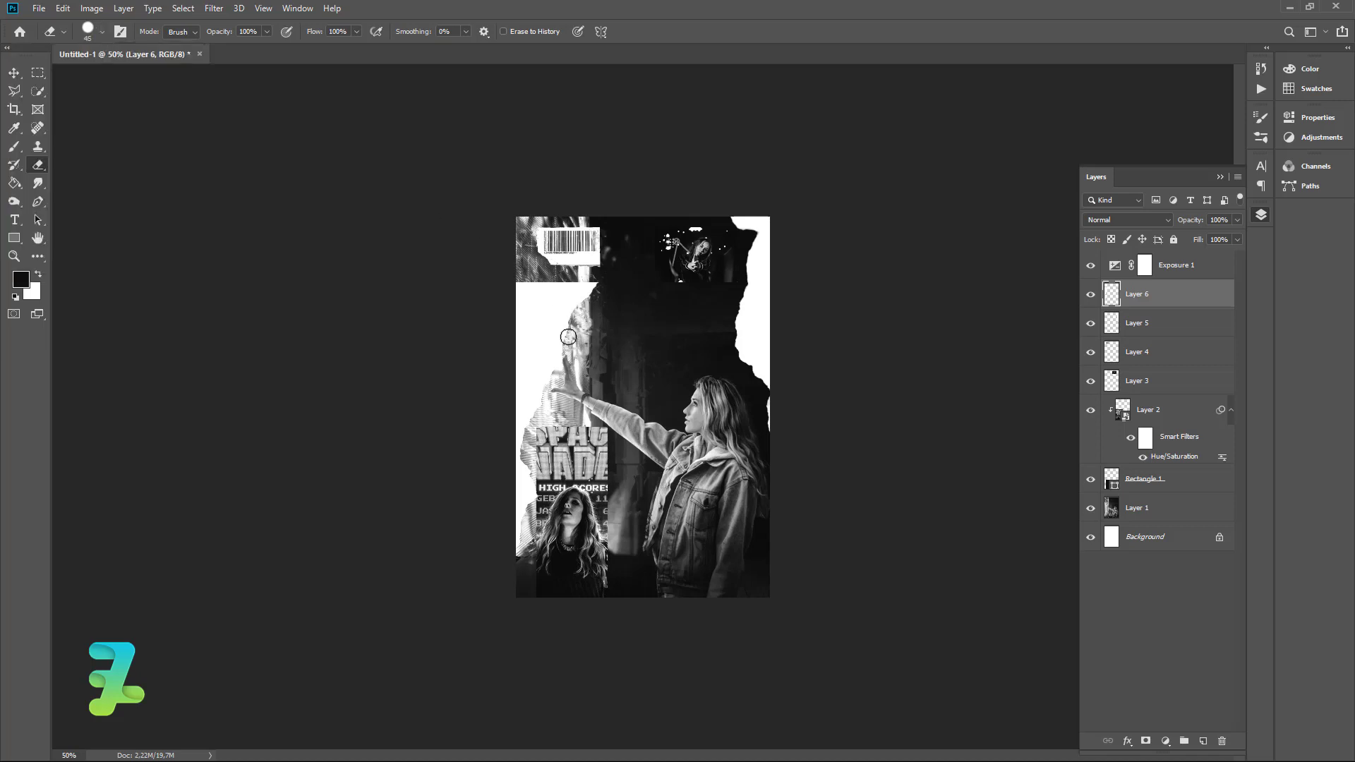
{"action": "mouse_move", "coordinate": [568, 339]}
{"action": "left_mouse_down"}
{"action": "mouse_move", "coordinate": [536, 281]}
{"action": "mouse_move", "coordinate": [575, 296]}
{"action": "mouse_move", "coordinate": [583, 275]}
{"action": "mouse_move", "coordinate": [527, 278]}
{"action": "mouse_move", "coordinate": [573, 301]}
{"action": "mouse_move", "coordinate": [585, 328]}
{"action": "mouse_move", "coordinate": [590, 280]}
{"action": "mouse_move", "coordinate": [551, 299]}
{"action": "mouse_move", "coordinate": [533, 288]}
{"action": "mouse_move", "coordinate": [548, 386]}
{"action": "mouse_move", "coordinate": [560, 320]}
{"action": "mouse_move", "coordinate": [567, 358]}
{"action": "mouse_move", "coordinate": [590, 315]}
{"action": "left_mouse_up"}
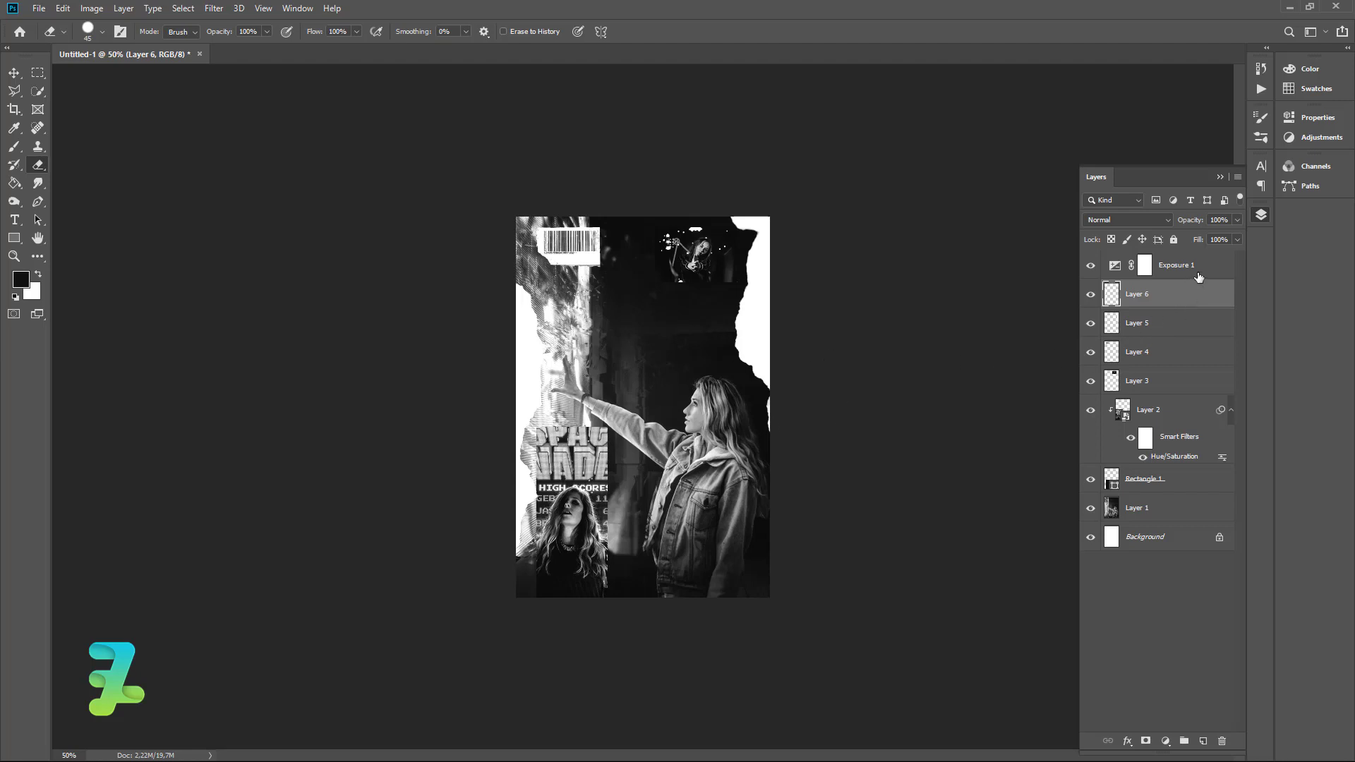
- Add a Warming Filter (85) Photo Filter at 25% density above Exposure 1
{"action": "left_click", "coordinate": [1198, 274]}
{"action": "left_click", "coordinate": [1166, 741]}
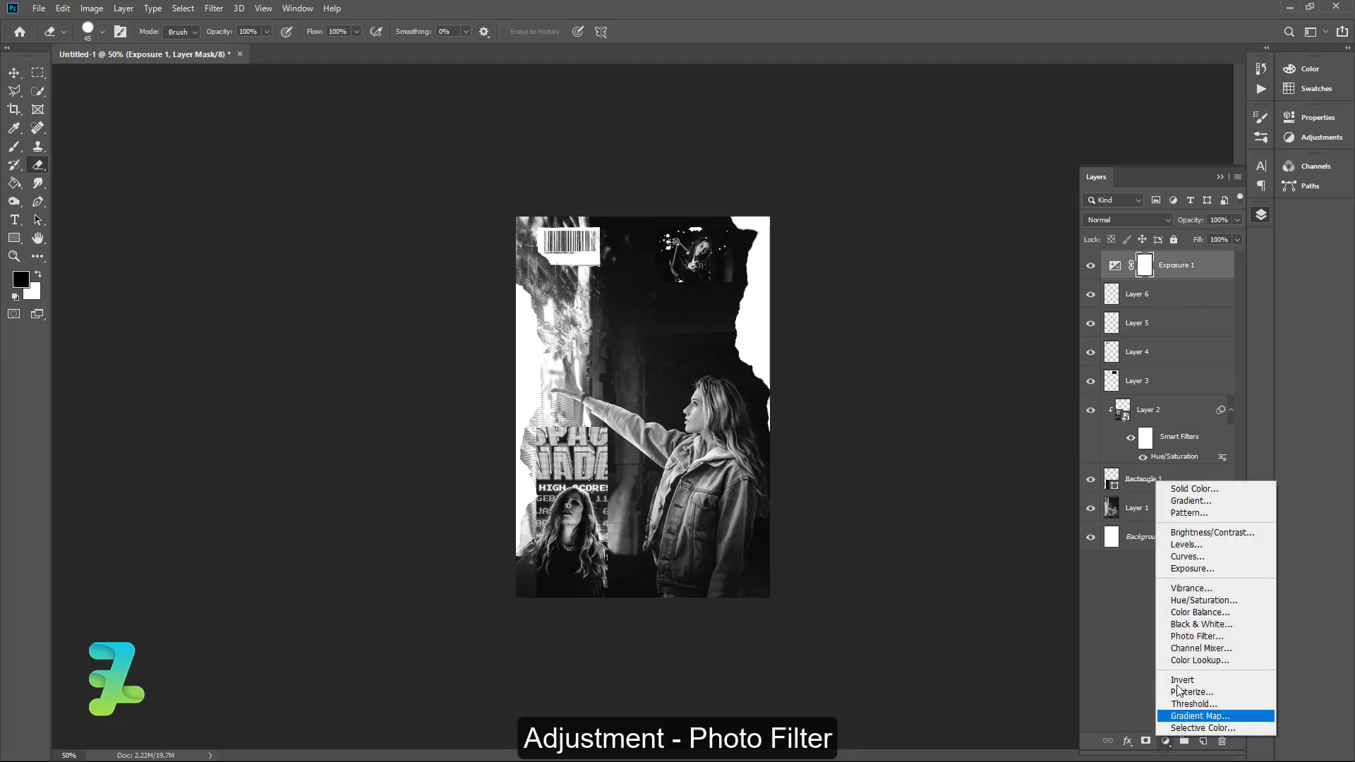
{"action": "left_click", "coordinate": [1193, 636]}
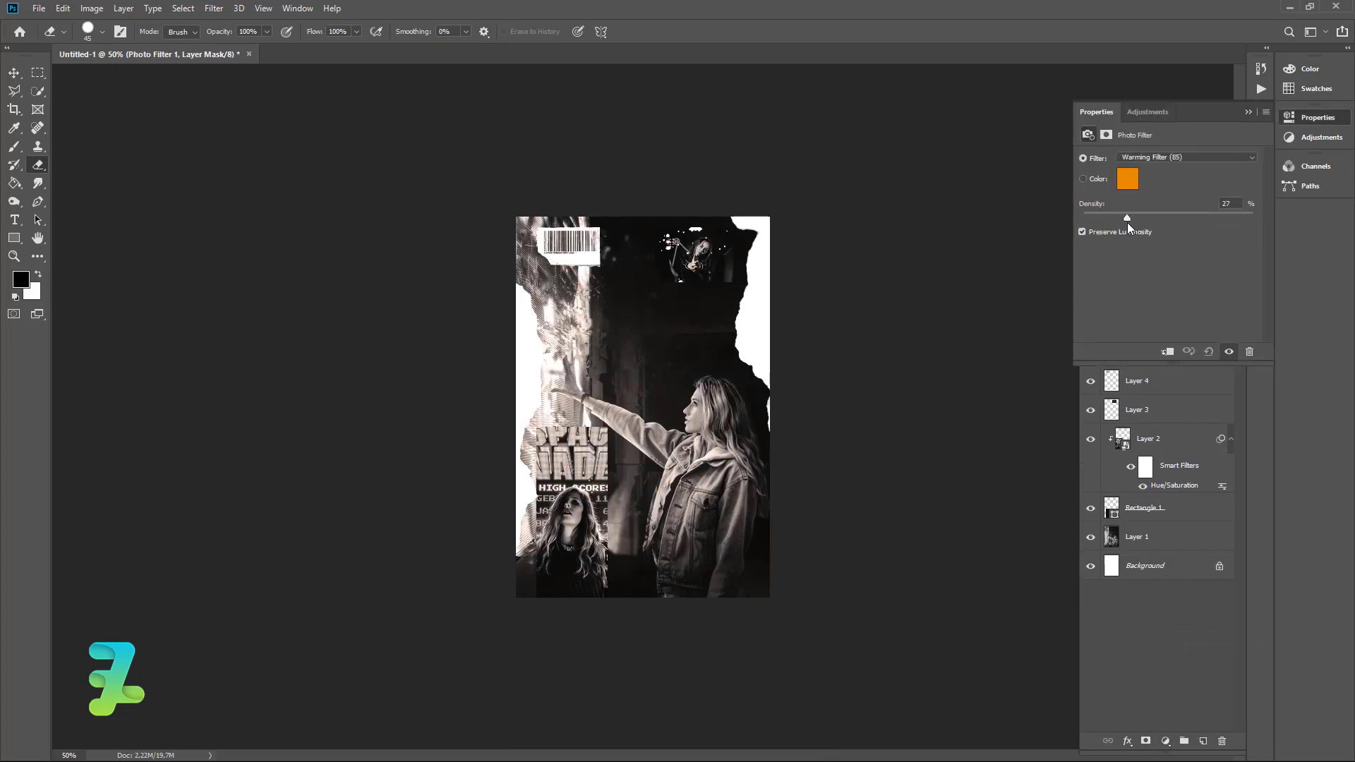
{"action": "left_click", "coordinate": [1246, 113]}
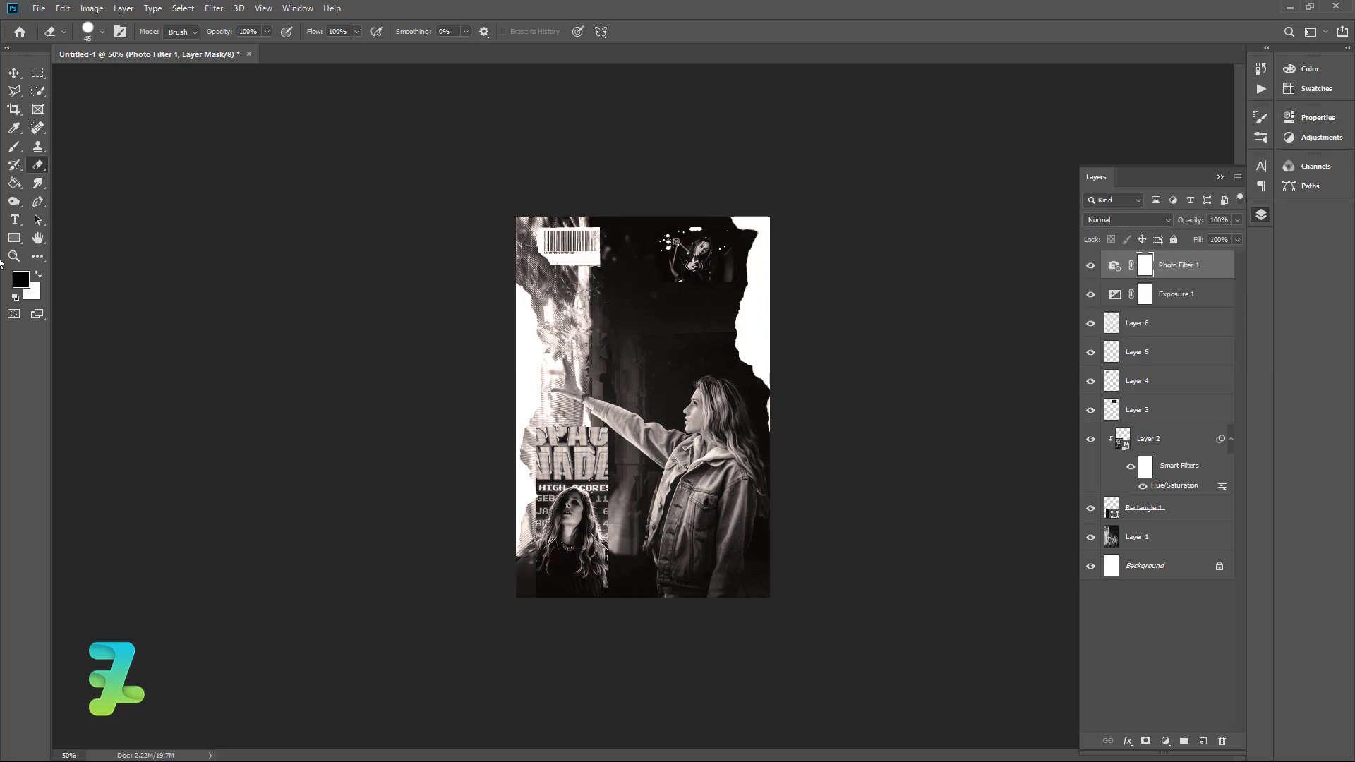
{"action": "left_click", "coordinate": [14, 220]}
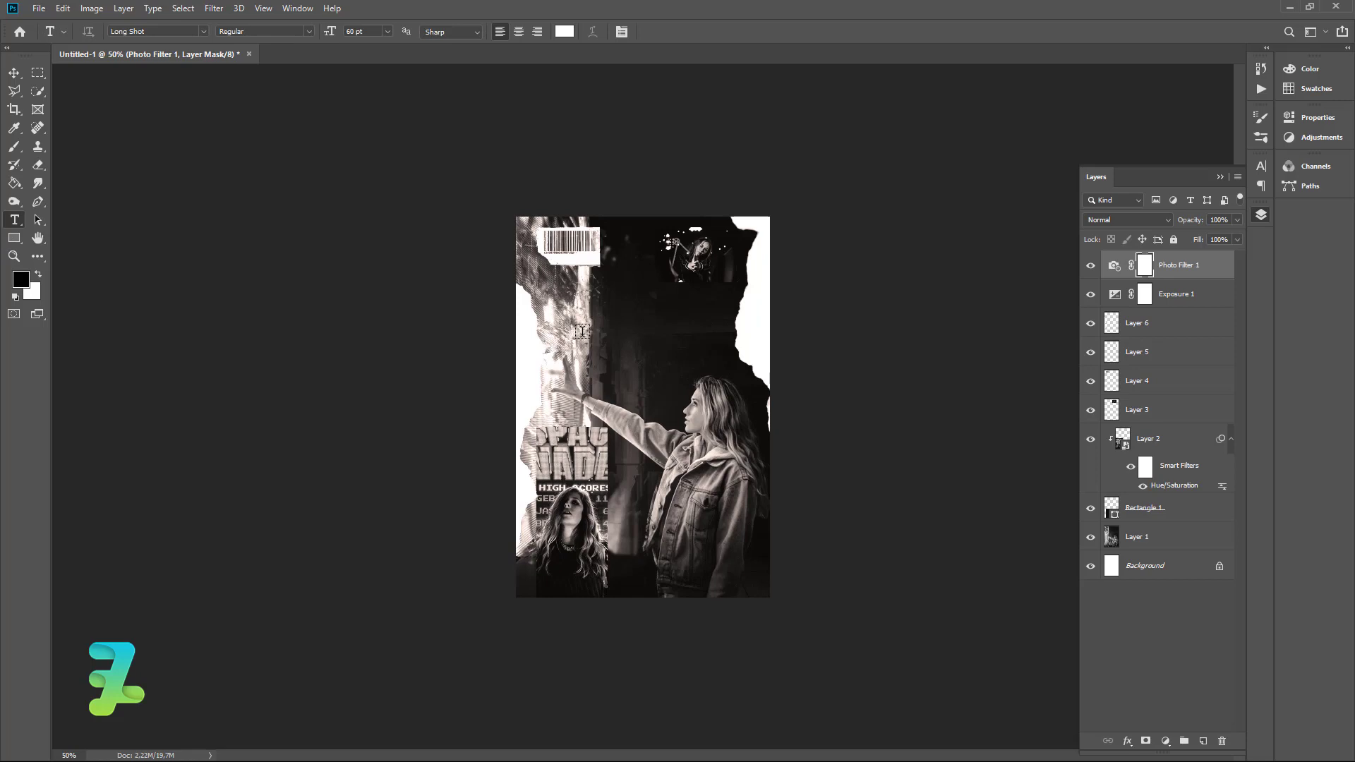
- Type a white GAMING title in Roboto Bold 36 pt and place it mid-poster
{"action": "left_click", "coordinate": [589, 372]}
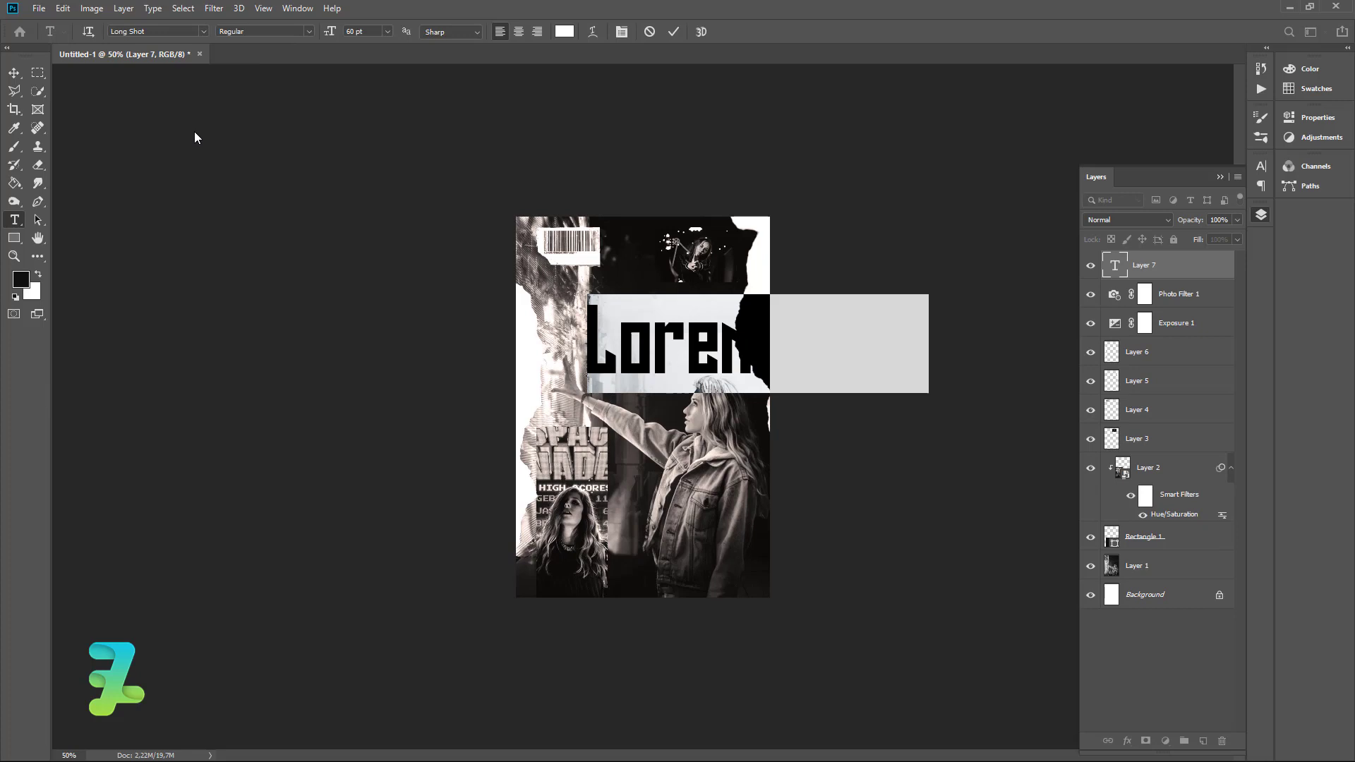
{"action": "type", "text": "GA"}
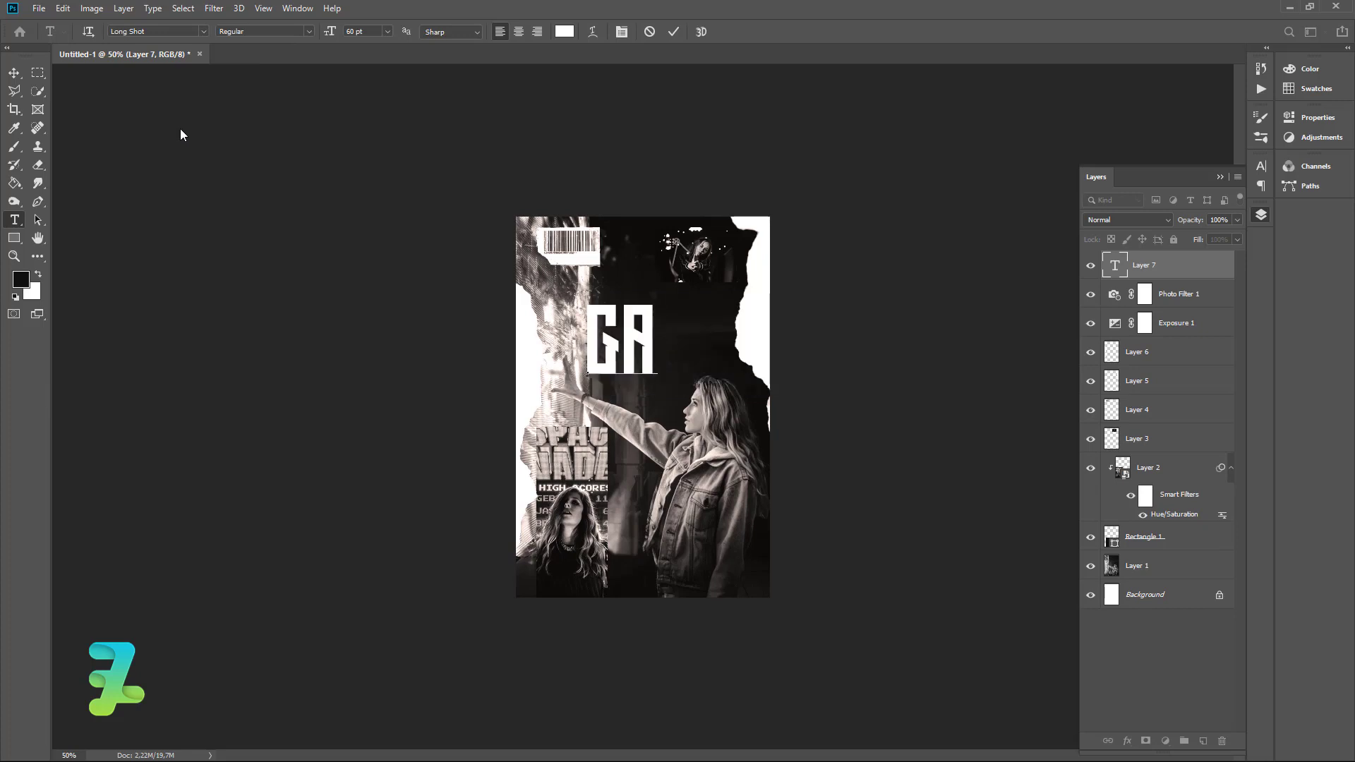
{"action": "type", "text": "MIN"}
{"action": "key", "text": "ctrl+a"}
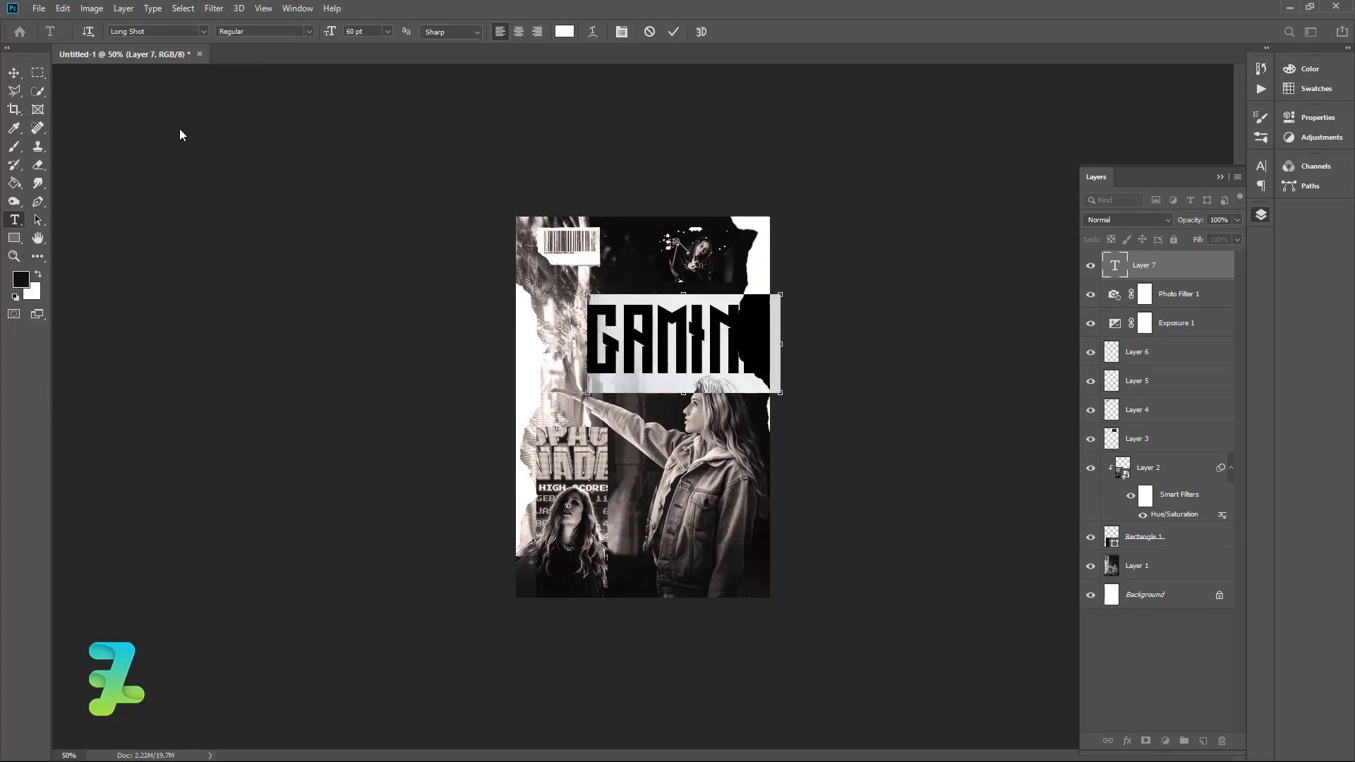
{"action": "left_click", "coordinate": [204, 33]}
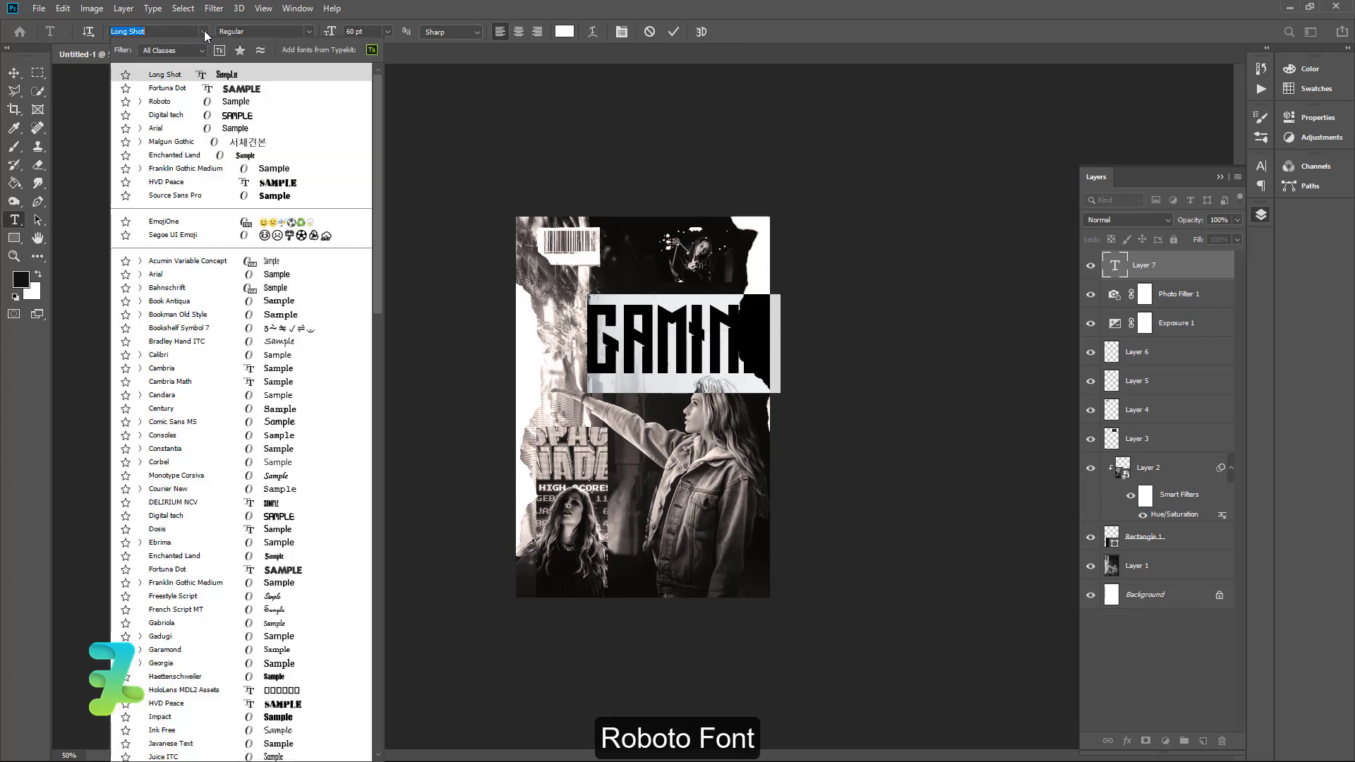
{"action": "left_click", "coordinate": [177, 102]}
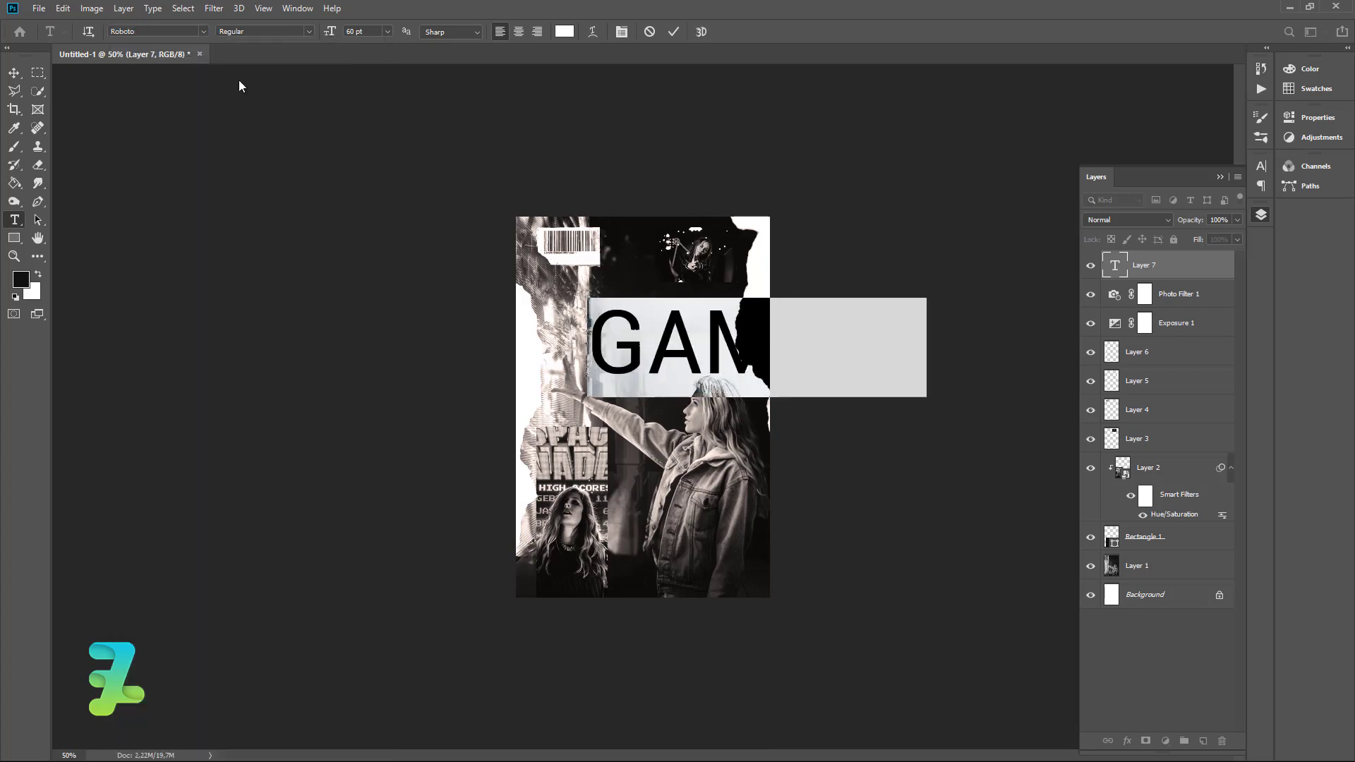
{"action": "left_click", "coordinate": [309, 31]}
{"action": "left_click", "coordinate": [247, 203]}
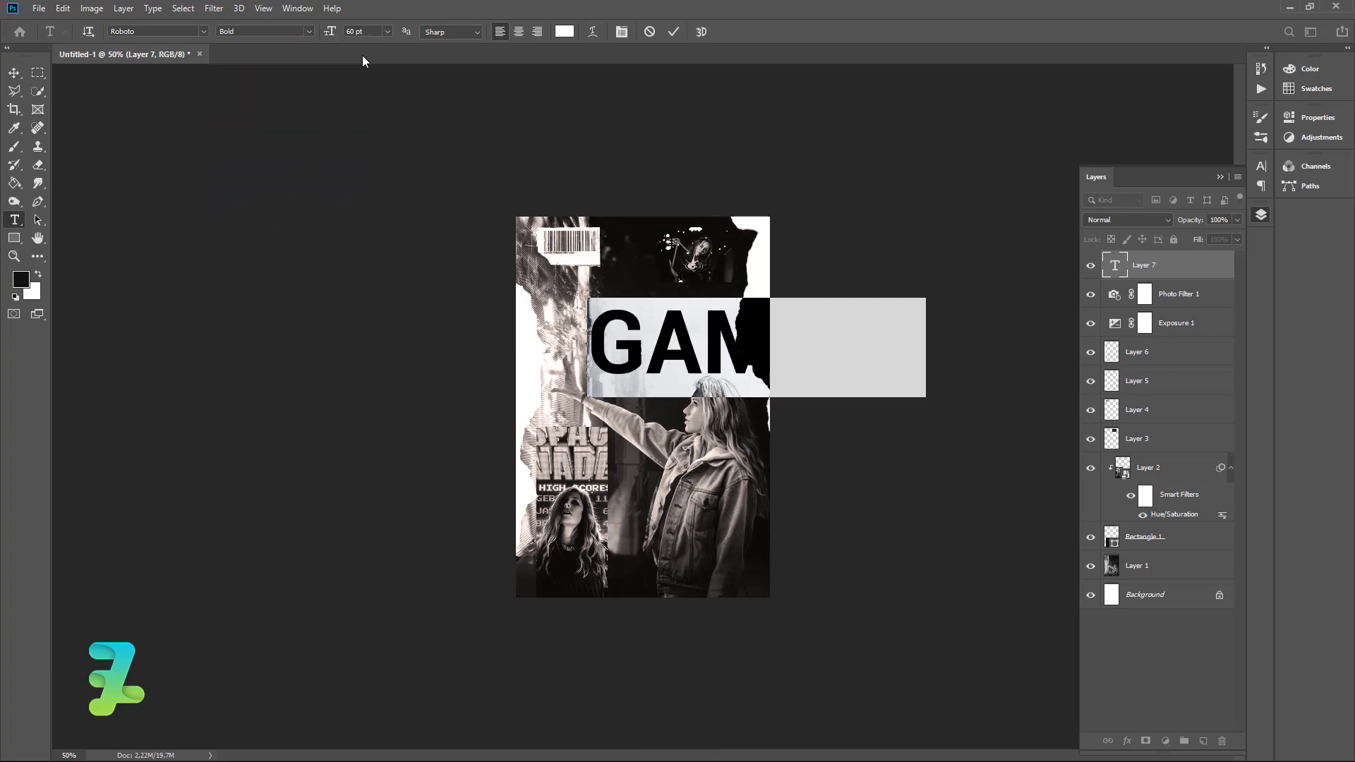
{"action": "left_click", "coordinate": [388, 31]}
{"action": "left_click", "coordinate": [369, 182]}
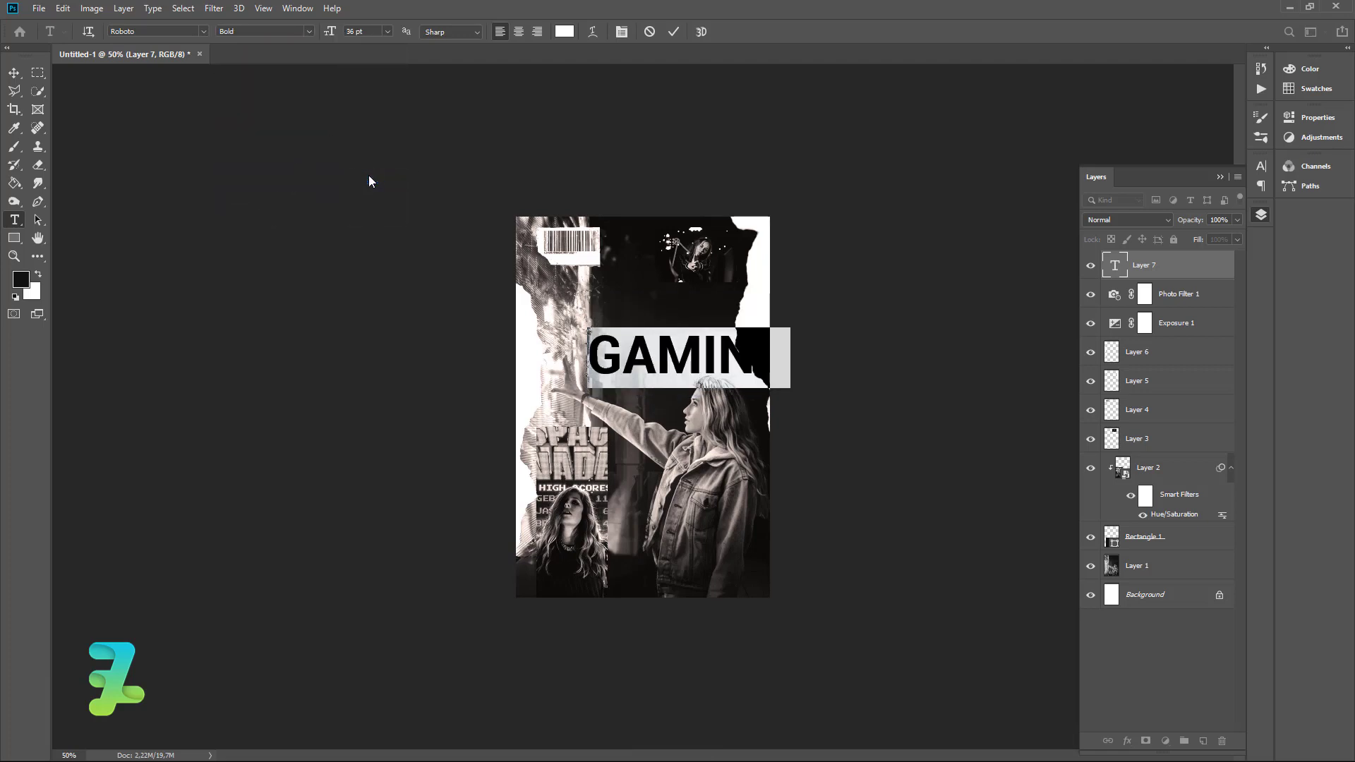
{"action": "left_click", "coordinate": [14, 72]}
{"action": "mouse_move", "coordinate": [651, 362]}
{"action": "left_mouse_down"}
{"action": "mouse_move", "coordinate": [605, 383]}
{"action": "mouse_move", "coordinate": [642, 363]}
{"action": "left_mouse_up"}
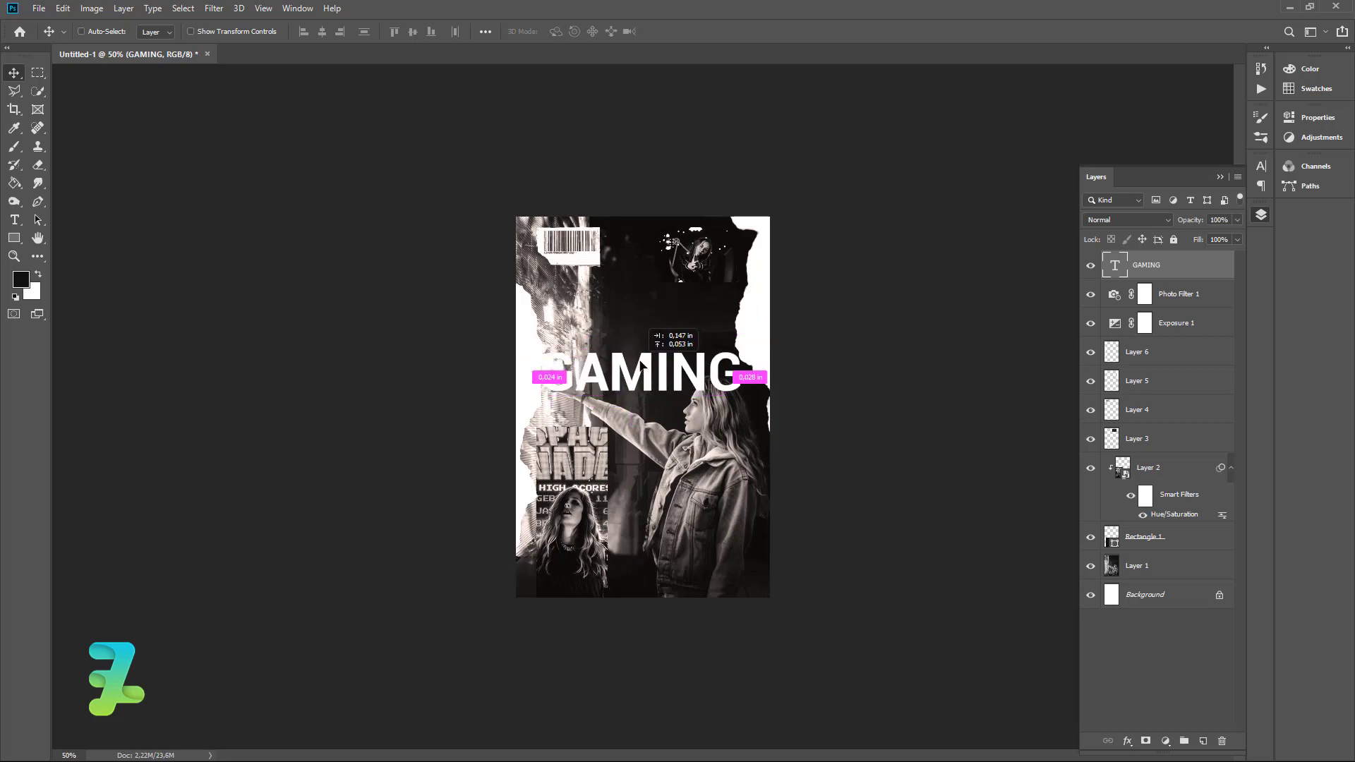
{"action": "key", "text": "ctrl+a"}
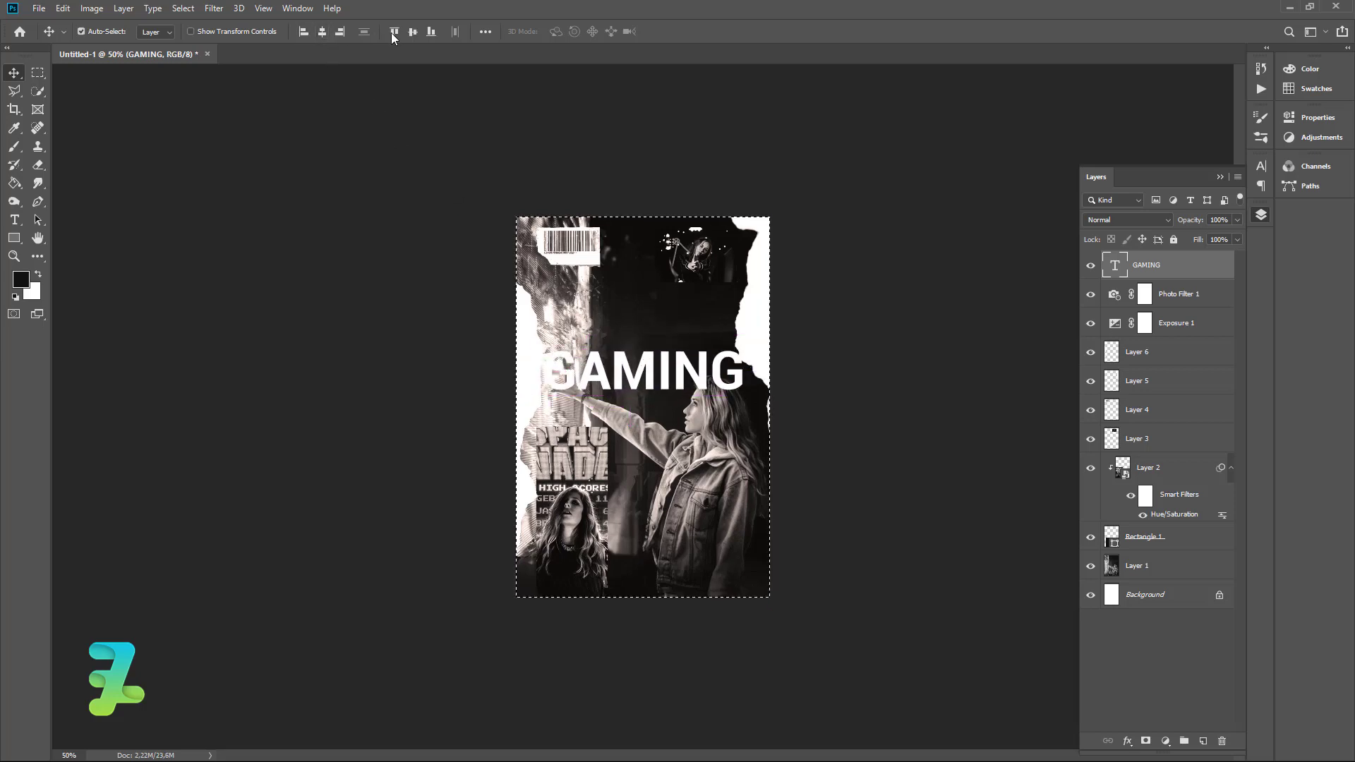
- Centre the GAMING title vertically and make it Faux Bold
{"action": "left_click", "coordinate": [413, 32]}
{"action": "key", "text": "ctrl+d"}
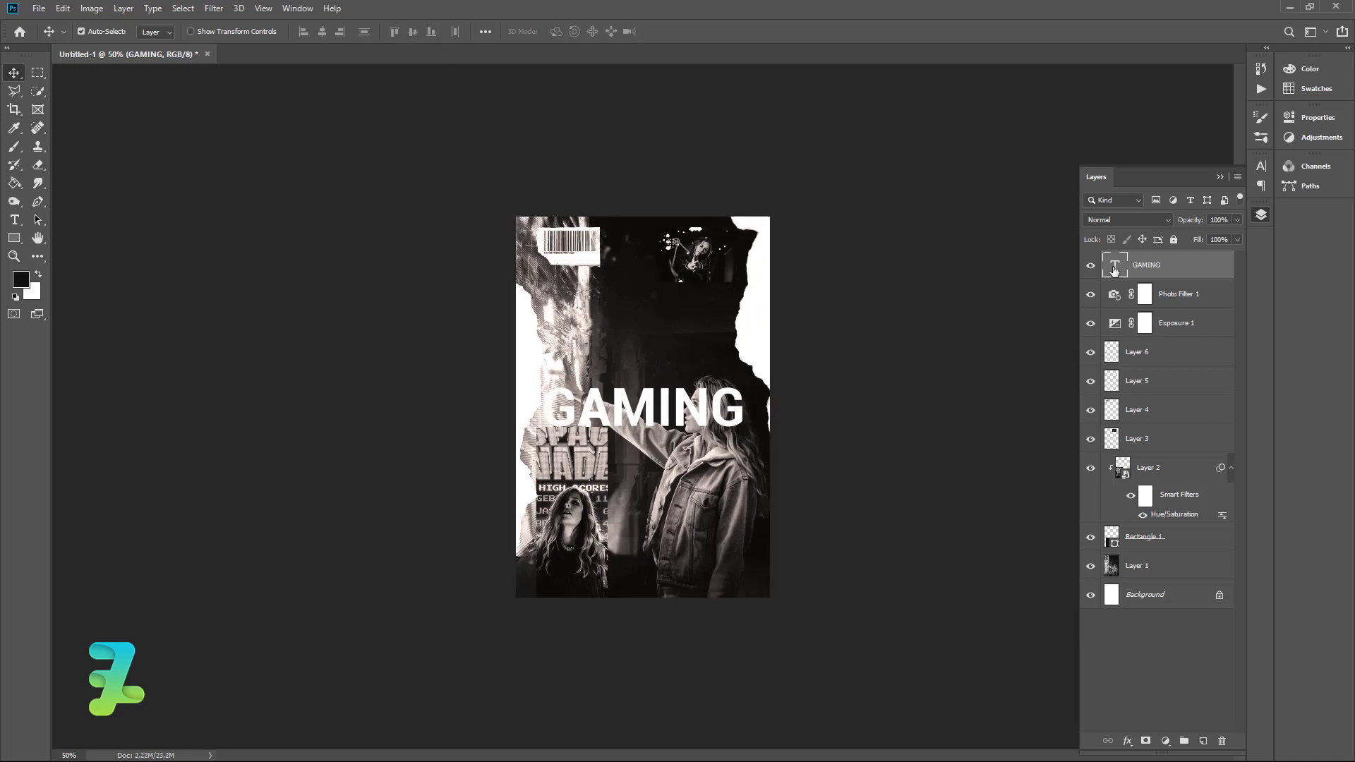
{"action": "double_click", "coordinate": [1115, 264]}
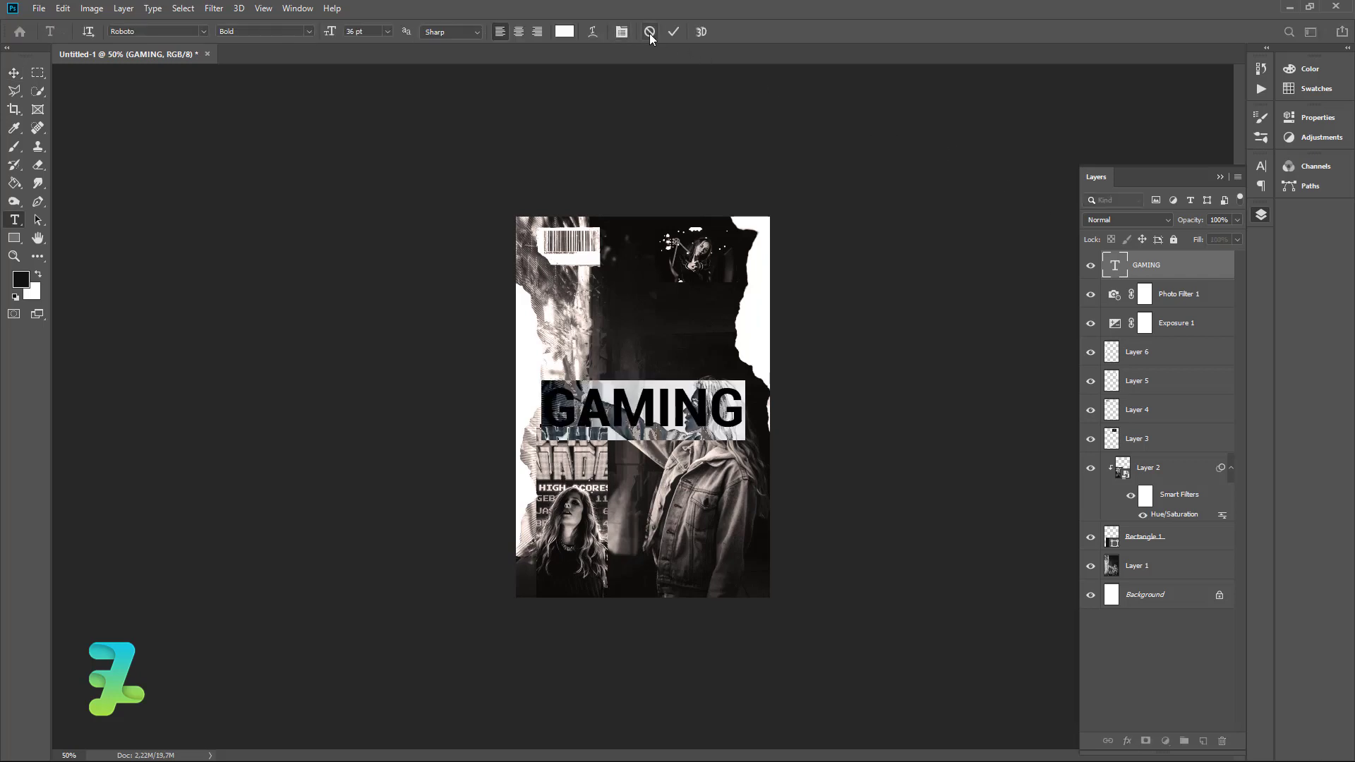
{"action": "left_click", "coordinate": [621, 33]}
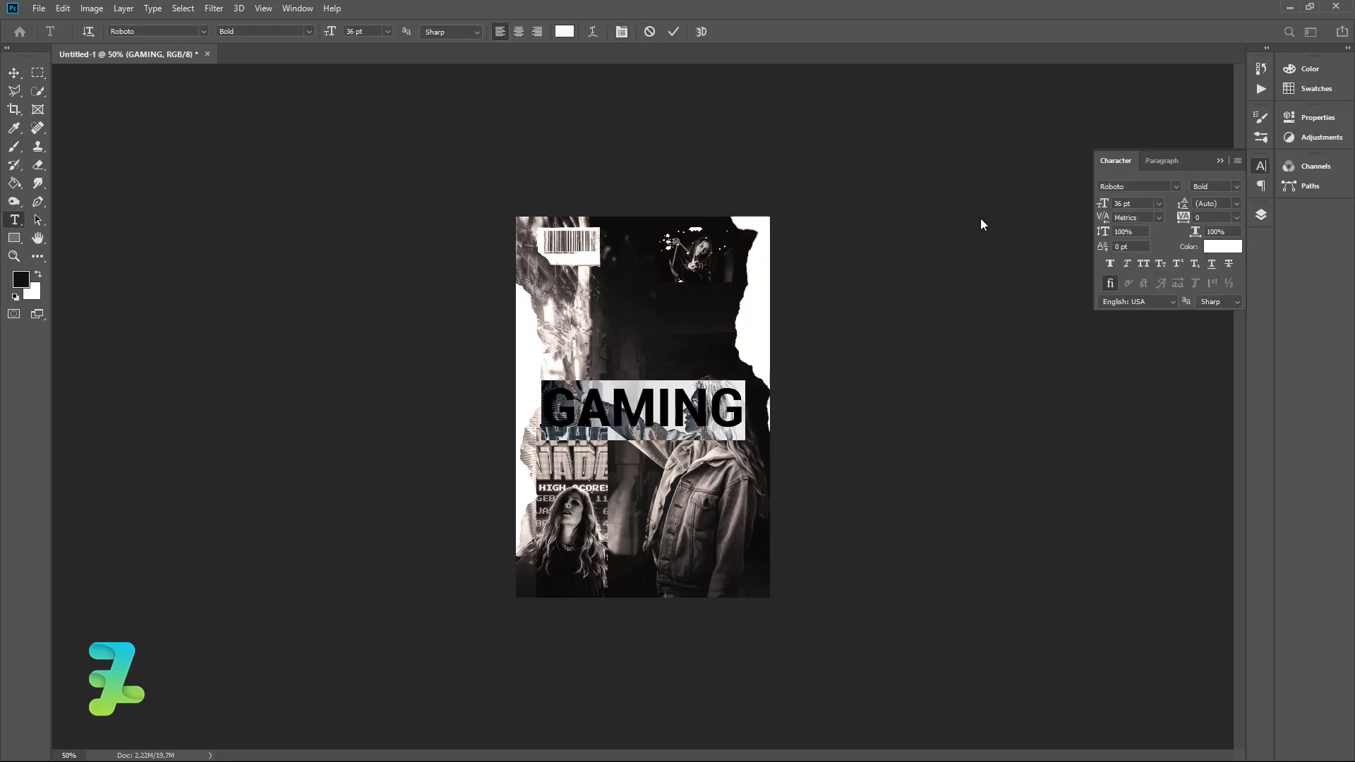
{"action": "left_click", "coordinate": [1109, 263]}
{"action": "left_click", "coordinate": [1219, 162]}
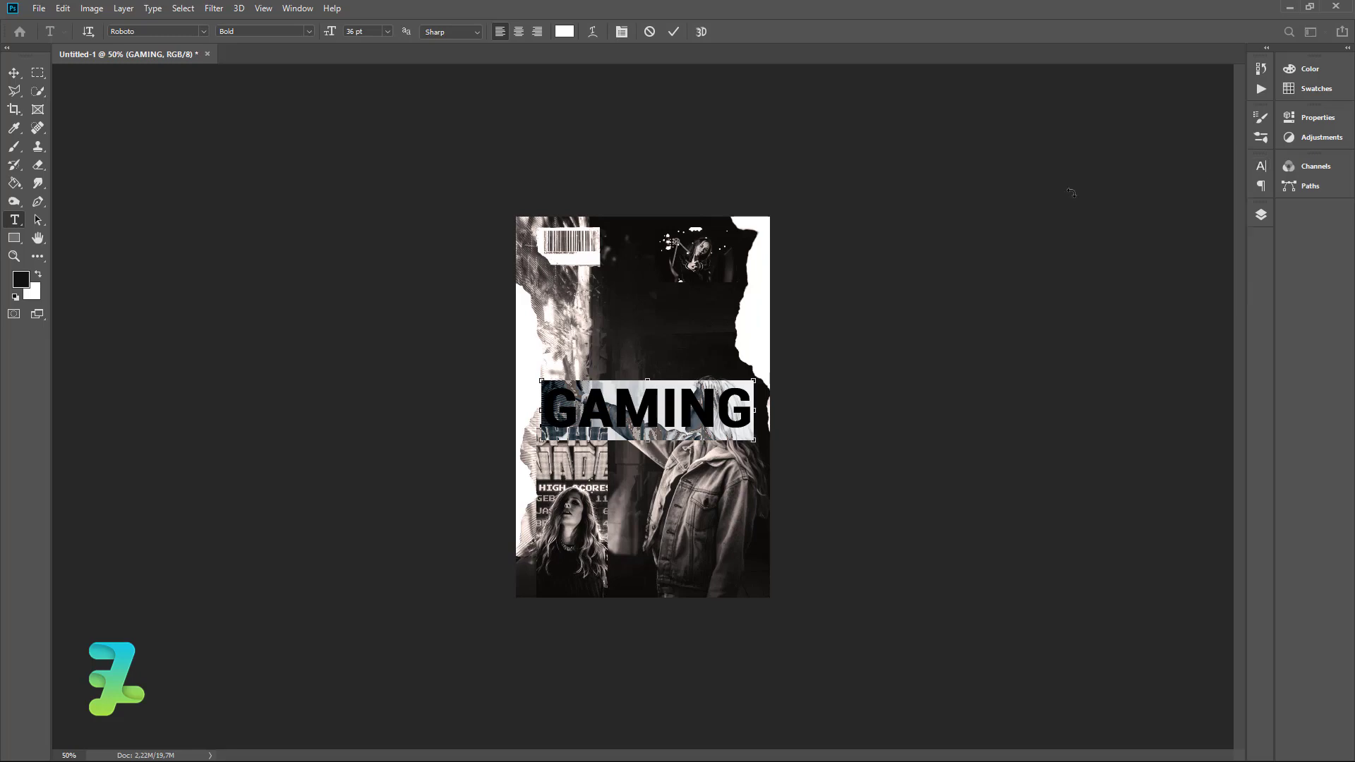
{"action": "left_click", "coordinate": [14, 73]}
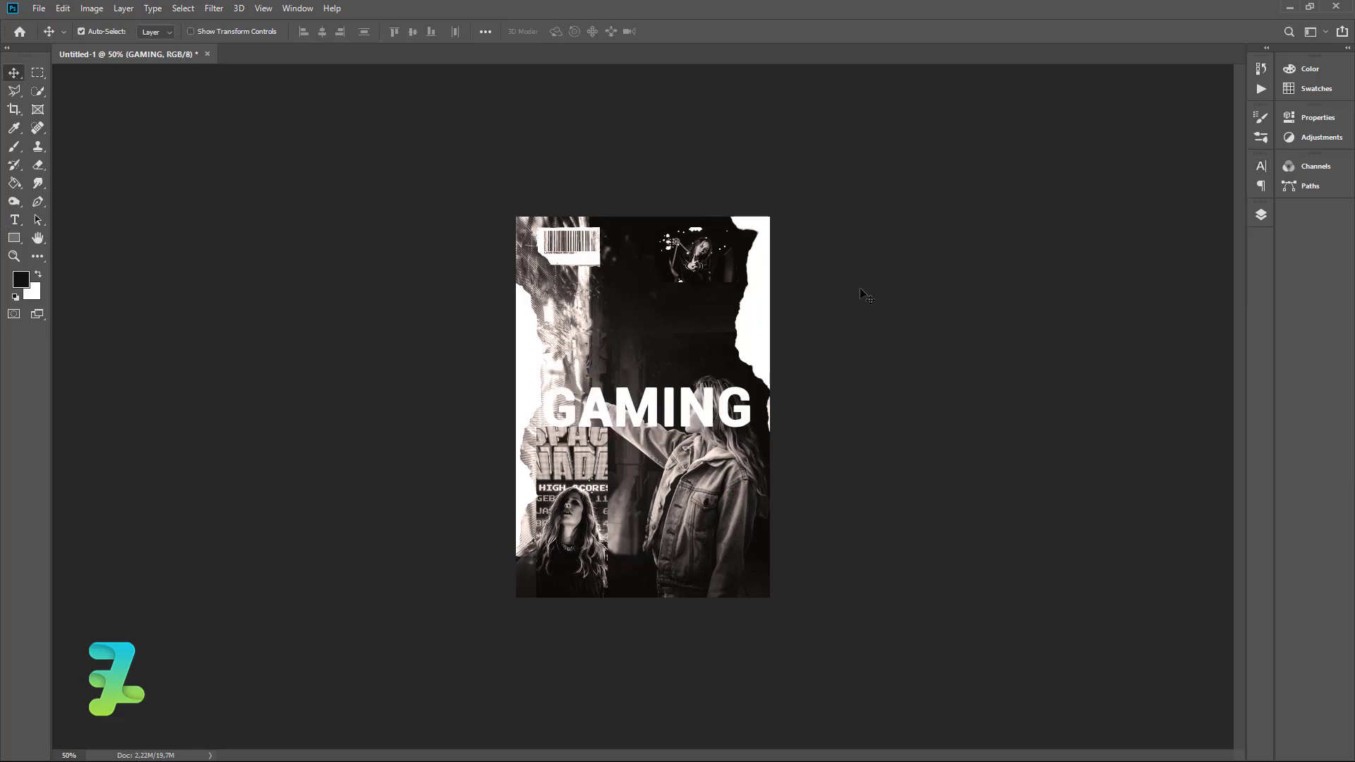
- Centre the GAMING title horizontally on the canvas and clear the selection
{"action": "left_click", "coordinate": [1260, 216]}
{"action": "key", "text": "ctrl+a"}
{"action": "left_click", "coordinate": [322, 31]}
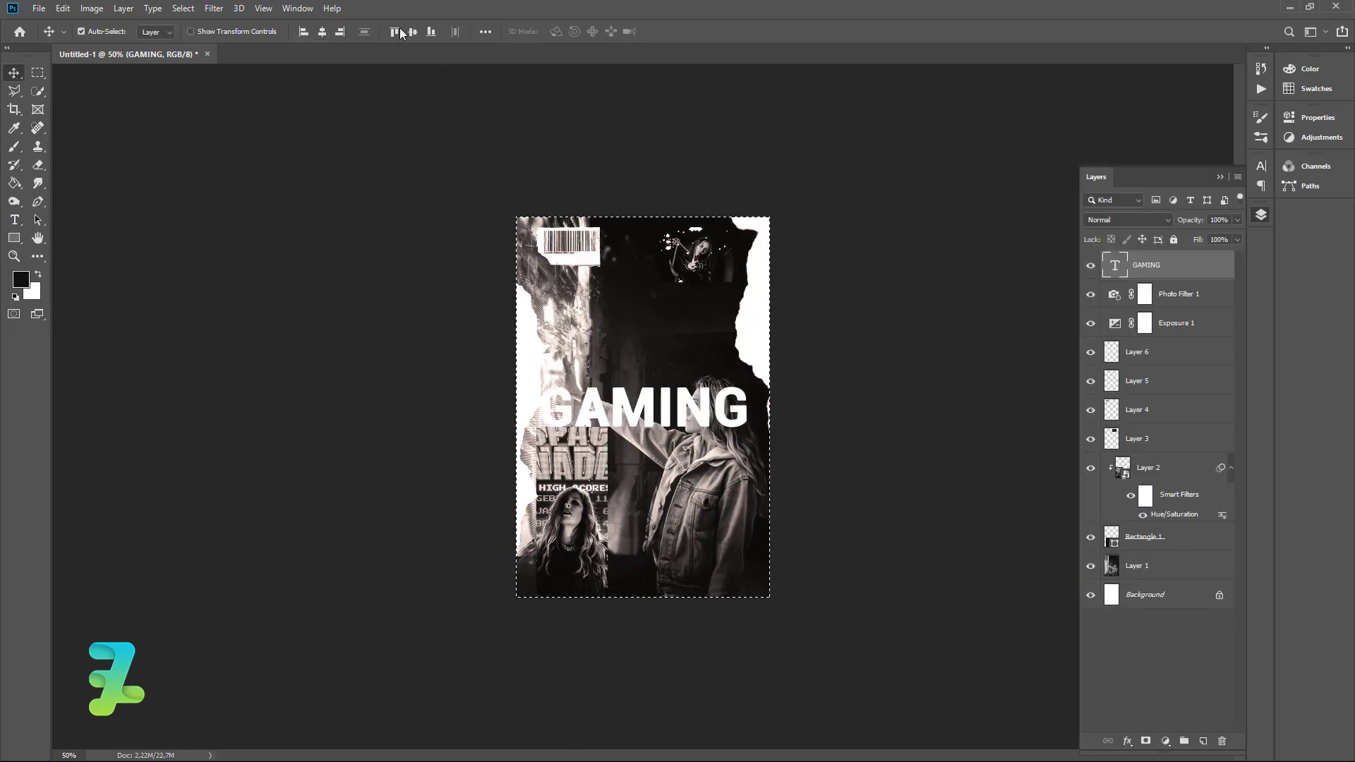
{"action": "key", "text": "ctrl+d"}
- Add a black Color Fill 1 layer above Photo Filter 1
{"action": "left_click", "coordinate": [1111, 301]}
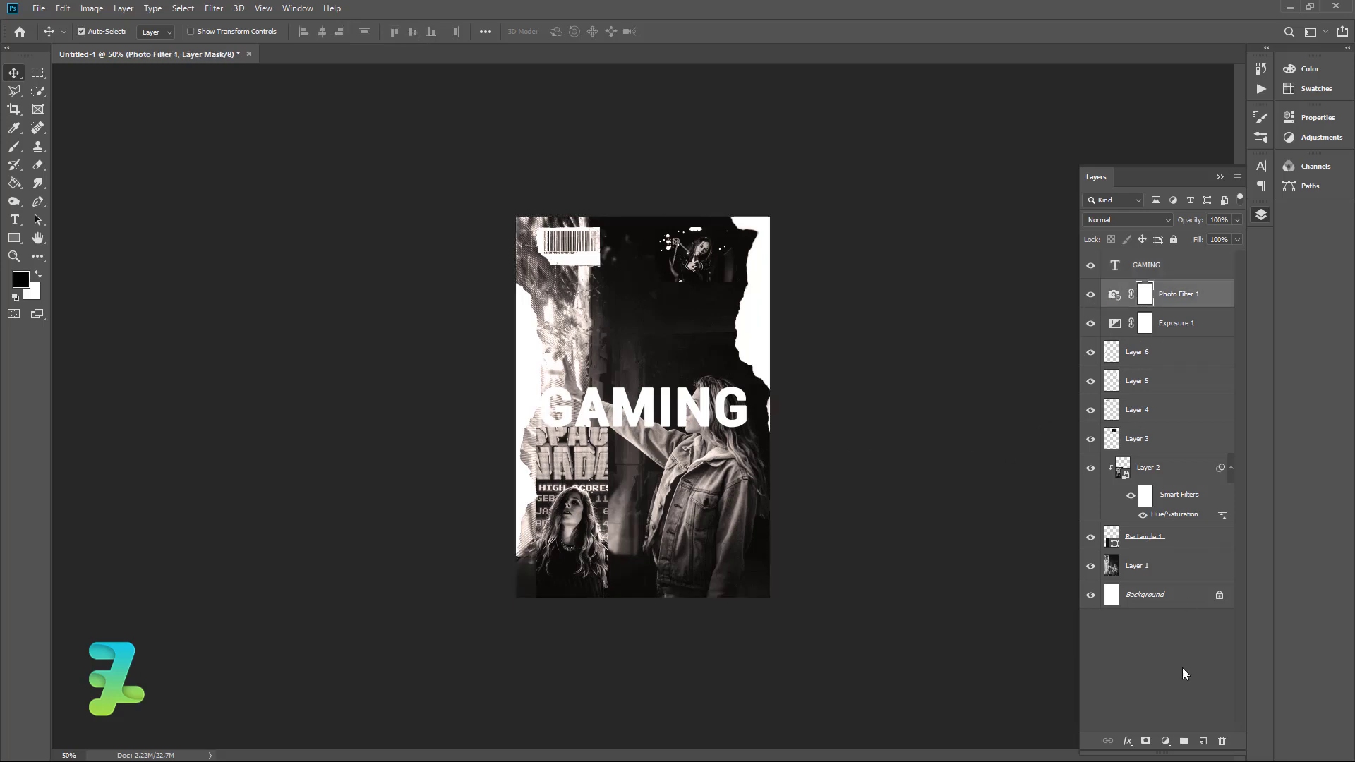
{"action": "left_click", "coordinate": [1166, 741]}
{"action": "left_click", "coordinate": [1185, 484]}
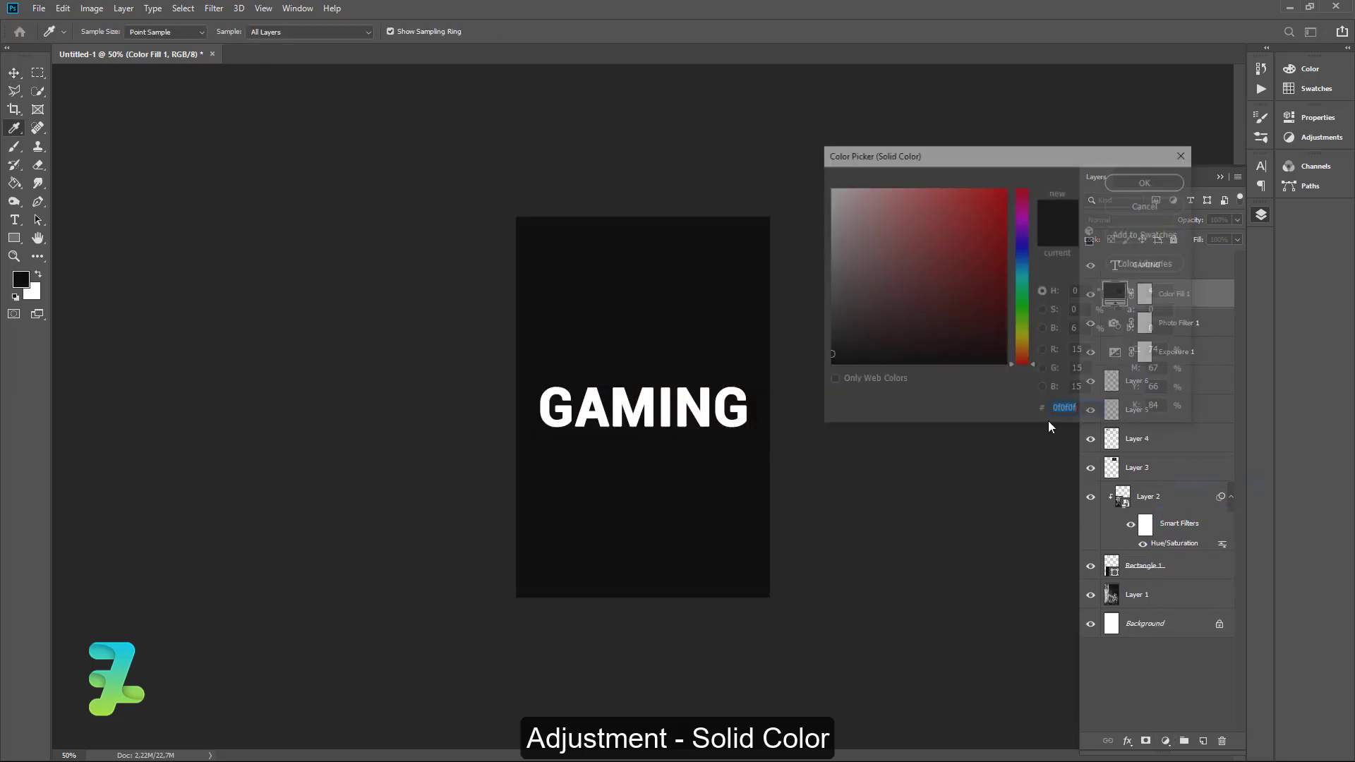
{"action": "left_click", "coordinate": [1145, 181]}
{"action": "left_click", "coordinate": [1138, 218]}
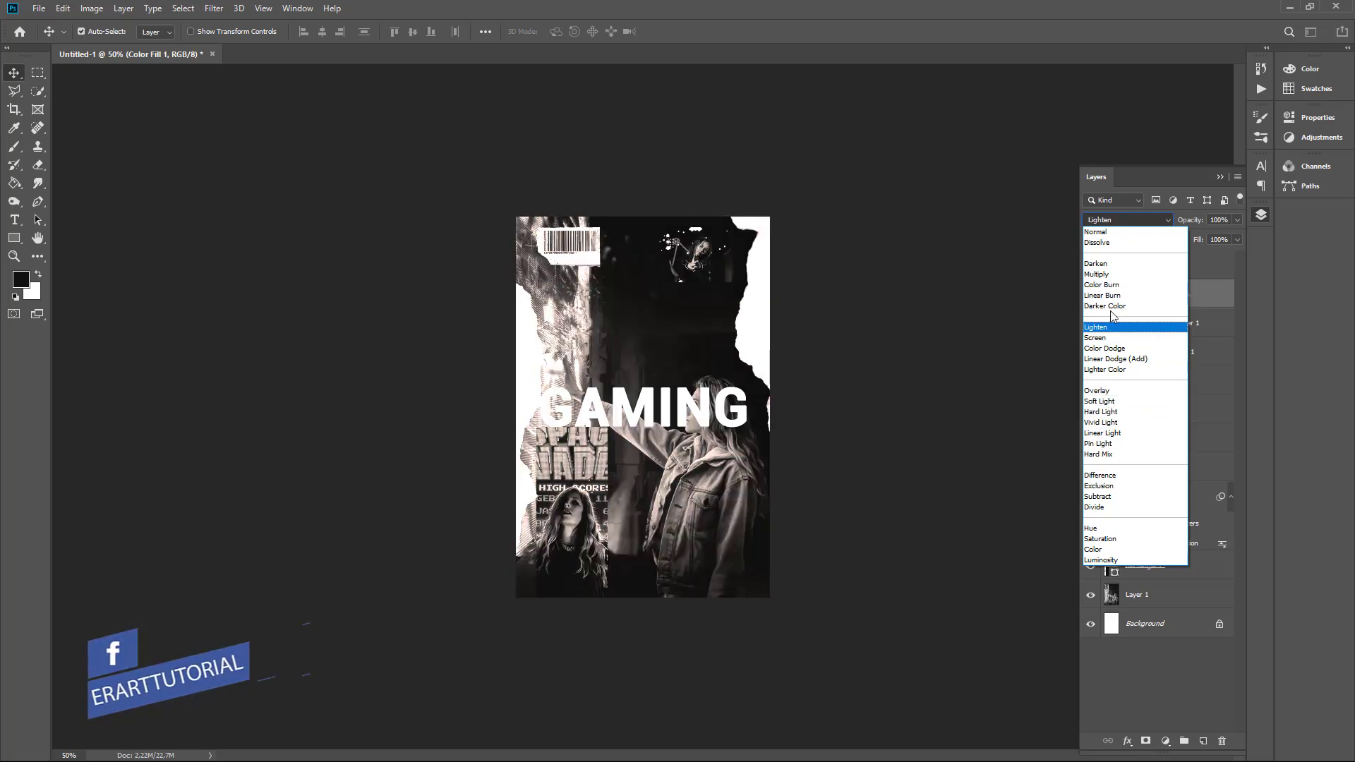
{"action": "left_click", "coordinate": [1110, 349]}
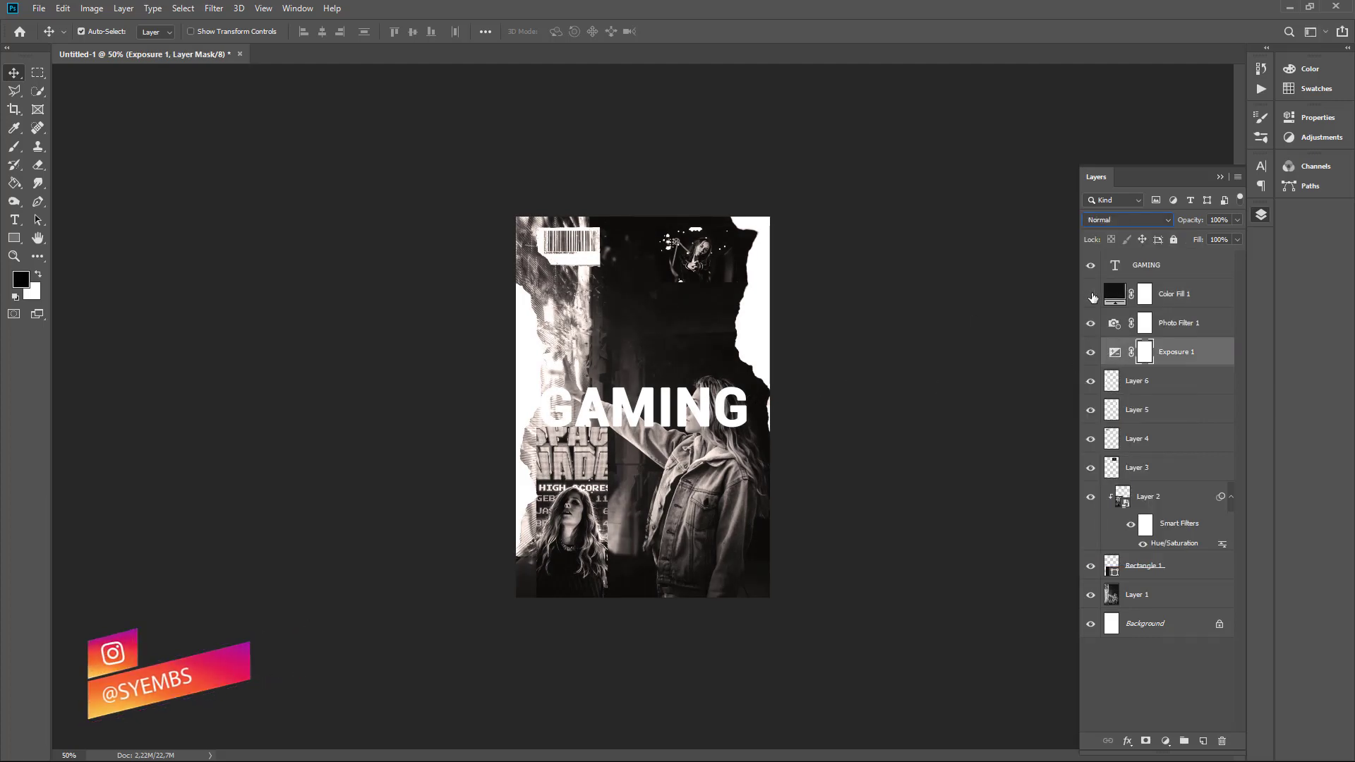
- Set Color Fill 1 to Hard Light blending at about 24% opacity
{"action": "left_click", "coordinate": [1115, 296]}
{"action": "left_click", "coordinate": [1127, 219]}
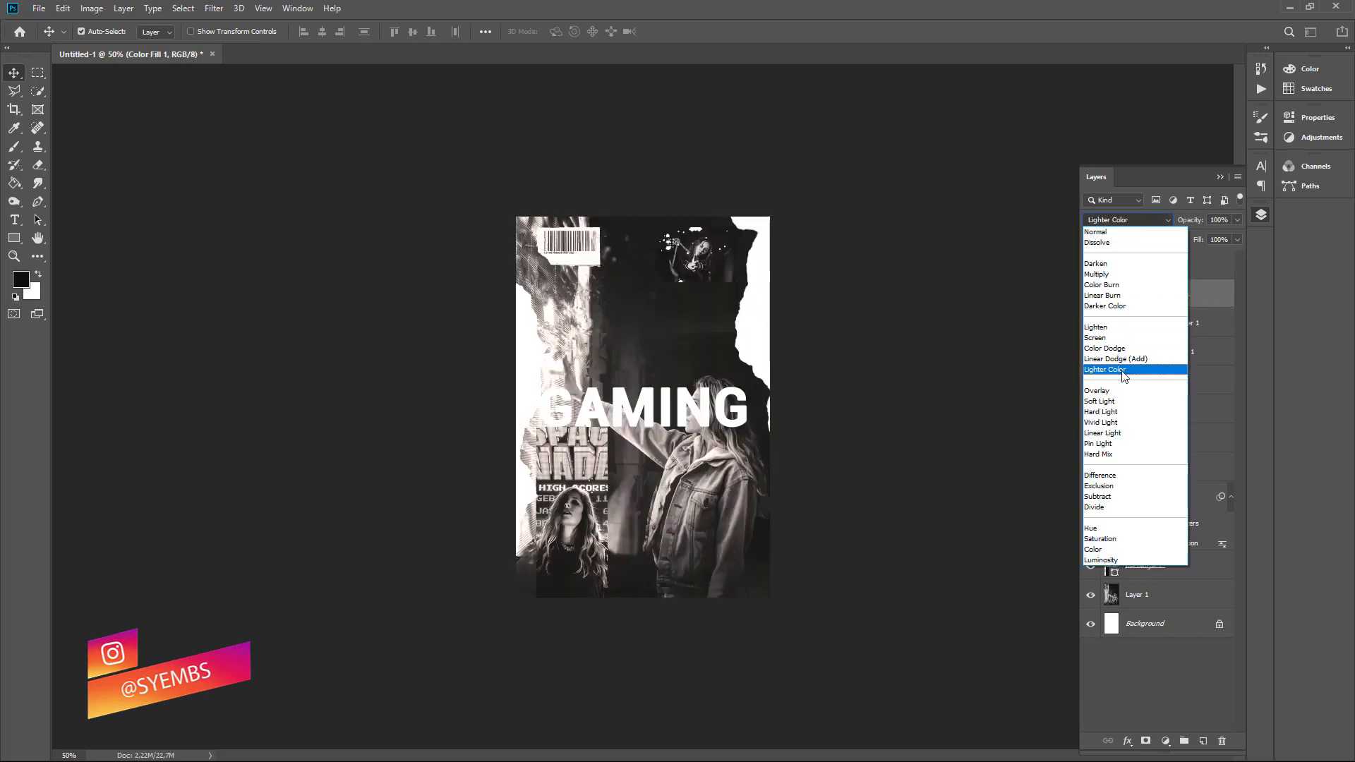
{"action": "left_click", "coordinate": [1117, 411]}
{"action": "left_click", "coordinate": [1240, 219]}
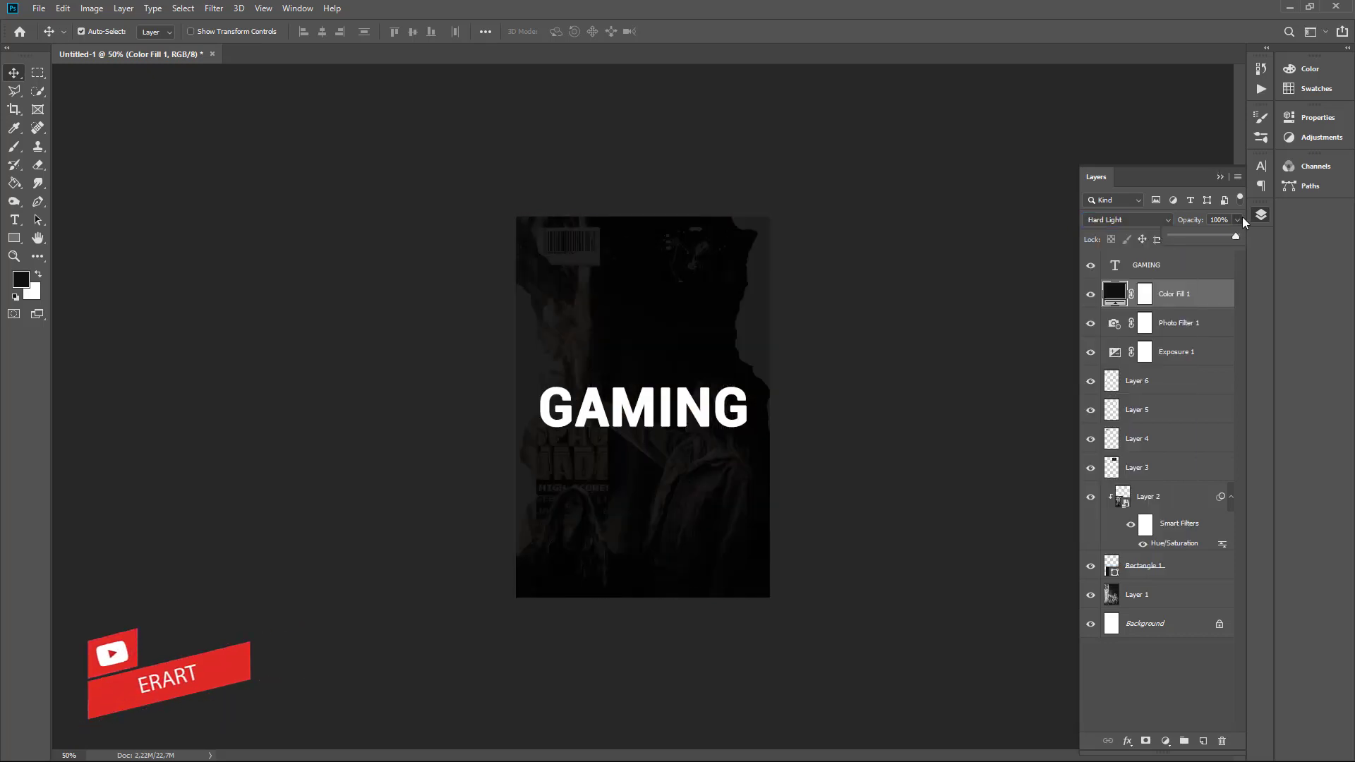
{"action": "left_click_drag", "start_coordinate": [1212, 235], "coordinate": [1187, 239]}
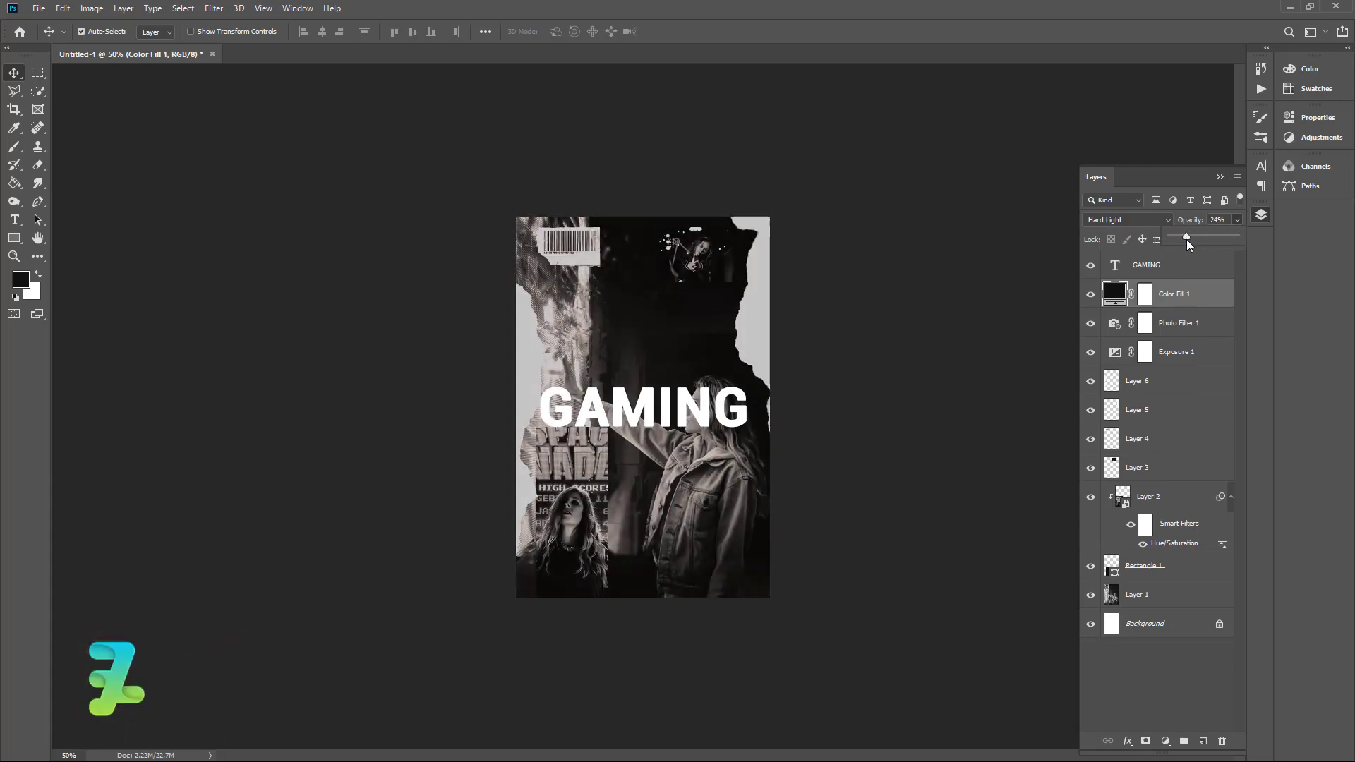
- Resize the GAMING text to 24 pt and centre it horizontally
{"action": "left_click", "coordinate": [1118, 268]}
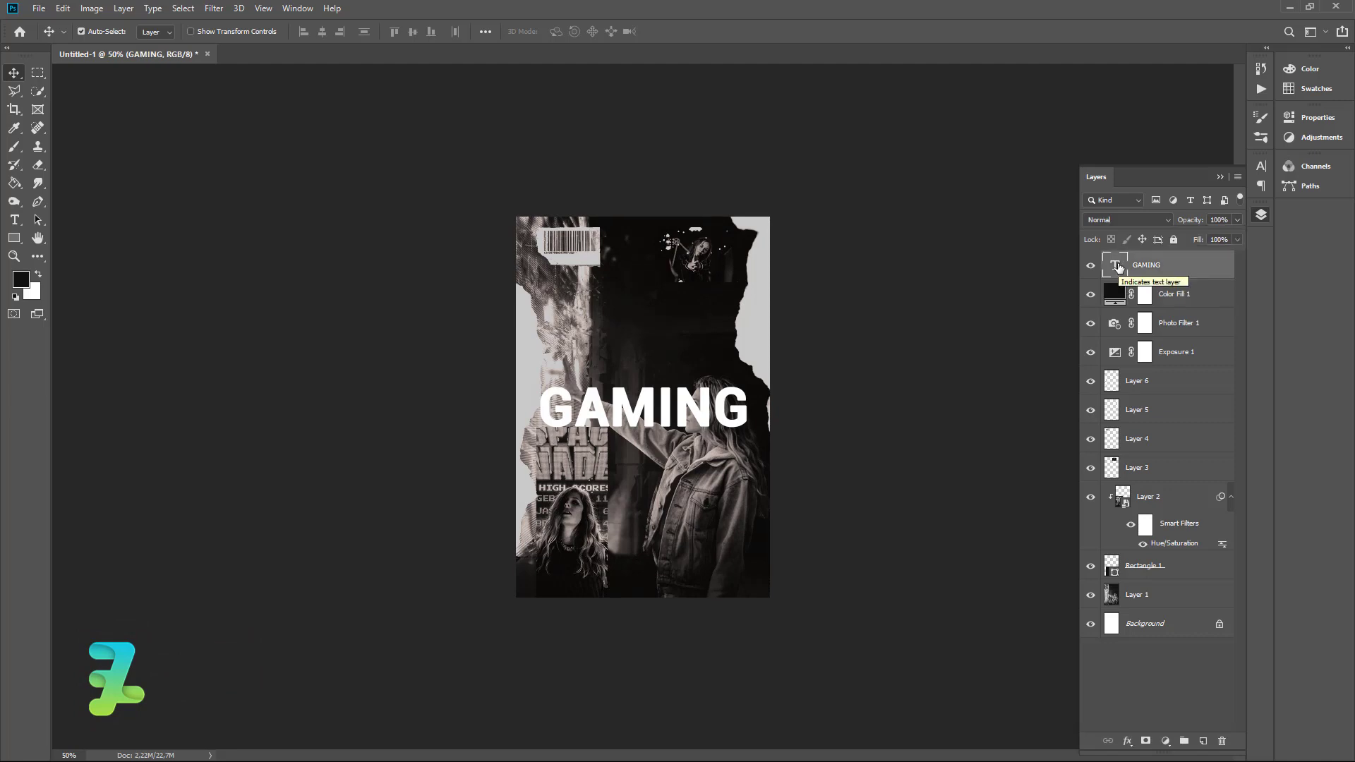
{"action": "double_click", "coordinate": [1115, 265]}
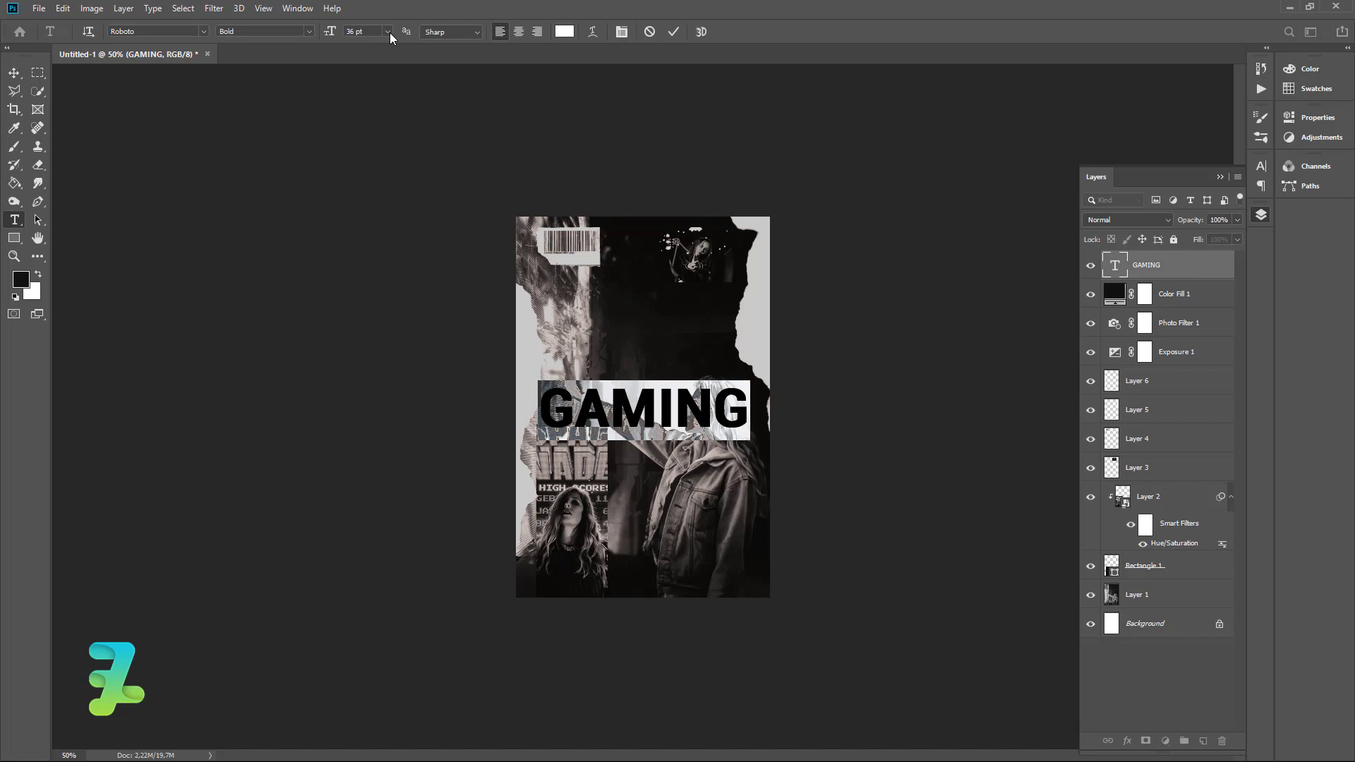
{"action": "left_click", "coordinate": [387, 32]}
{"action": "left_click", "coordinate": [379, 159]}
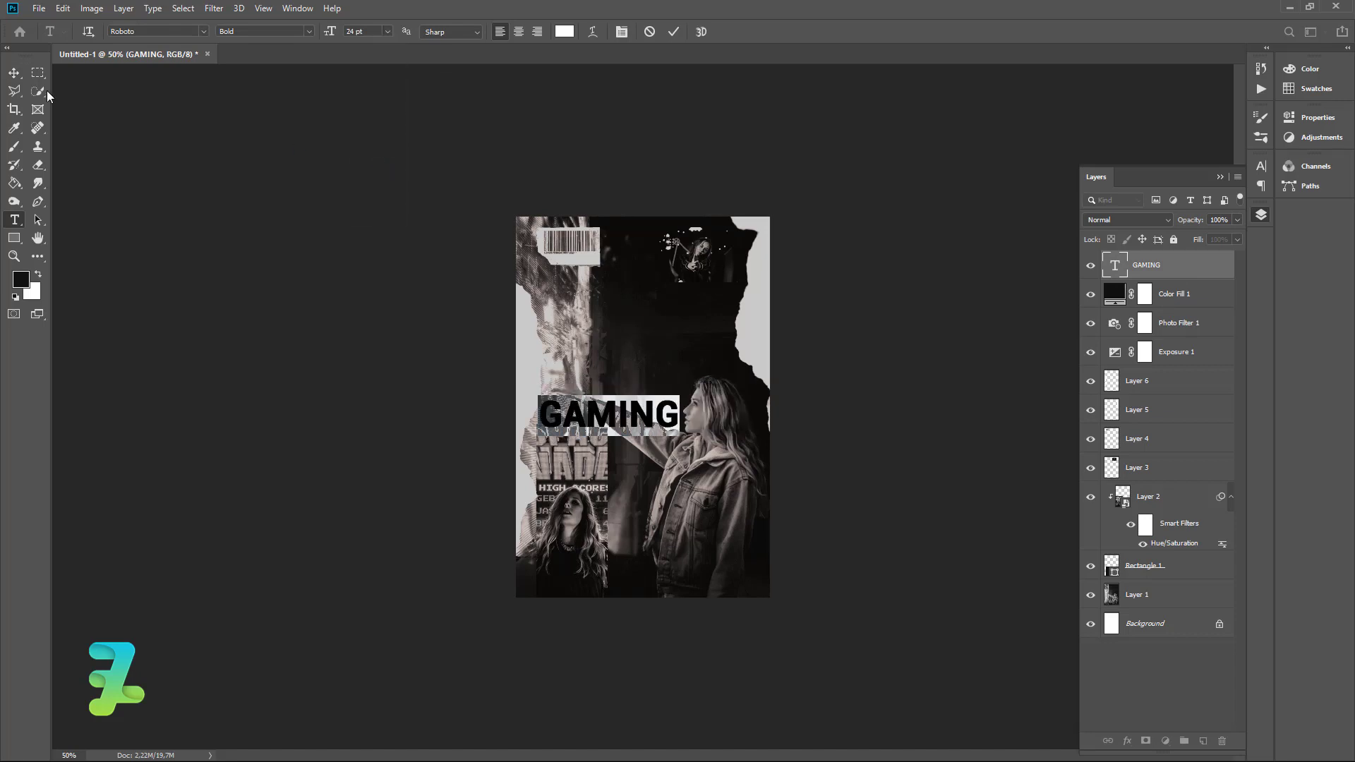
{"action": "left_click", "coordinate": [14, 73]}
{"action": "key", "text": "ctrl+a"}
{"action": "left_click", "coordinate": [323, 31]}
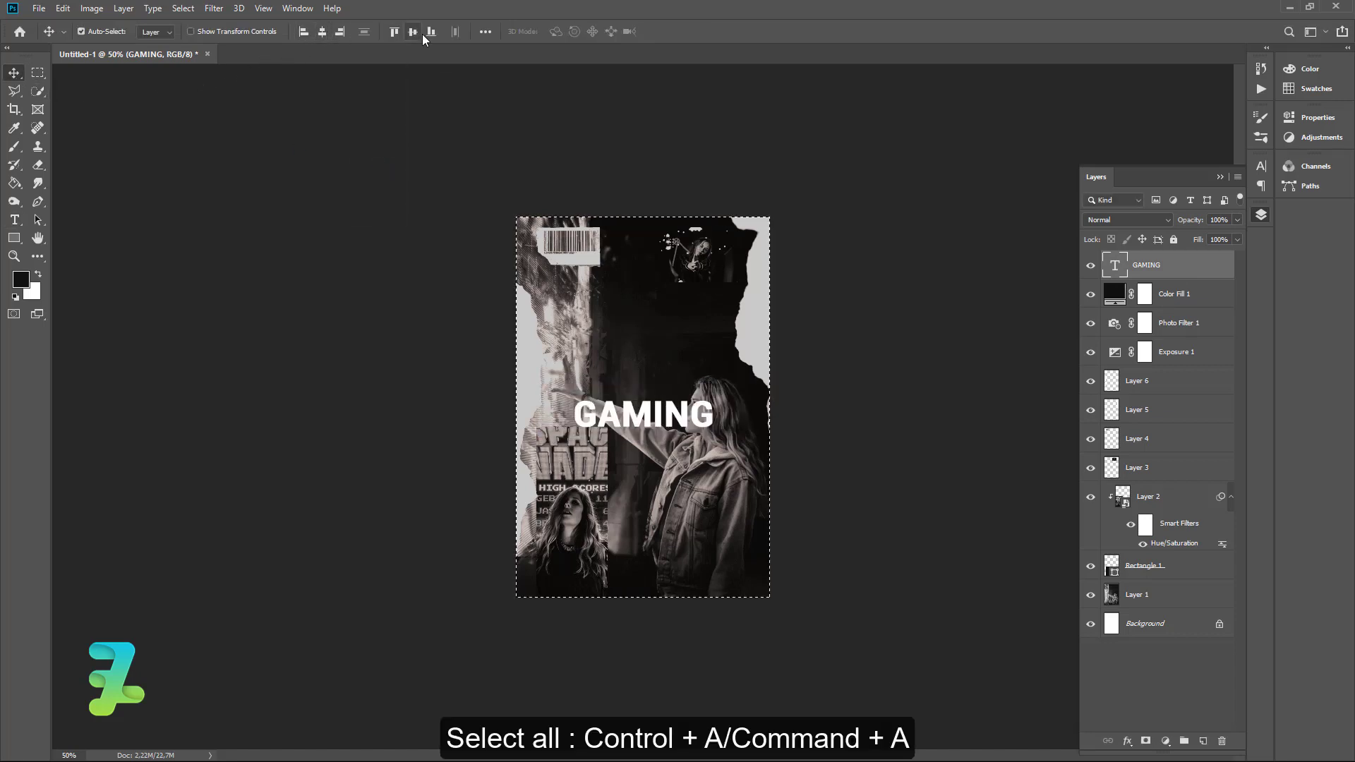
{"action": "key", "text": "ctrl+d"}
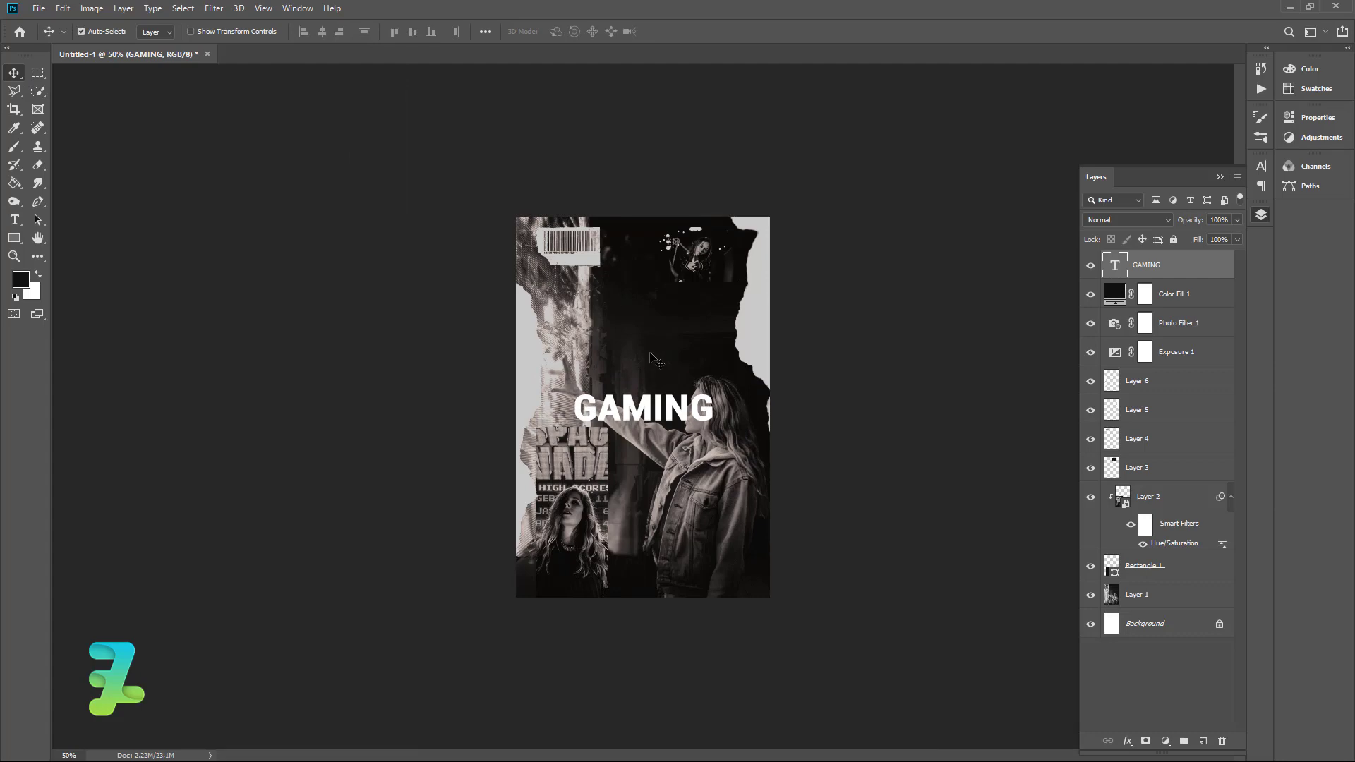
- Duplicate GAMING twice, stacking one copy above and one below the original
{"action": "key", "text": "ctrl+j"}
{"action": "key", "text": "ctrl+plus"}
{"action": "key", "text": "ctrl+plus"}
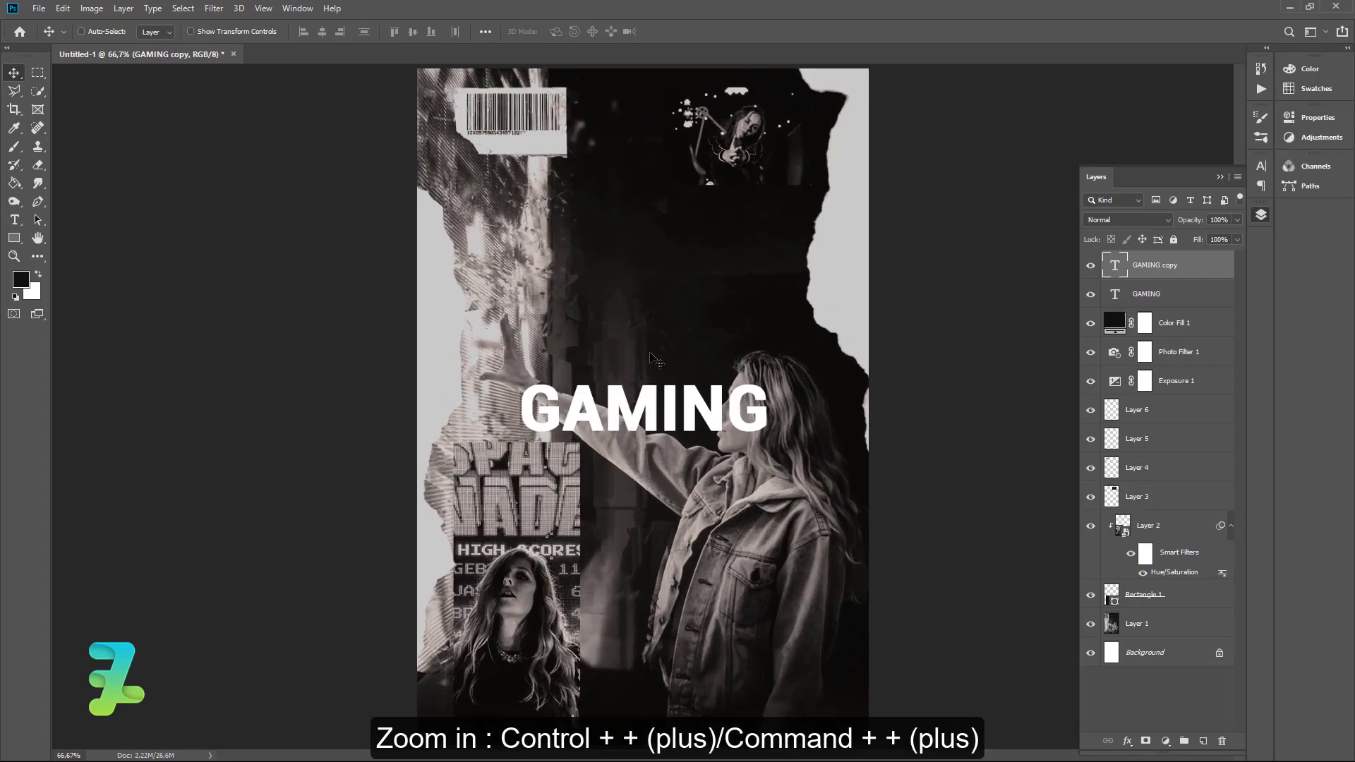
{"action": "left_click_drag", "start_coordinate": [639, 431], "coordinate": [636, 380]}
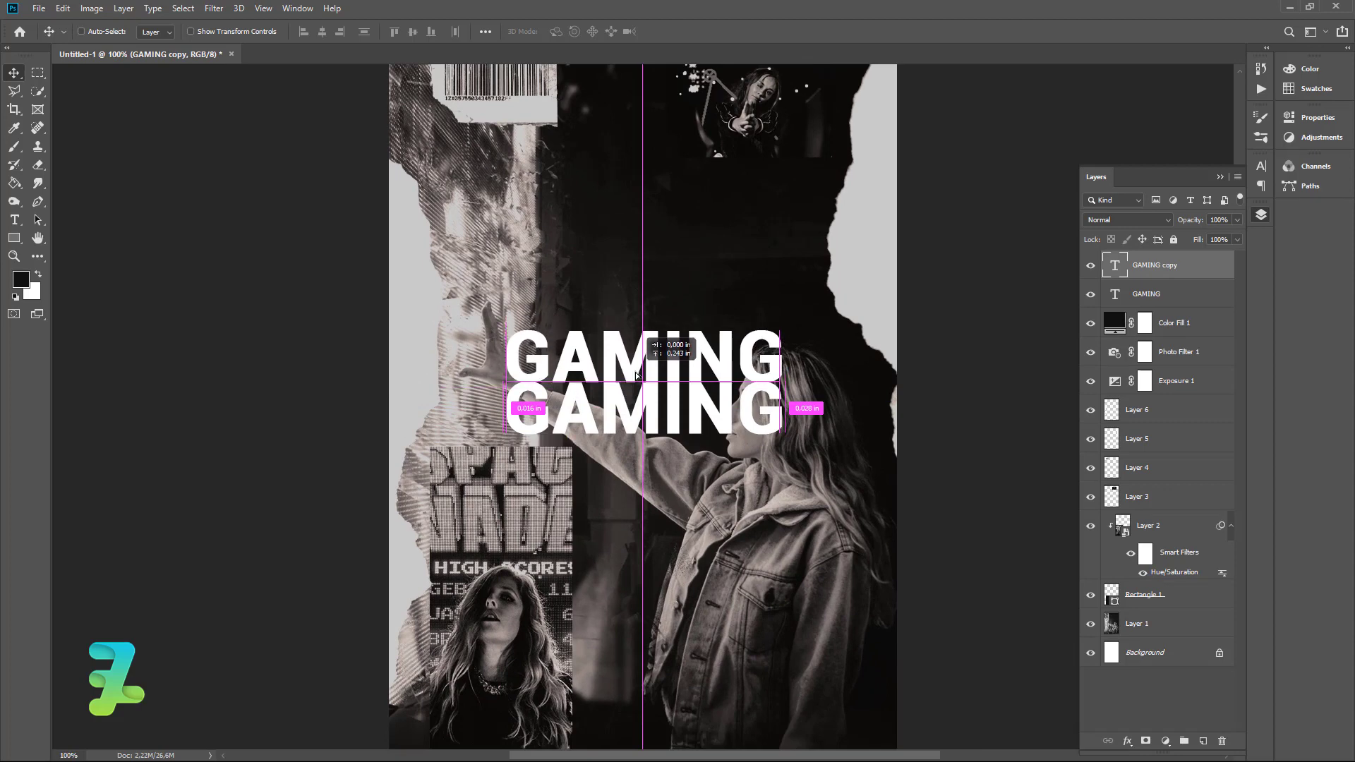
{"action": "left_click_drag", "start_coordinate": [636, 380], "coordinate": [636, 381]}
{"action": "key", "text": "ctrl"}
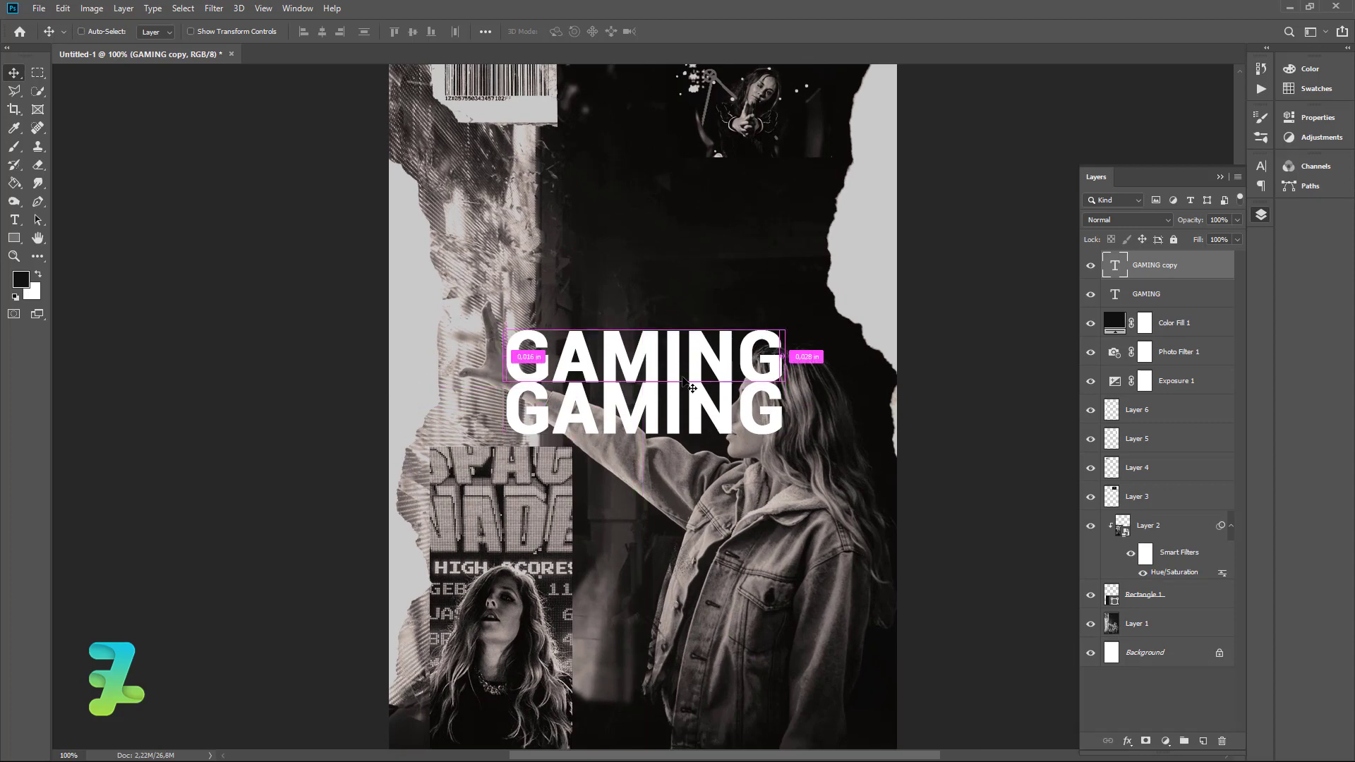
{"action": "key", "text": "Up"}
{"action": "key", "text": "Up"}
{"action": "key", "text": "Up"}
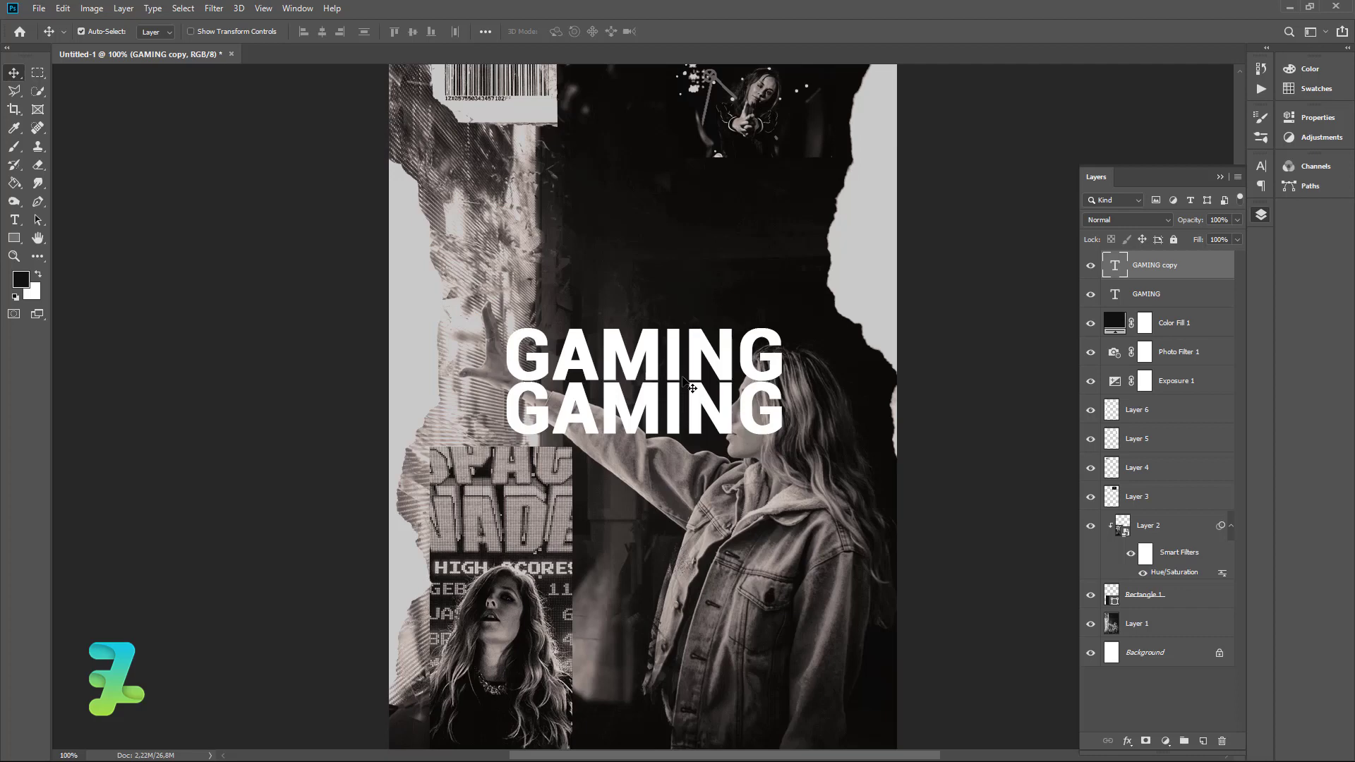
{"action": "key", "text": "Up"}
{"action": "key", "text": "Up"}
{"action": "key", "text": "Up"}
{"action": "key", "text": "Up"}
{"action": "key", "text": "Up"}
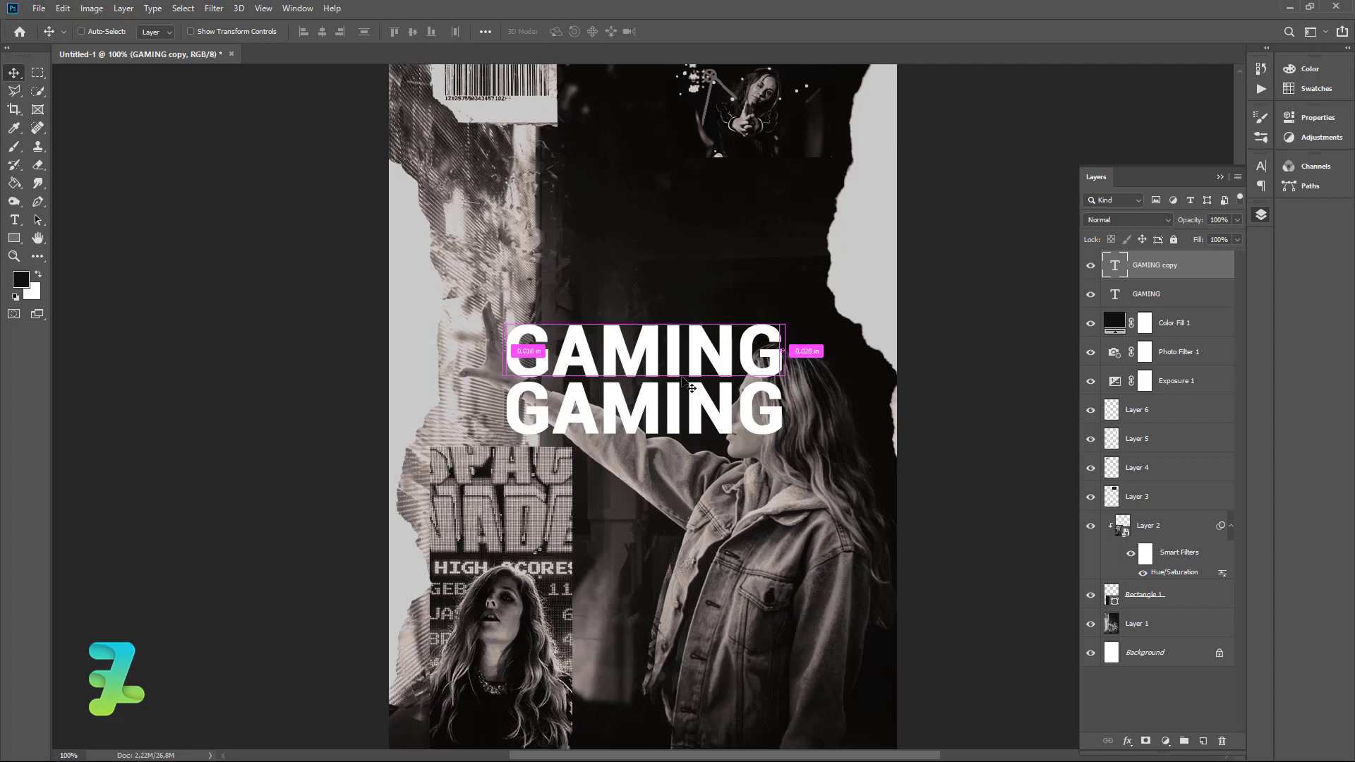
{"action": "key", "text": "ctrl+j"}
{"action": "mouse_move", "coordinate": [691, 387]}
{"action": "left_mouse_down"}
{"action": "mouse_move", "coordinate": [681, 417]}
{"action": "mouse_move", "coordinate": [698, 477]}
{"action": "left_mouse_up"}
{"action": "key", "text": "ctrl"}
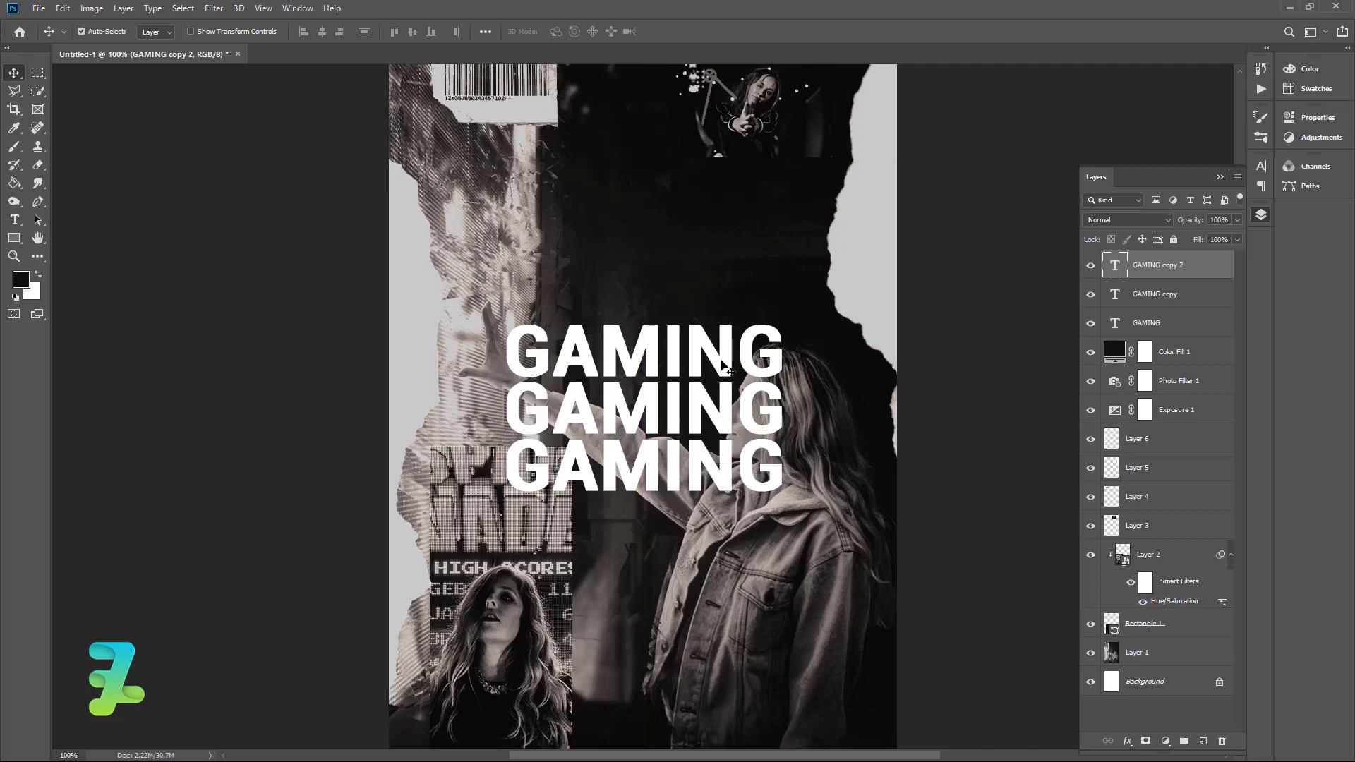
- Draw a rectangle over the GAMING lines, then undo it
{"action": "left_click", "coordinate": [14, 238]}
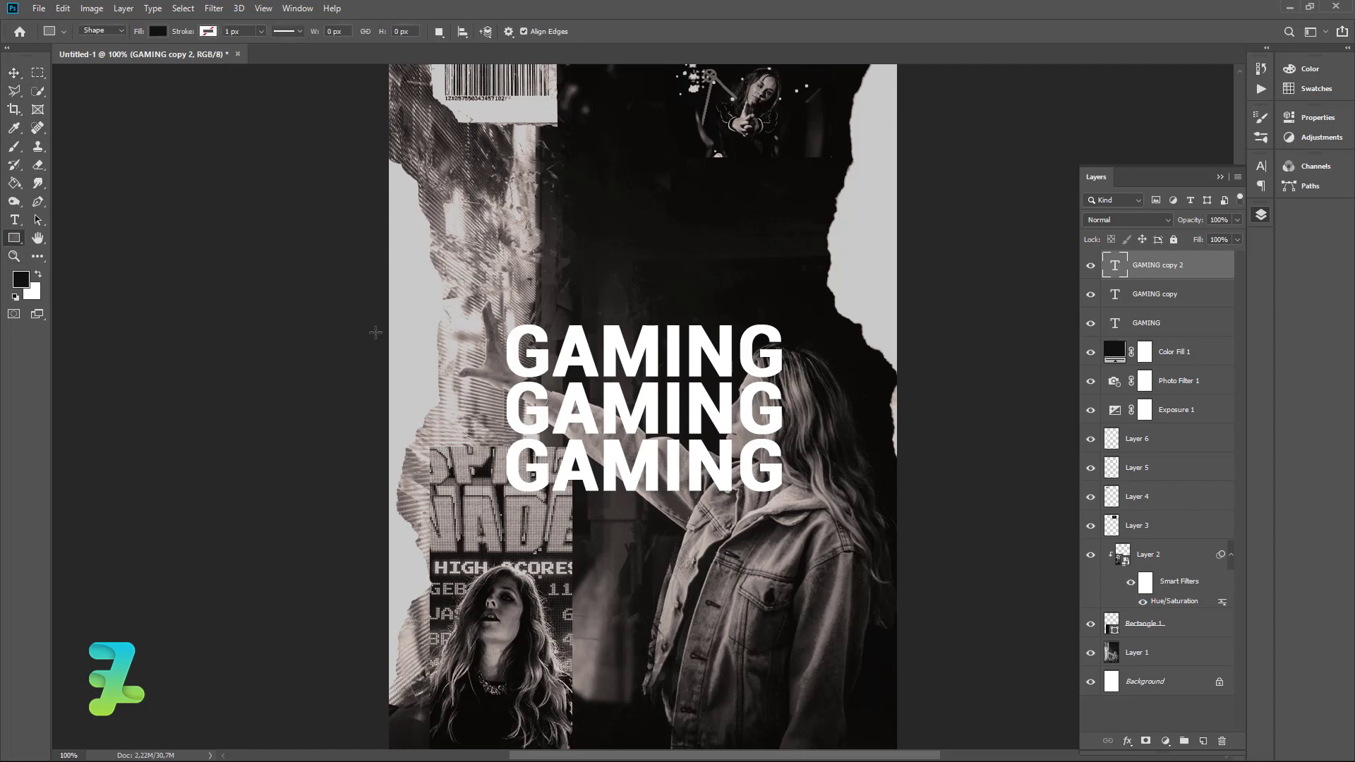
{"action": "left_click_drag", "start_coordinate": [529, 350], "coordinate": [758, 450]}
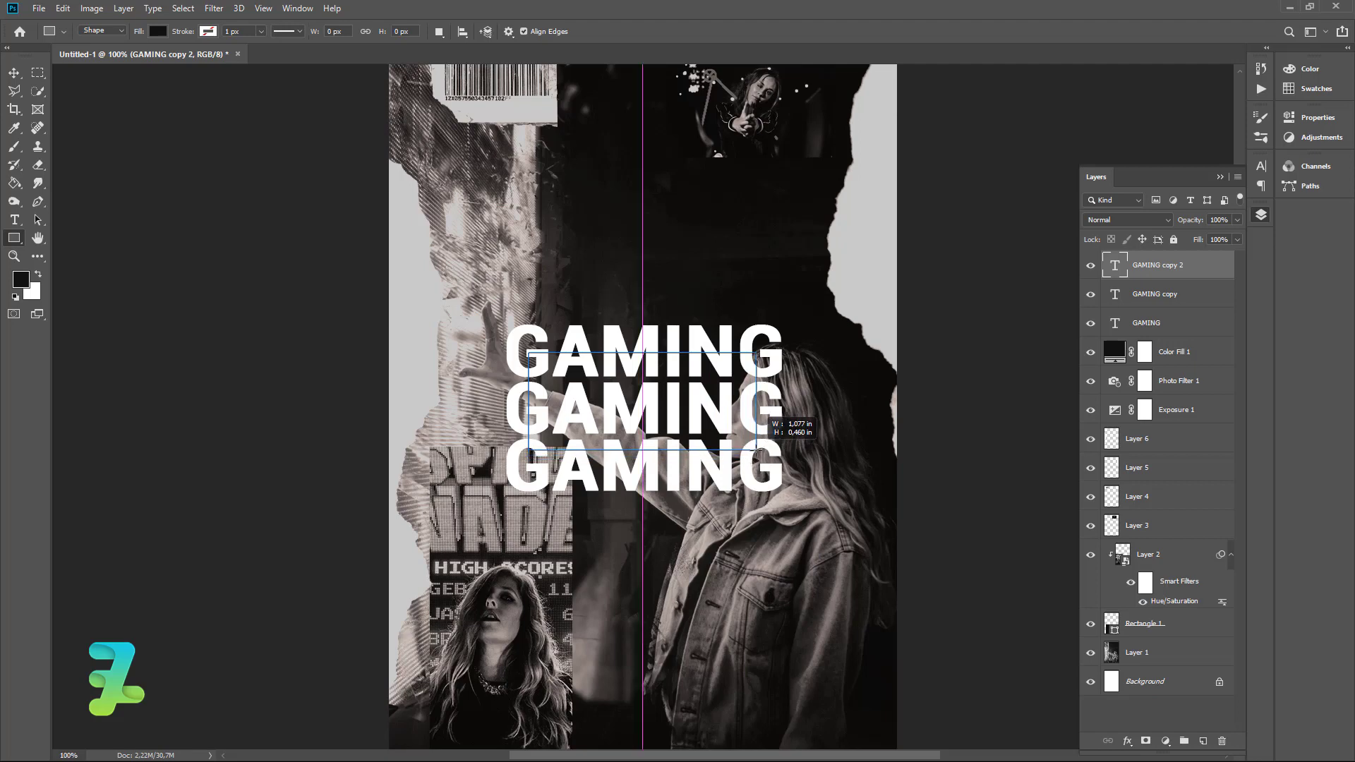
{"action": "left_click_drag", "start_coordinate": [757, 450], "coordinate": [543, 382]}
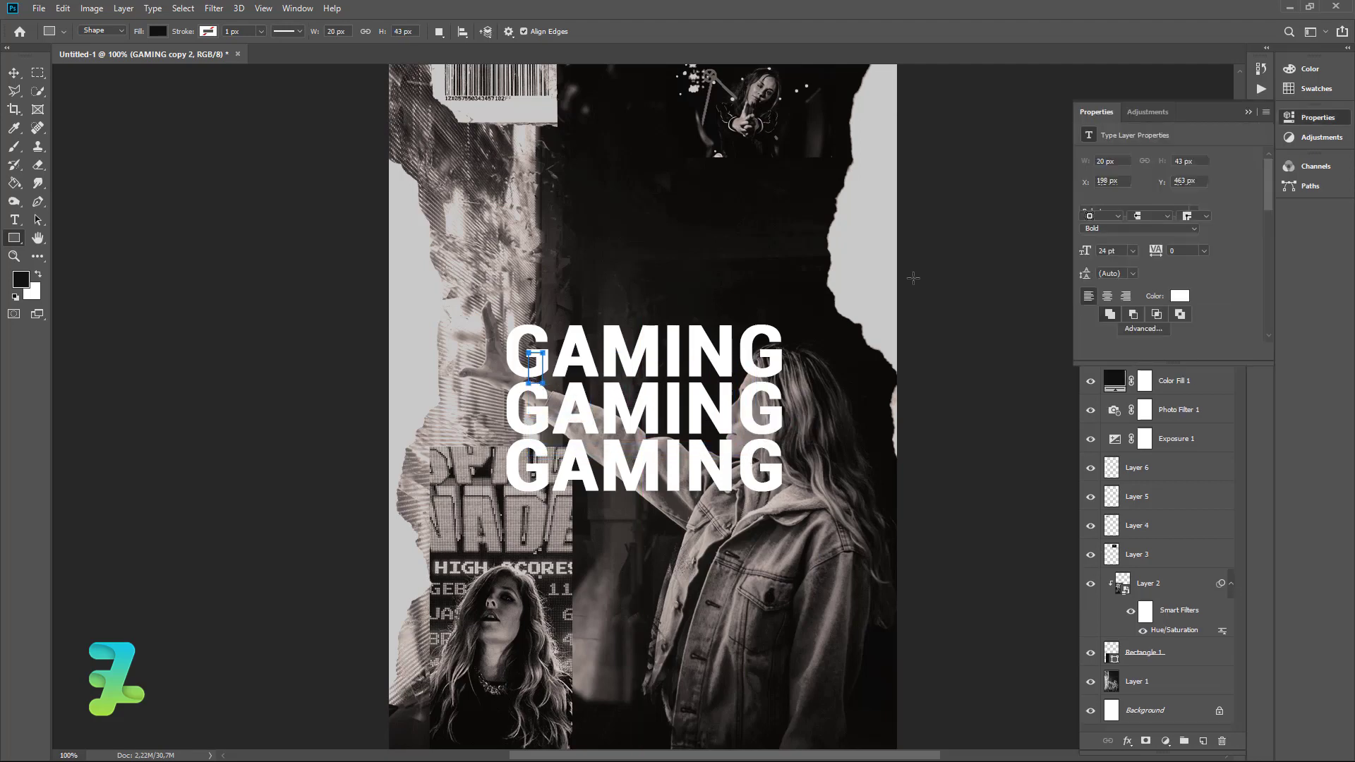
{"action": "left_click", "coordinate": [1245, 113]}
{"action": "key", "text": "ctrl+z"}
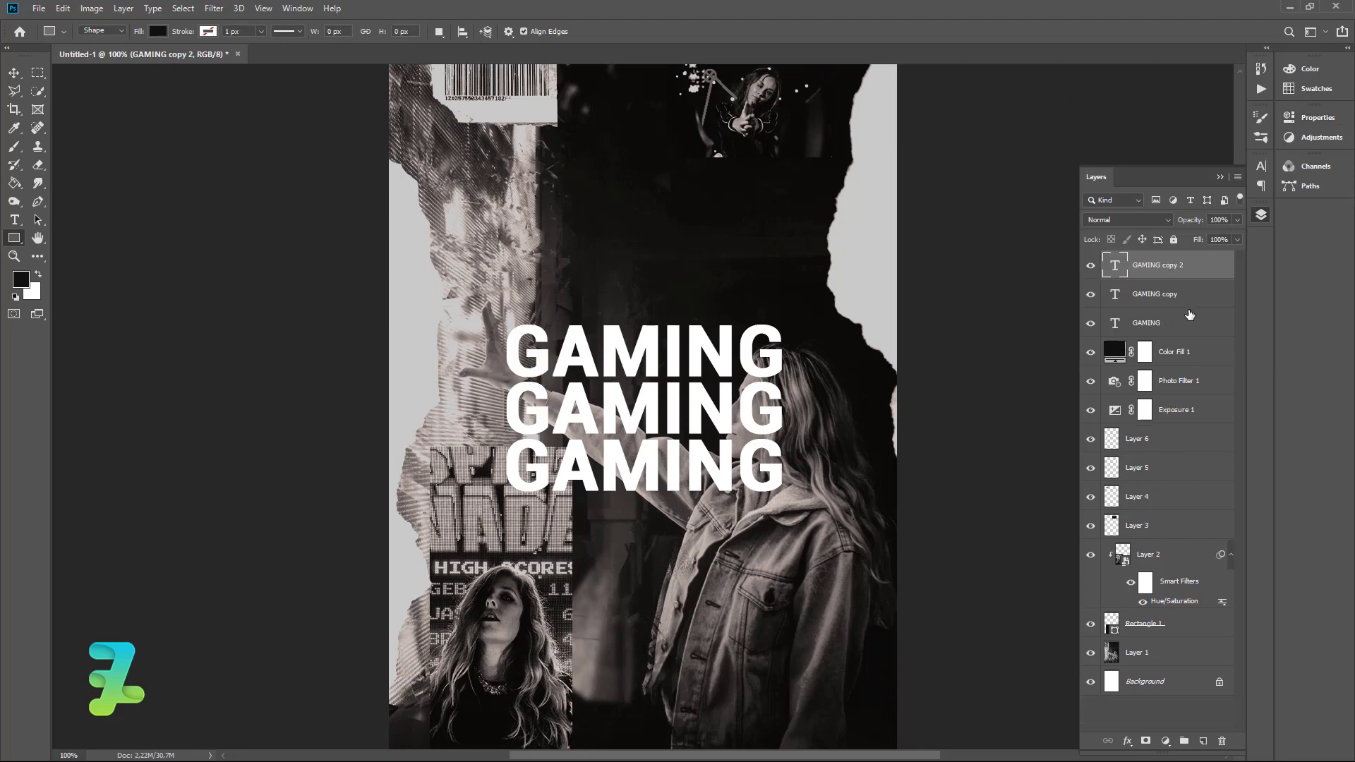
- Group the three GAMING layers, squash their height, and centre the group vertically
{"action": "left_click", "coordinate": [1179, 323], "text": "shift"}
{"action": "key", "text": "ctrl+g"}
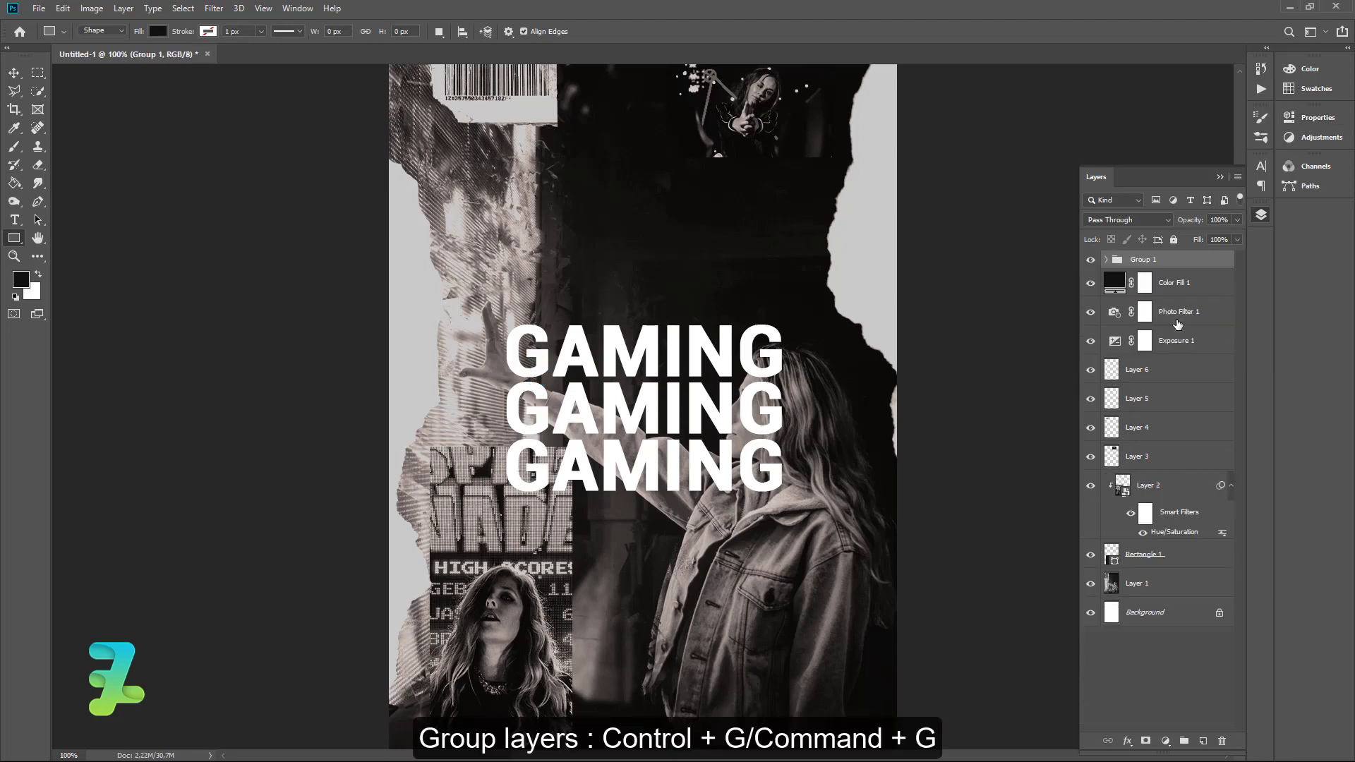
{"action": "key", "text": "ctrl+t"}
{"action": "left_click_drag", "start_coordinate": [646, 327], "coordinate": [657, 399]}
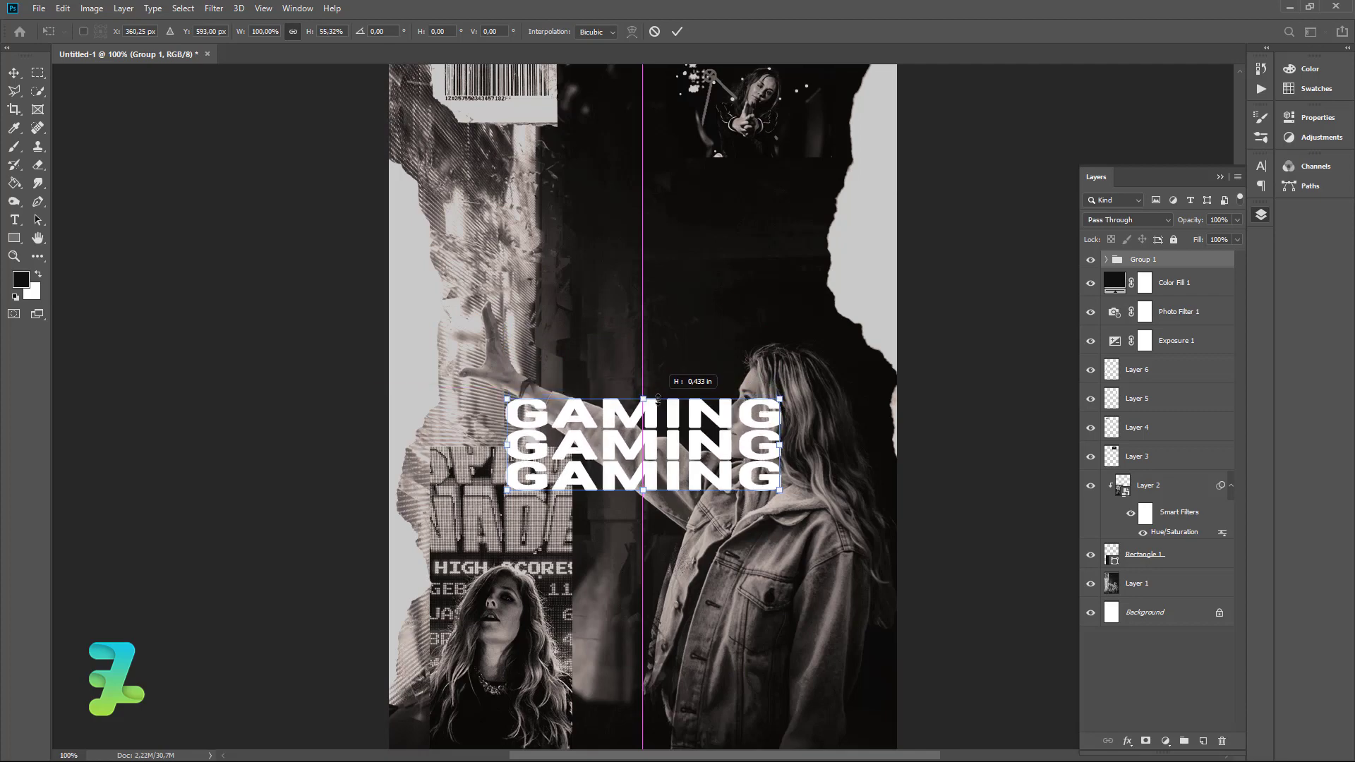
{"action": "key", "text": "Return"}
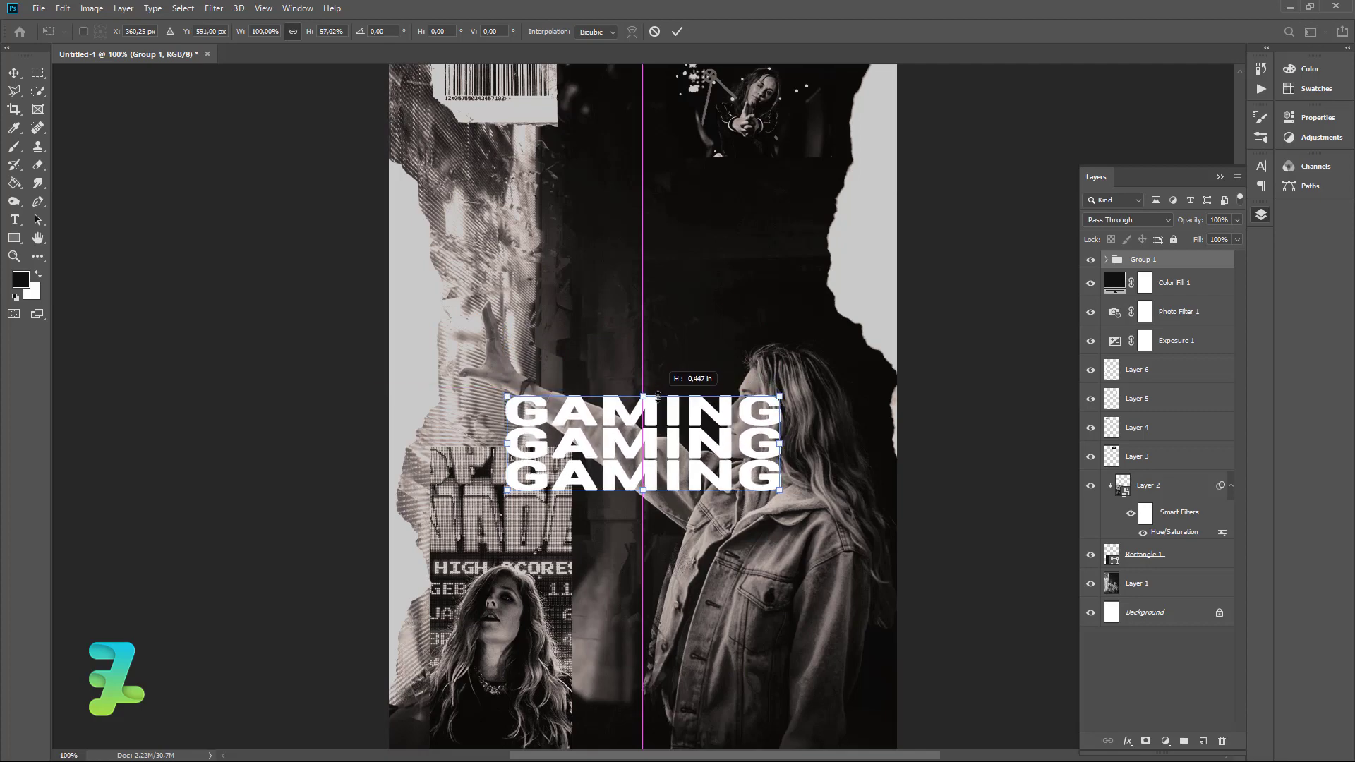
{"action": "key", "text": "ctrl+a"}
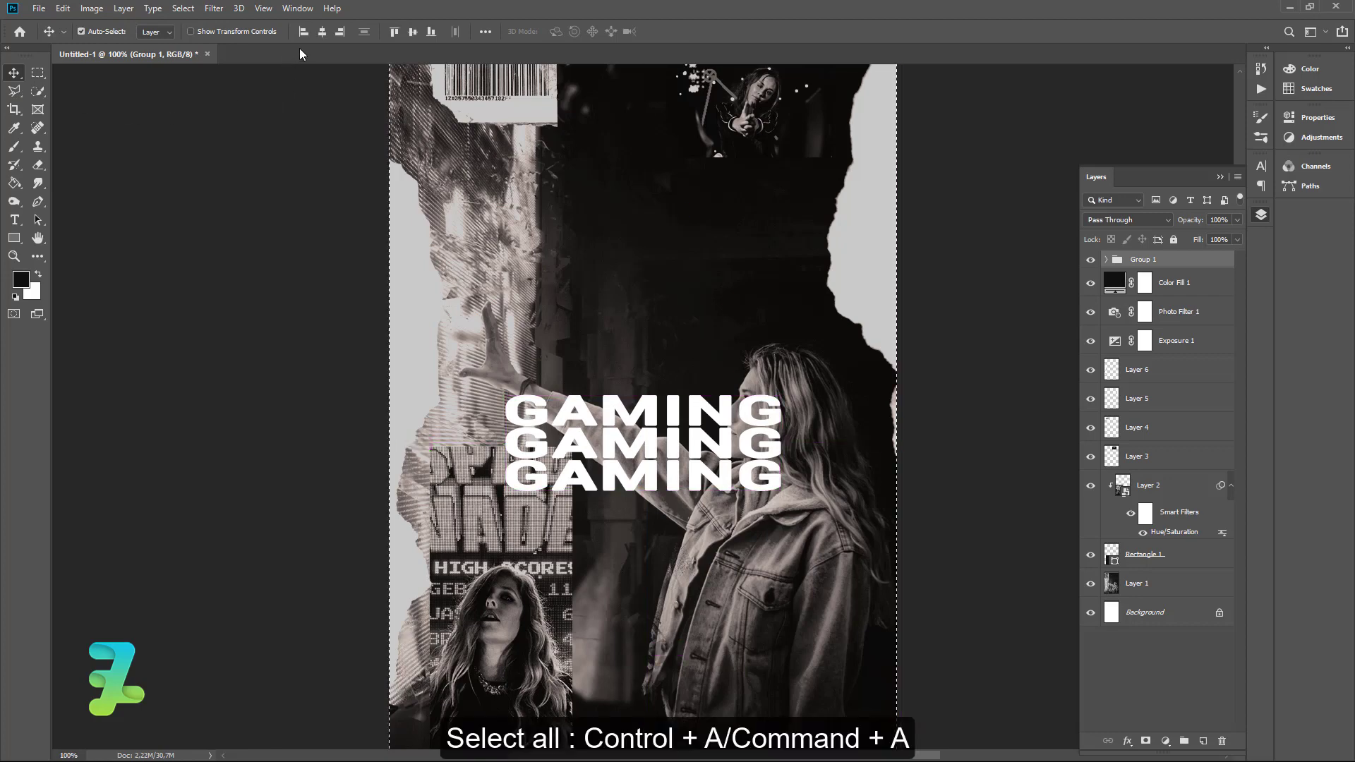
{"action": "left_click", "coordinate": [412, 33]}
{"action": "key", "text": "ctrl+d"}
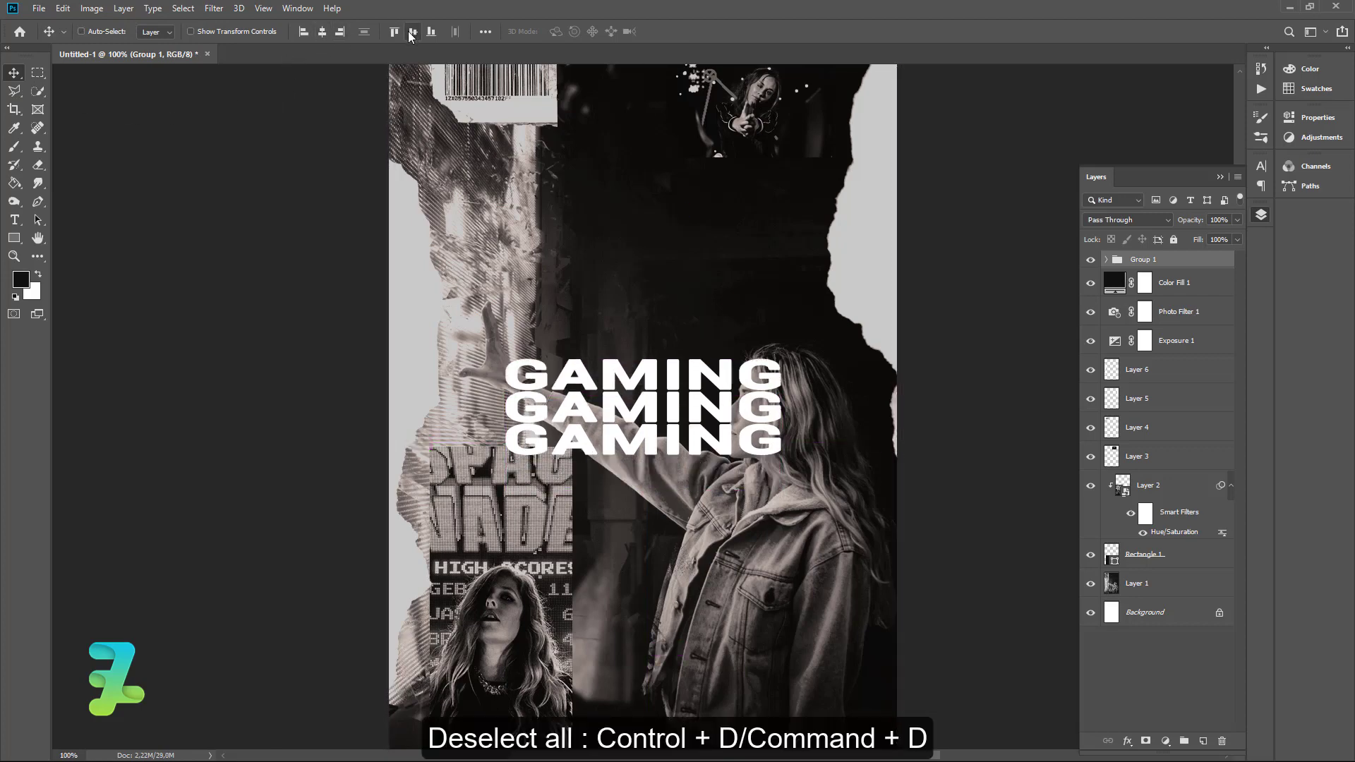
- Draw a dark 354 × 64 px bar, Rectangle 2, across the middle GAMING line
{"action": "left_click", "coordinate": [14, 238]}
{"action": "left_click_drag", "start_coordinate": [519, 384], "coordinate": [757, 428]}
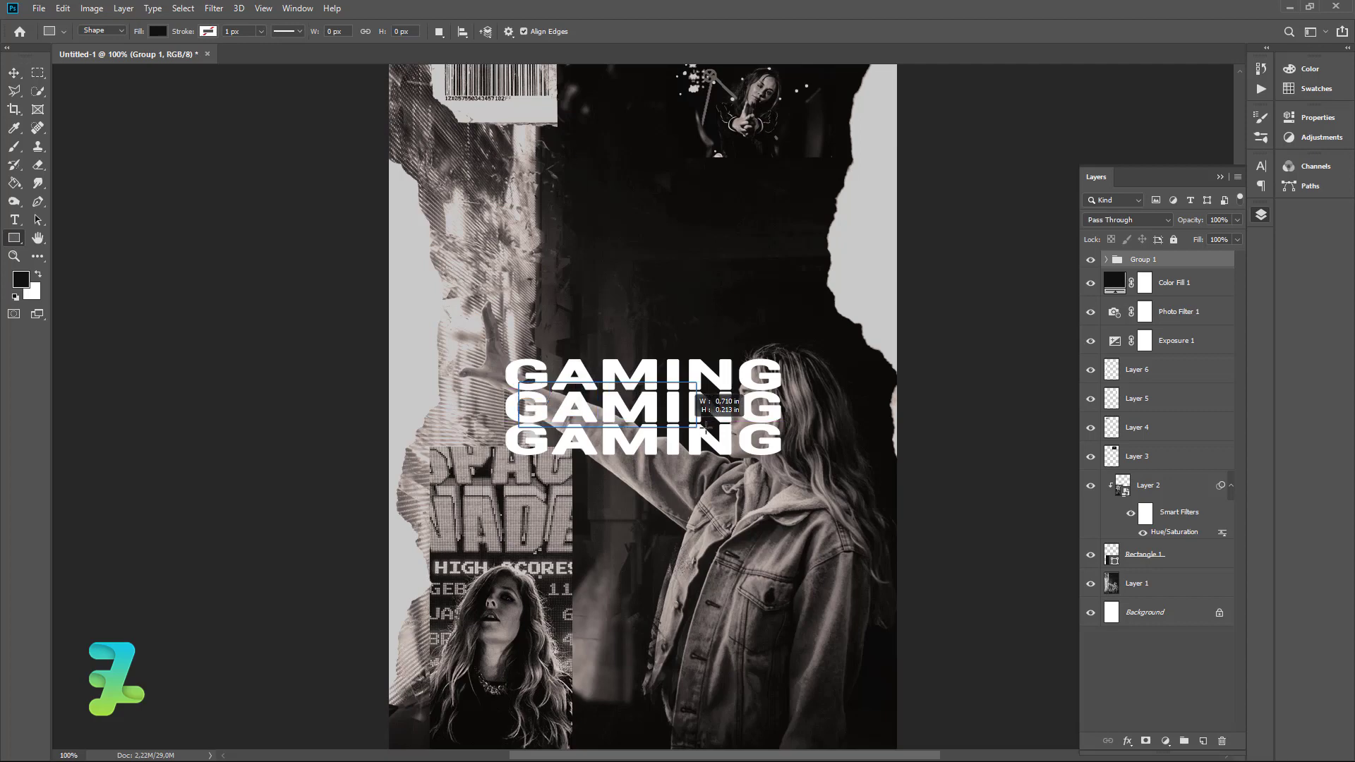
{"action": "left_click_drag", "start_coordinate": [765, 426], "coordinate": [770, 427]}
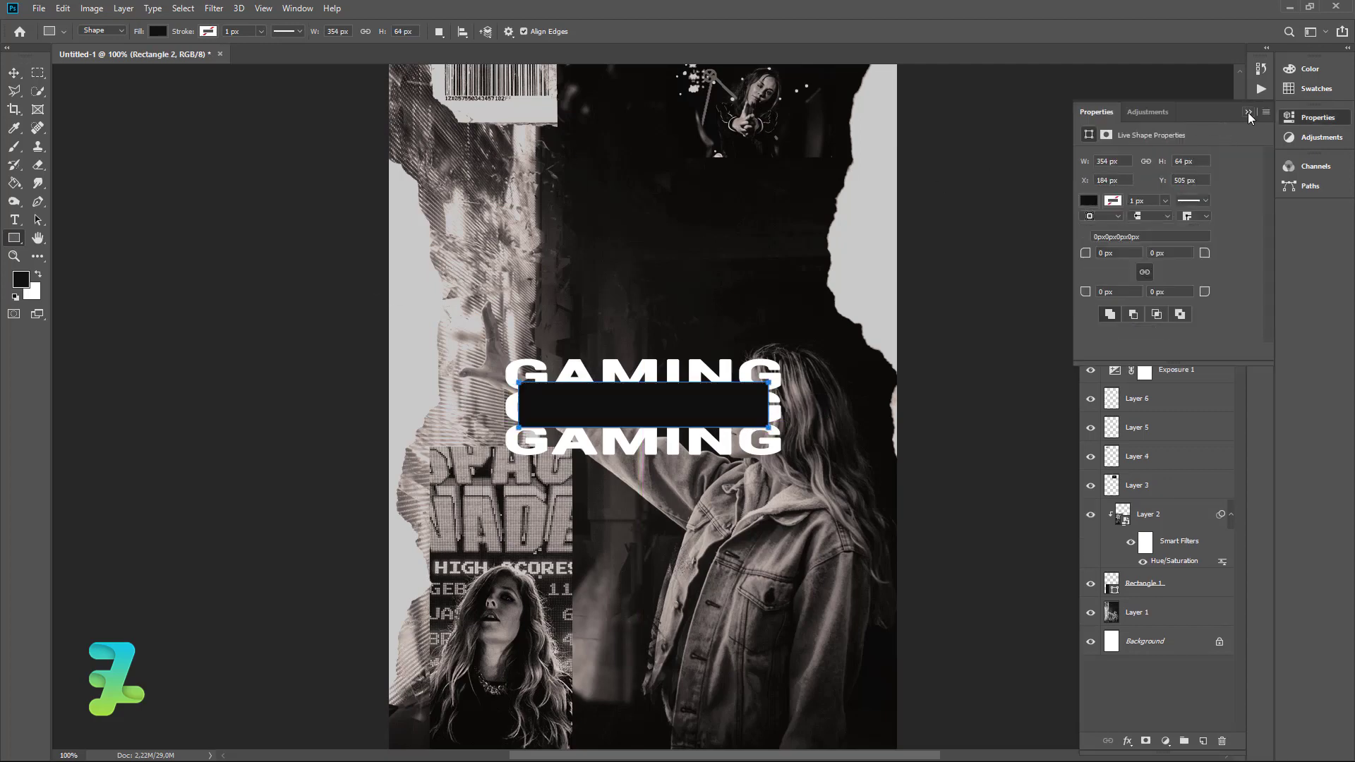
{"action": "left_click", "coordinate": [1249, 113]}
- Centre the dark bar horizontally on the canvas
{"action": "left_click", "coordinate": [13, 72]}
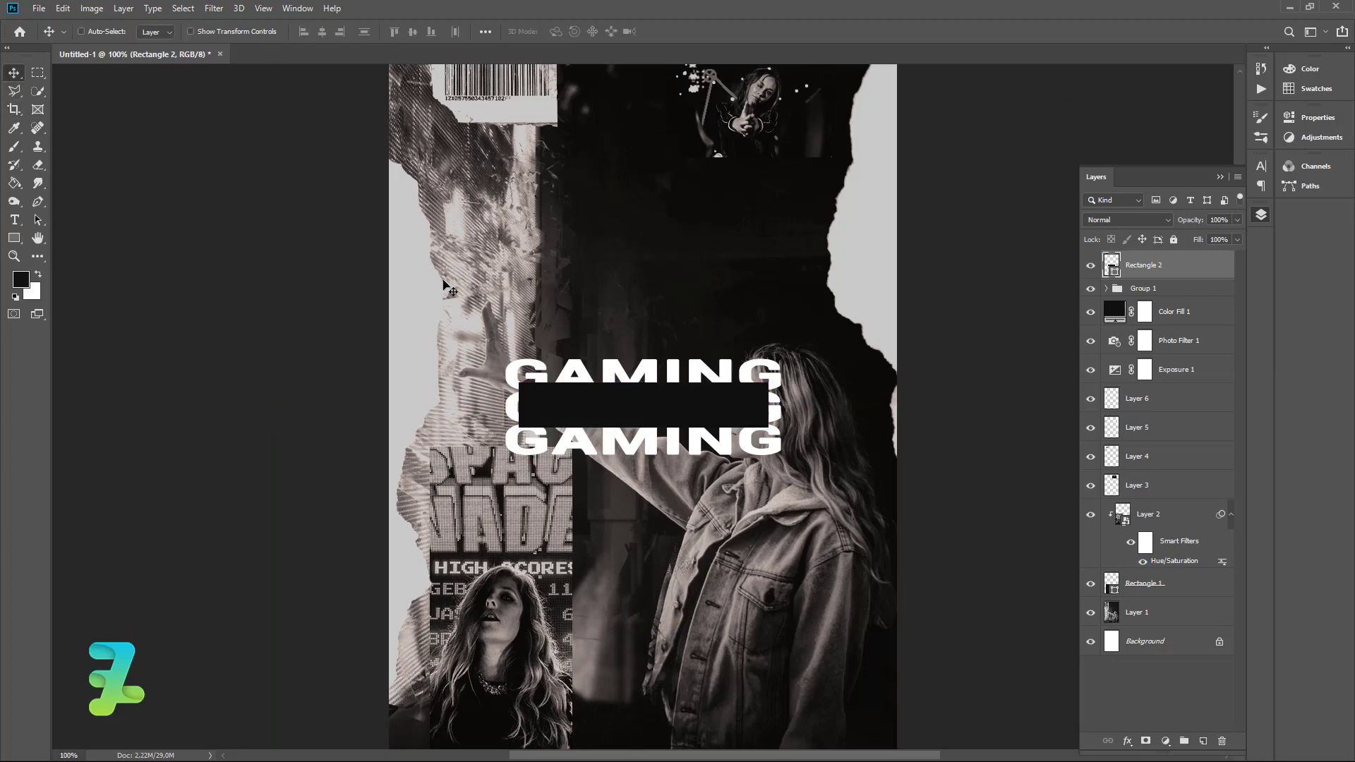
{"action": "key", "text": "ctrl+a"}
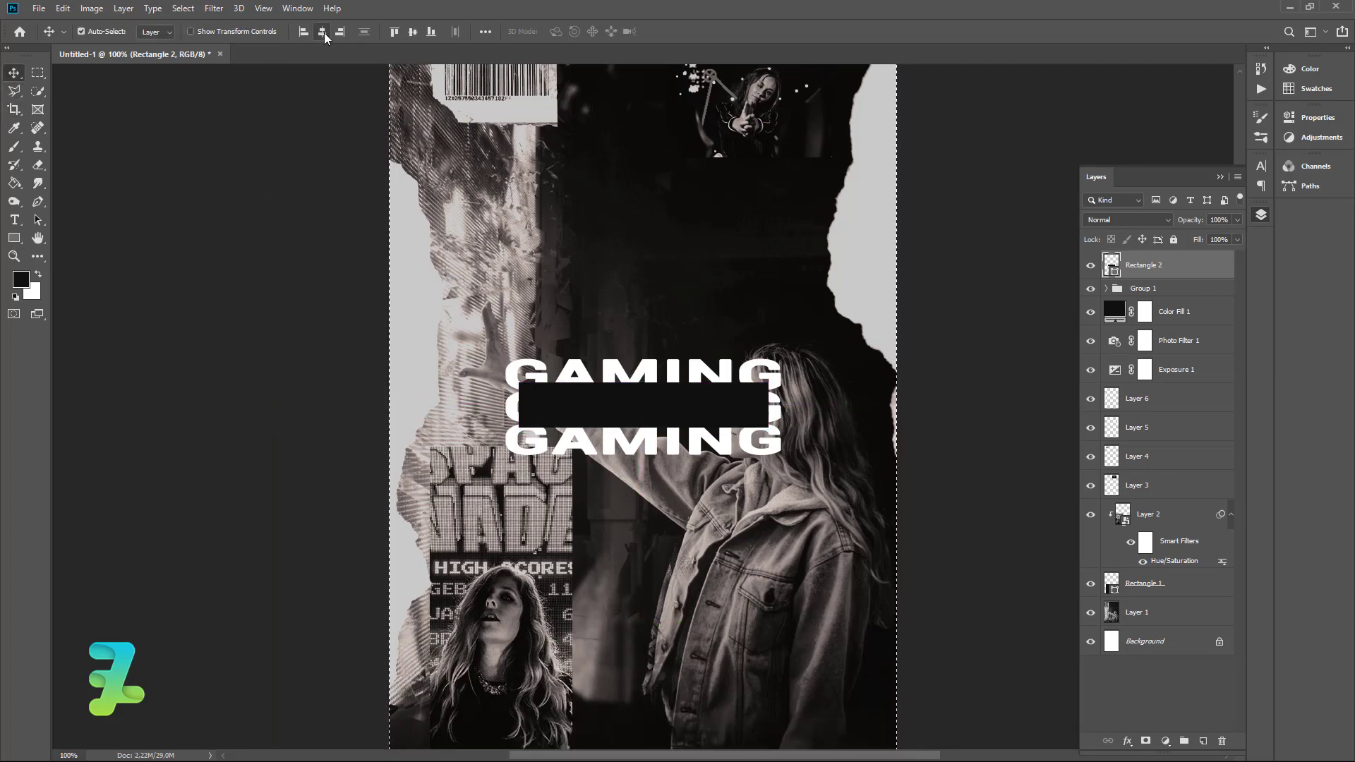
{"action": "left_click", "coordinate": [322, 32]}
{"action": "key", "text": "ctrl+d"}
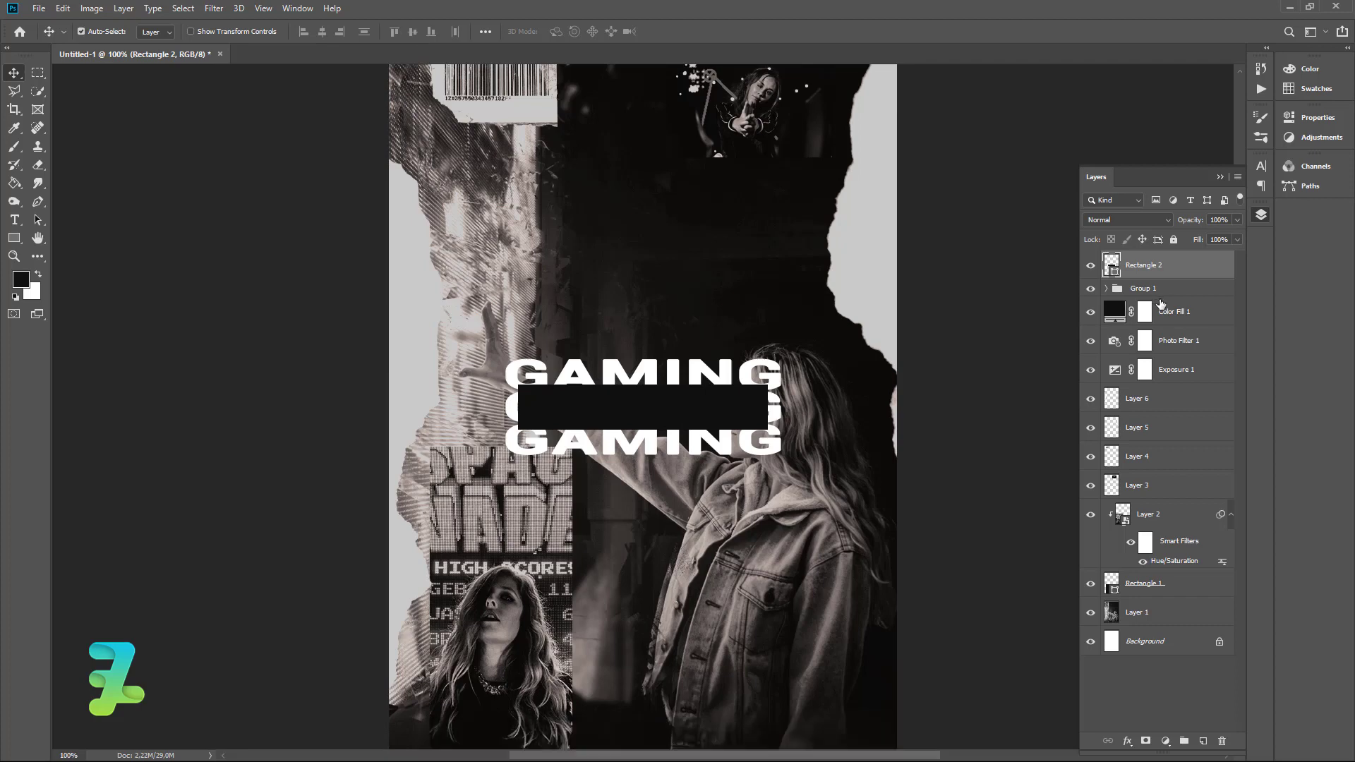
- Add a white text layer reading 'GAMING 24H' above the bar
{"action": "left_click", "coordinate": [14, 219]}
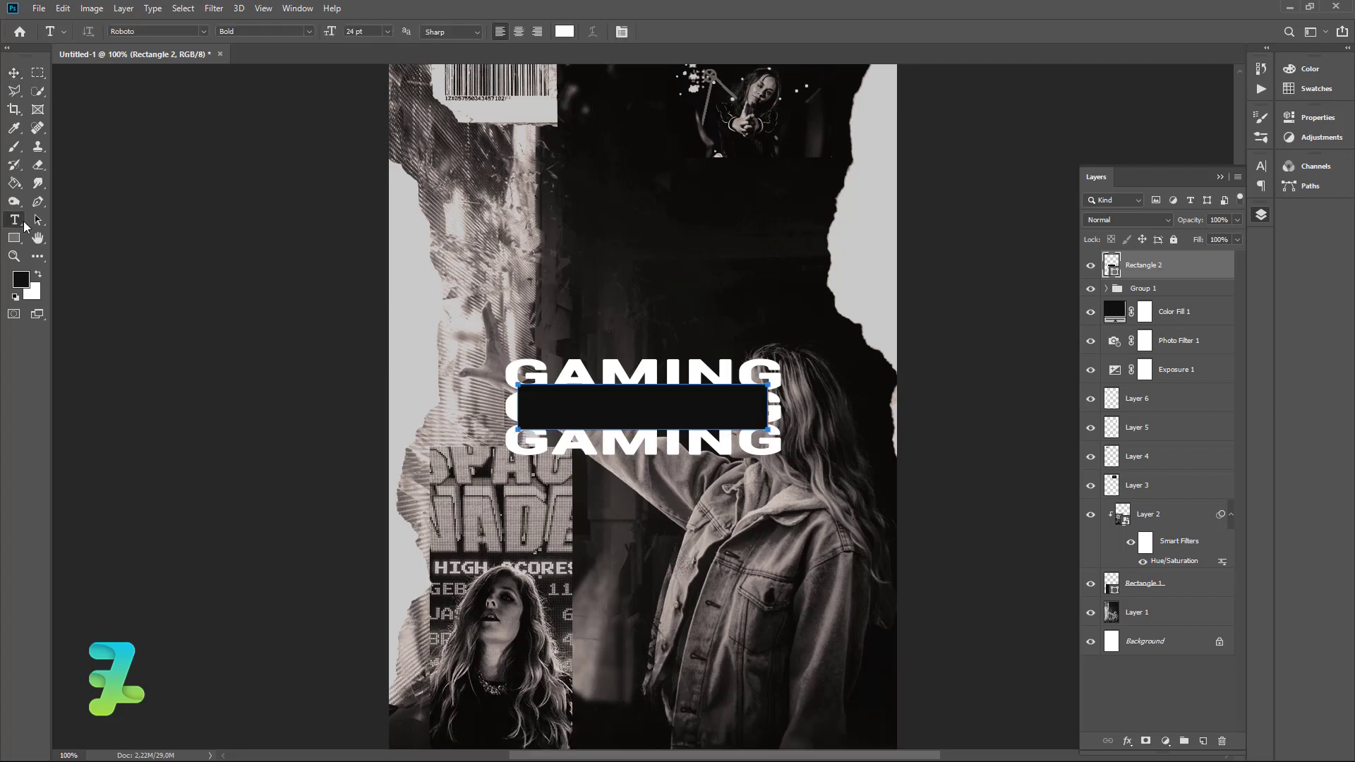
{"action": "left_click", "coordinate": [39, 275]}
{"action": "left_click", "coordinate": [527, 300]}
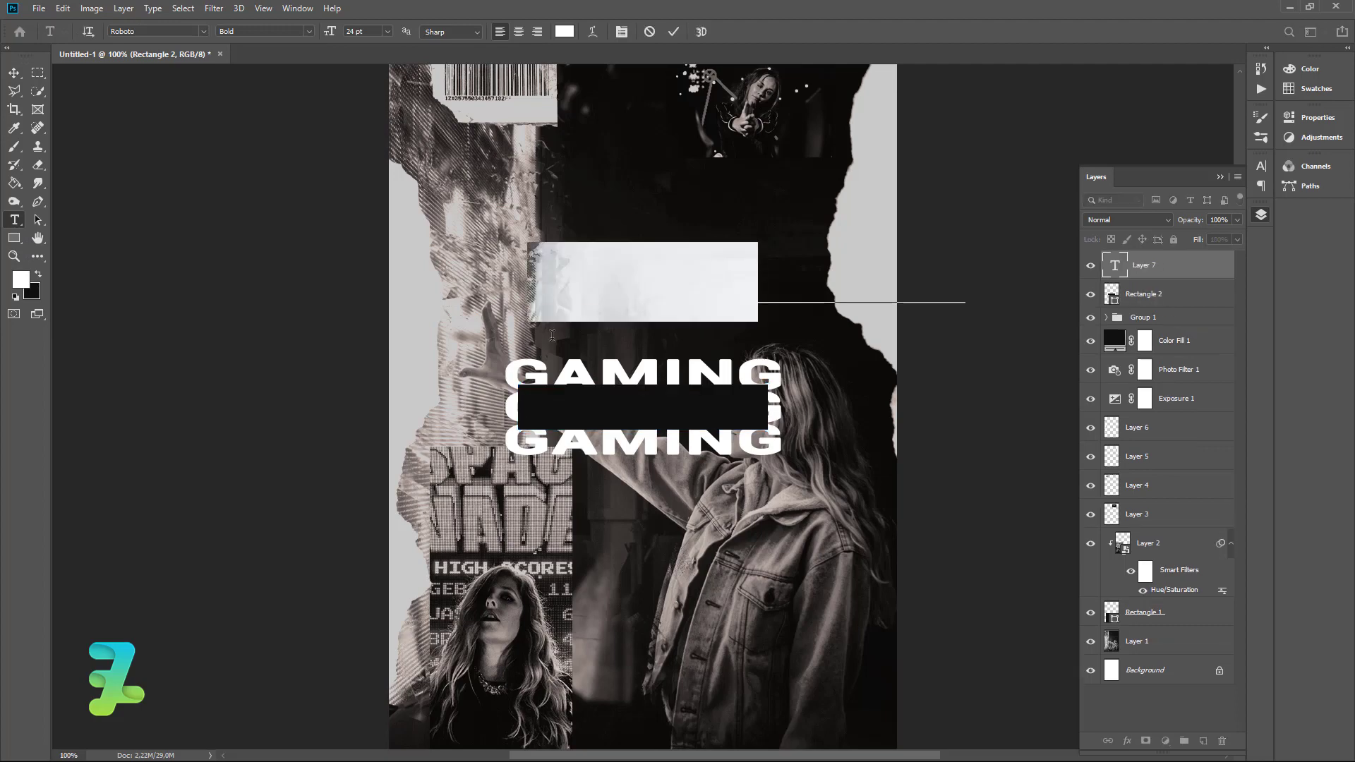
{"action": "type", "text": "GIpsum"}
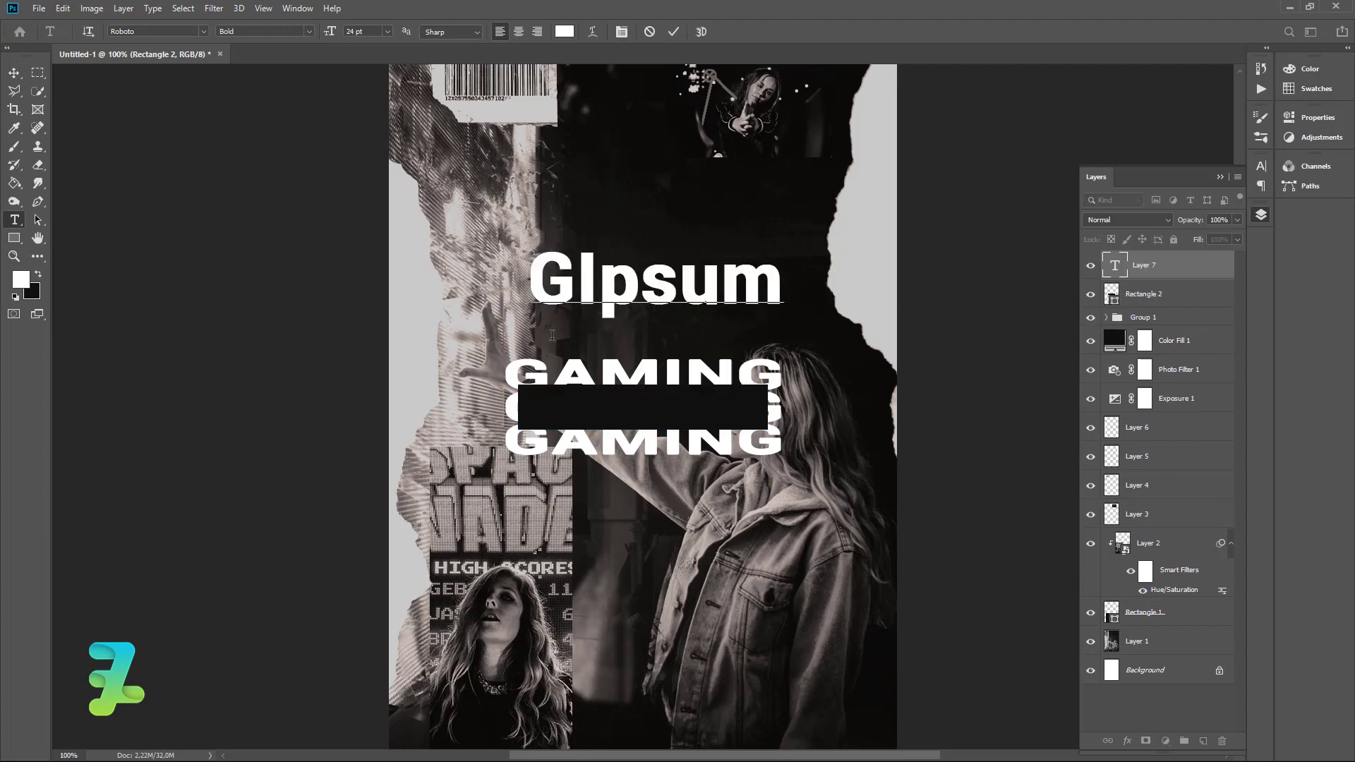
{"action": "key", "text": "BackSpace"}
{"action": "key", "text": "ctrl+a"}
{"action": "type", "text": "G"}
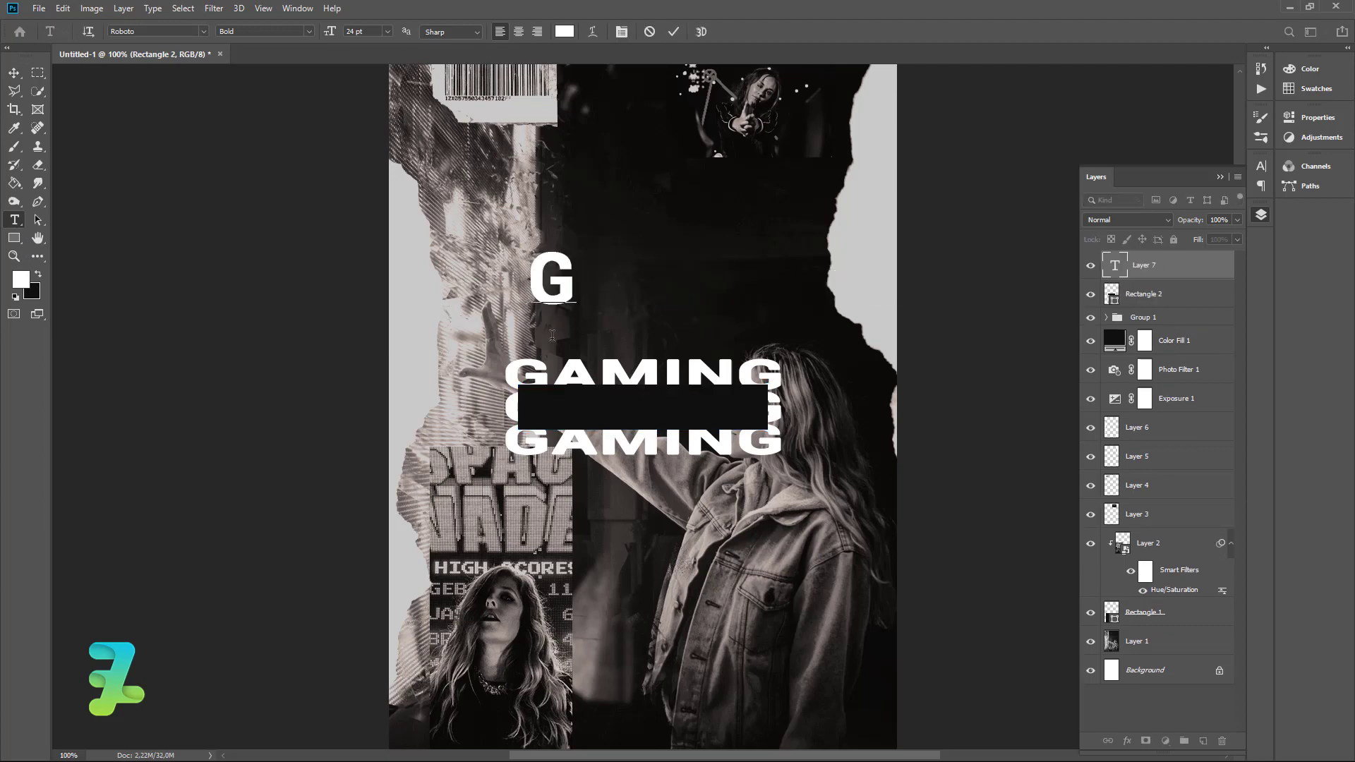
{"action": "type", "text": "AMIN"}
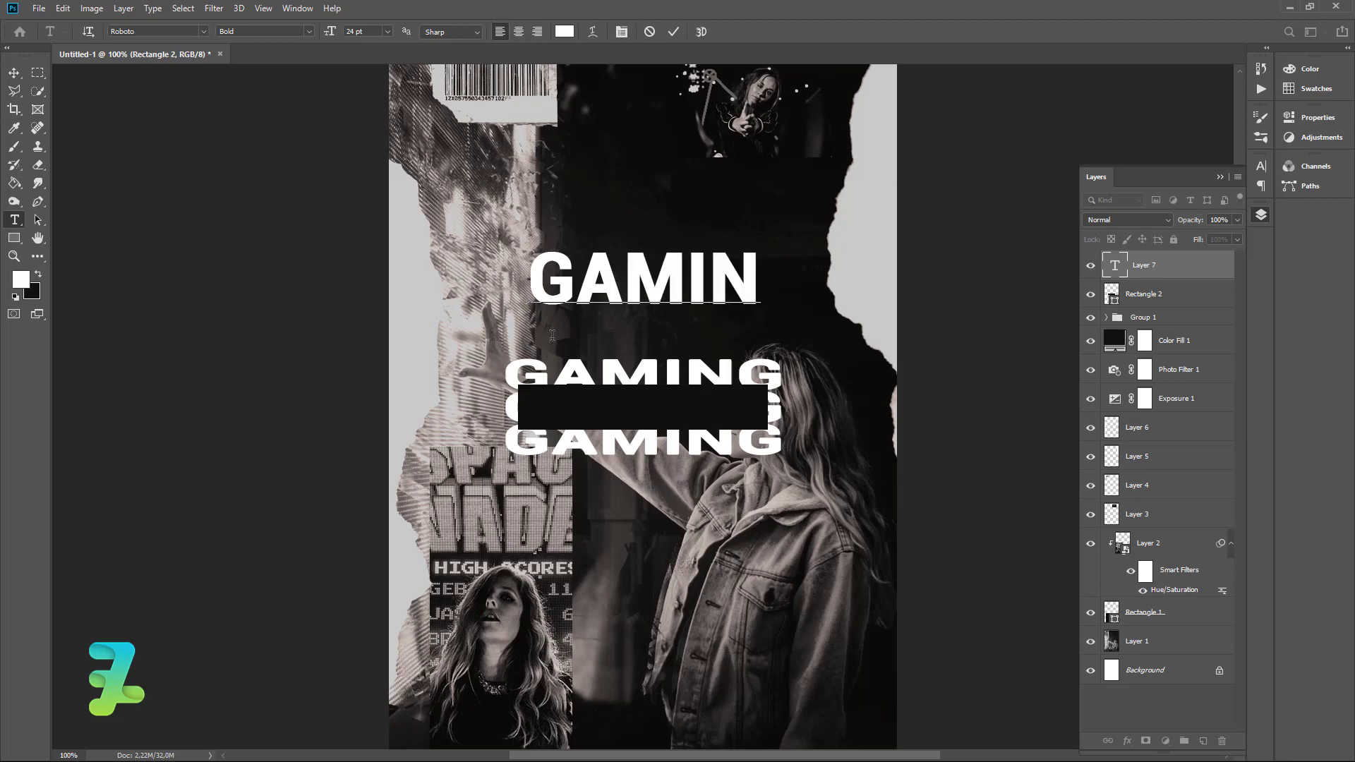
{"action": "type", "text": "G"}
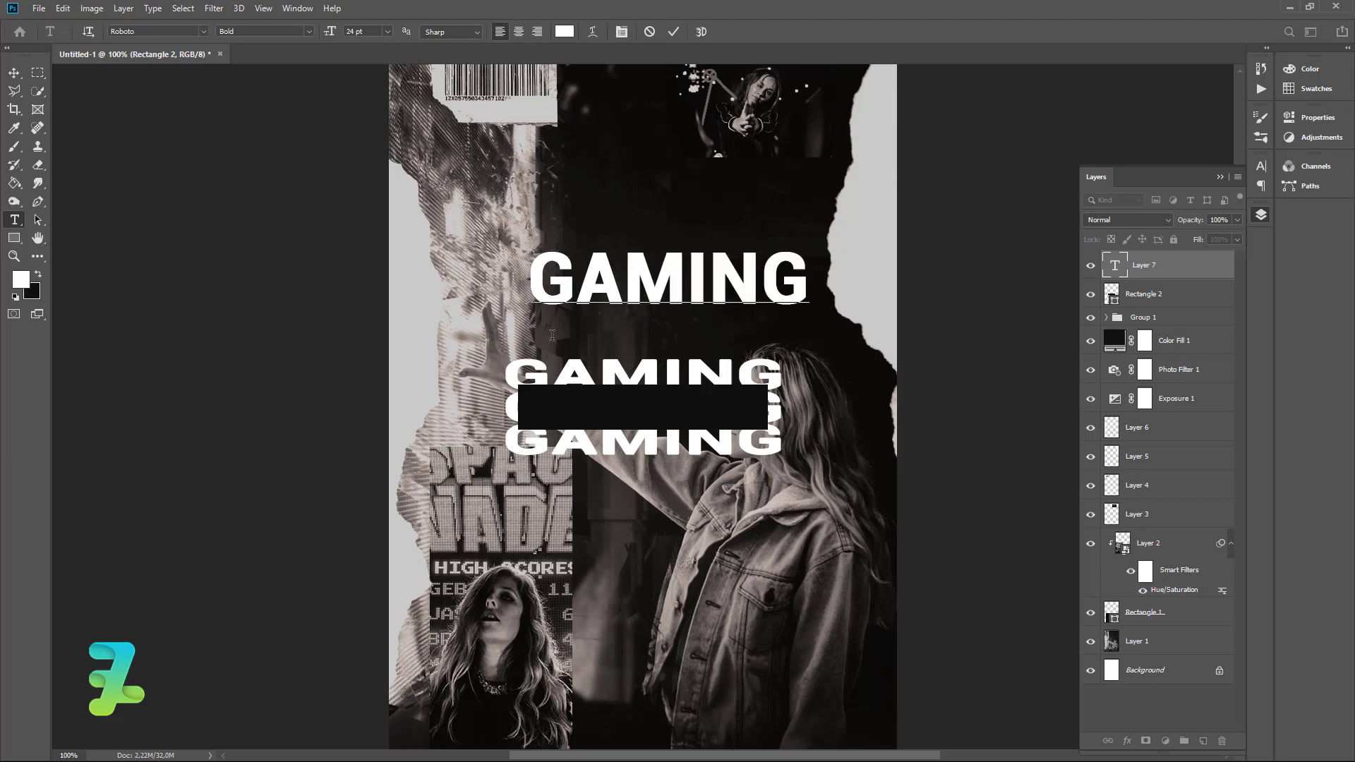
{"action": "type", "text": " 24"}
- Set the GAMING 24H text to 12 pt and move it into the black box
{"action": "key", "text": "ctrl+a"}
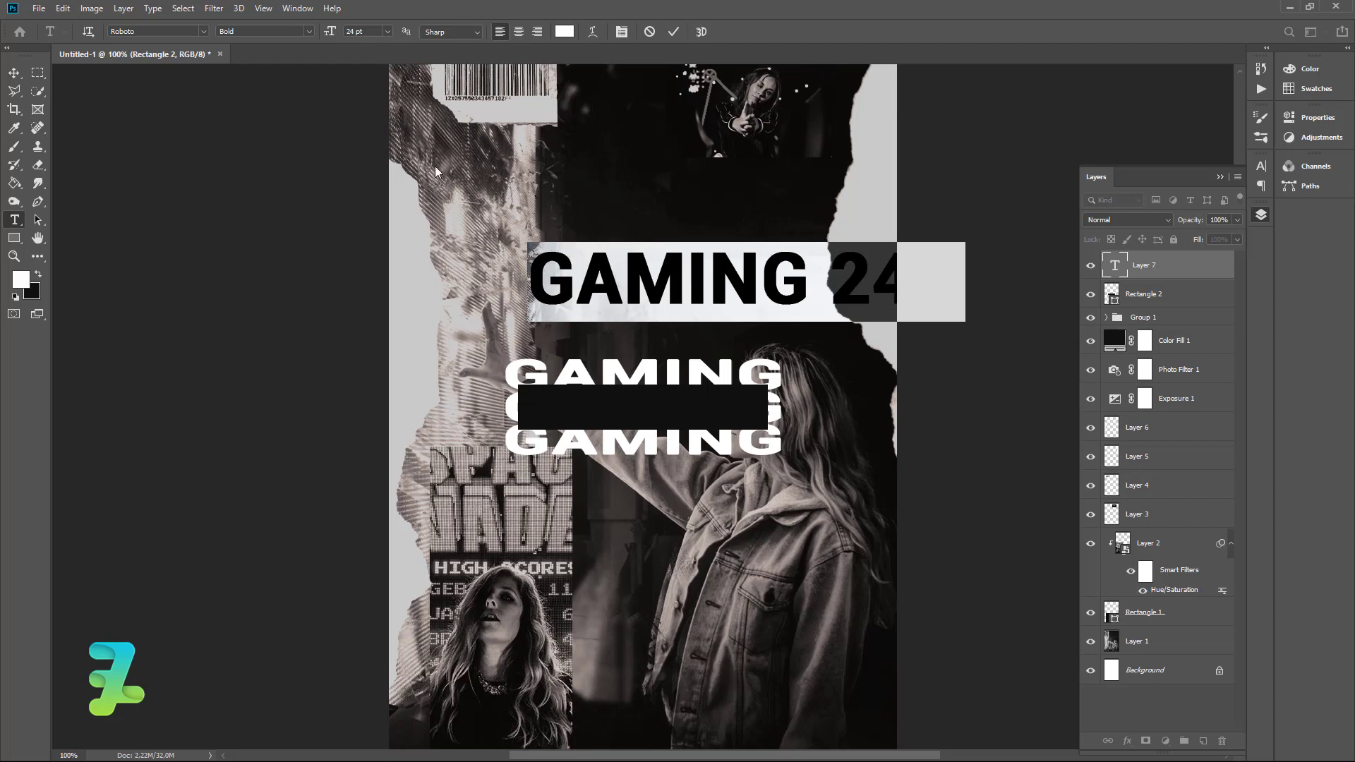
{"action": "left_click", "coordinate": [387, 33]}
{"action": "left_click", "coordinate": [368, 107]}
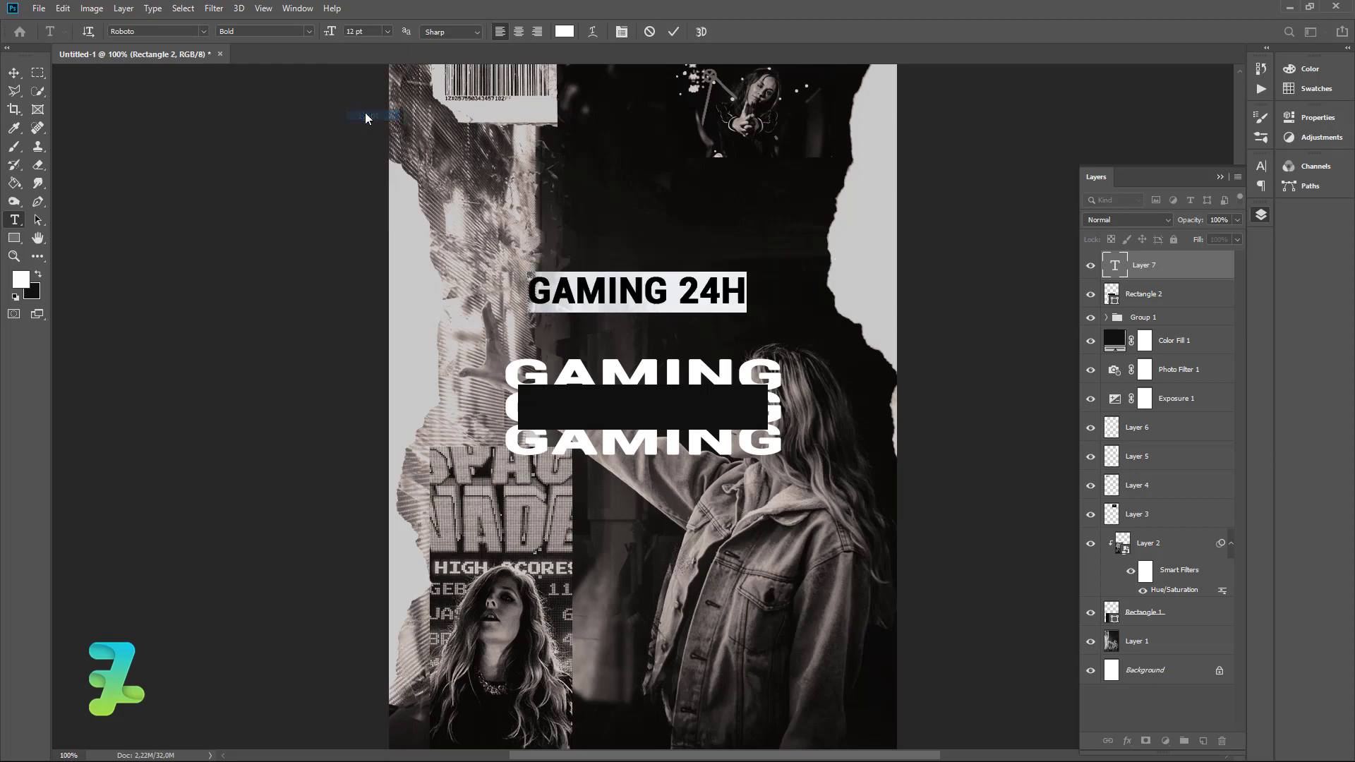
{"action": "left_click", "coordinate": [13, 73]}
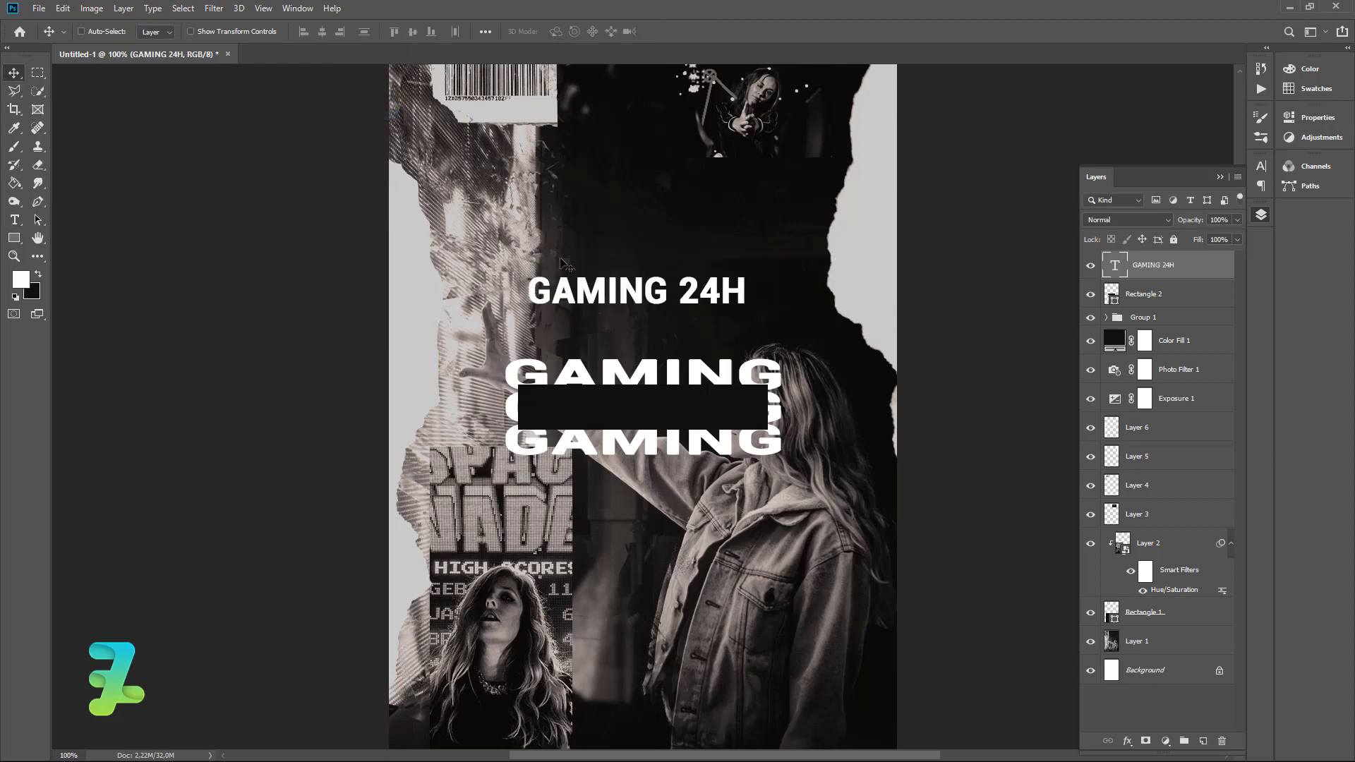
{"action": "left_click_drag", "start_coordinate": [586, 298], "coordinate": [584, 414]}
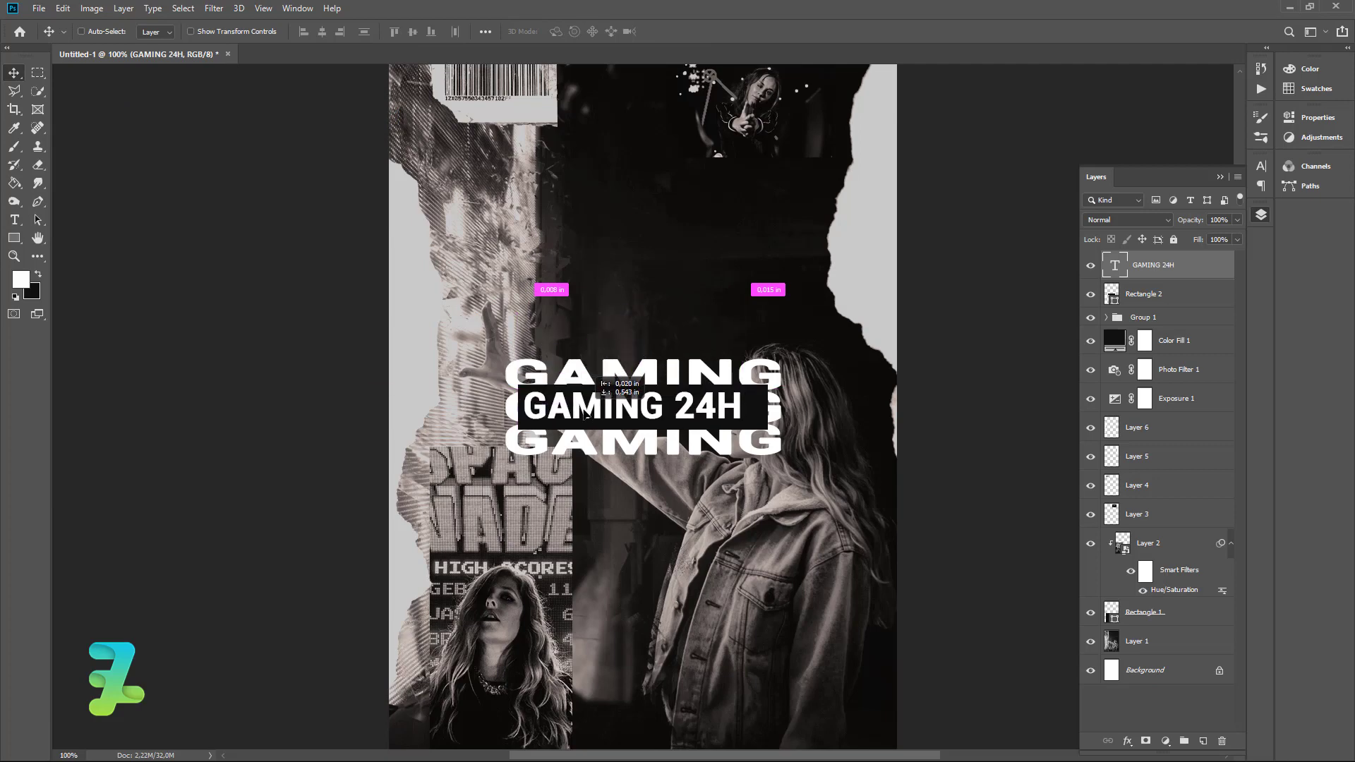
{"action": "left_click_drag", "start_coordinate": [584, 414], "coordinate": [587, 415]}
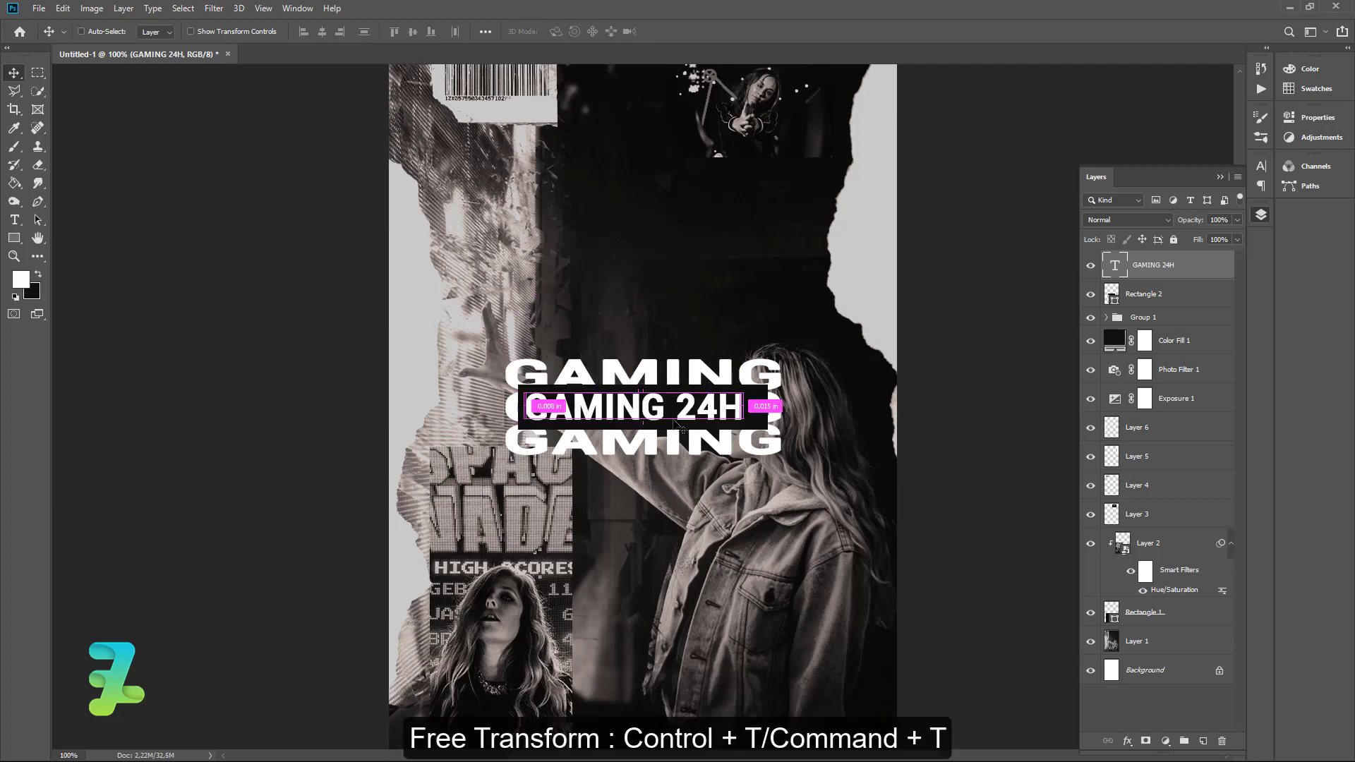
- Widen the GAMING 24H text to about 111% and centre it in the black box
{"action": "key", "text": "ctrl+t"}
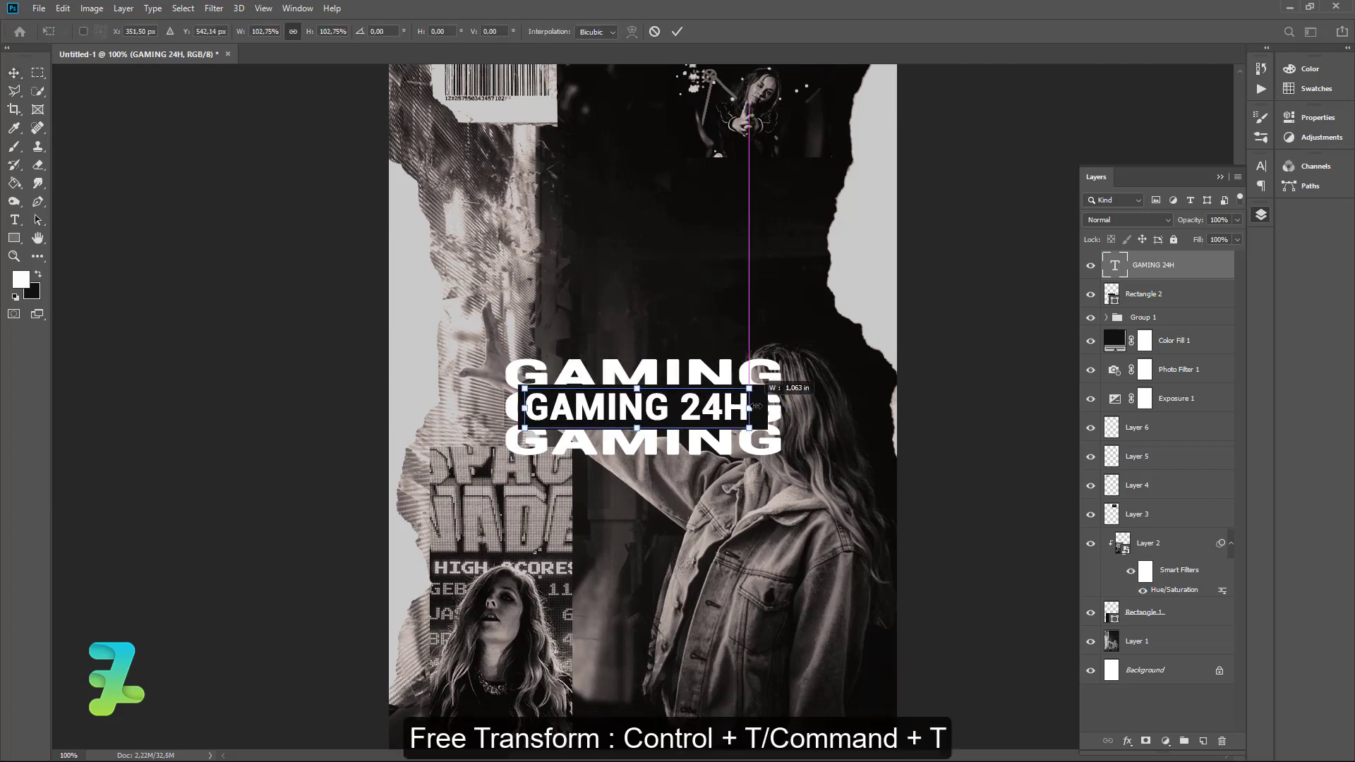
{"action": "left_click_drag", "start_coordinate": [745, 407], "coordinate": [768, 407]}
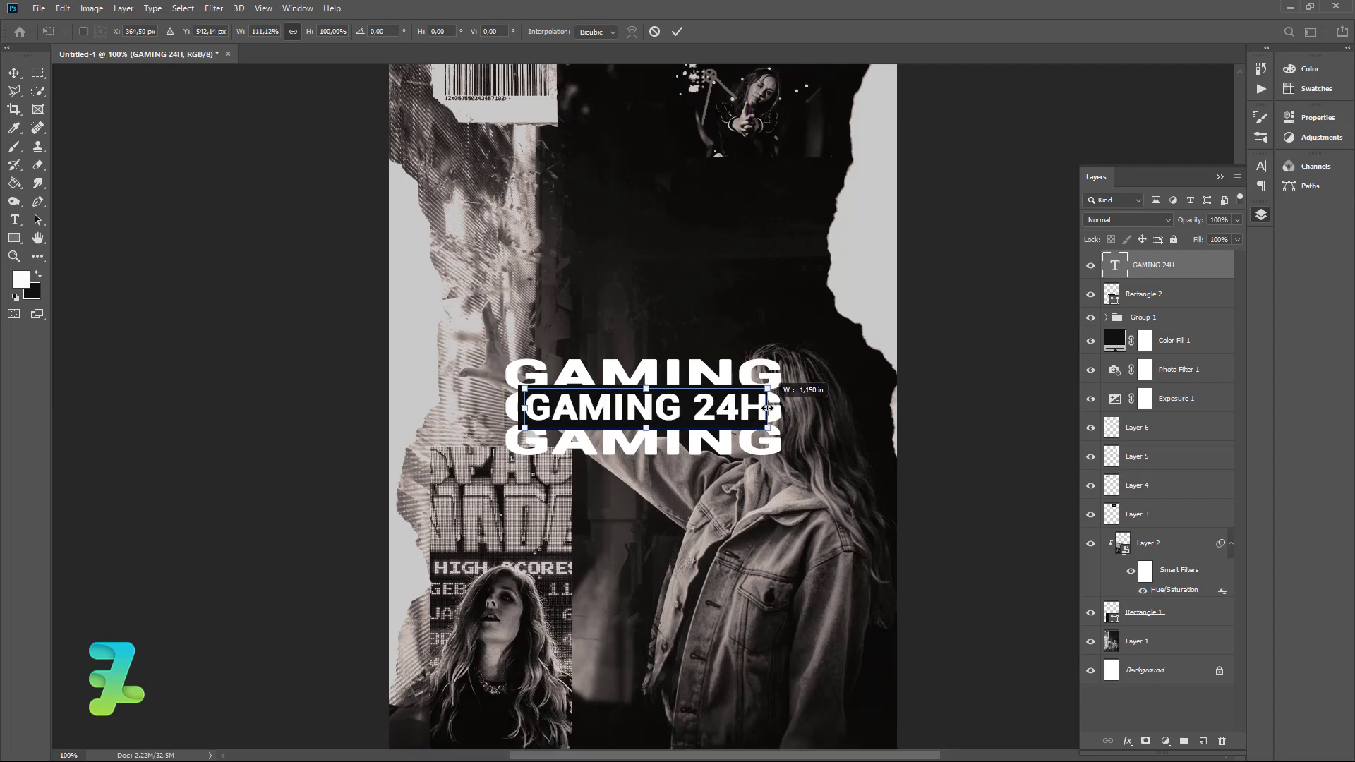
{"action": "key", "text": "Return"}
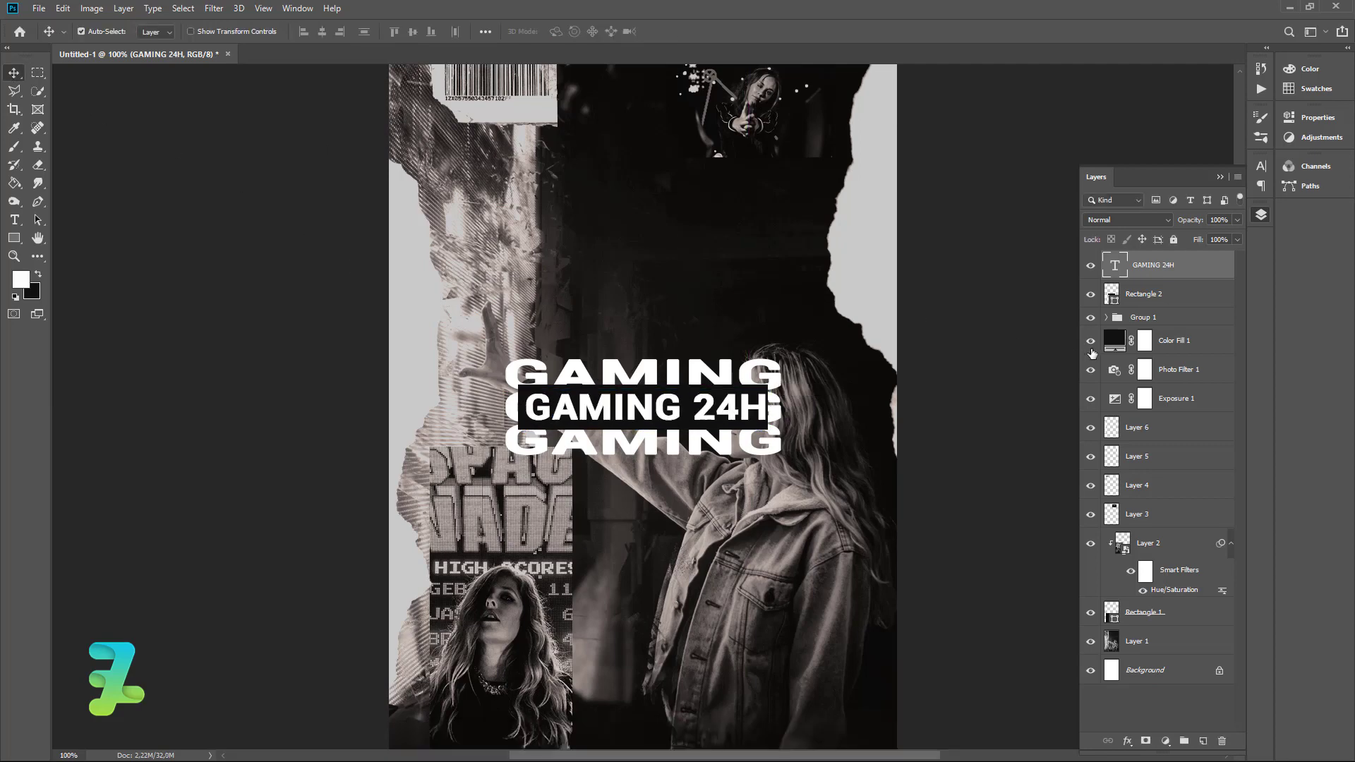
{"action": "left_click", "coordinate": [1112, 344], "text": "ctrl"}
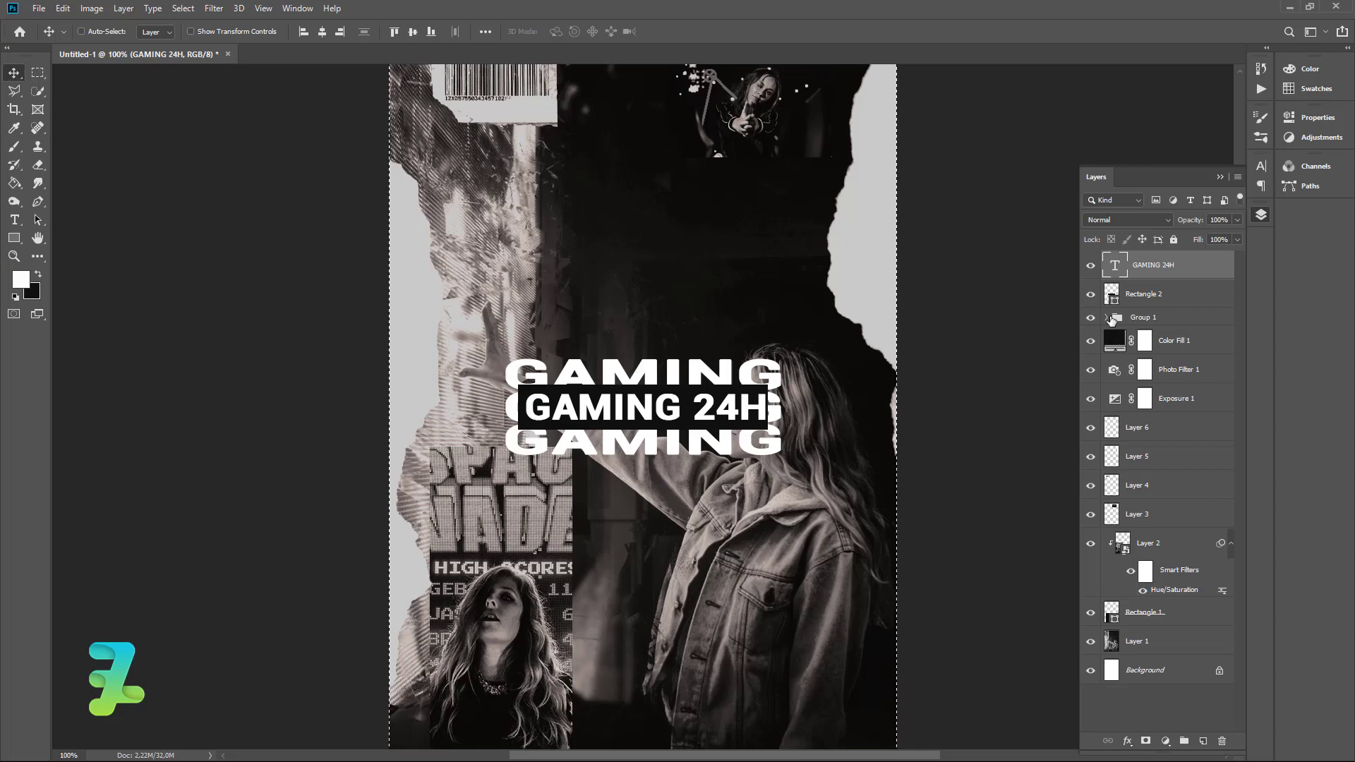
{"action": "left_click", "coordinate": [1112, 296], "text": "ctrl"}
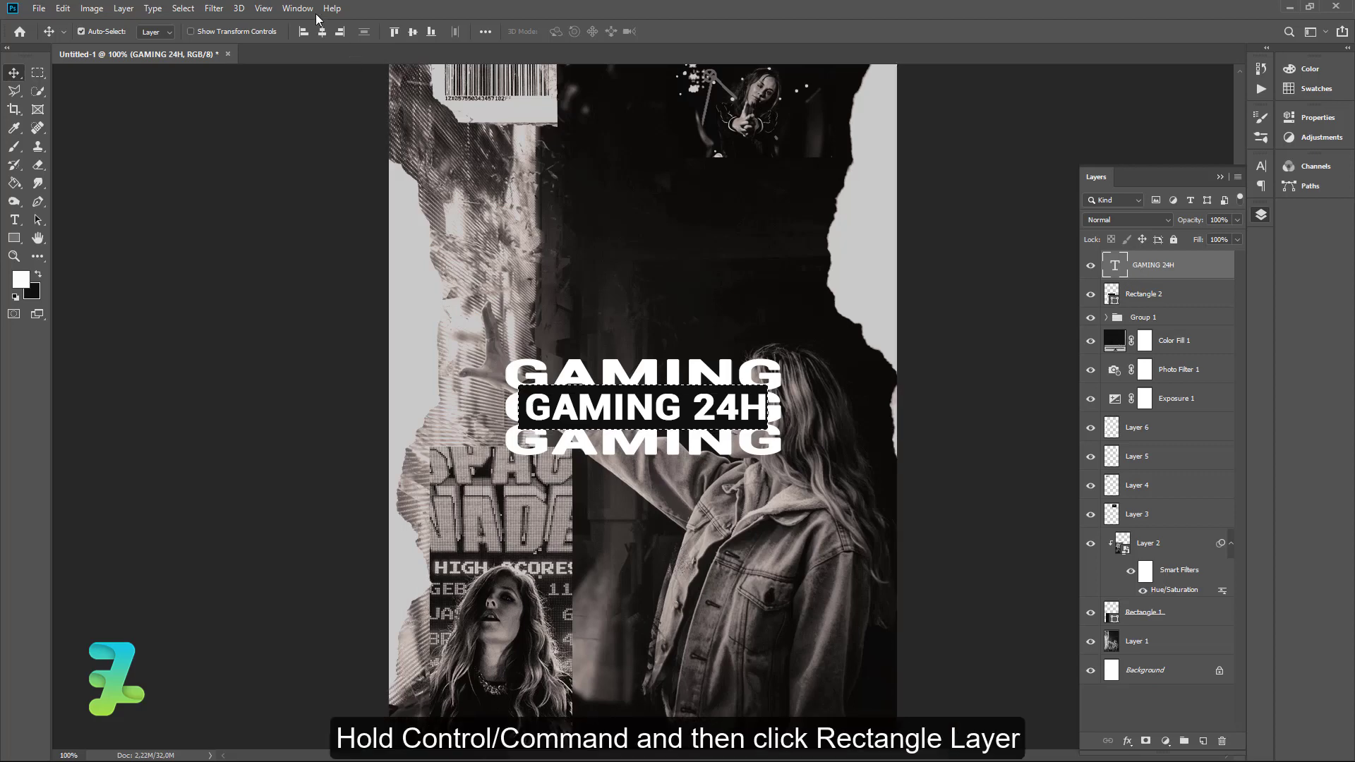
{"action": "left_click", "coordinate": [321, 31]}
{"action": "left_click", "coordinate": [412, 31]}
{"action": "key", "text": "ctrl+d"}
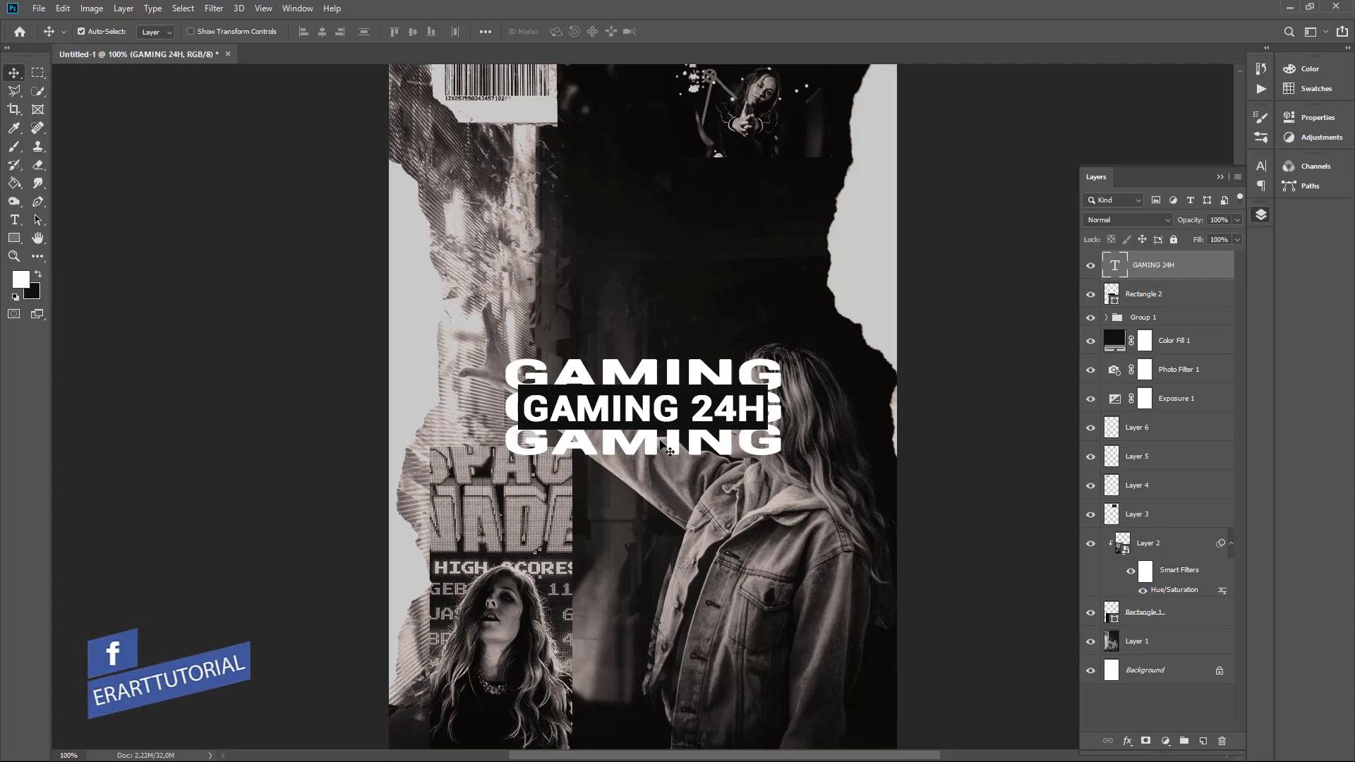
- Shrink the GAMING 24H text slightly and re-centre it within Rectangle 2
{"action": "key", "text": "ctrl+plus"}
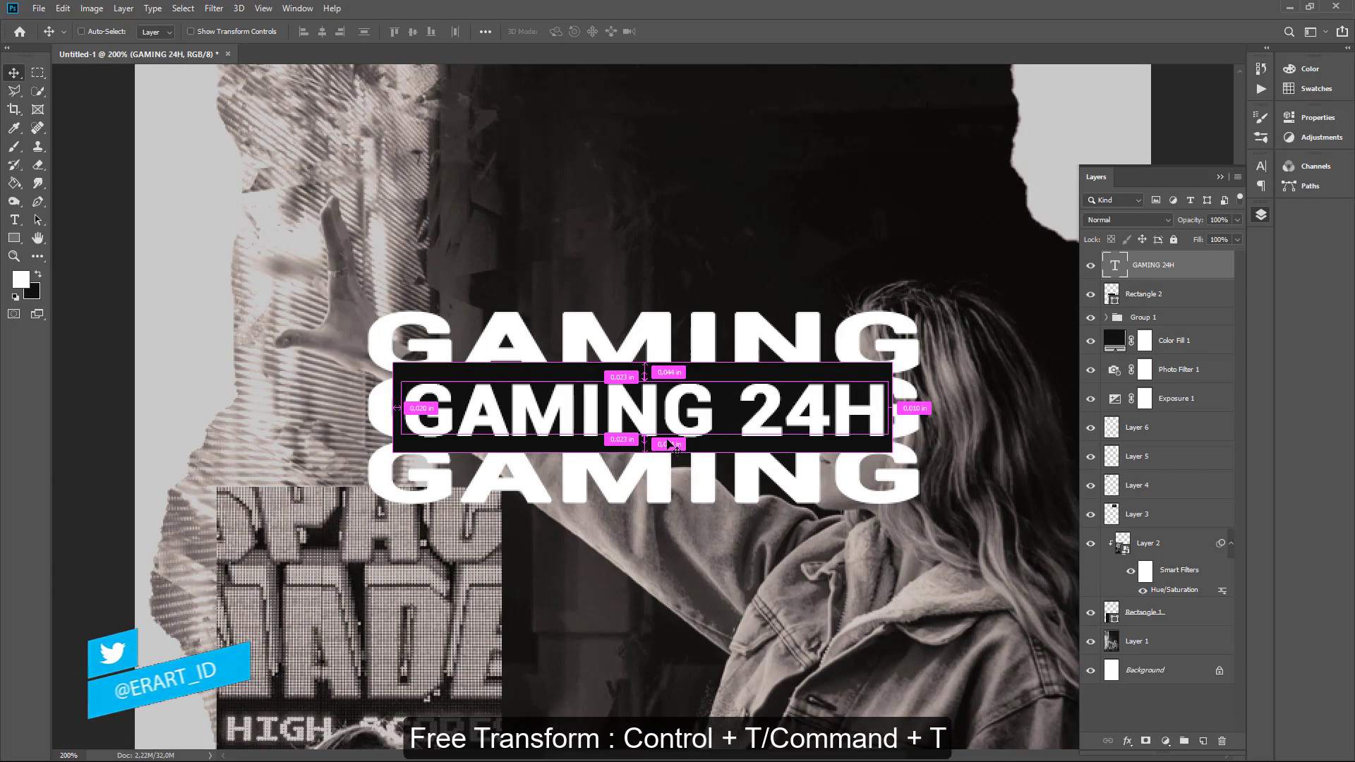
{"action": "key", "text": "ctrl+t"}
{"action": "left_click_drag", "start_coordinate": [879, 378], "coordinate": [856, 381]}
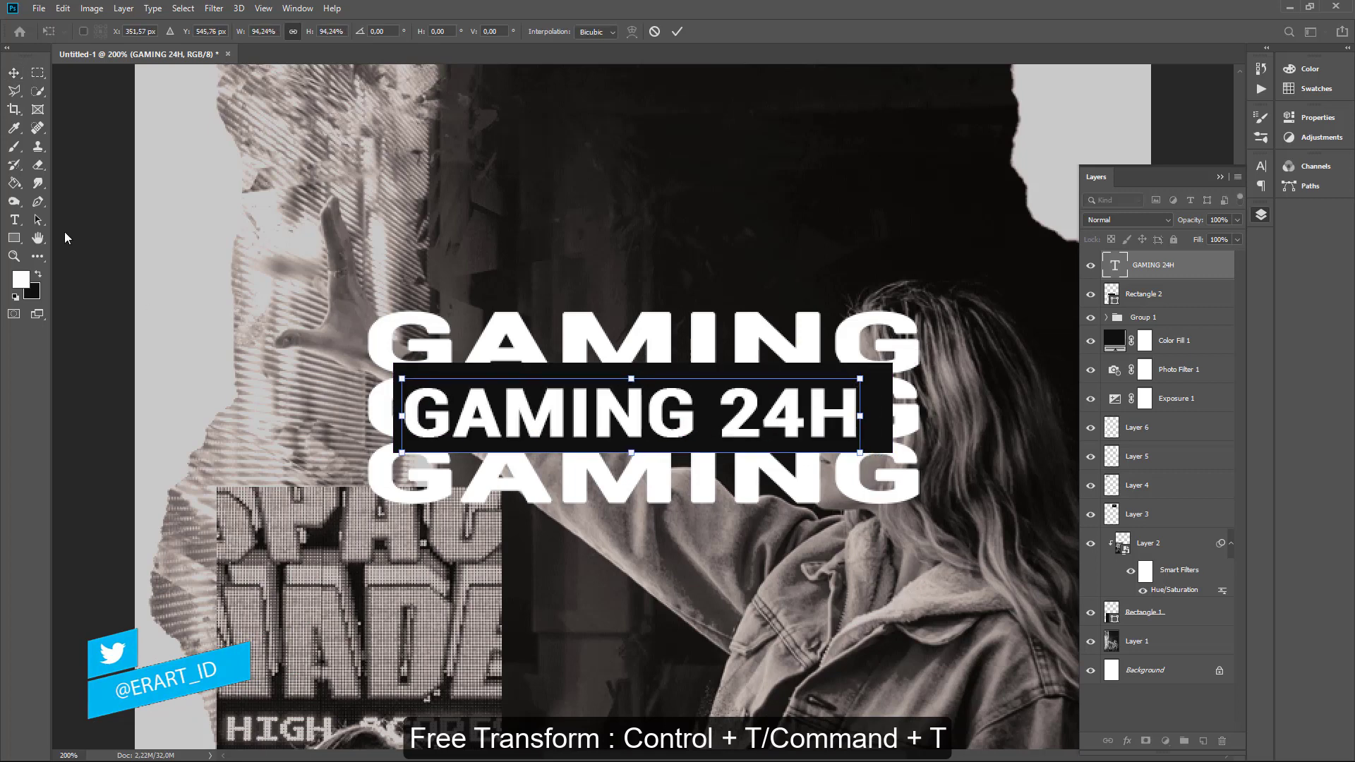
{"action": "key", "text": "Return"}
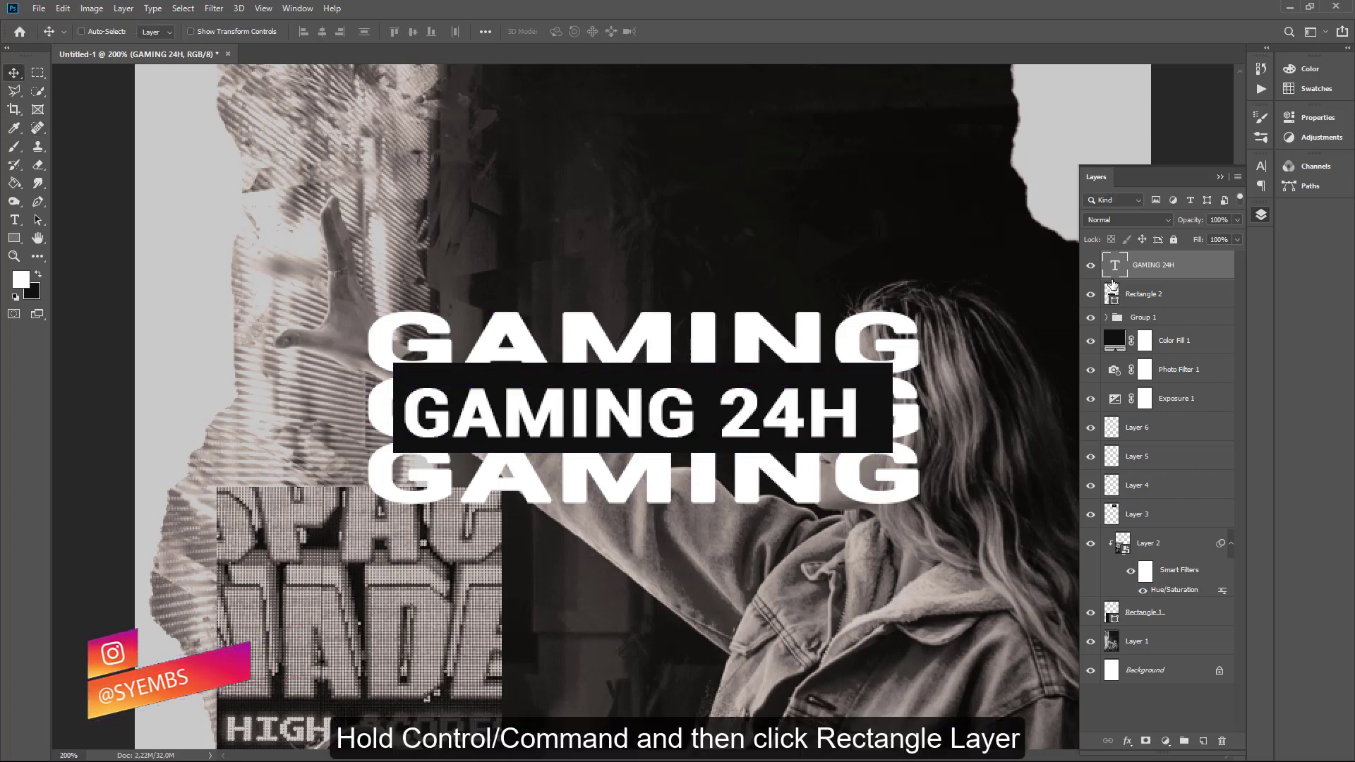
{"action": "left_click", "coordinate": [1111, 293], "text": "ctrl"}
{"action": "left_click", "coordinate": [303, 32]}
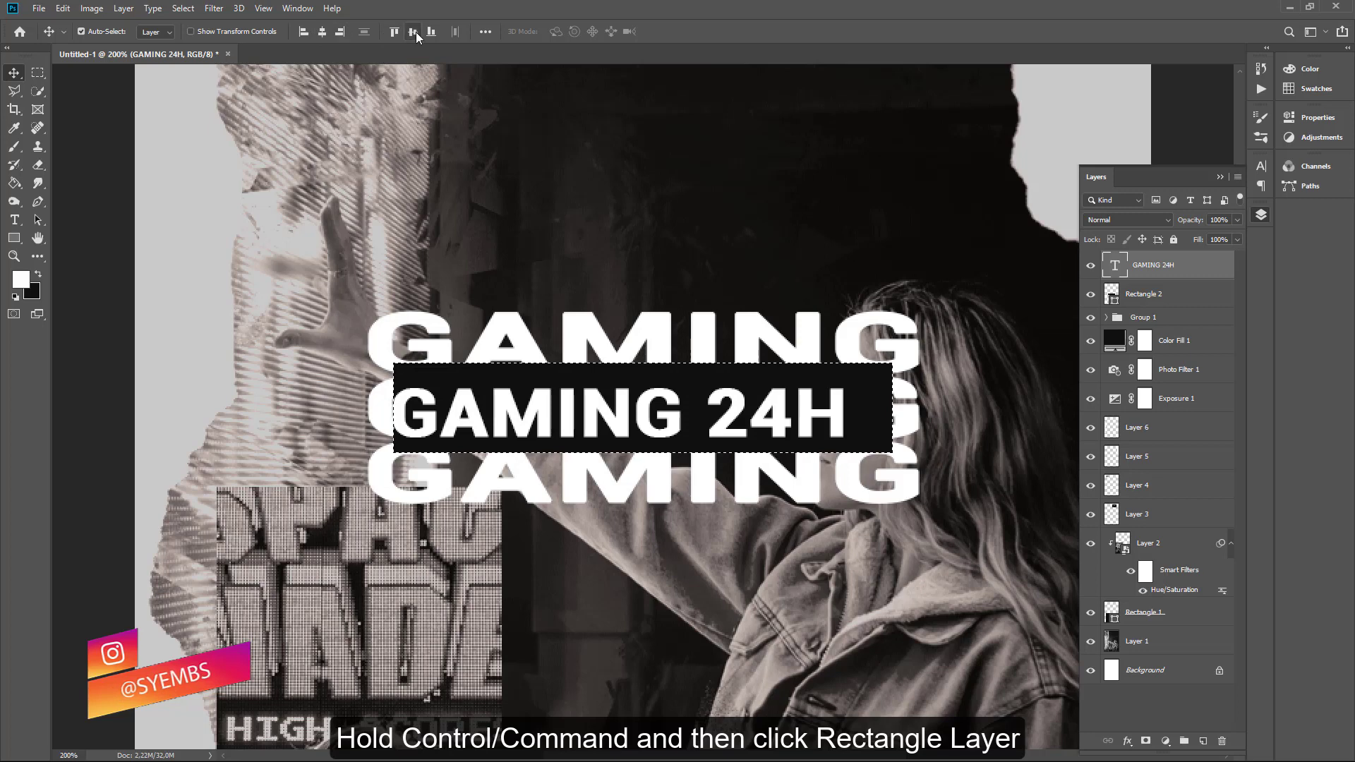
{"action": "left_click", "coordinate": [413, 32]}
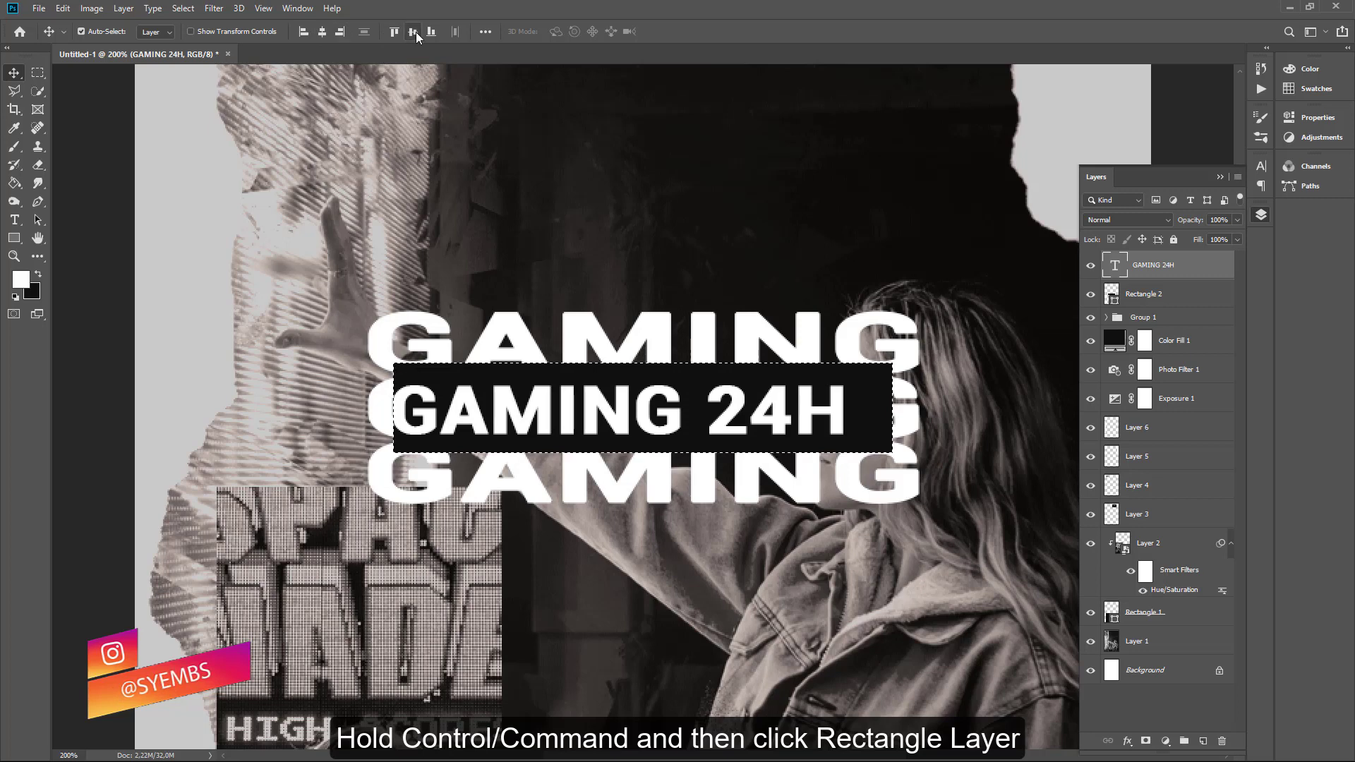
{"action": "left_click", "coordinate": [322, 32]}
{"action": "key", "text": "ctrl+d"}
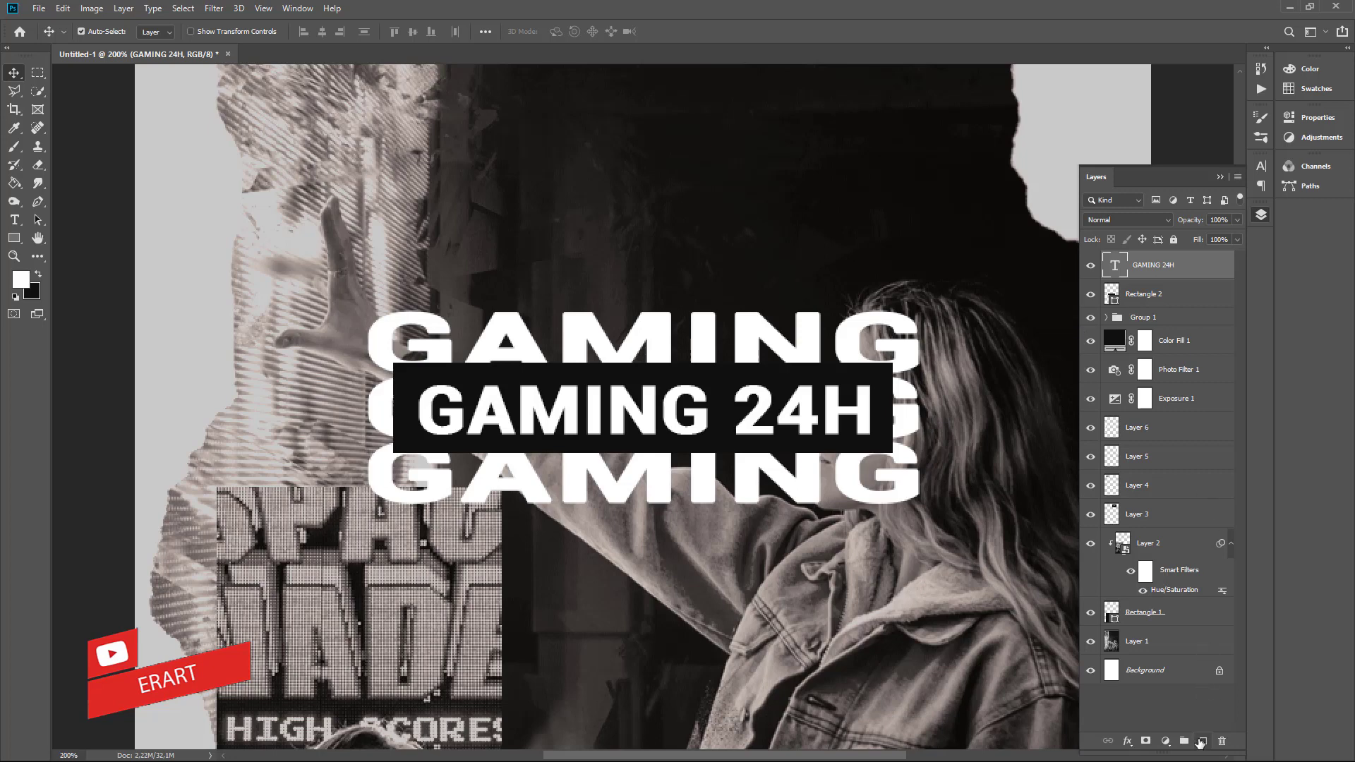
- Draw a 92 × 20 px lime #aeff00 bar, Rectangle 3, under the GAMING 24H banner
{"action": "left_click", "coordinate": [1202, 741]}
{"action": "left_click", "coordinate": [14, 238]}
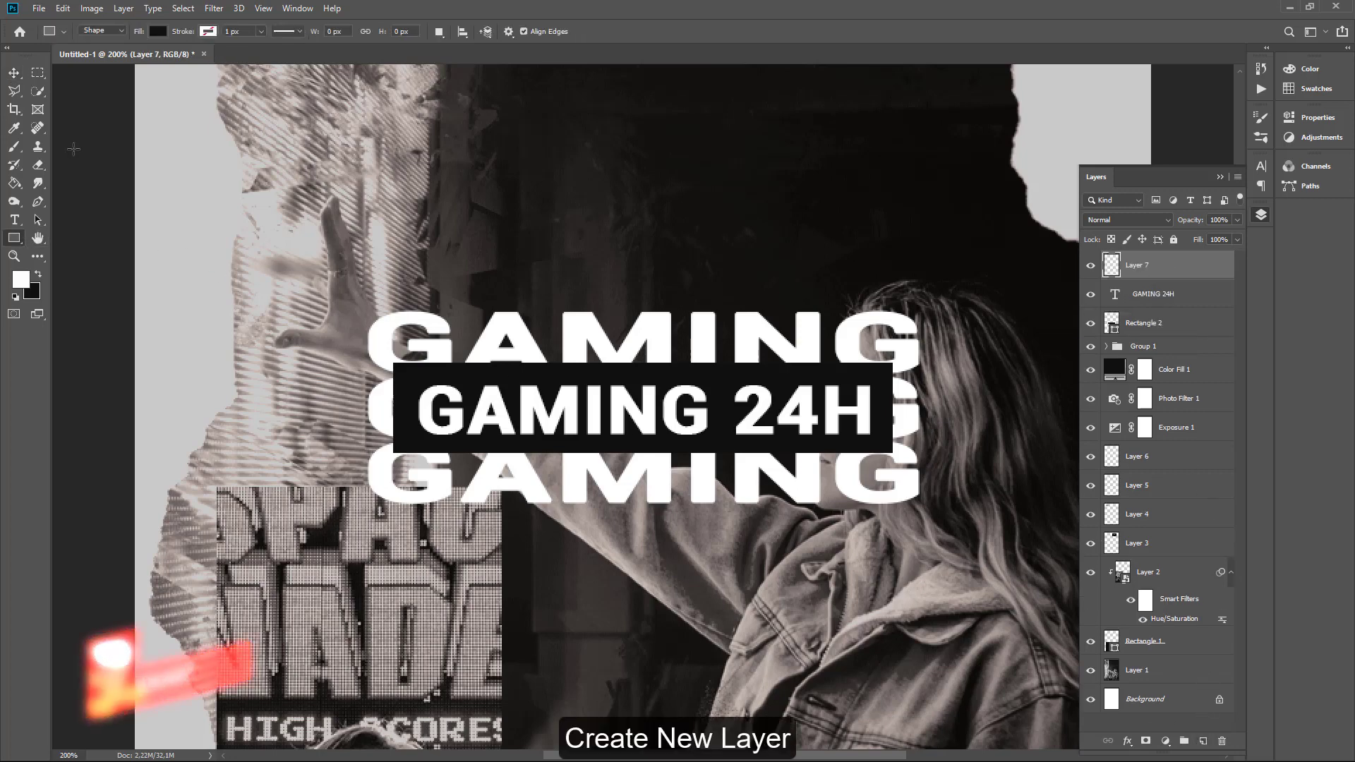
{"action": "left_click", "coordinate": [158, 31]}
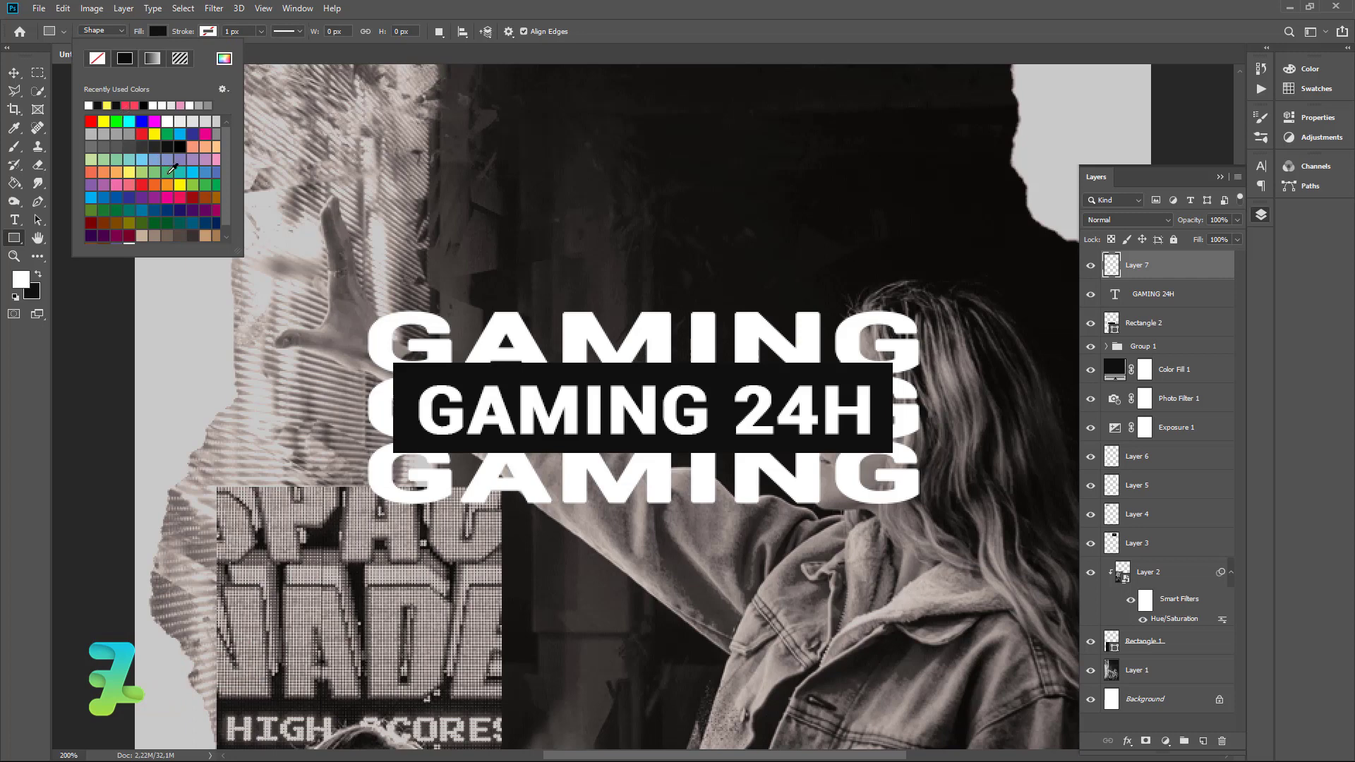
{"action": "left_click", "coordinate": [118, 122]}
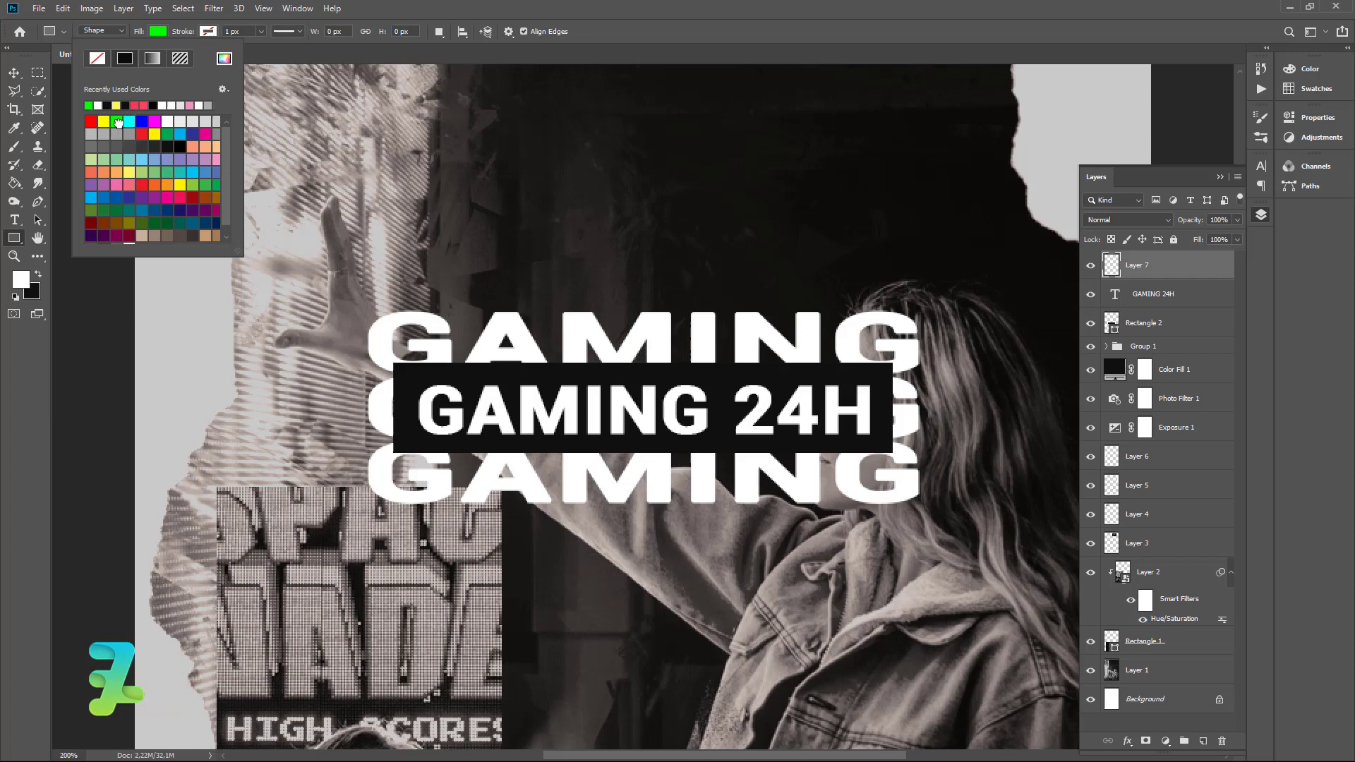
{"action": "left_click", "coordinate": [225, 59]}
{"action": "left_click_drag", "start_coordinate": [1024, 321], "coordinate": [1024, 327]}
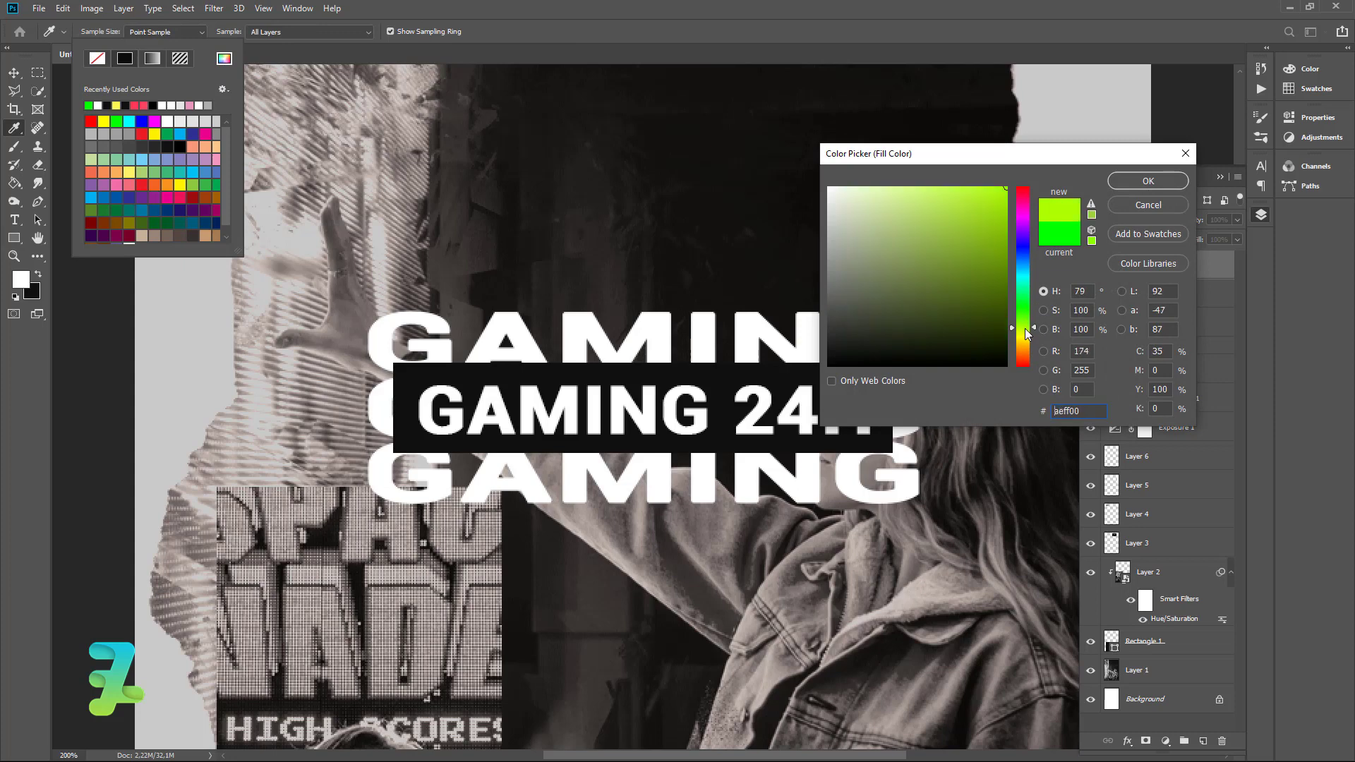
{"action": "left_click", "coordinate": [1114, 183]}
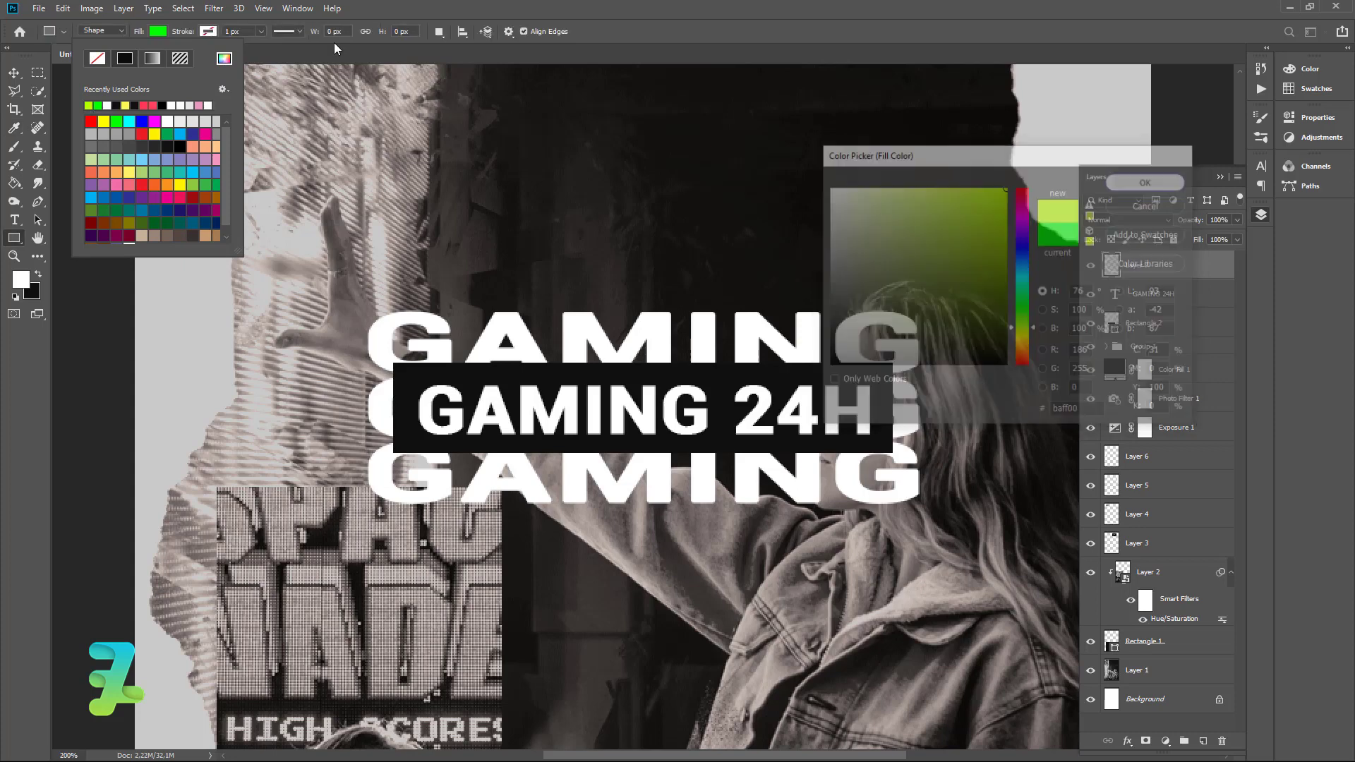
{"action": "left_click", "coordinate": [15, 238]}
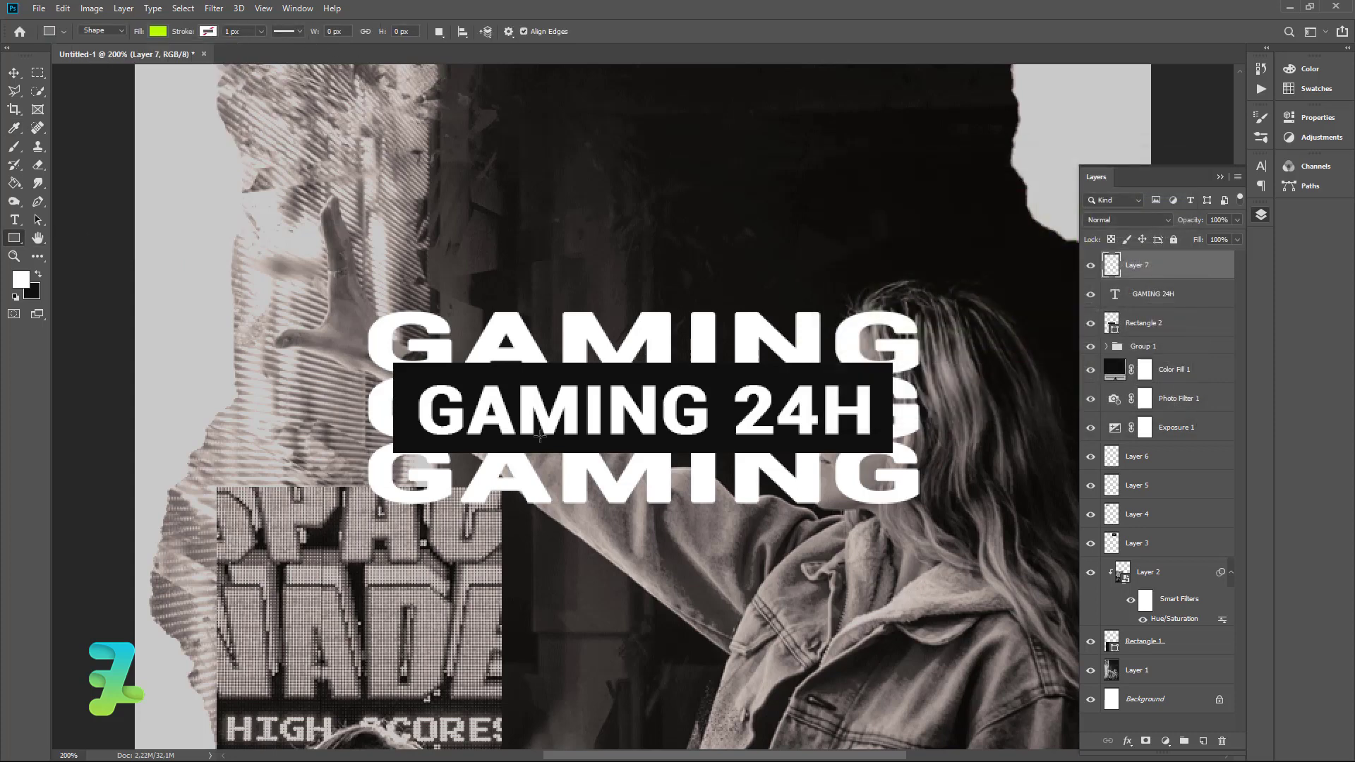
{"action": "left_click_drag", "start_coordinate": [574, 441], "coordinate": [703, 469]}
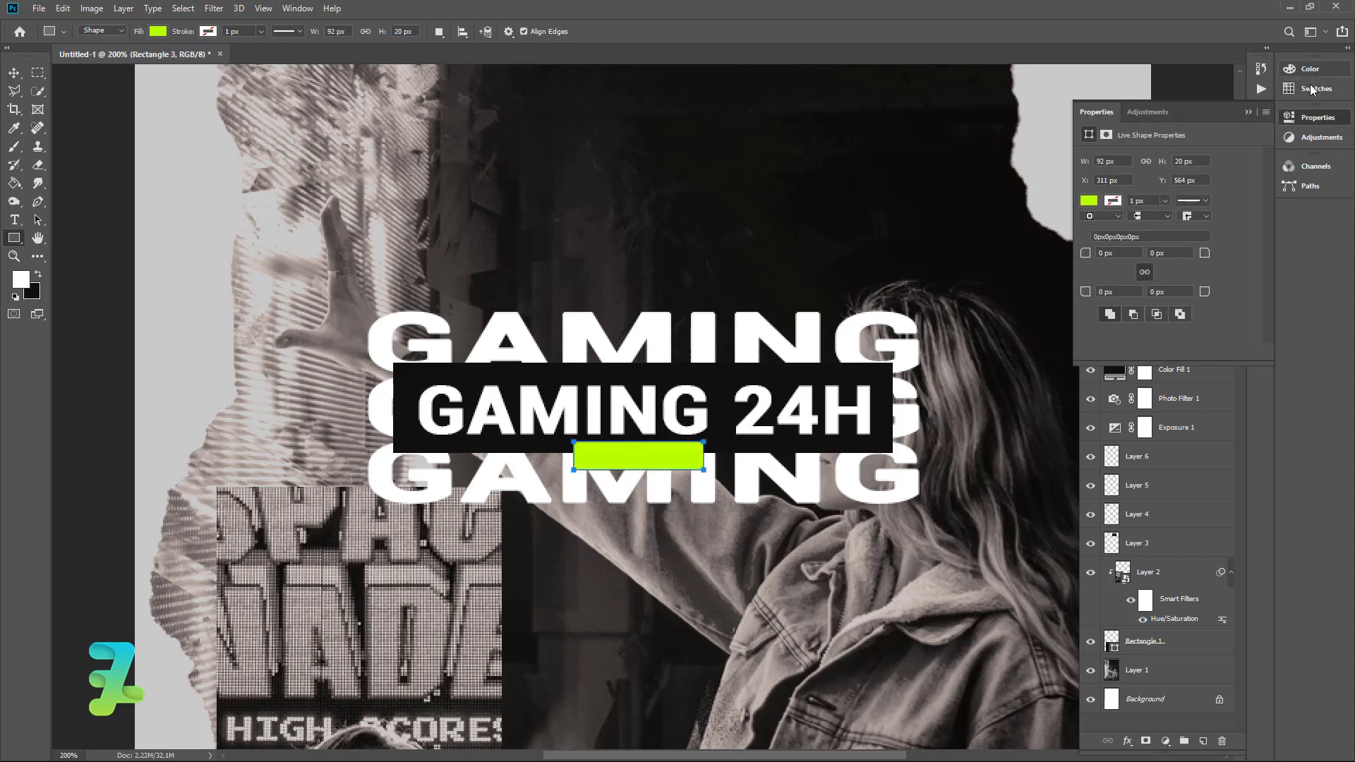
{"action": "left_click", "coordinate": [1247, 115]}
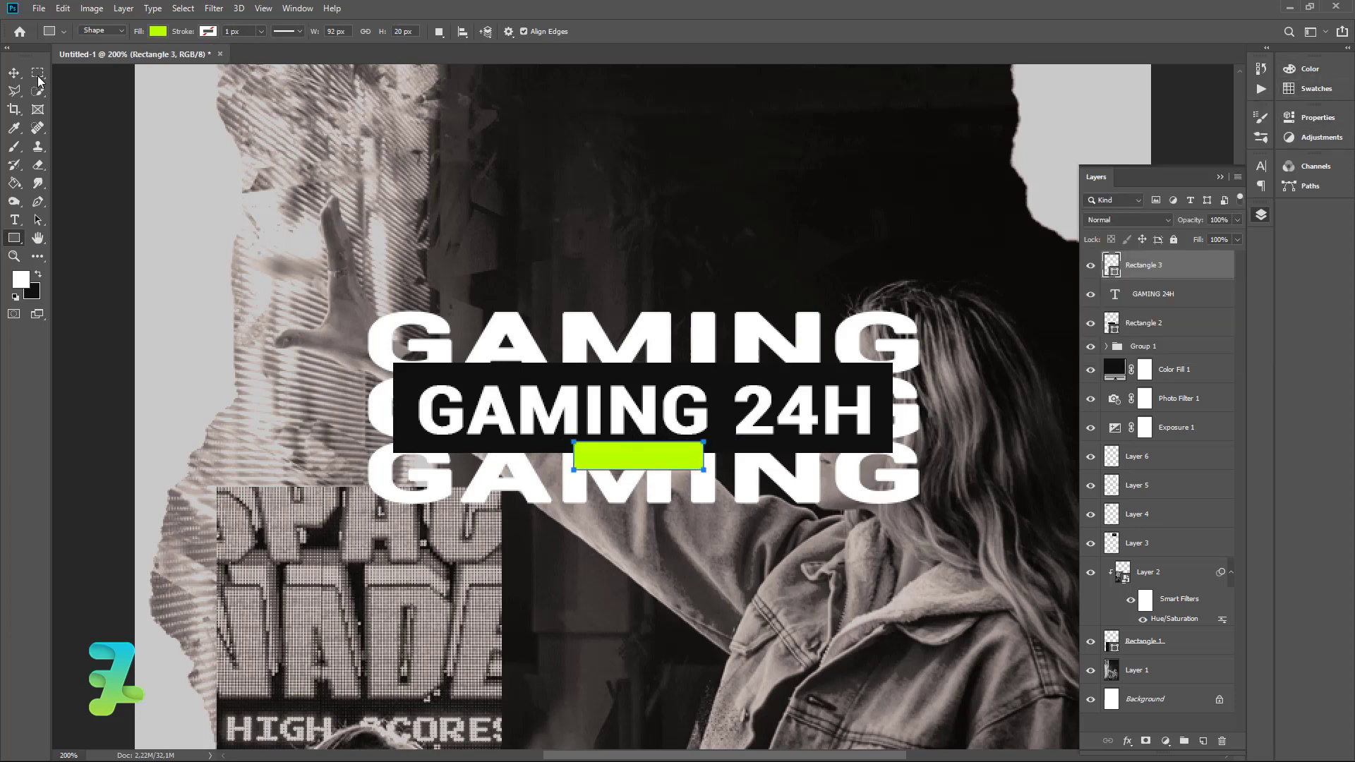
- Centre the lime bar horizontally on the canvas
{"action": "key", "text": "v"}
{"action": "key", "text": "ctrl+a"}
{"action": "left_click", "coordinate": [322, 32]}
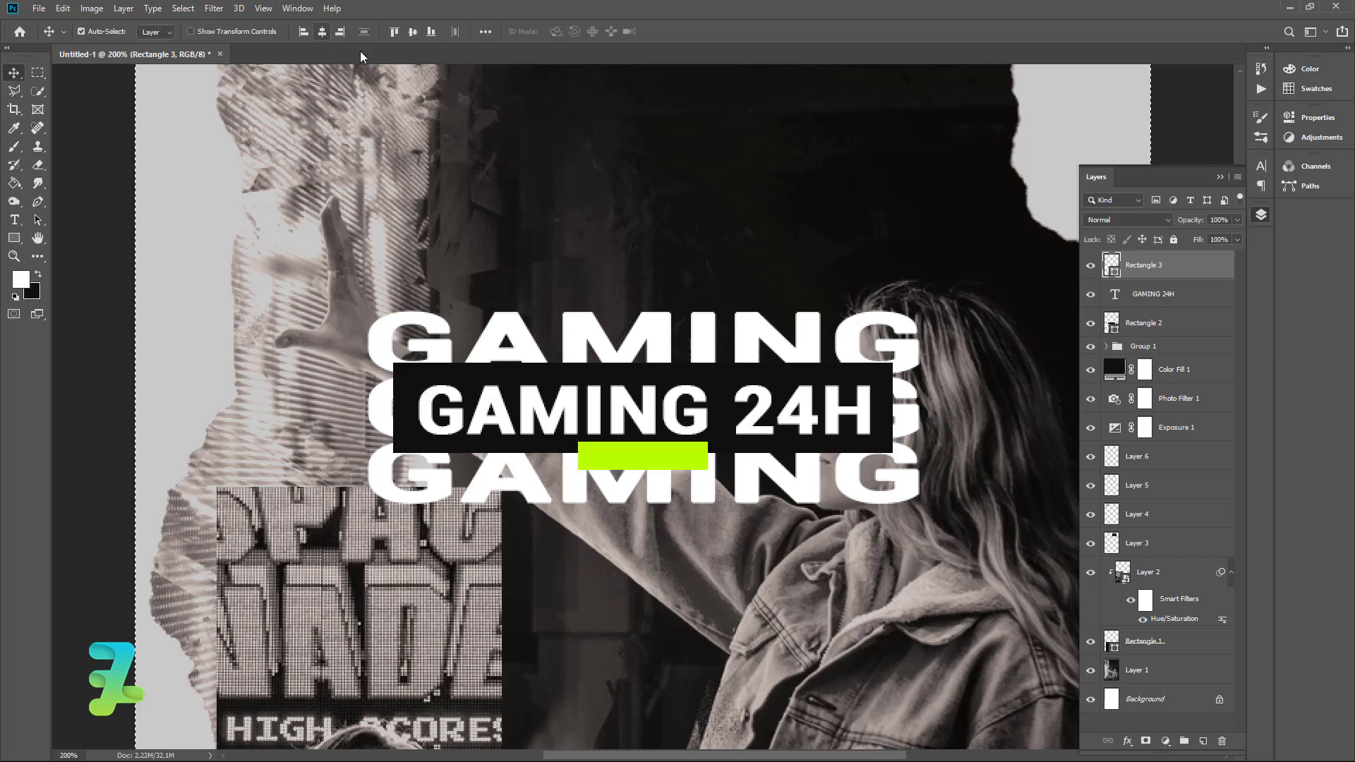
{"action": "key", "text": "ctrl+d"}
- Duplicate the lime bar, rotate the copy 30°, and place it over the top GAMING's final G
{"action": "key", "text": "ctrl+j"}
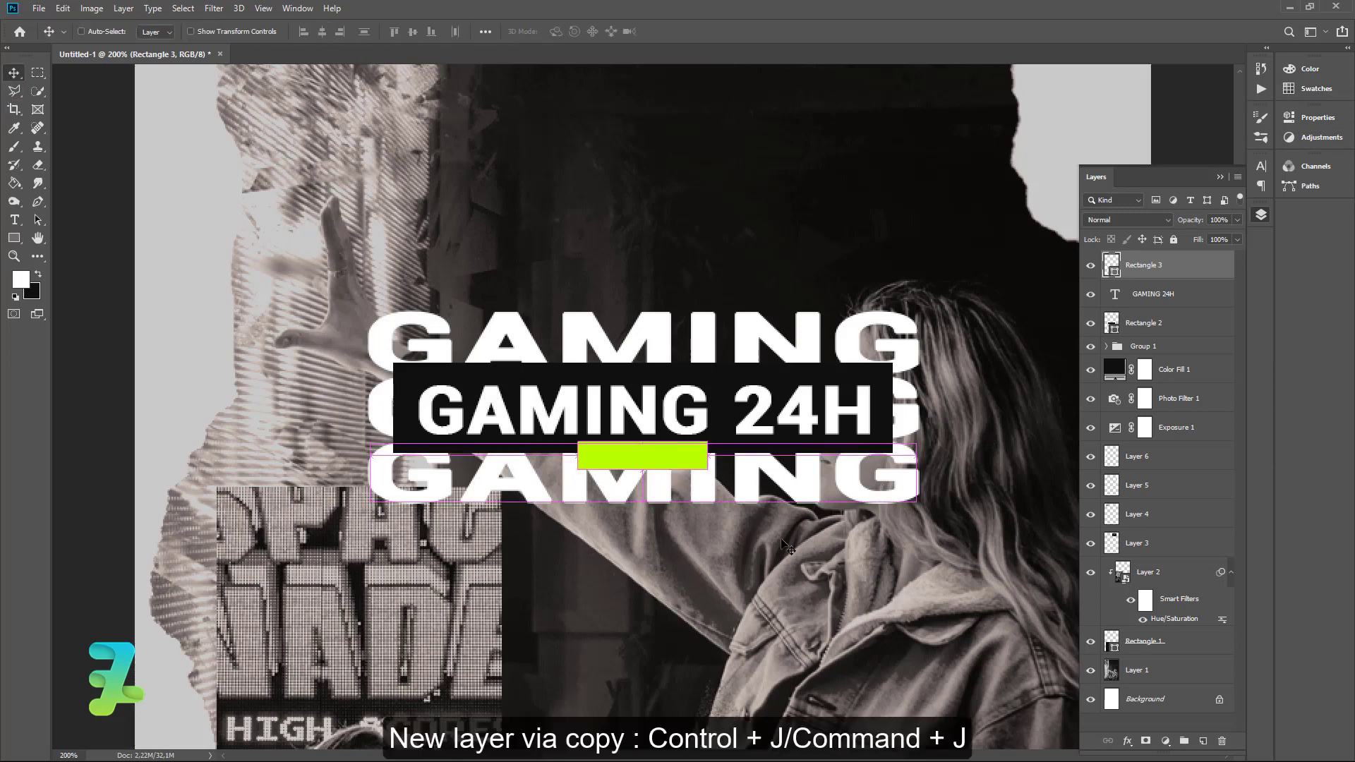
{"action": "mouse_move", "coordinate": [672, 455]}
{"action": "left_mouse_down"}
{"action": "mouse_move", "coordinate": [877, 342]}
{"action": "mouse_move", "coordinate": [903, 374]}
{"action": "left_mouse_up"}
{"action": "key", "text": "ctrl+t"}
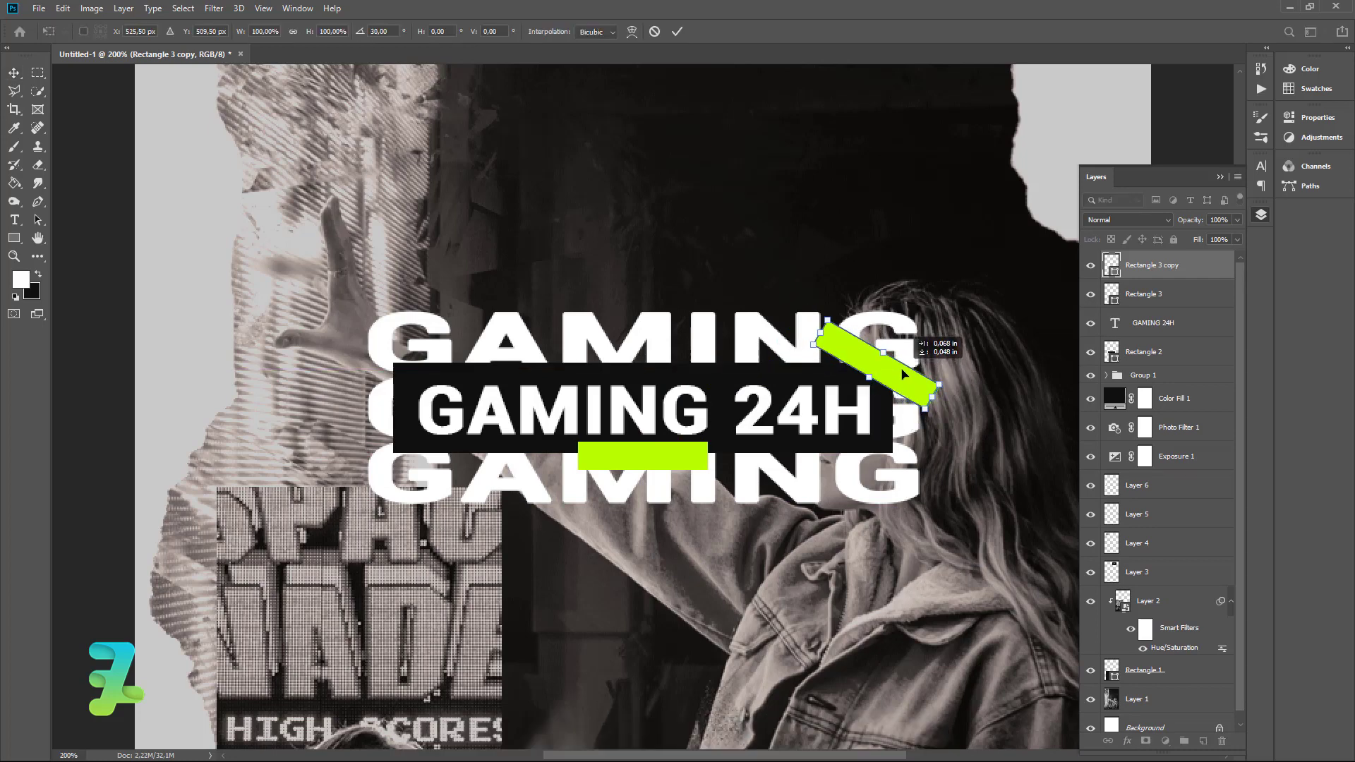
{"action": "left_click_drag", "start_coordinate": [903, 374], "coordinate": [908, 376]}
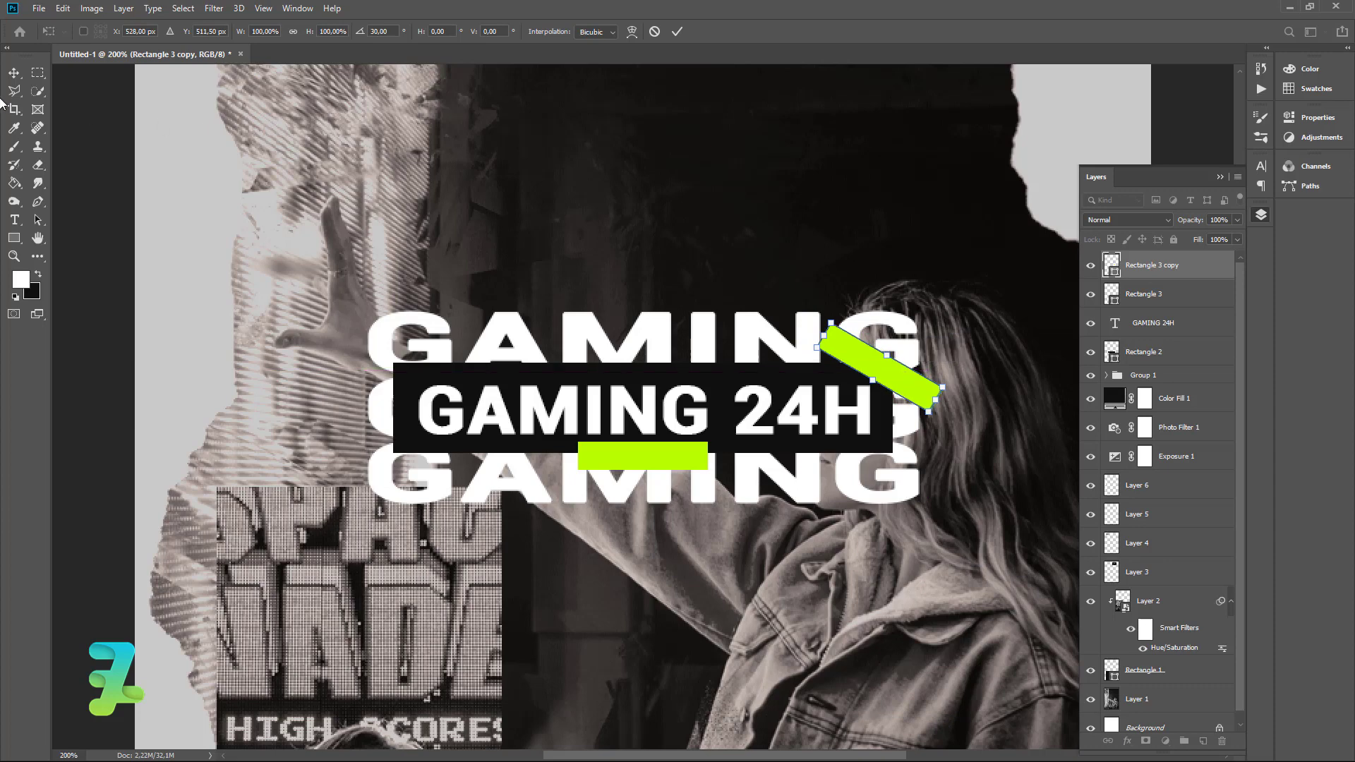
{"action": "left_click", "coordinate": [14, 72]}
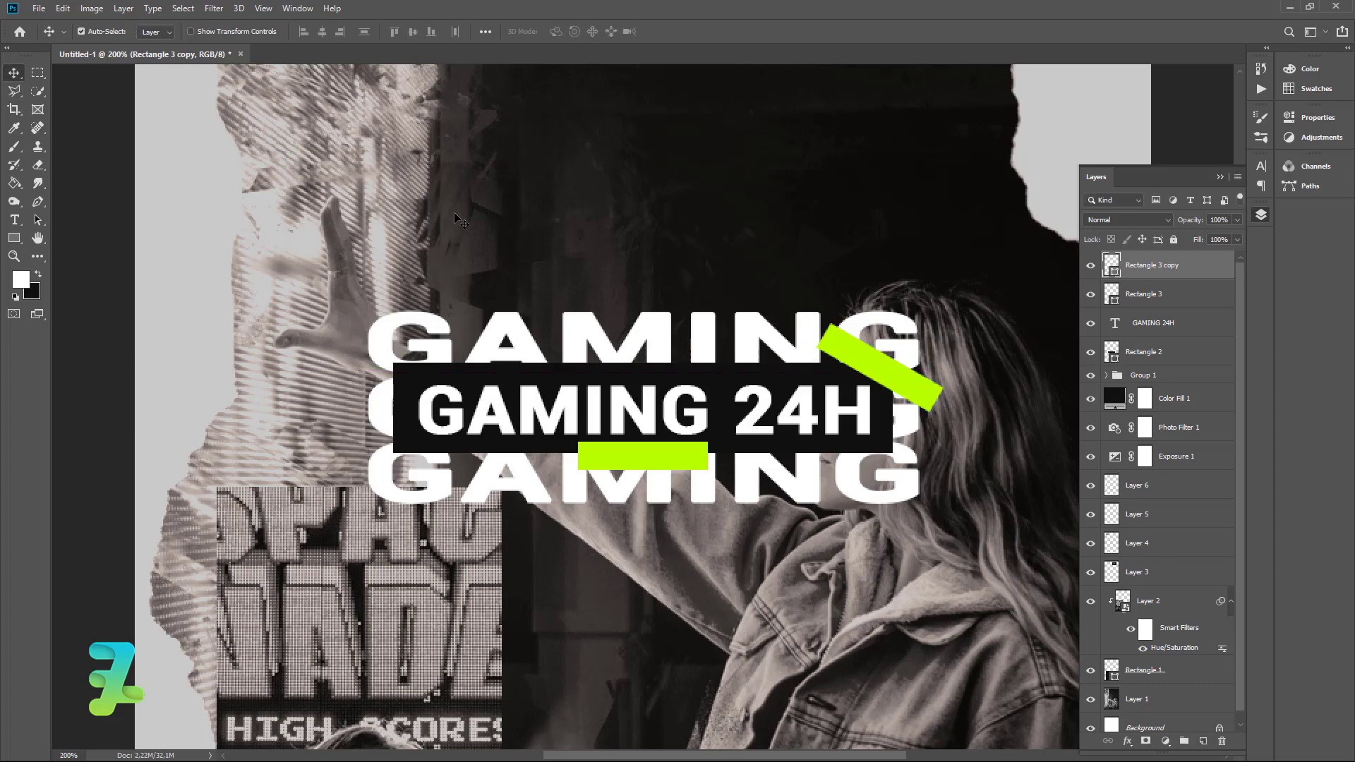
- Add a white credit line with the initials HBS and the designer's name over the jacket
{"action": "scroll", "coordinate": [713, 557], "scroll_direction": "down", "scroll_amount": 1}
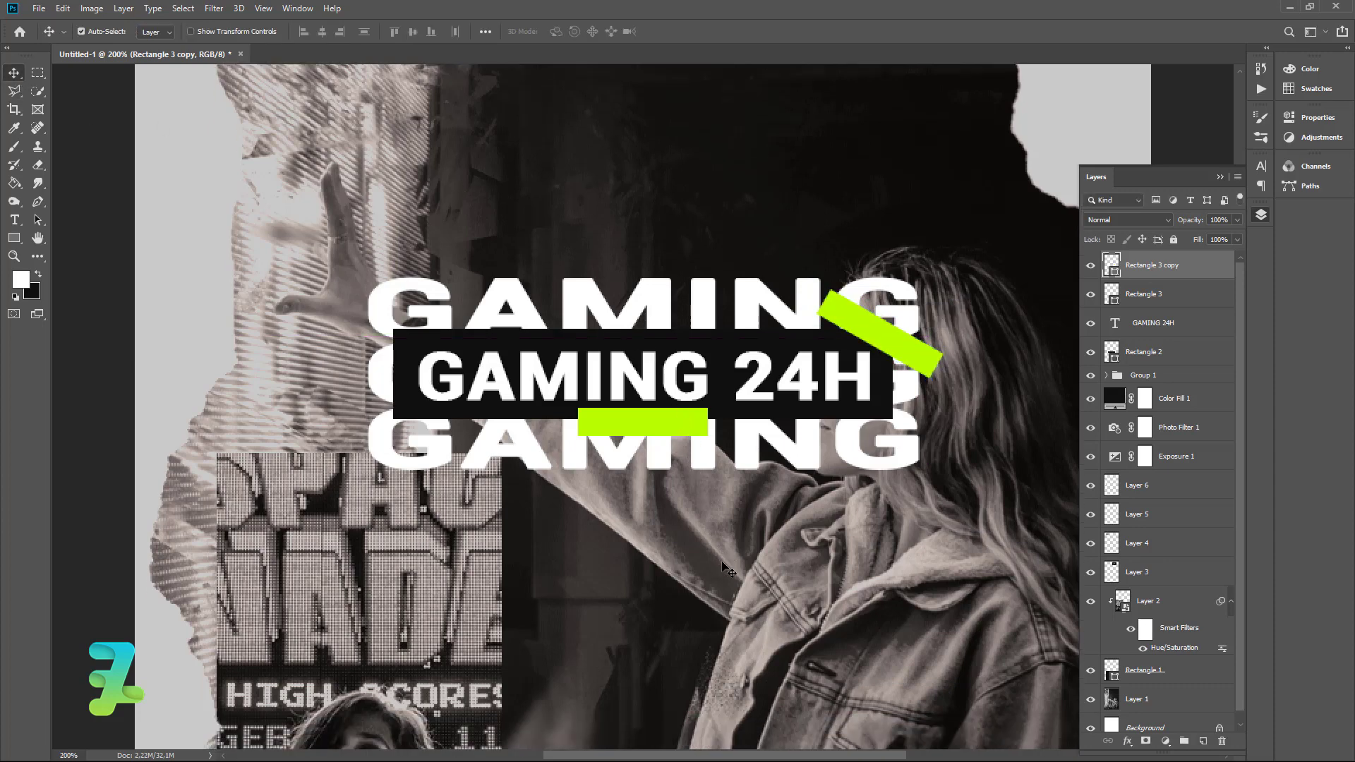
{"action": "scroll", "coordinate": [720, 564], "scroll_direction": "down", "scroll_amount": 3}
{"action": "scroll", "coordinate": [727, 572], "scroll_direction": "down", "scroll_amount": 3}
{"action": "scroll", "coordinate": [736, 577], "scroll_direction": "down", "scroll_amount": 4}
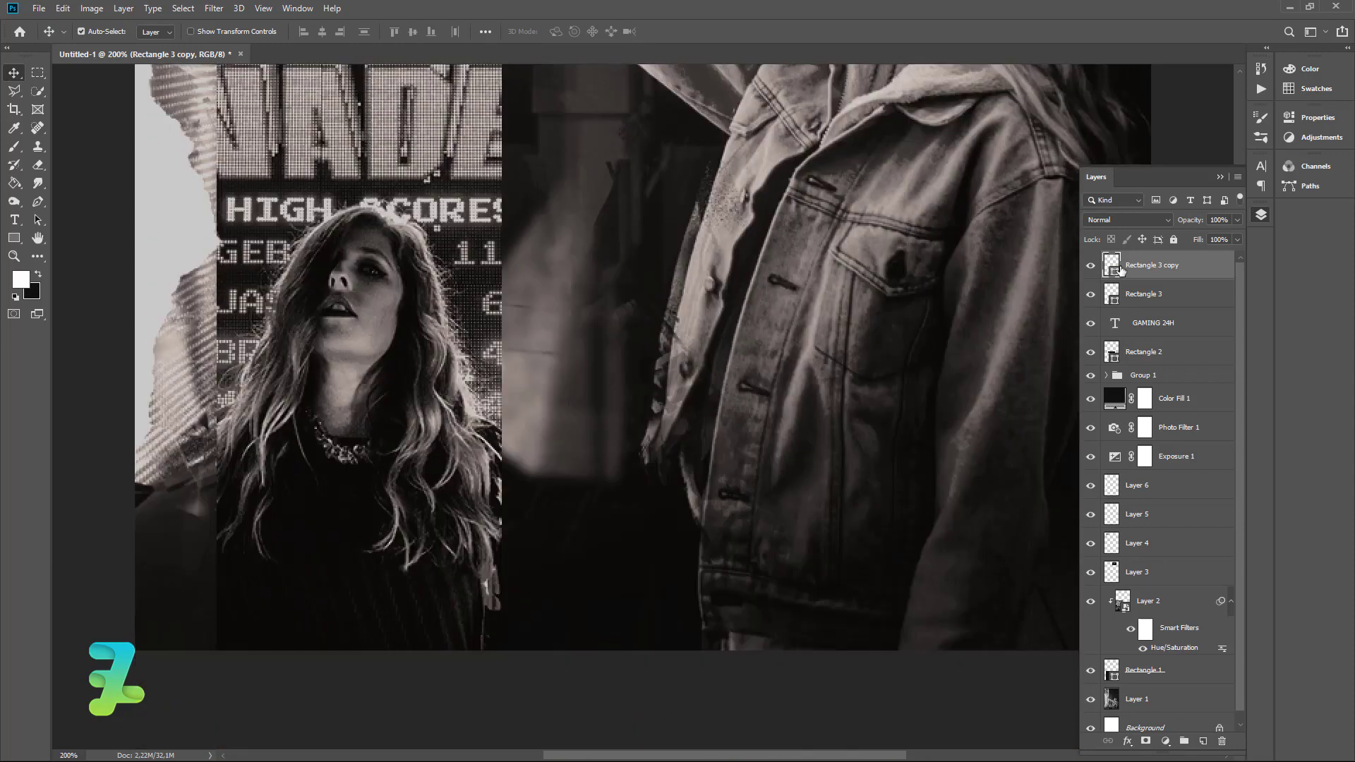
{"action": "left_click", "coordinate": [1220, 177]}
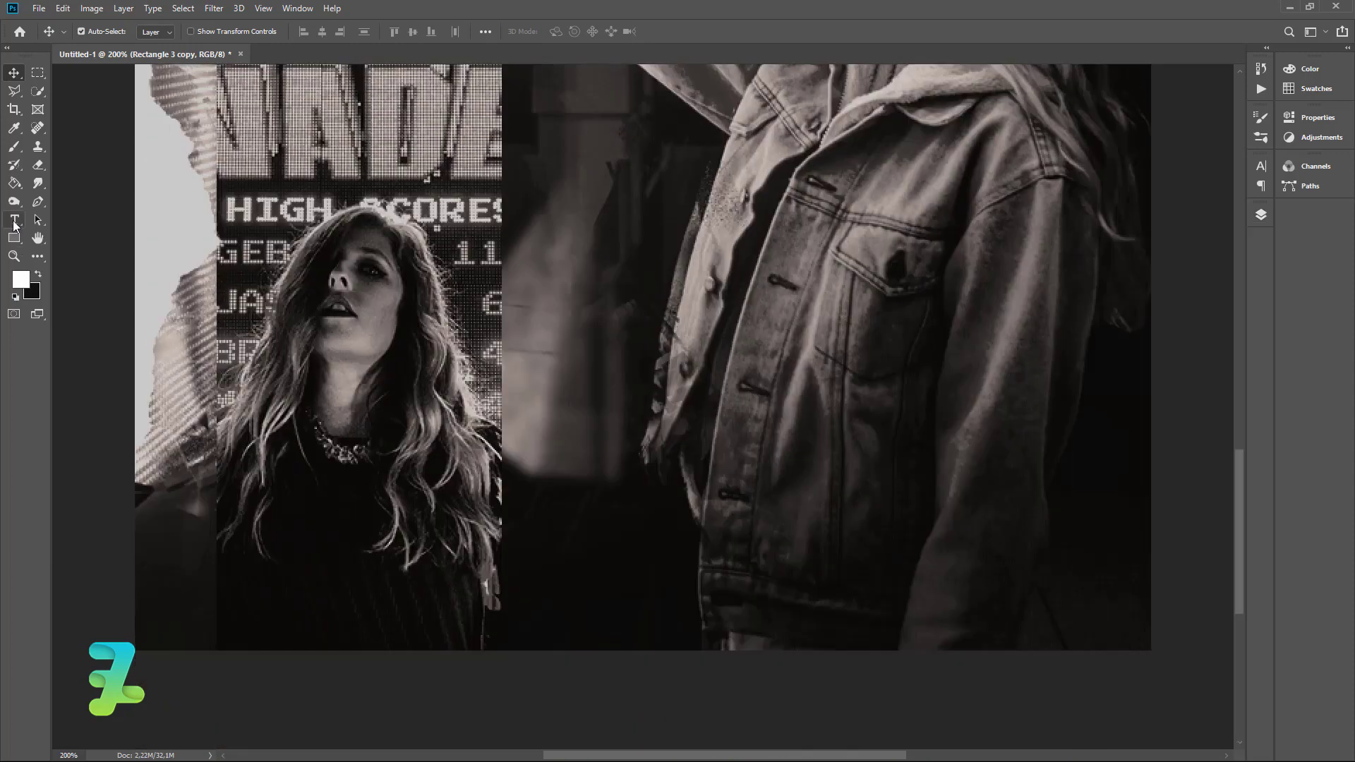
{"action": "left_click", "coordinate": [14, 219]}
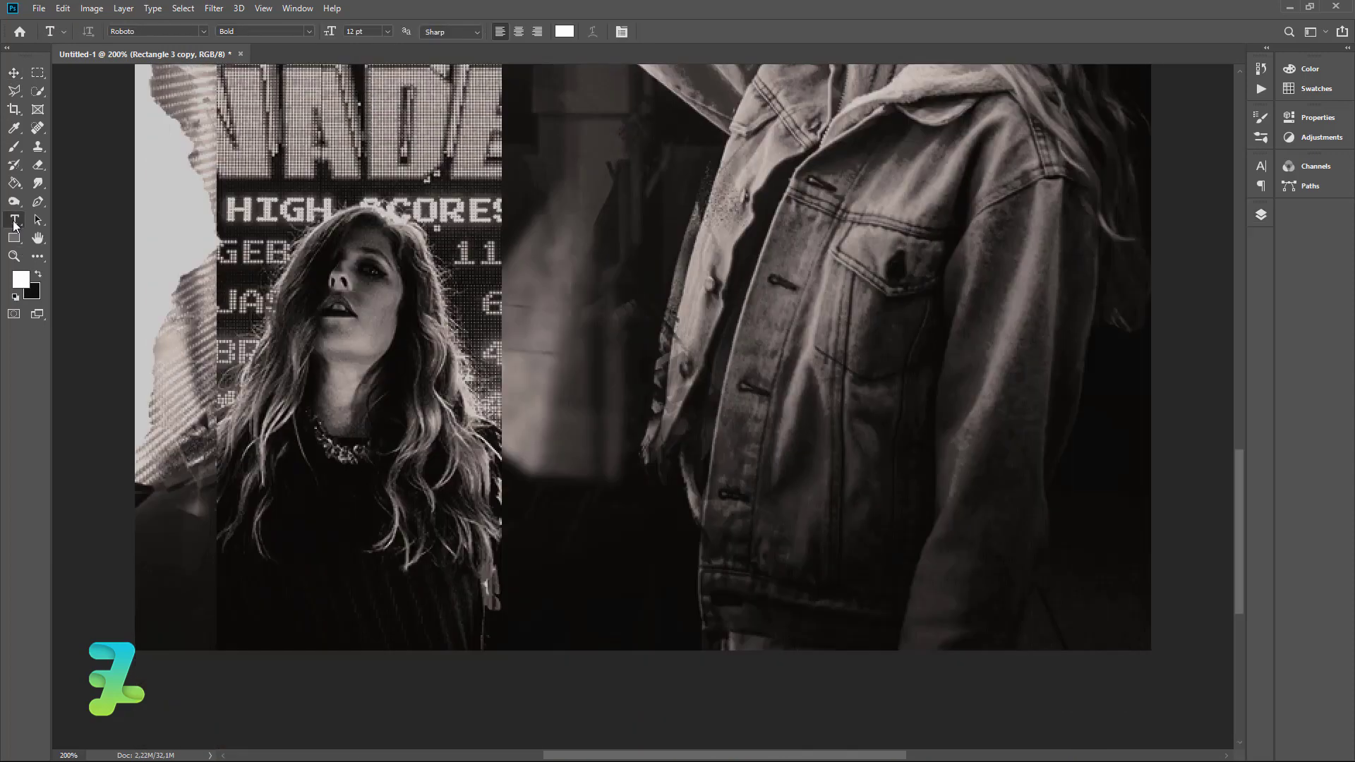
{"action": "left_click", "coordinate": [655, 474]}
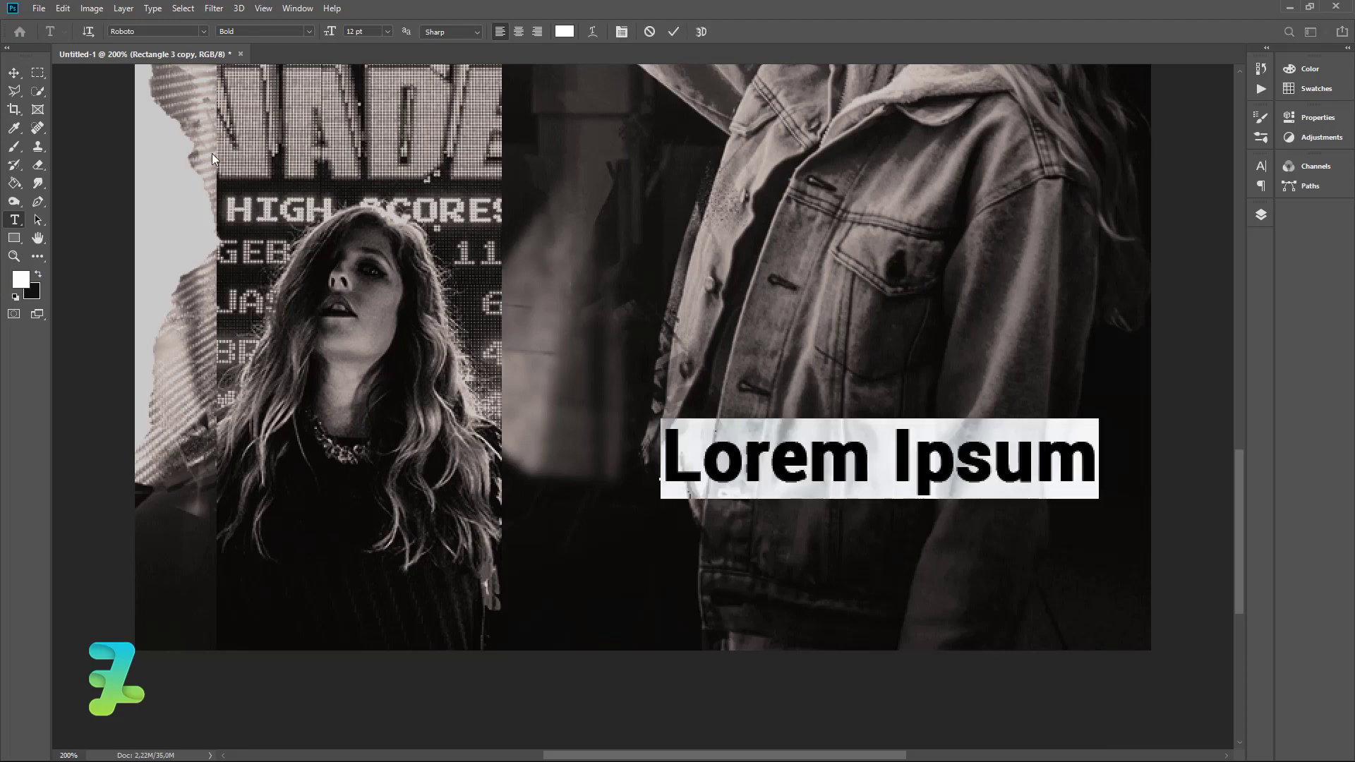
{"action": "type", "text": "hbs"}
{"action": "key", "text": "BackSpace"}
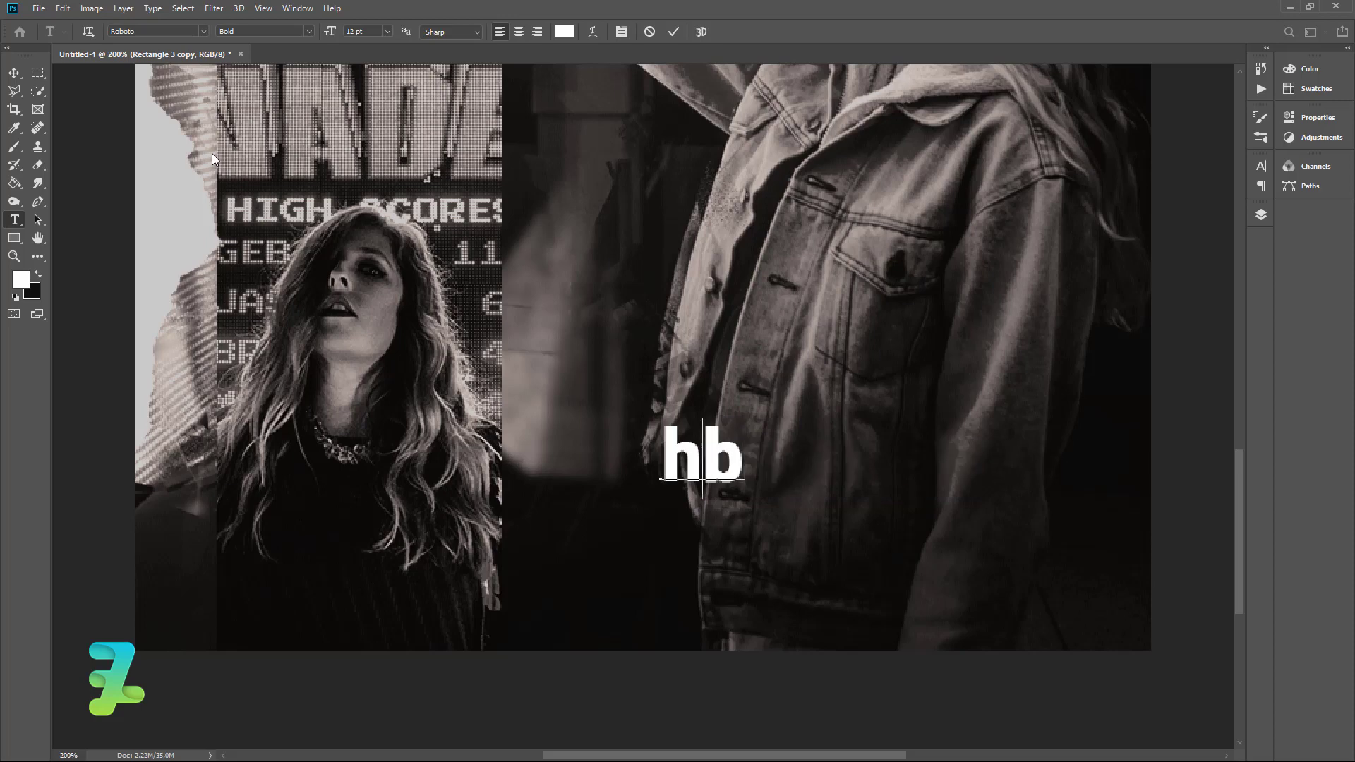
{"action": "key", "text": "BackSpace"}
{"action": "key", "text": "BackSpace"}
{"action": "type", "text": "HBS"}
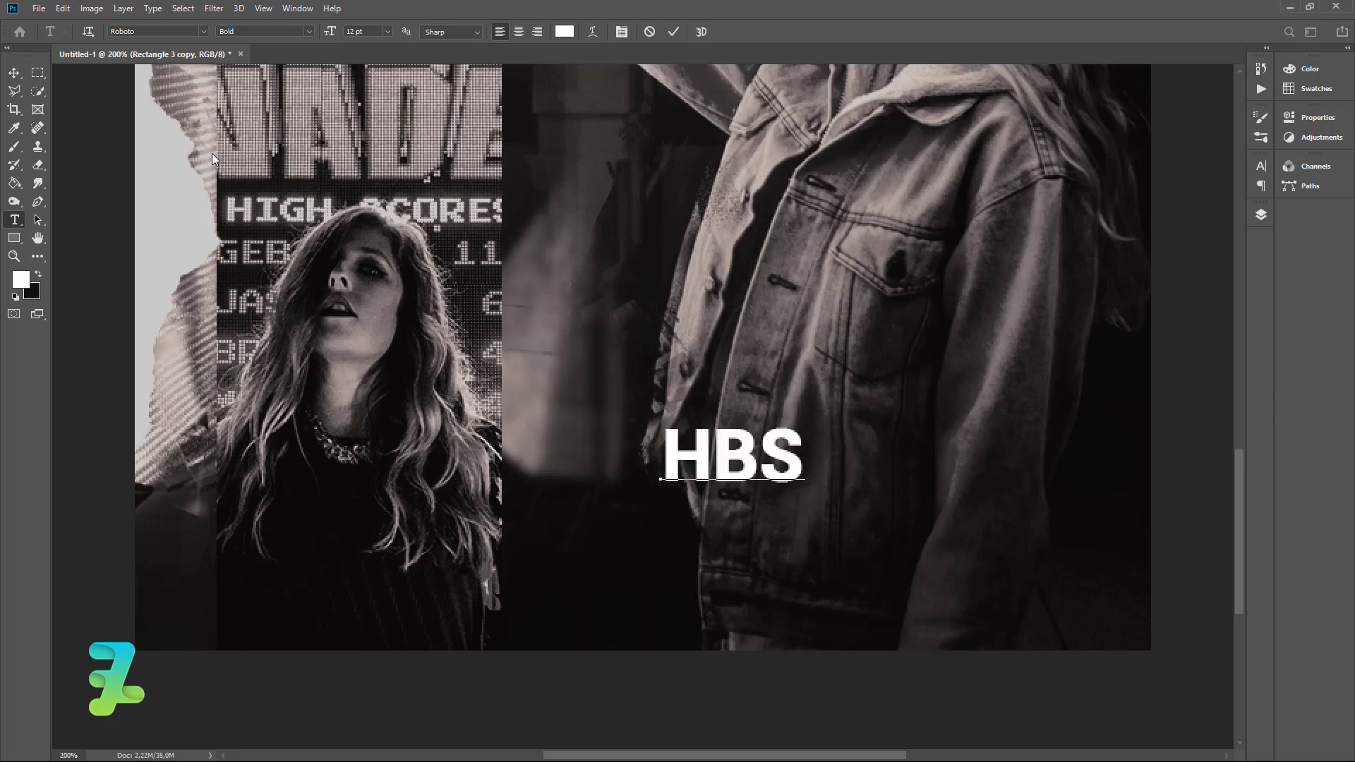
{"action": "type", "text": " | "}
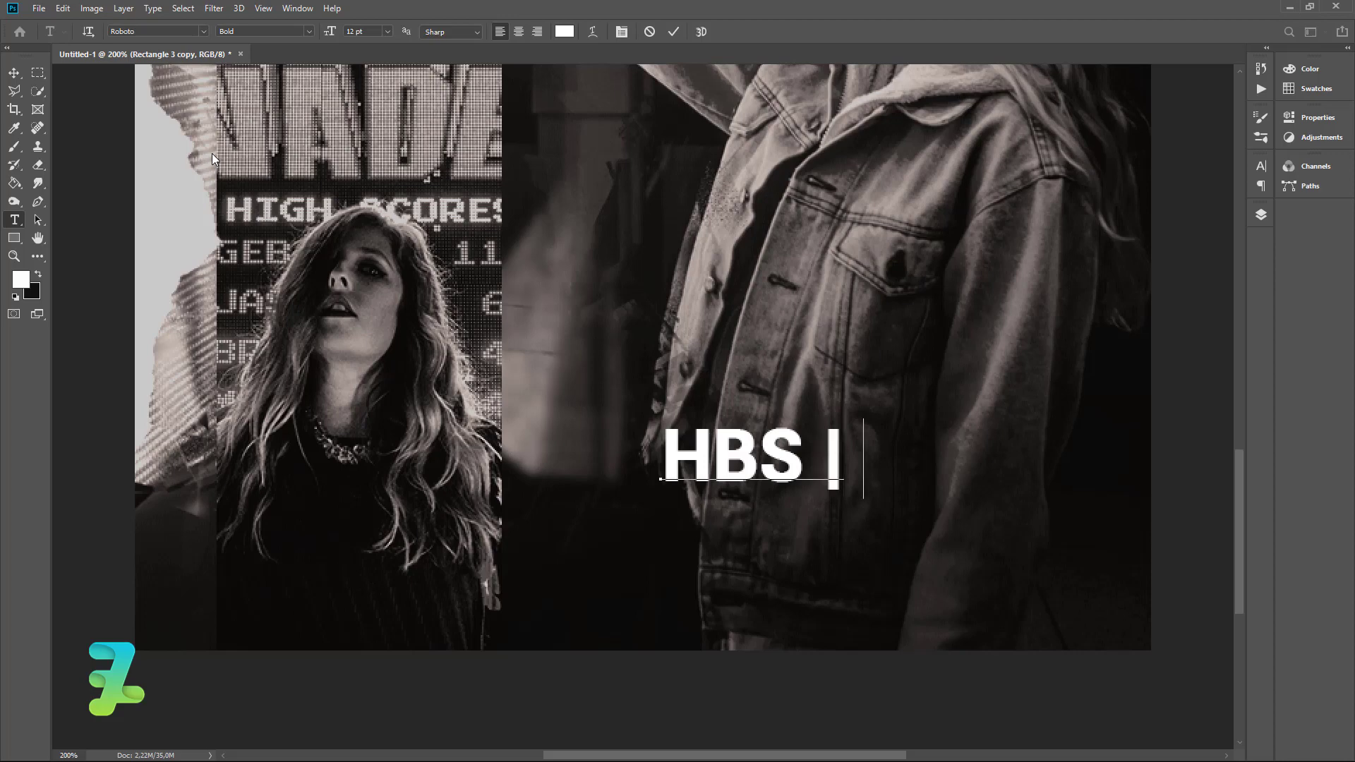
{"action": "type", "text": "H"}
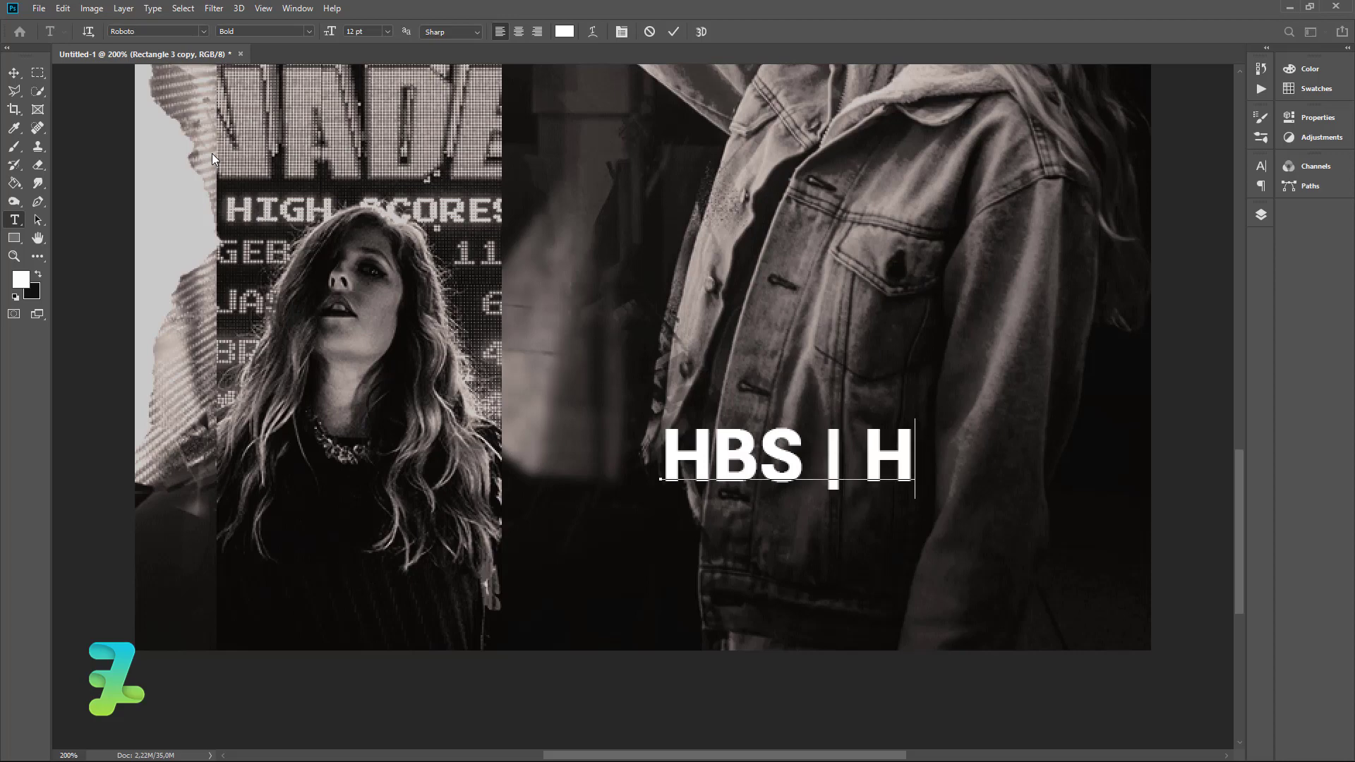
{"action": "type", "text": "ASYEM"}
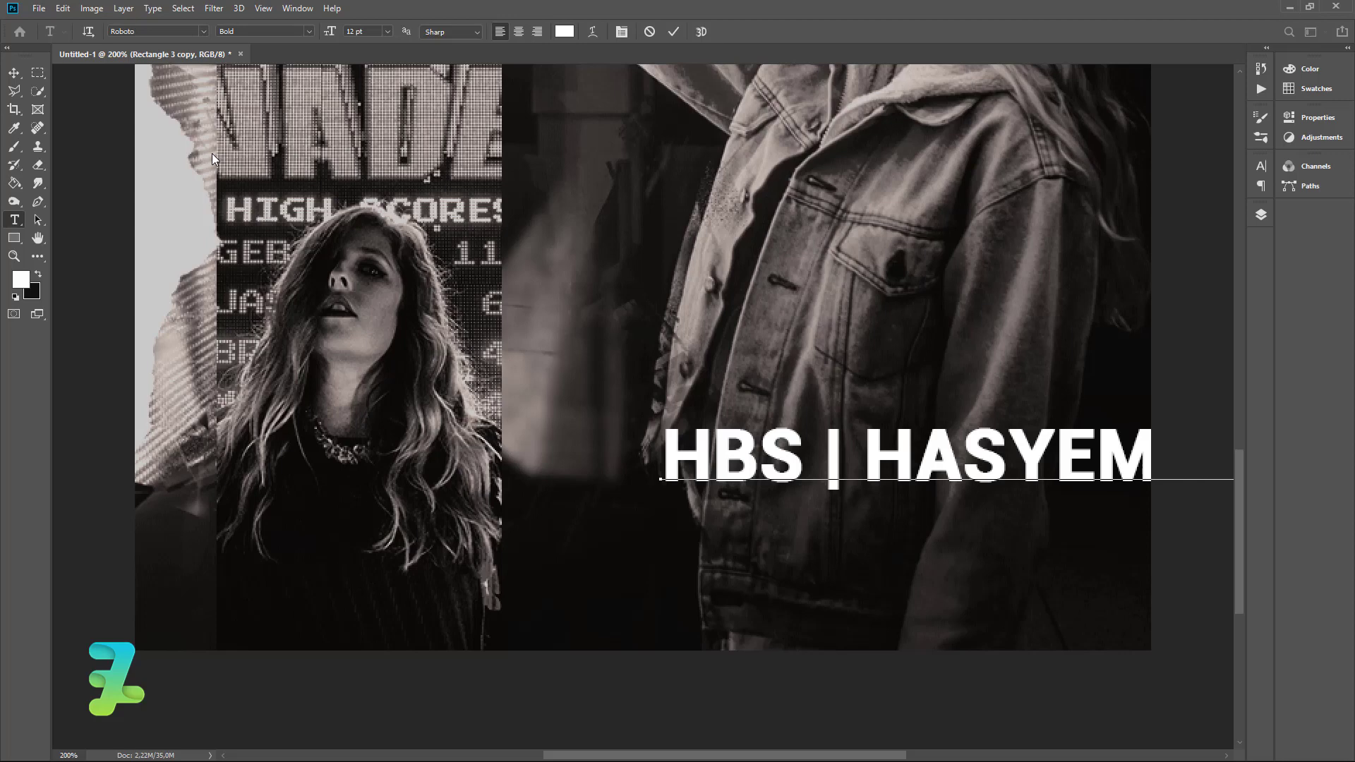
- Set the credit text to 6 pt and shift it left onto the poster
{"action": "key", "text": "ctrl+a"}
{"action": "left_click", "coordinate": [385, 30]}
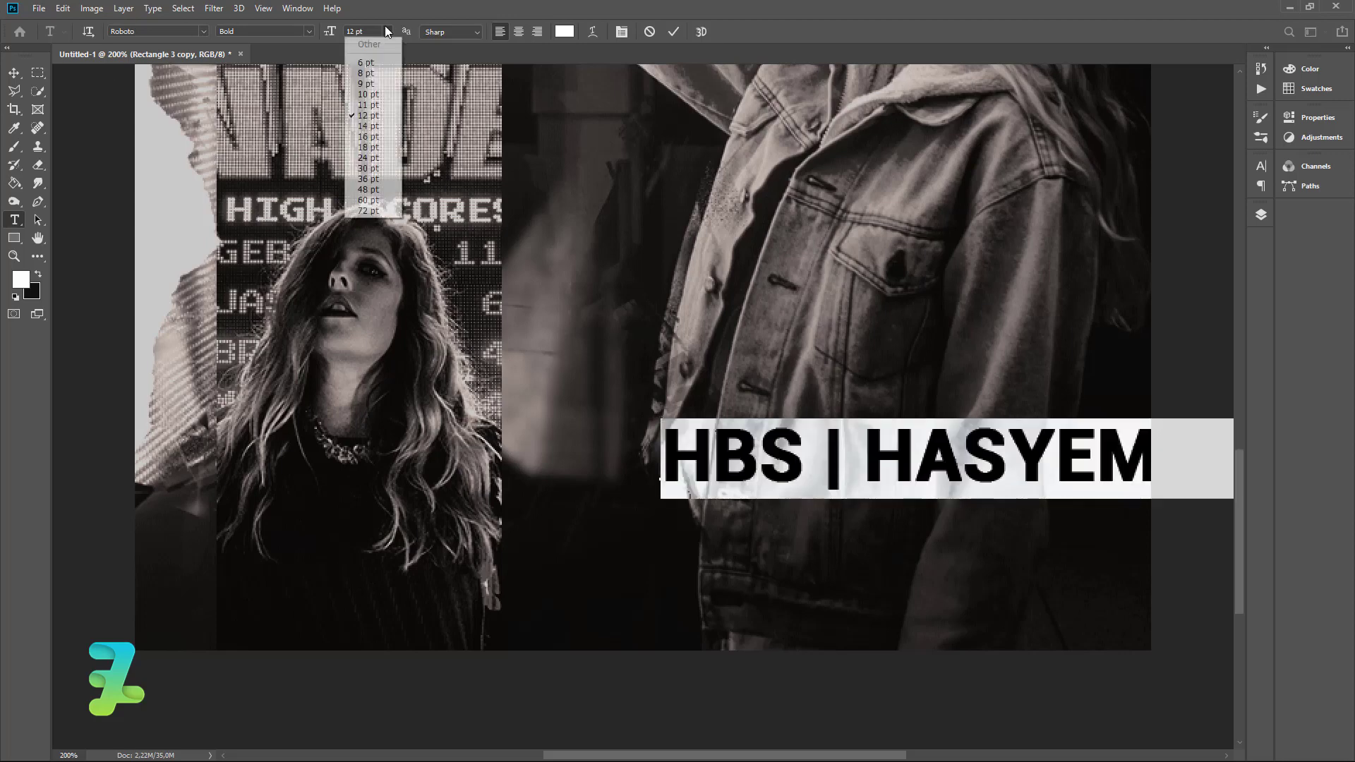
{"action": "left_click", "coordinate": [375, 61]}
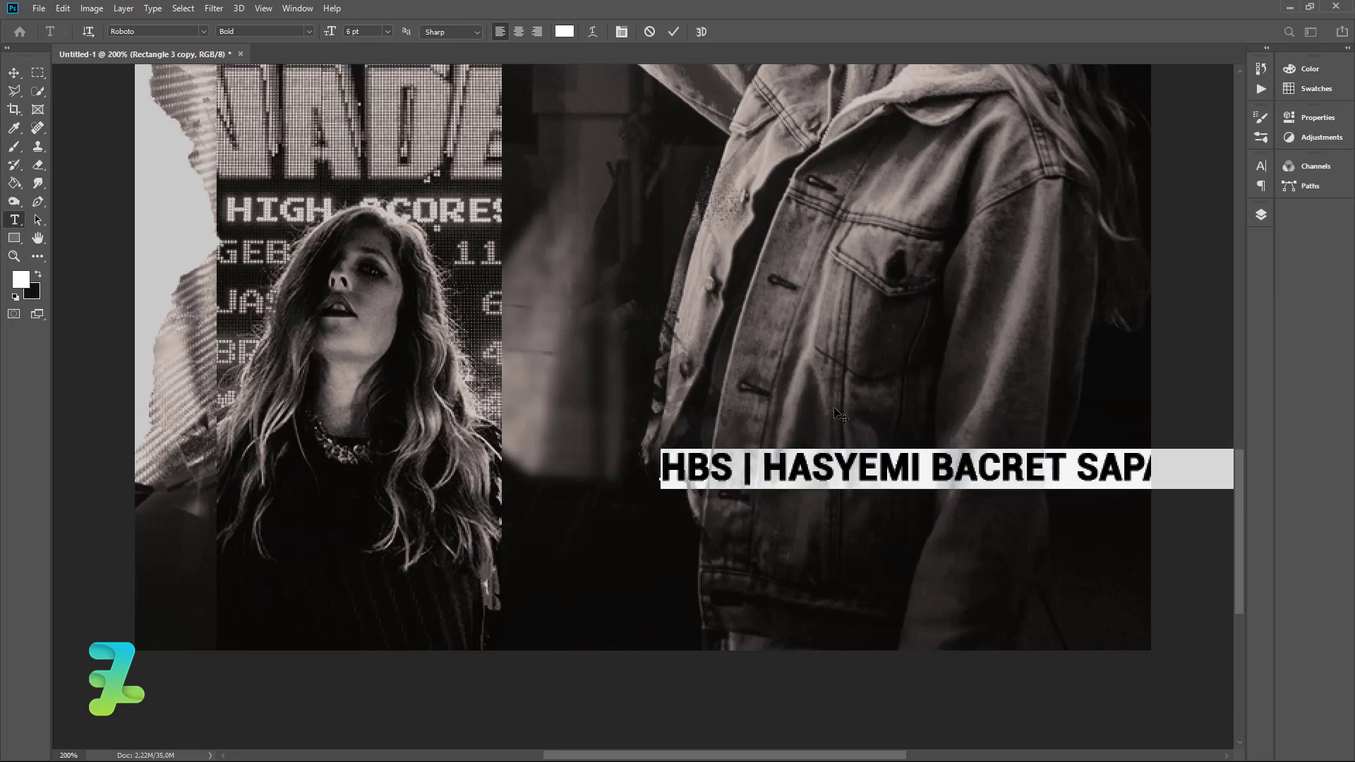
{"action": "left_click_drag", "start_coordinate": [895, 473], "coordinate": [758, 468]}
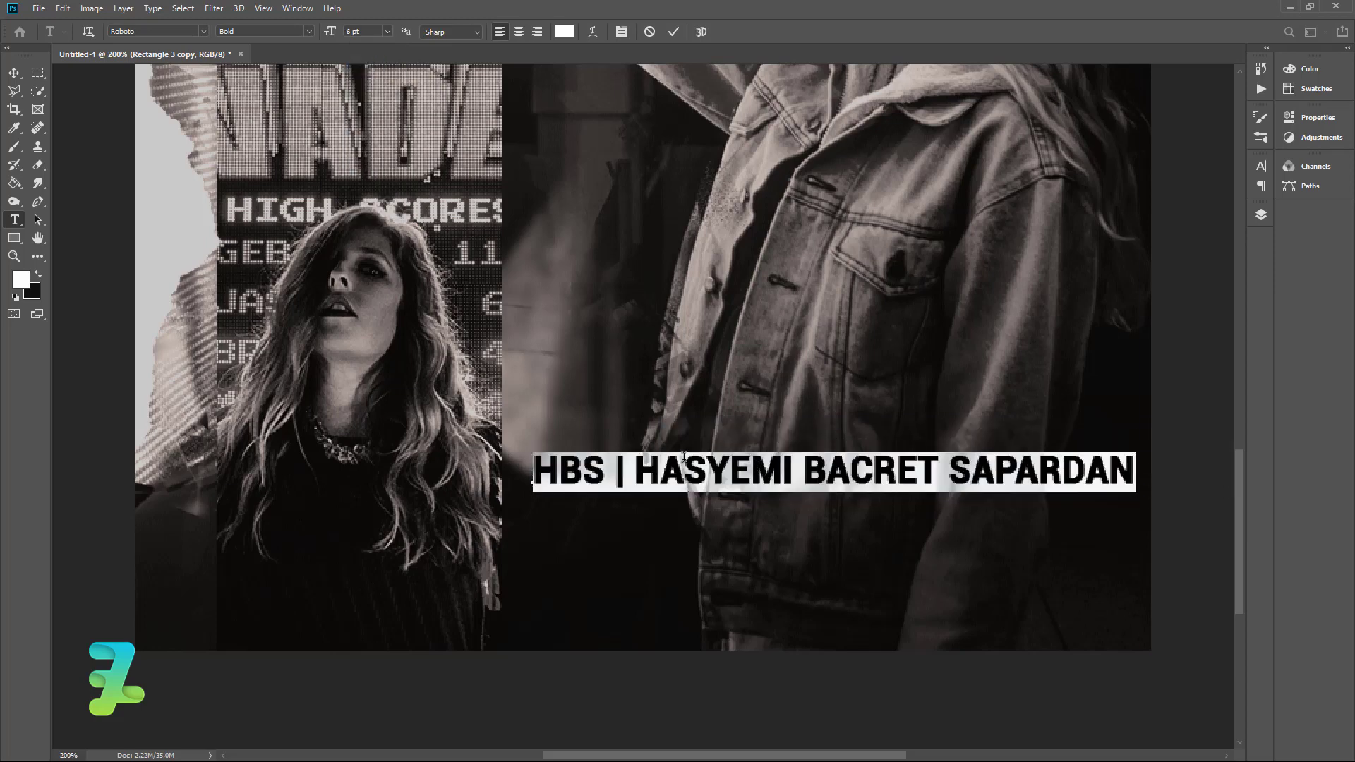
{"action": "left_click", "coordinate": [13, 73]}
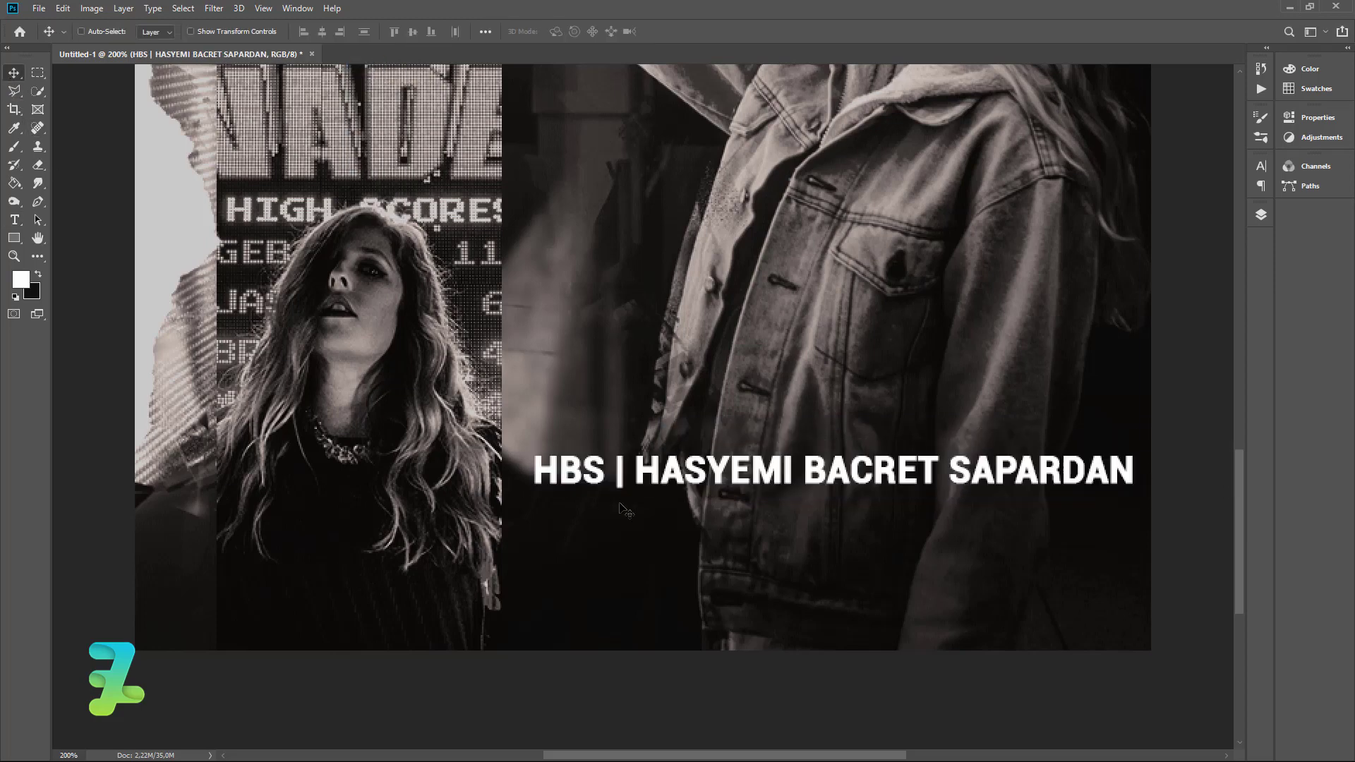
- Scale the credit line to about 73% and move it down into the lower right
{"action": "key", "text": "ctrl+t"}
{"action": "left_click_drag", "start_coordinate": [1141, 449], "coordinate": [1055, 455]}
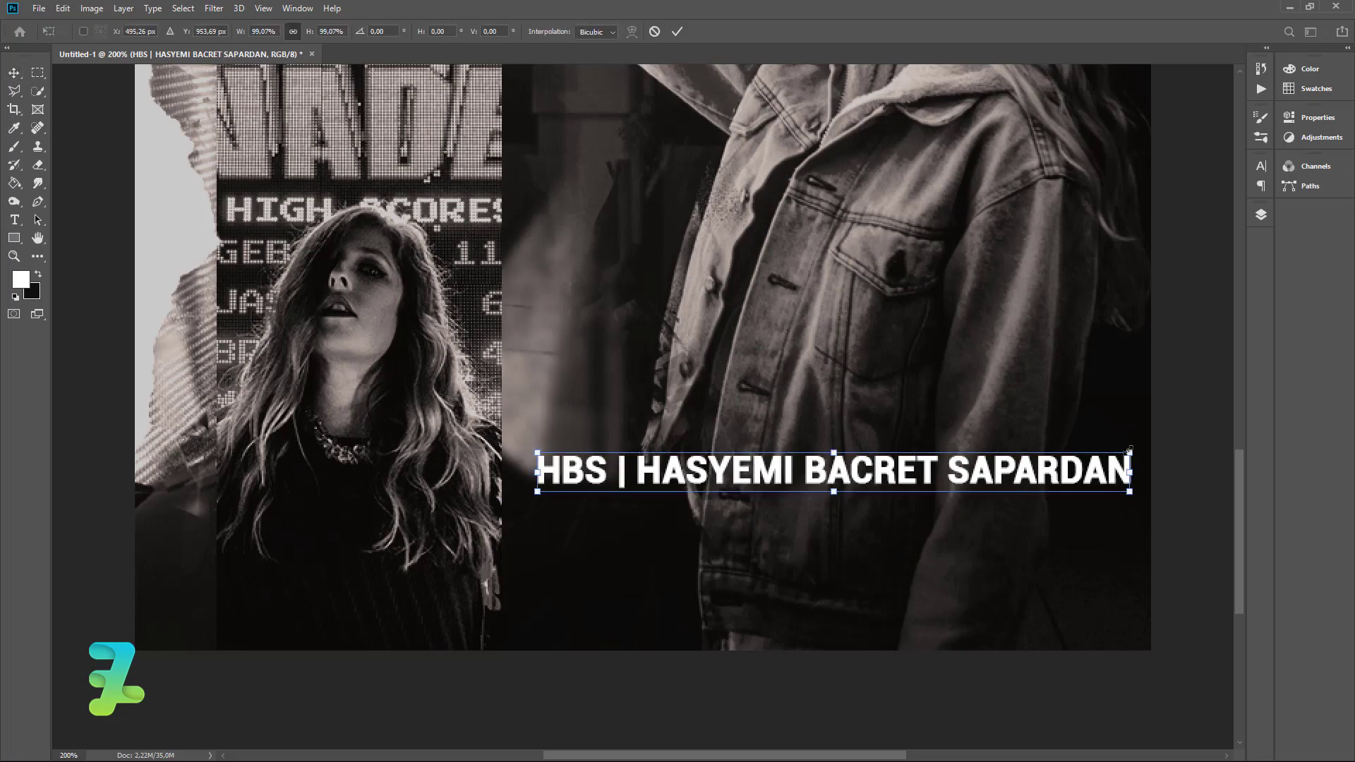
{"action": "left_click_drag", "start_coordinate": [932, 484], "coordinate": [918, 522]}
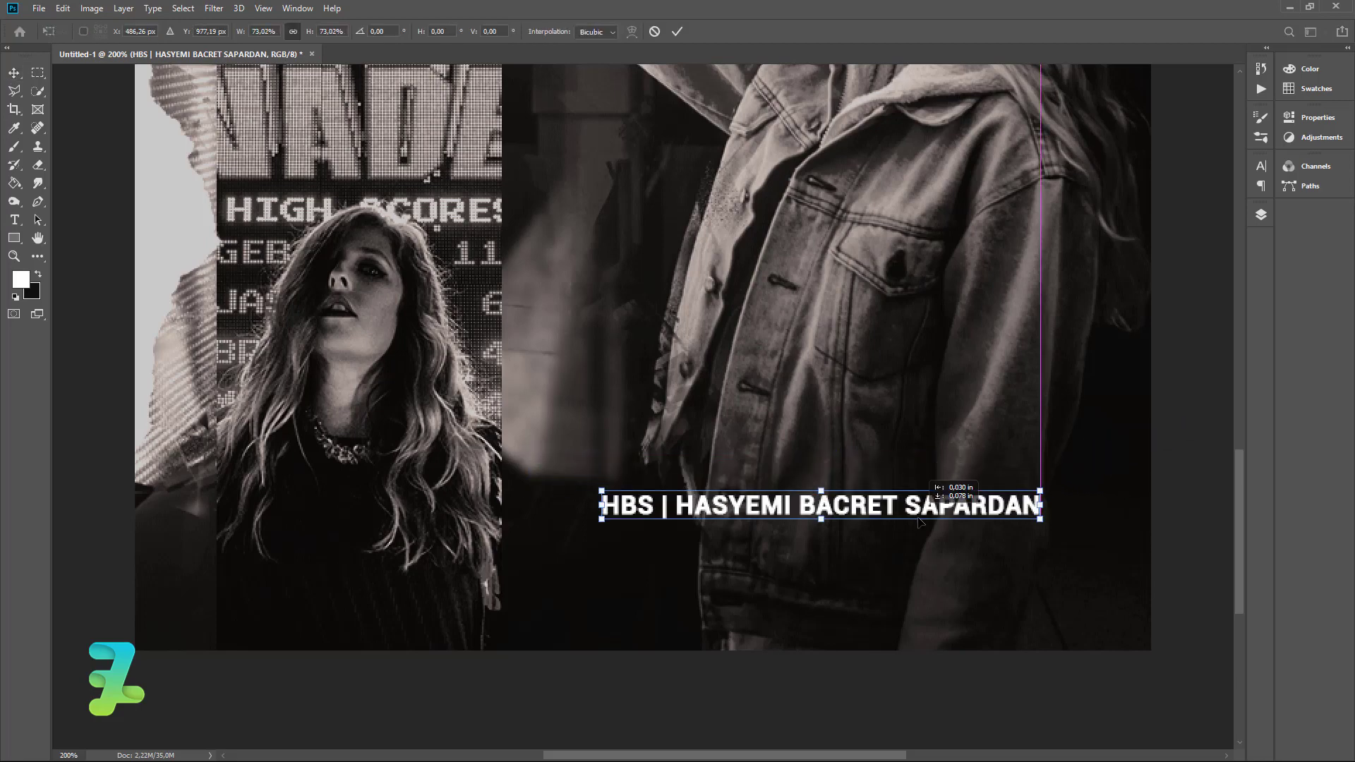
{"action": "key", "text": "Return"}
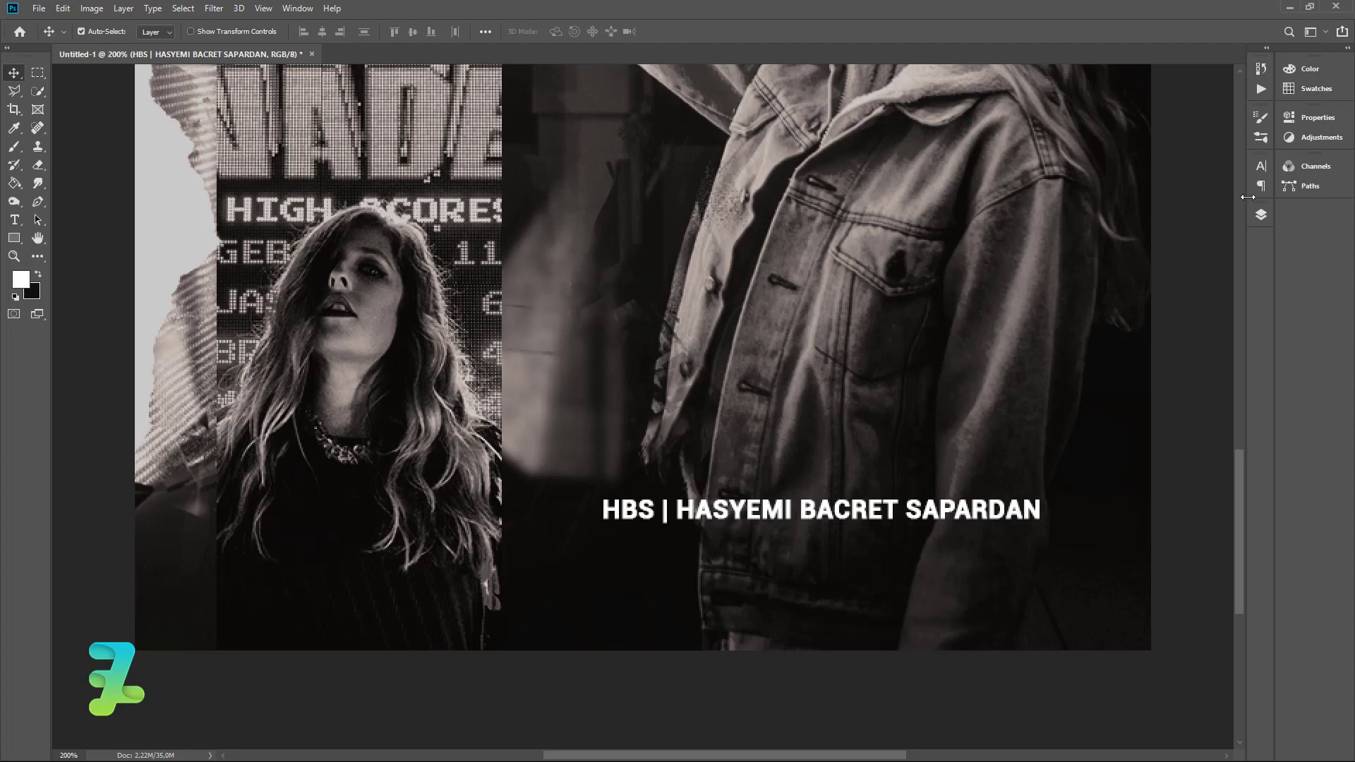
- Set the name in the credit line to Regular weight and insert the missing H
{"action": "left_click", "coordinate": [1261, 215]}
{"action": "double_click", "coordinate": [1115, 268]}
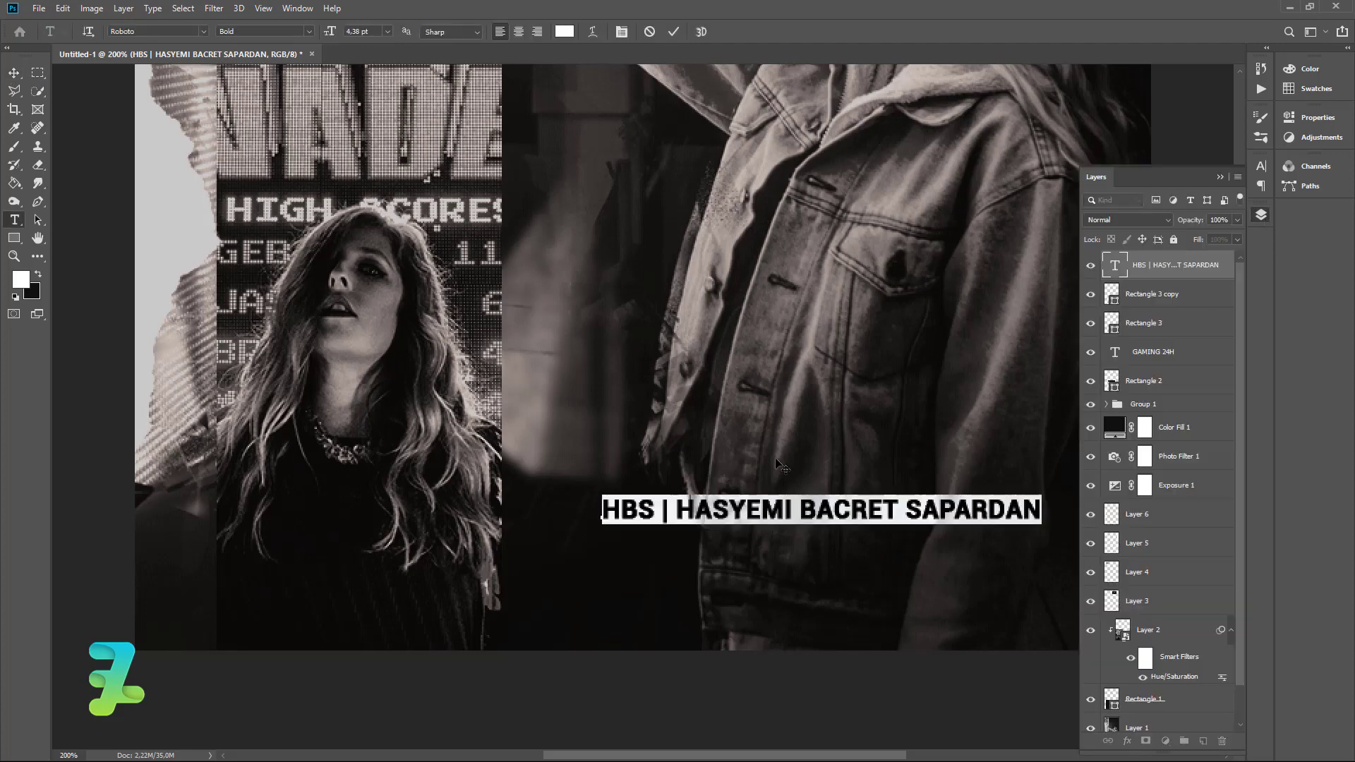
{"action": "key", "text": "shift+Right"}
{"action": "key", "text": "shift+Right"}
{"action": "key", "text": "shift+Right"}
{"action": "key", "text": "shift+Right"}
{"action": "key", "text": "shift+Right"}
{"action": "key", "text": "shift+Right"}
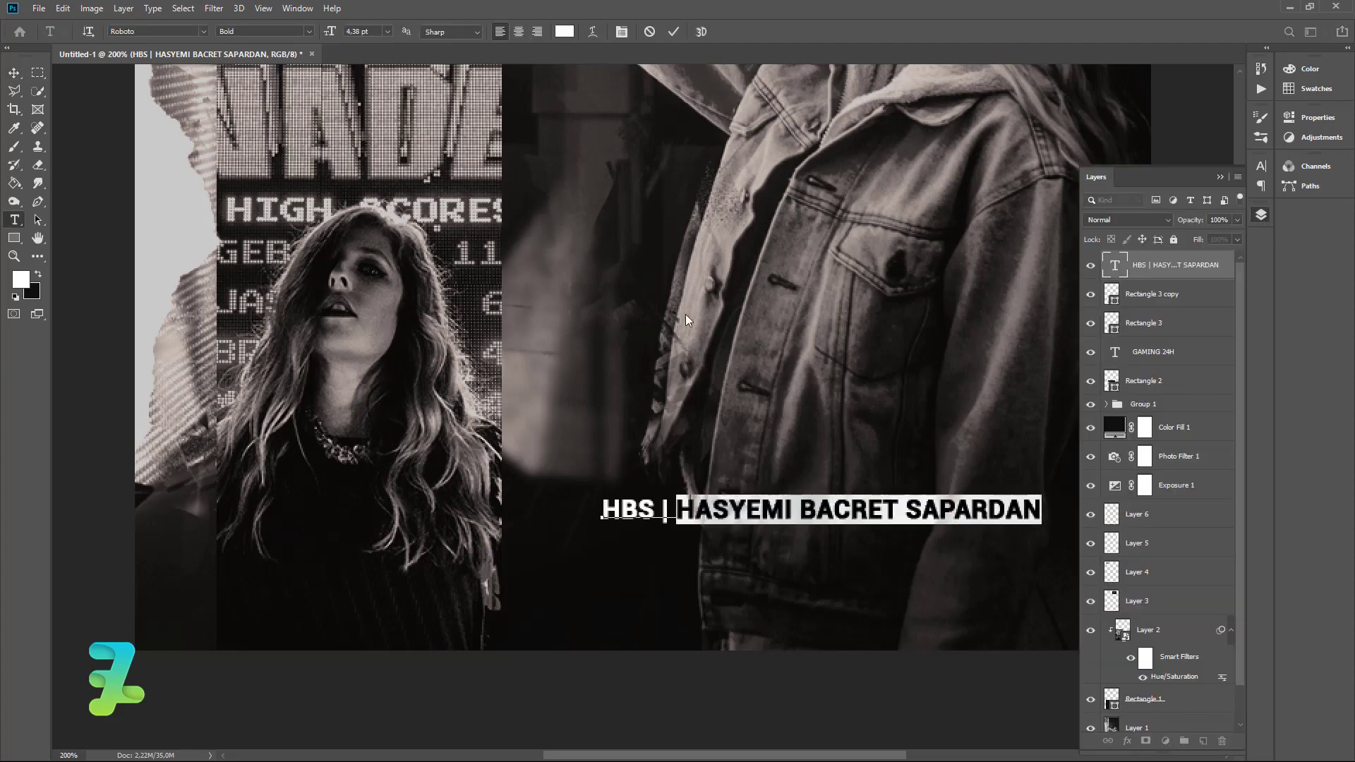
{"action": "left_click", "coordinate": [307, 31]}
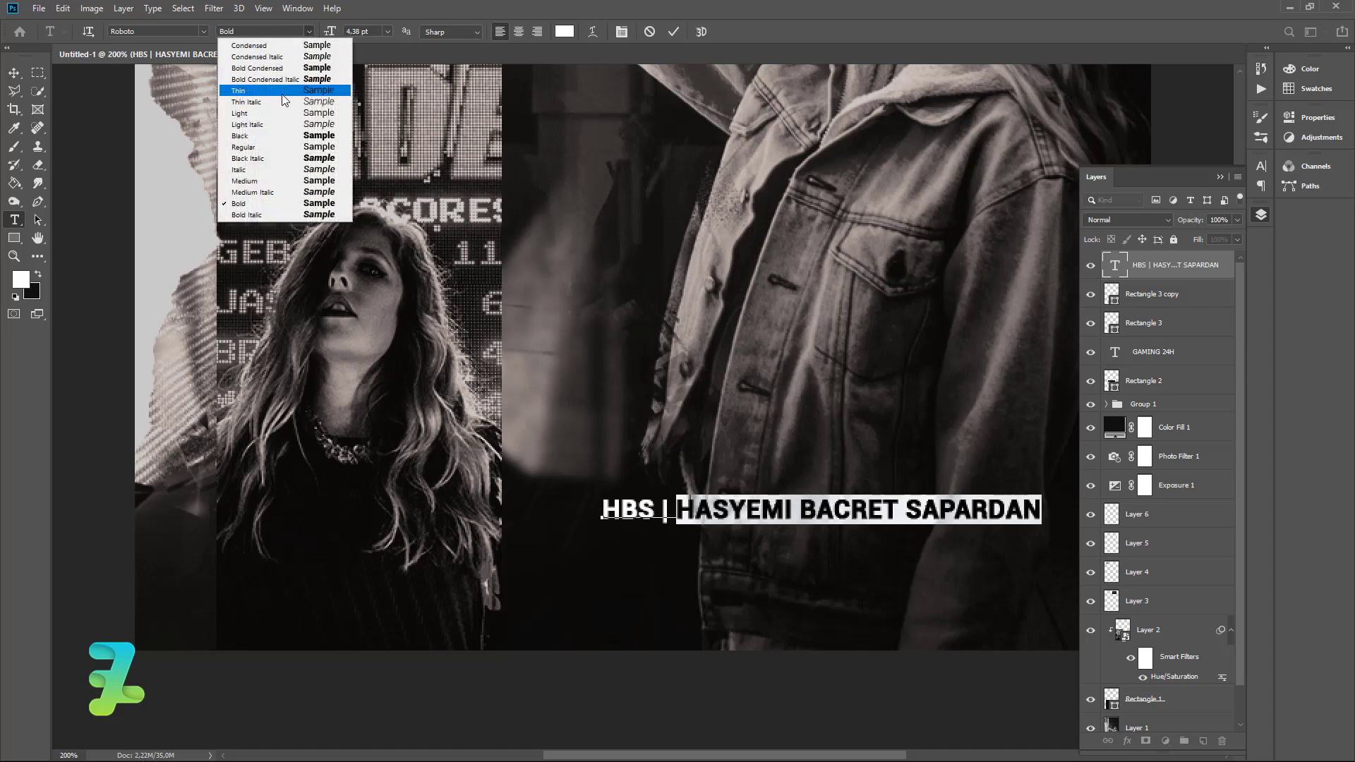
{"action": "left_click", "coordinate": [279, 148]}
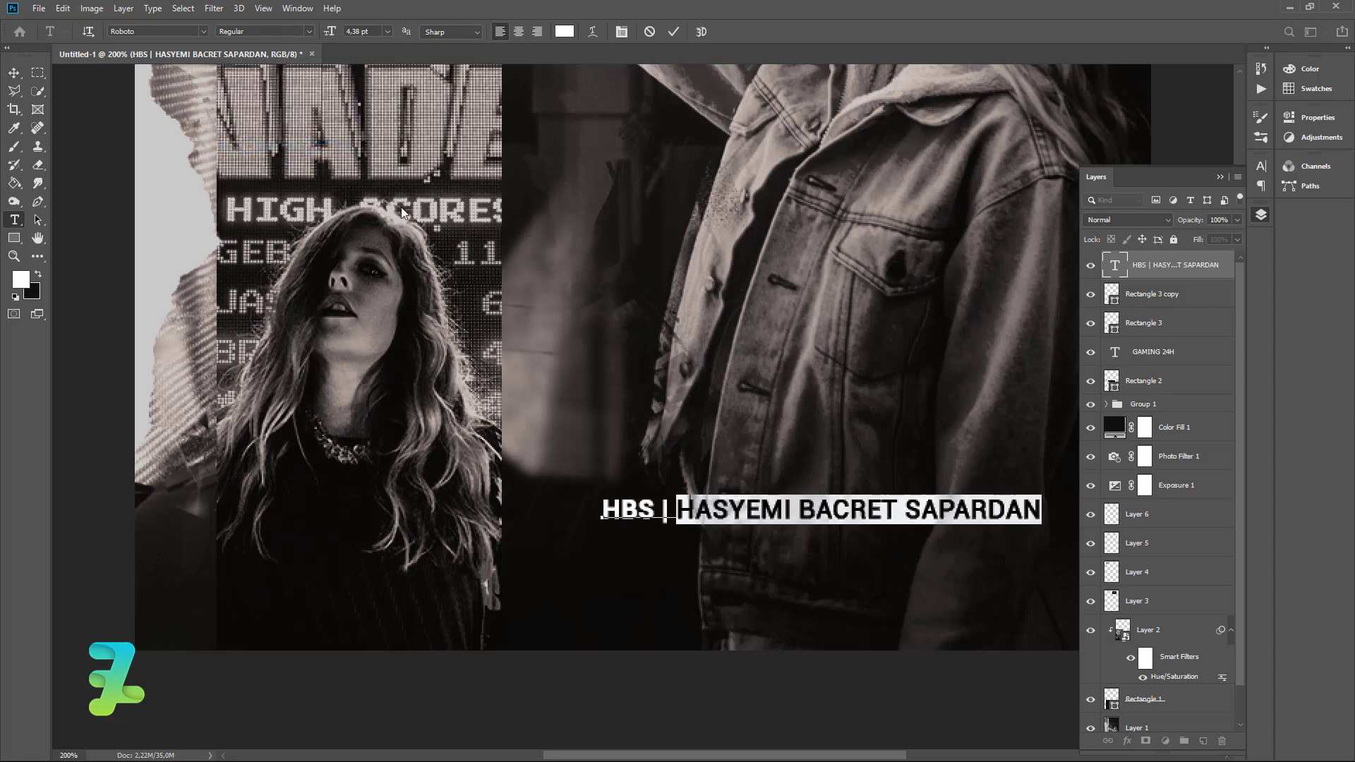
{"action": "left_click", "coordinate": [851, 506]}
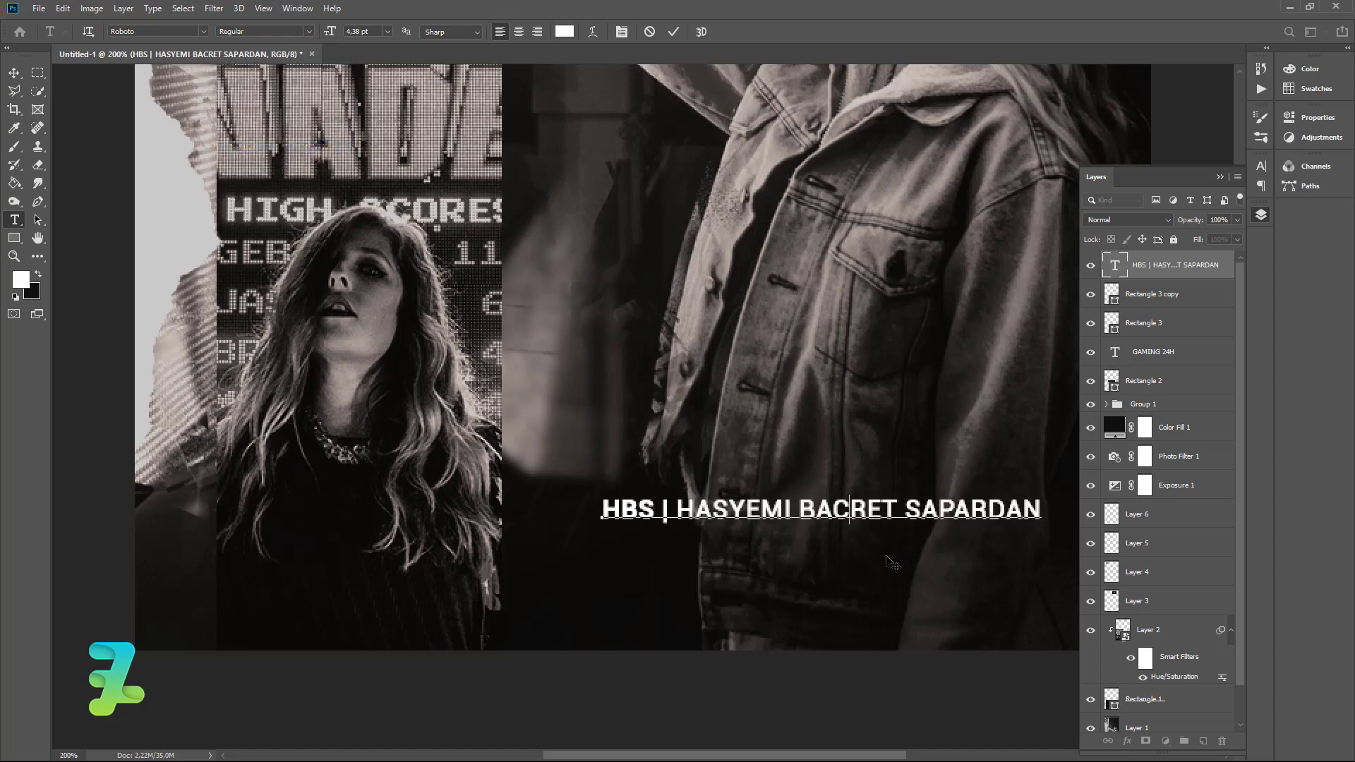
{"action": "type", "text": "H"}
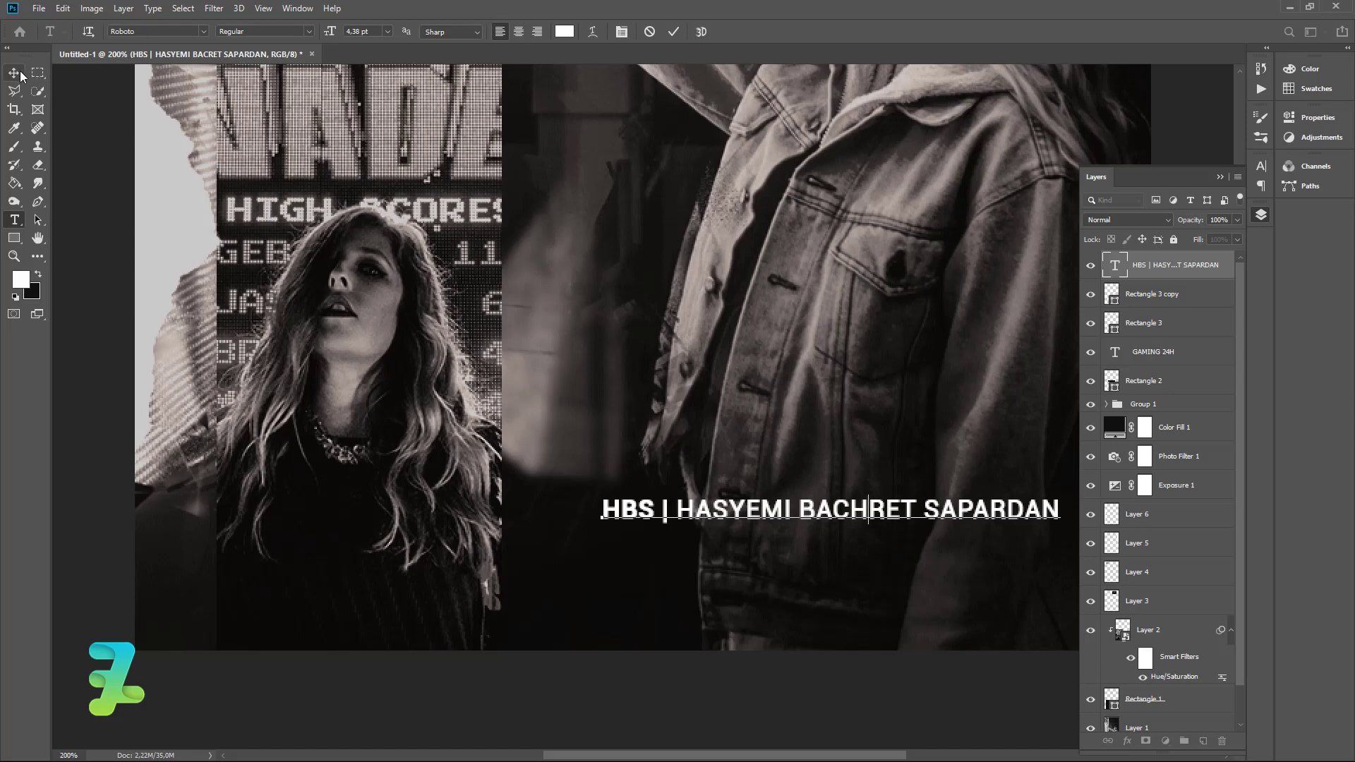
{"action": "left_click", "coordinate": [20, 70]}
- Reposition the credit line lower right over the jacket
{"action": "left_click_drag", "start_coordinate": [802, 515], "coordinate": [753, 527]}
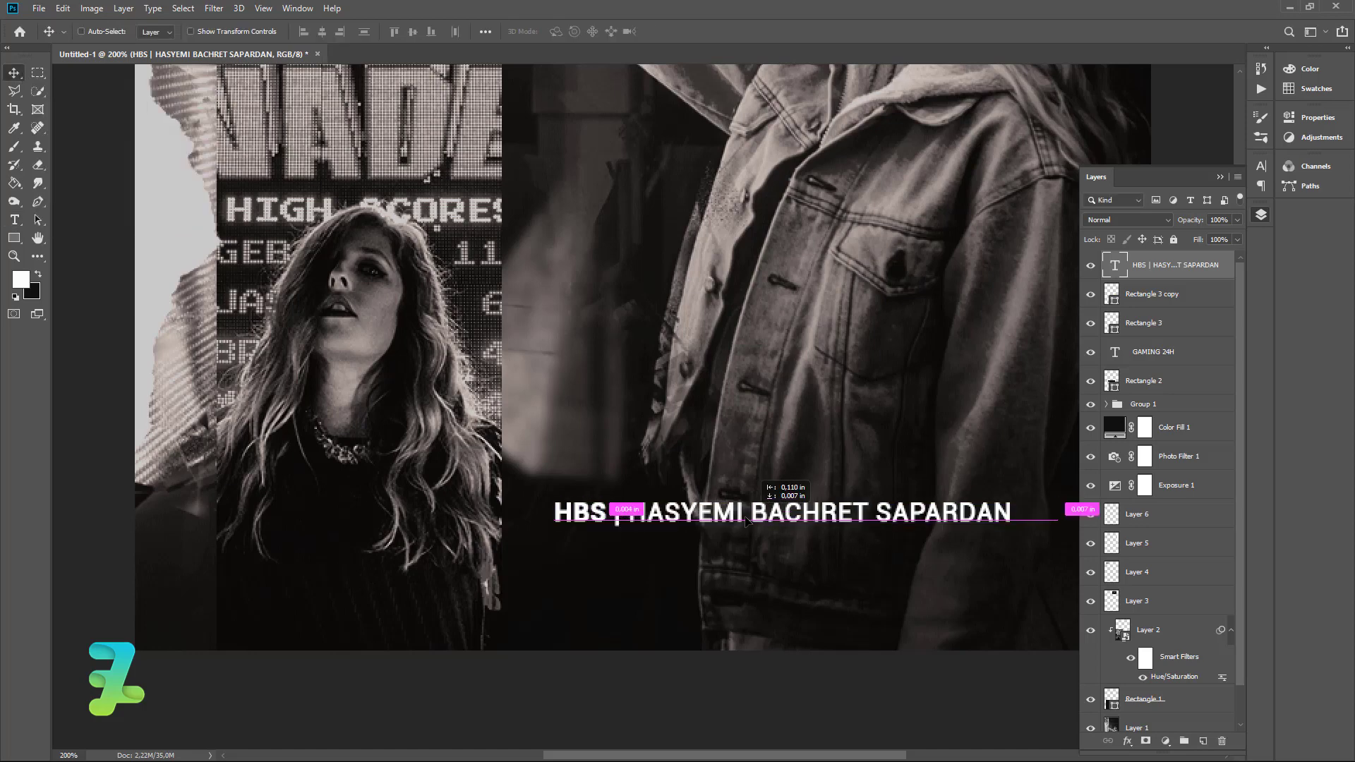
{"action": "left_click", "coordinate": [1225, 177]}
{"action": "key", "text": "ctrl+a"}
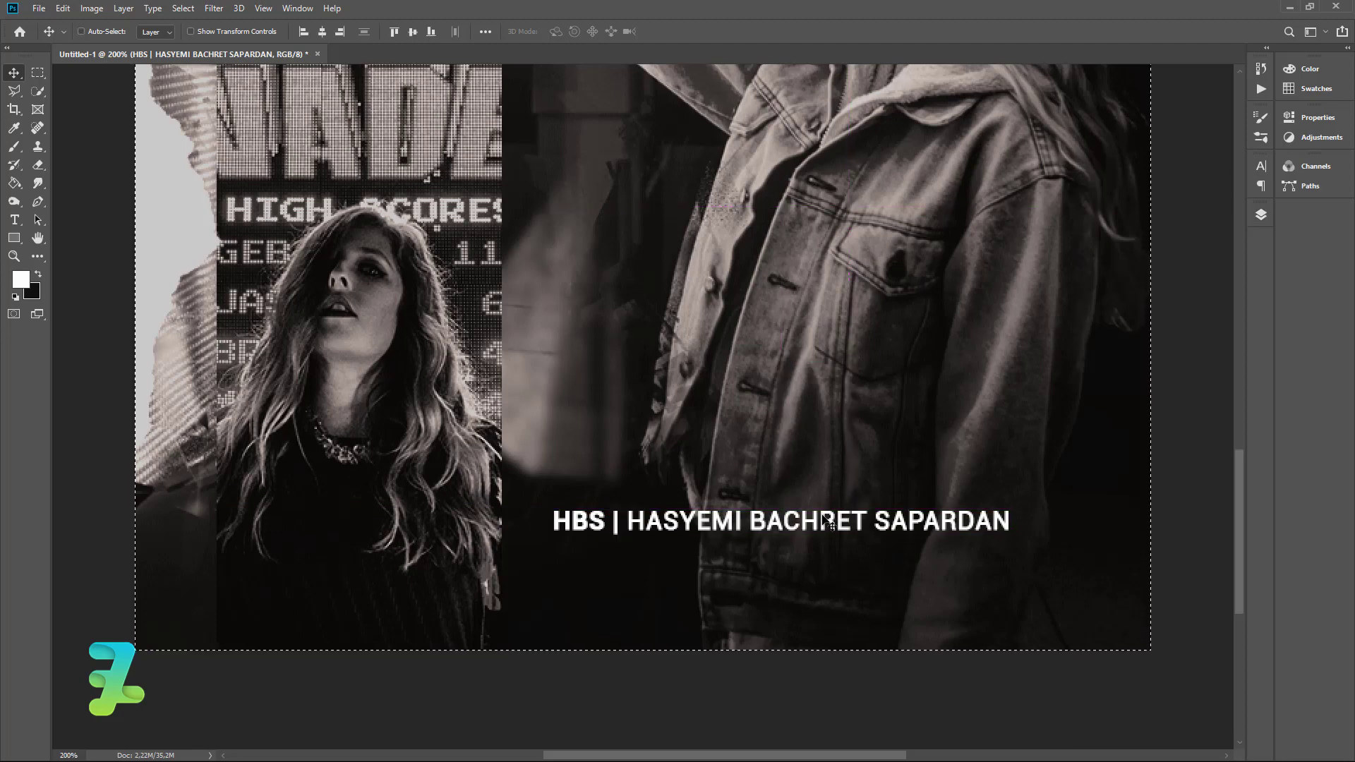
{"action": "key", "text": "ctrl+d"}
{"action": "left_click_drag", "start_coordinate": [802, 518], "coordinate": [857, 539]}
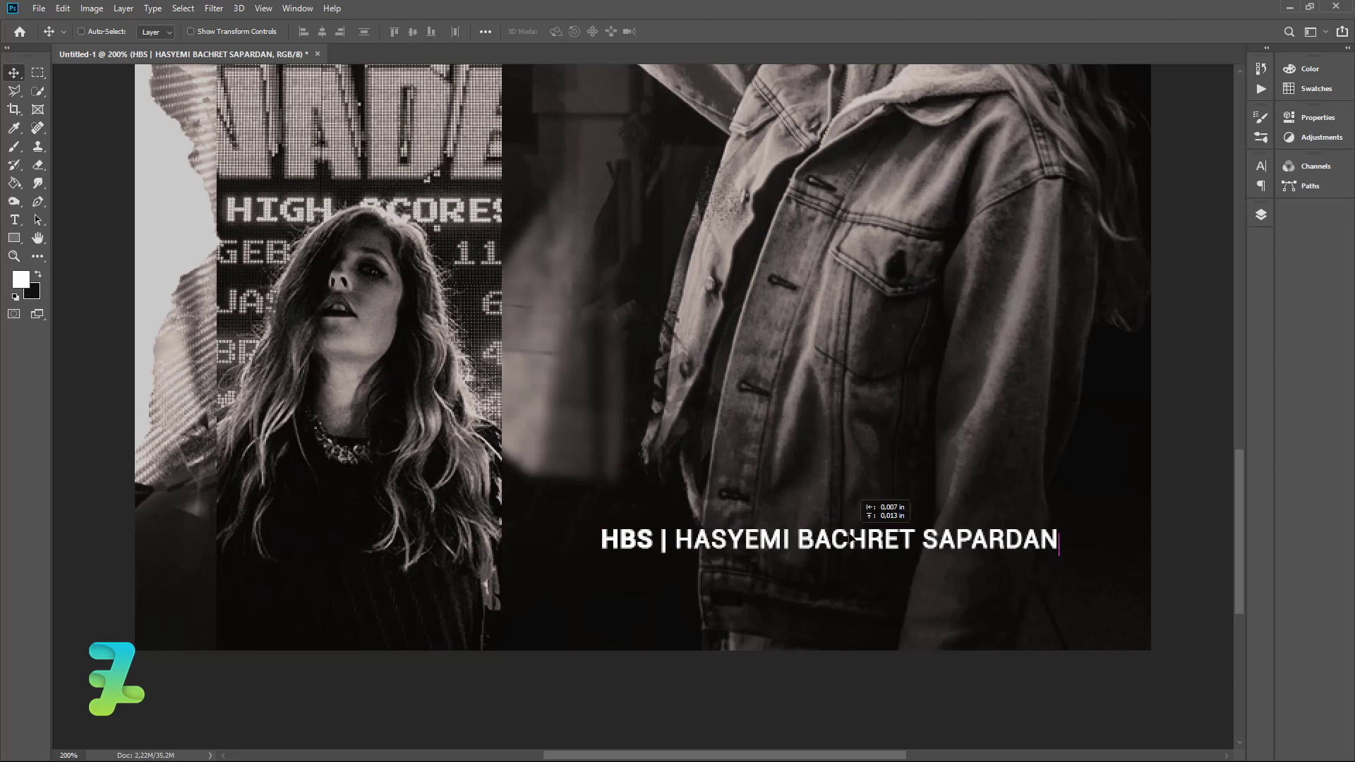
{"action": "left_click", "coordinate": [13, 225]}
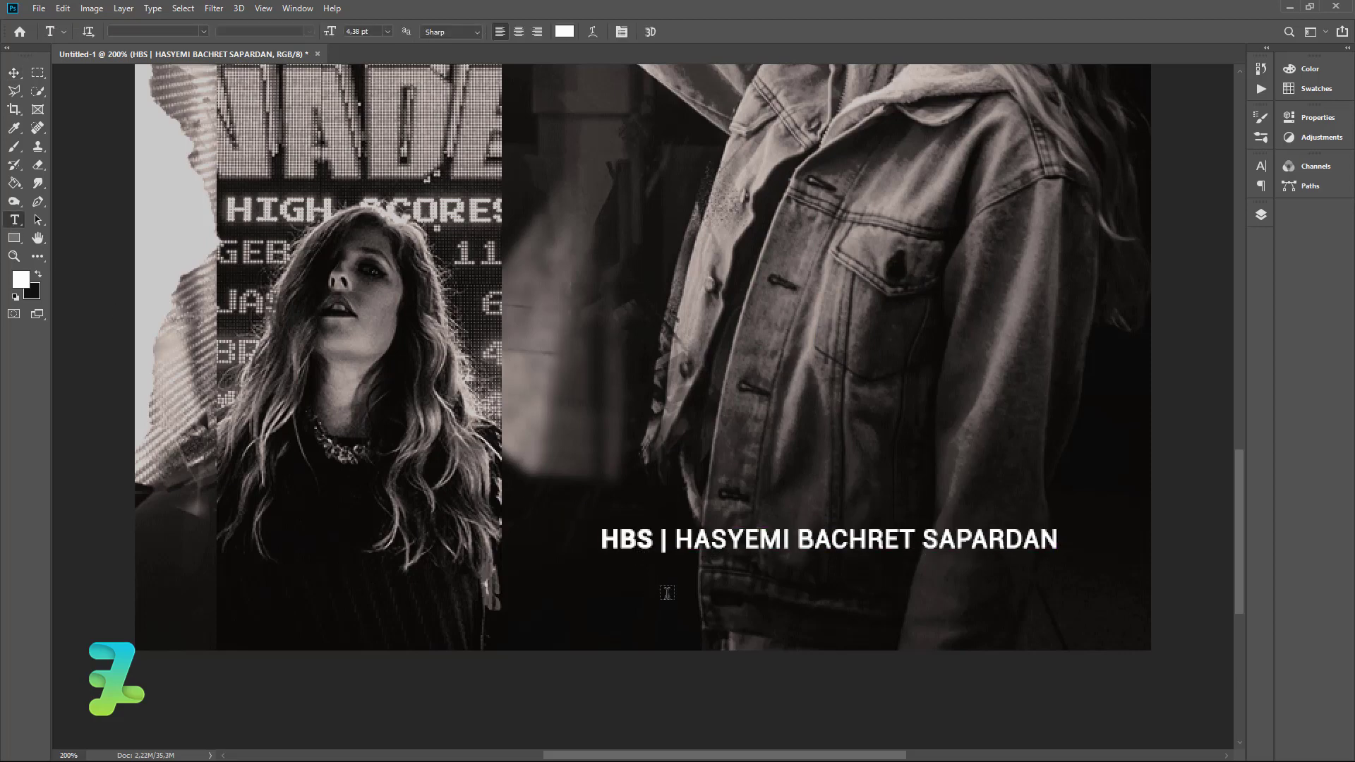
- Type the date 'MARCH 04 2020' as a new text layer below the credit line
{"action": "left_click", "coordinate": [669, 600]}
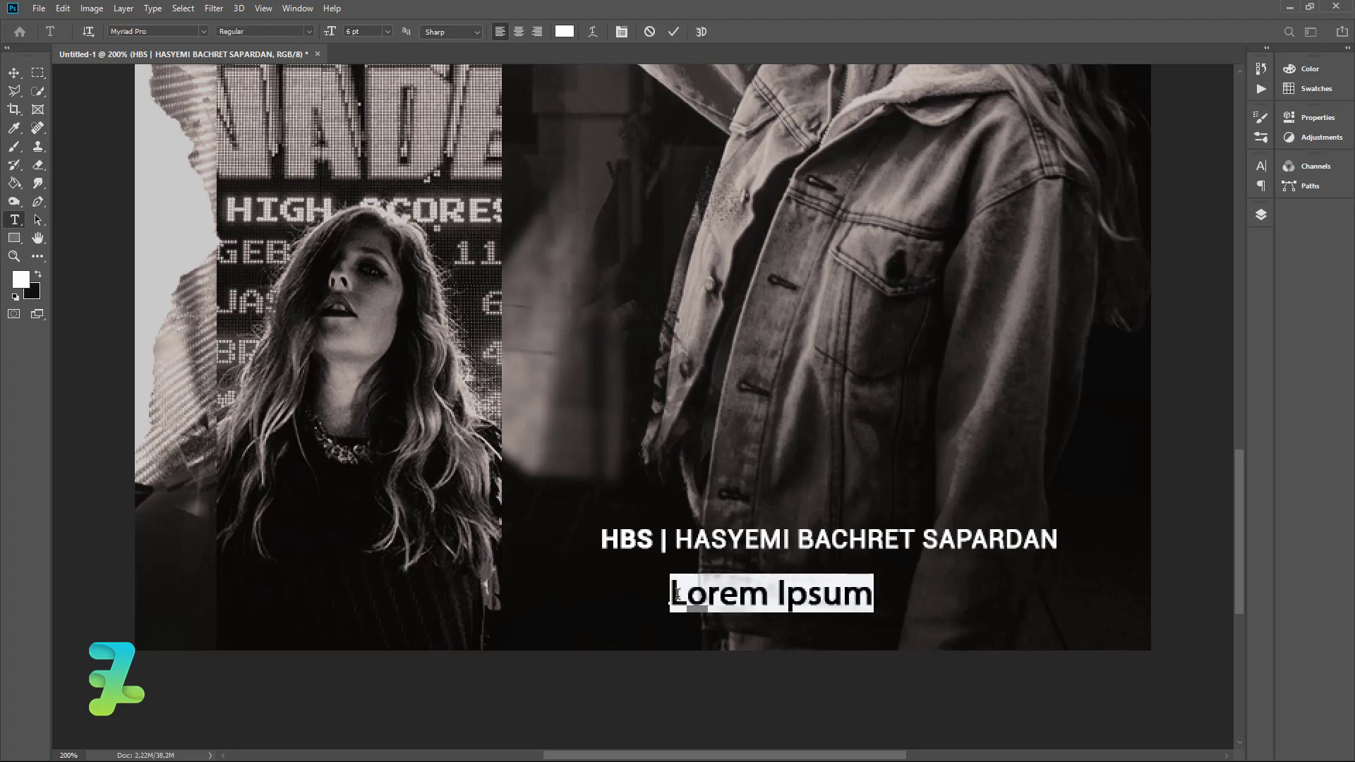
{"action": "type", "text": "m"}
{"action": "key", "text": "BackSpace"}
{"action": "type", "text": "MAR"}
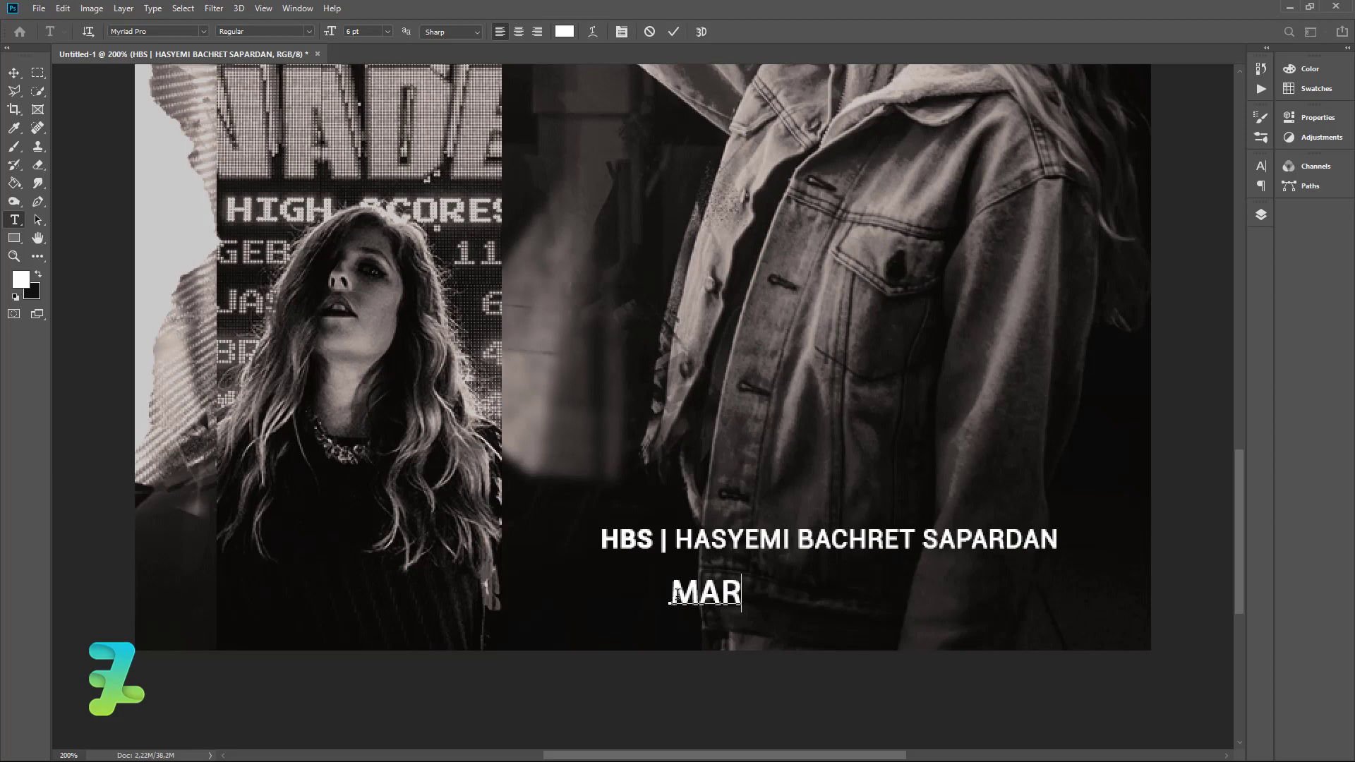
{"action": "type", "text": "CH"}
{"action": "type", "text": "02"}
{"action": "key", "text": "BackSpace"}
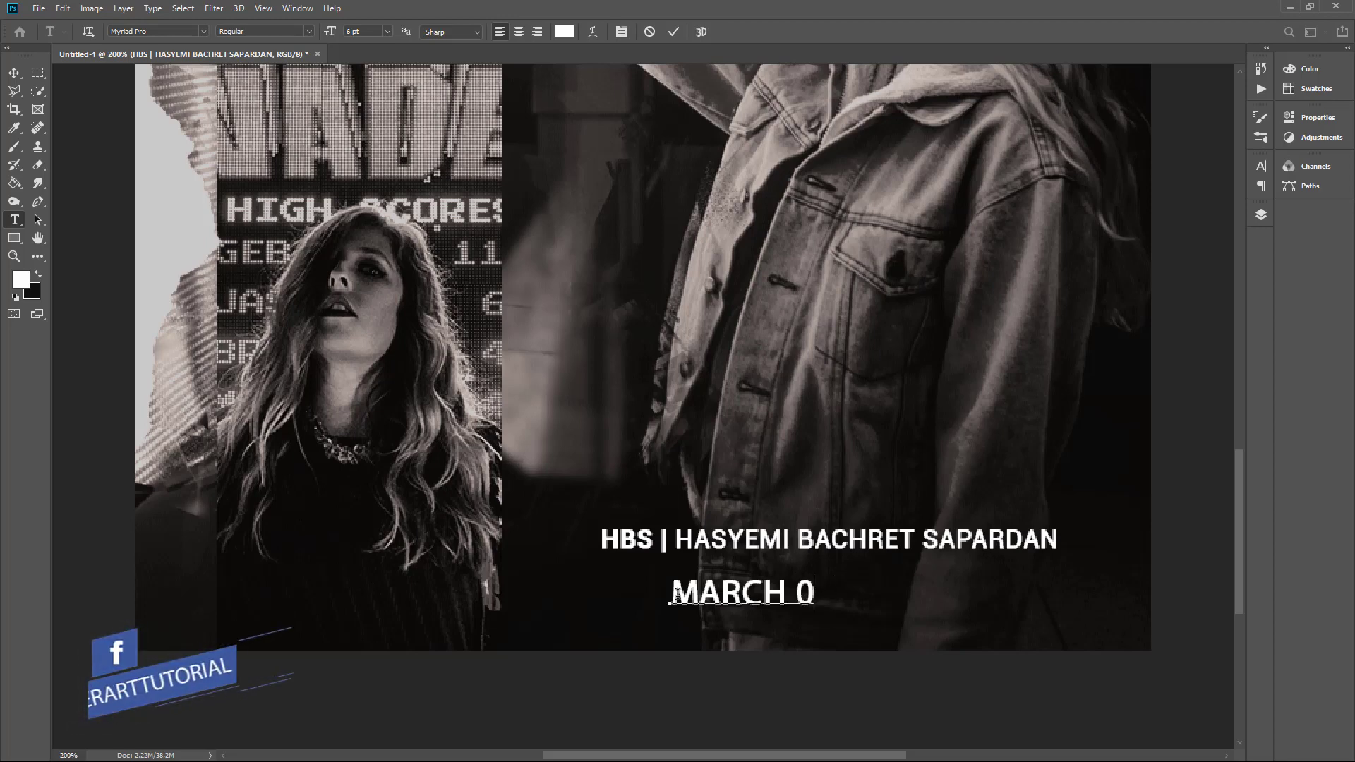
{"action": "type", "text": "4 2020"}
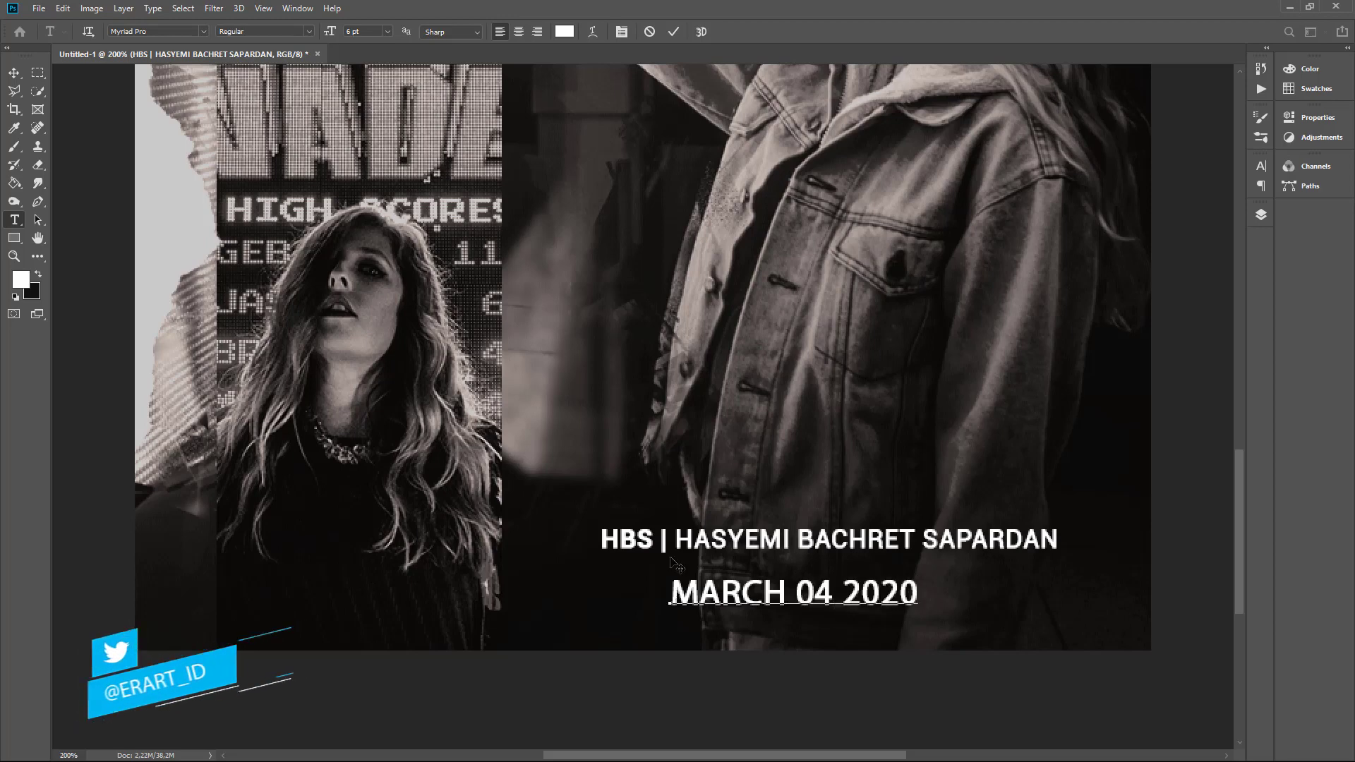
{"action": "key", "text": "ctrl"}
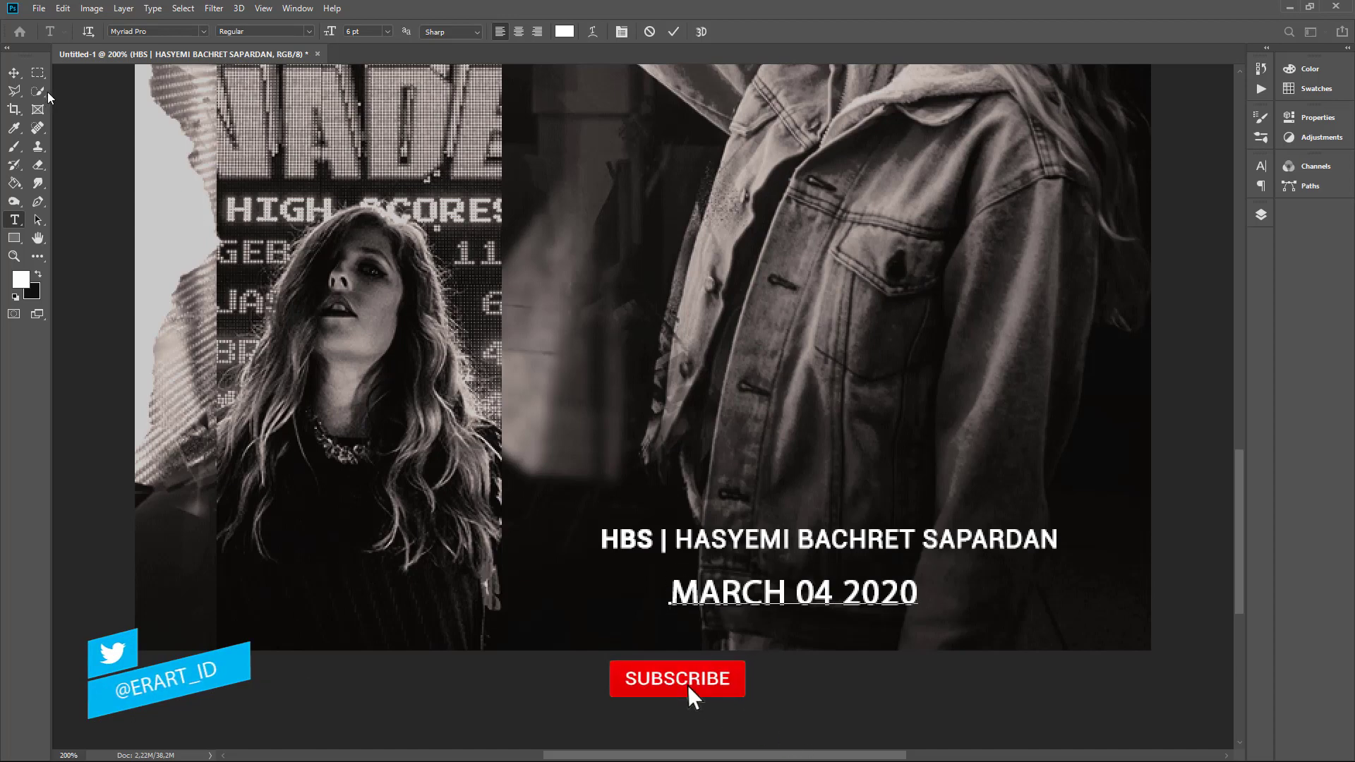
{"action": "key", "text": "ctrl+Return"}
{"action": "key", "text": "v"}
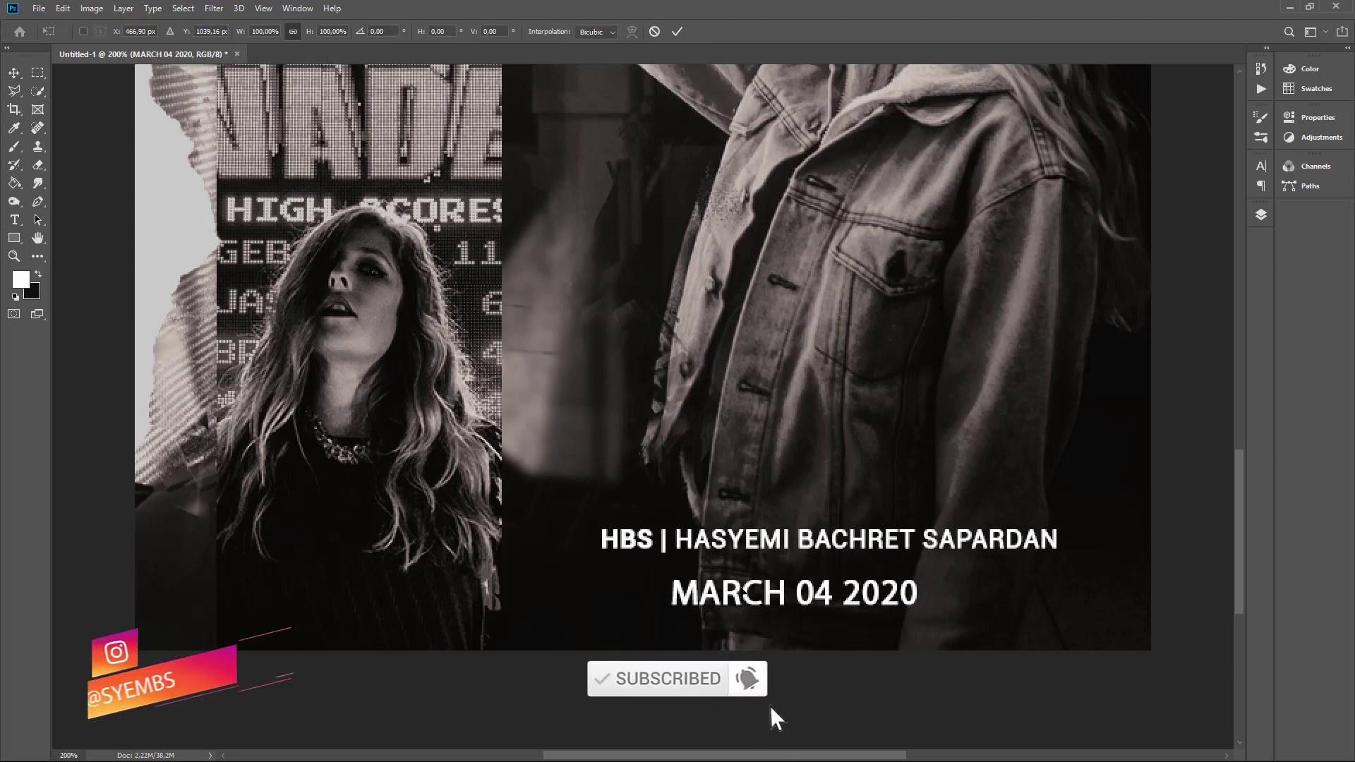
- Scale the date down and move it left-aligned beneath the HBS credit line
{"action": "key", "text": "ctrl+t"}
{"action": "left_click_drag", "start_coordinate": [666, 615], "coordinate": [766, 593]}
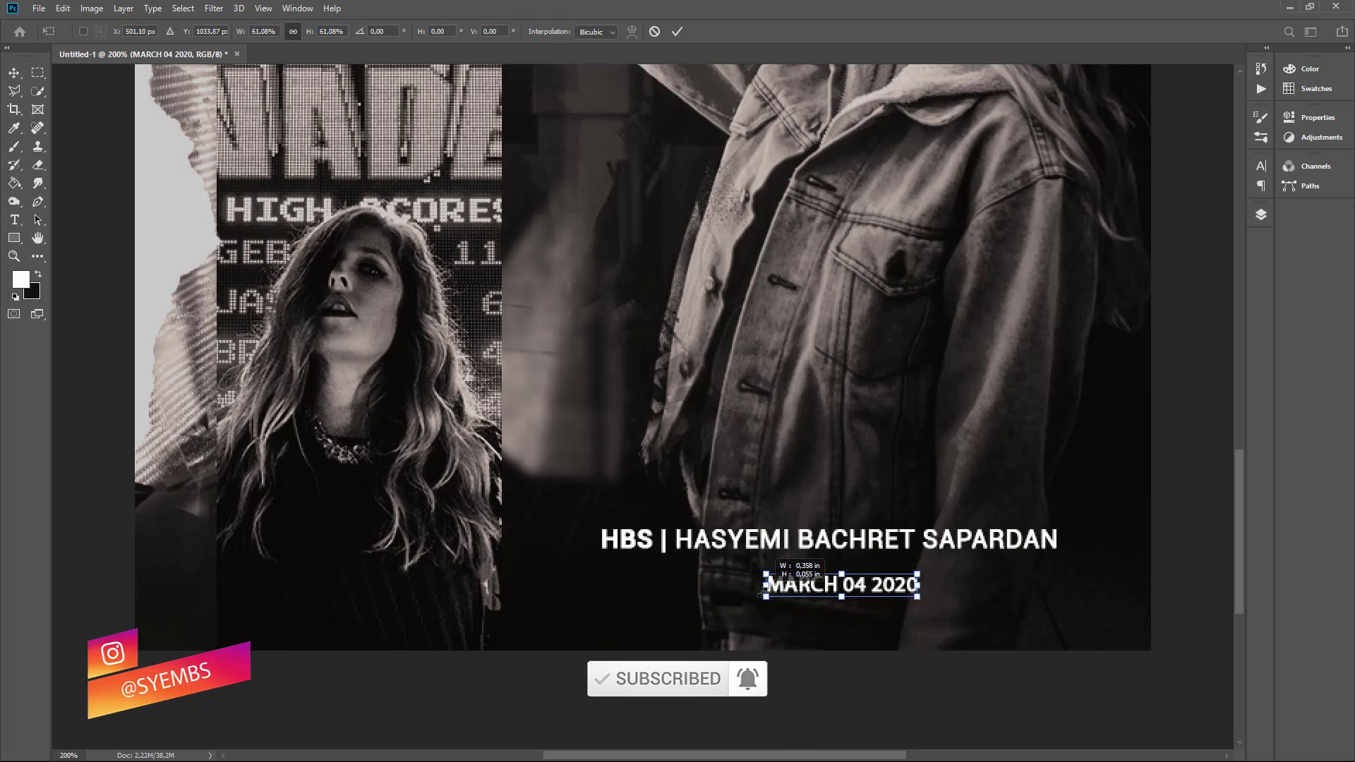
{"action": "key", "text": "Return"}
{"action": "left_click_drag", "start_coordinate": [892, 595], "coordinate": [719, 575]}
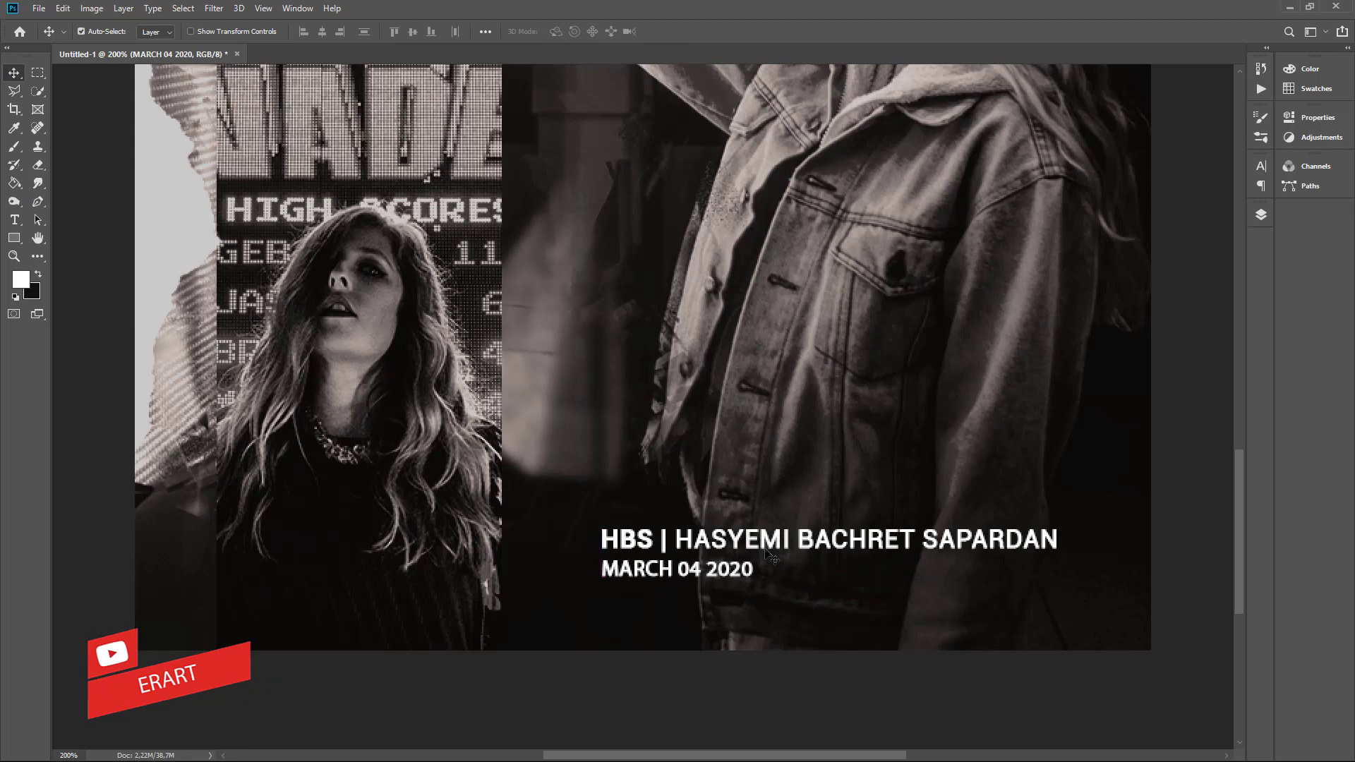
{"action": "scroll", "coordinate": [741, 511], "scroll_direction": "up", "scroll_amount": 1}
{"action": "scroll", "coordinate": [777, 490], "scroll_direction": "up", "scroll_amount": 2}
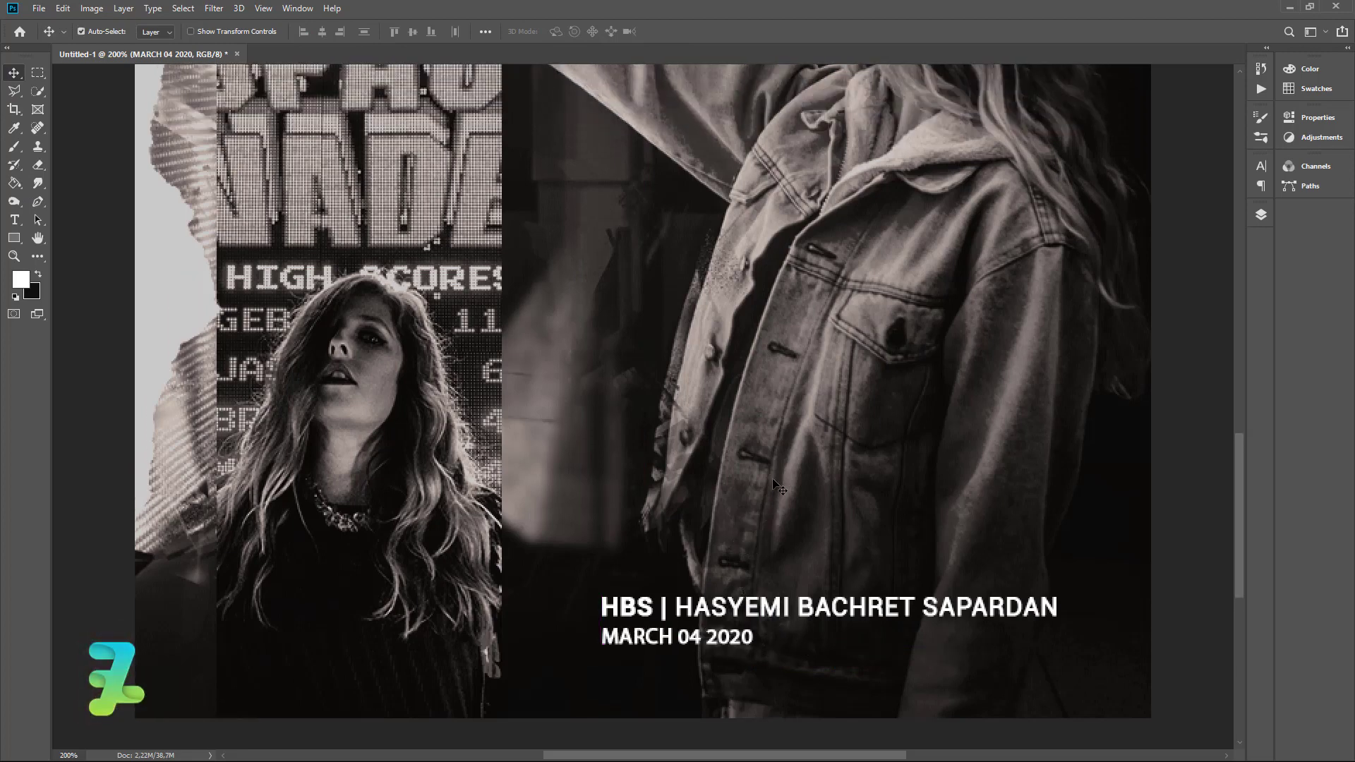
{"action": "scroll", "coordinate": [777, 487], "scroll_direction": "up", "scroll_amount": 3}
{"action": "scroll", "coordinate": [776, 487], "scroll_direction": "up", "scroll_amount": 2}
{"action": "scroll", "coordinate": [777, 487], "scroll_direction": "up", "scroll_amount": 1}
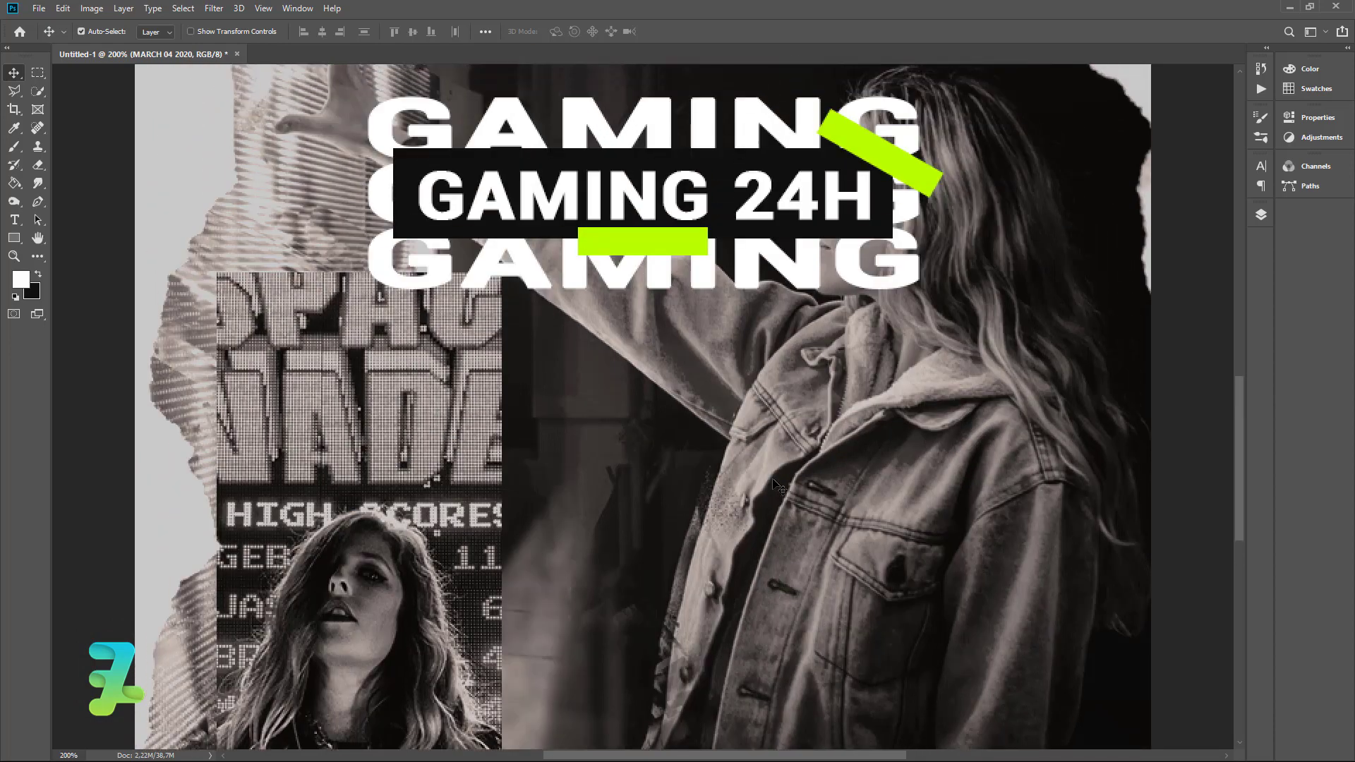
{"action": "scroll", "coordinate": [777, 487], "scroll_direction": "up", "scroll_amount": 1}
{"action": "scroll", "coordinate": [776, 487], "scroll_direction": "up", "scroll_amount": 1}
{"action": "scroll", "coordinate": [776, 487], "scroll_direction": "up", "scroll_amount": 1}
{"action": "scroll", "coordinate": [776, 487], "scroll_direction": "up", "scroll_amount": 1}
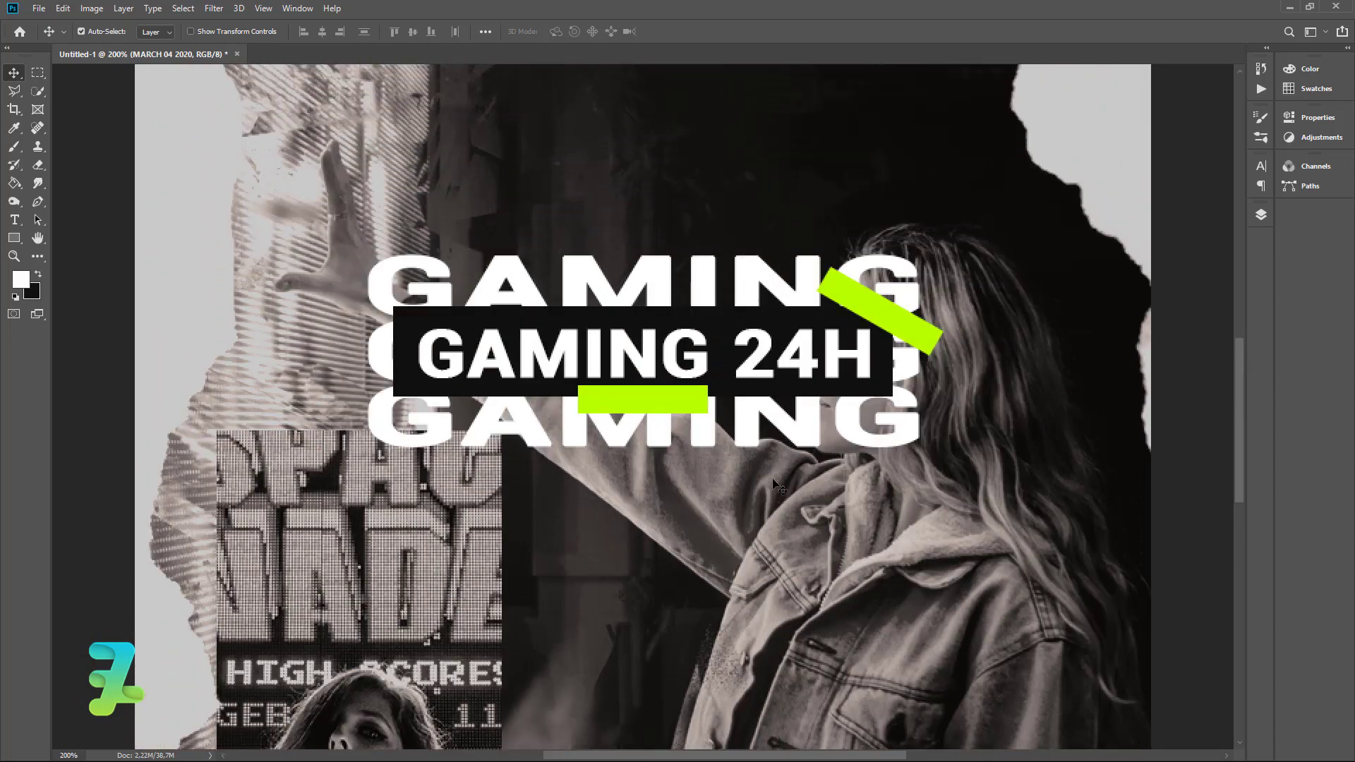
{"action": "scroll", "coordinate": [777, 485], "scroll_direction": "up", "scroll_amount": 2}
{"action": "scroll", "coordinate": [776, 486], "scroll_direction": "up", "scroll_amount": 1}
{"action": "scroll", "coordinate": [774, 481], "scroll_direction": "up", "scroll_amount": 2}
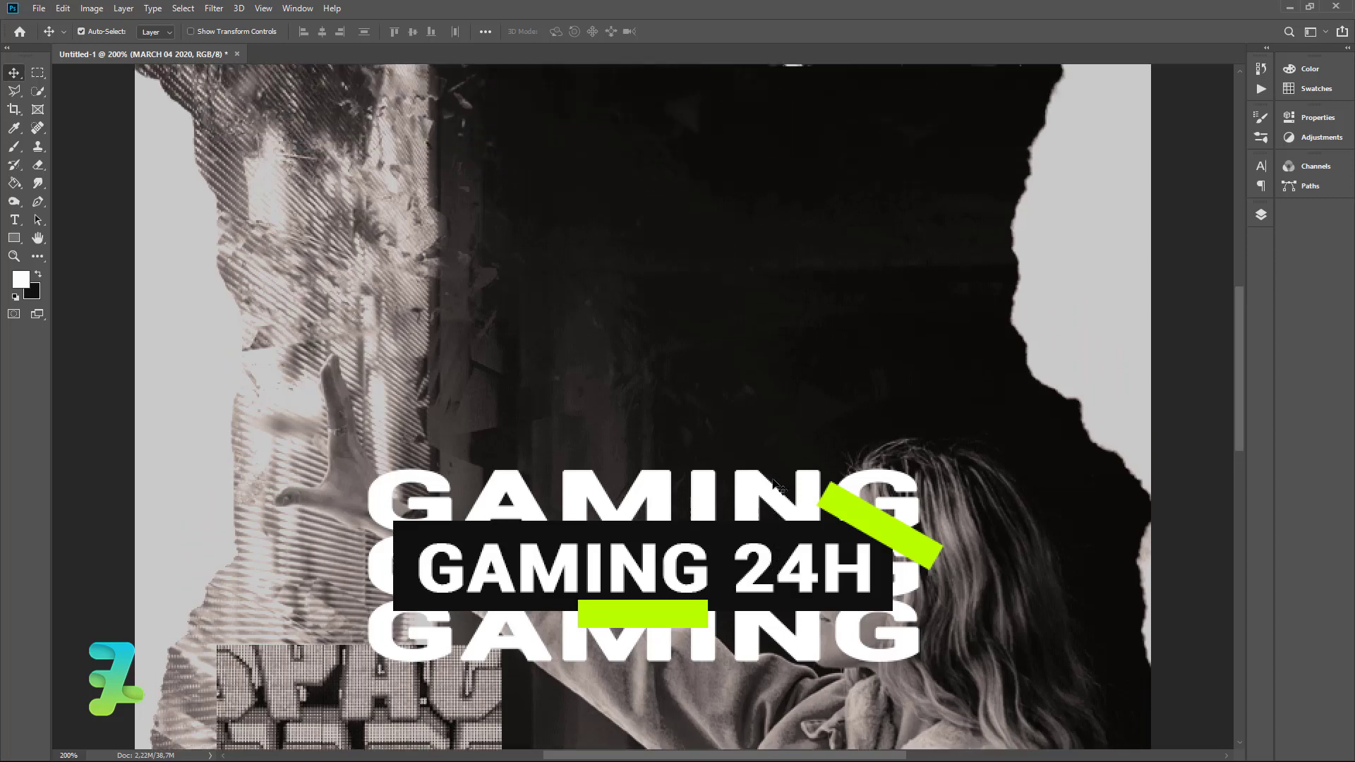
{"action": "scroll", "coordinate": [774, 481], "scroll_direction": "up", "scroll_amount": 3}
{"action": "scroll", "coordinate": [776, 485], "scroll_direction": "up", "scroll_amount": 3}
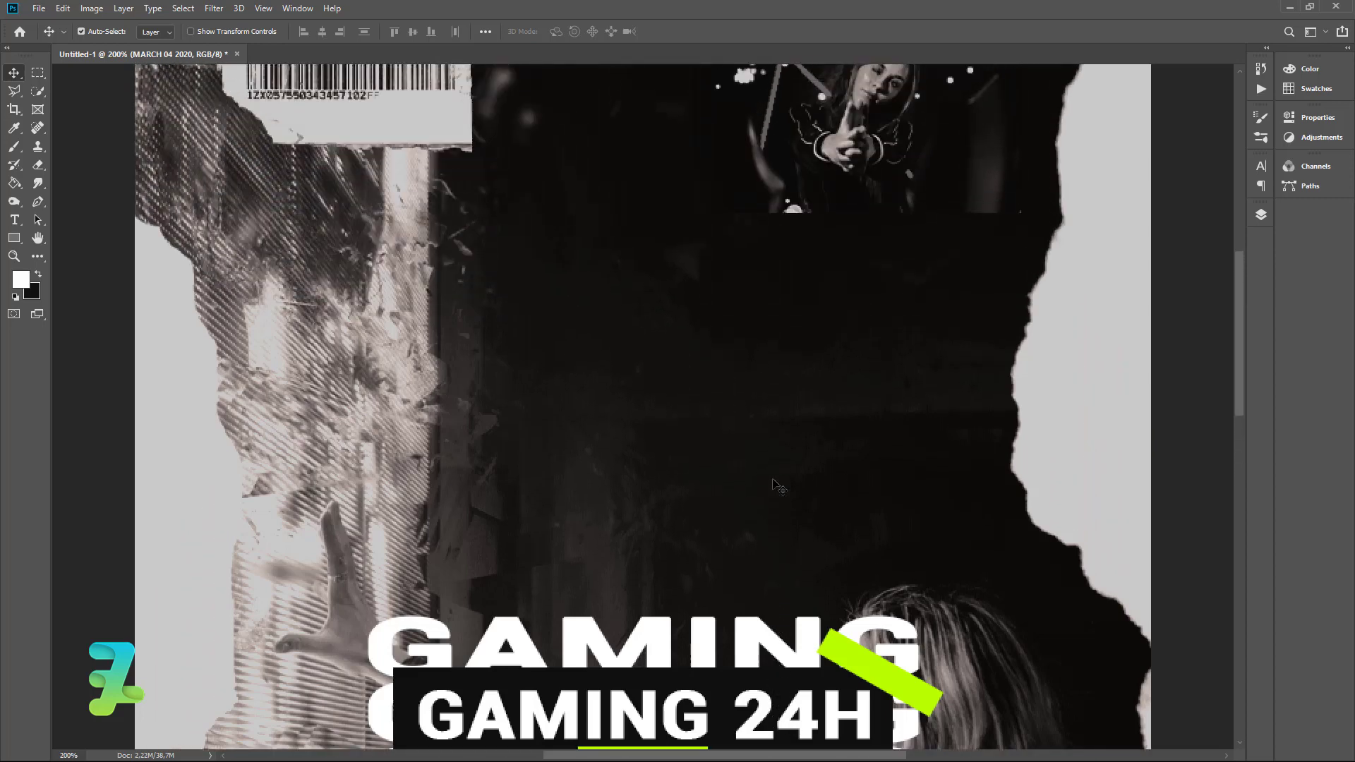
{"action": "scroll", "coordinate": [776, 485], "scroll_direction": "down", "scroll_amount": 3}
{"action": "scroll", "coordinate": [777, 485], "scroll_direction": "down", "scroll_amount": 1}
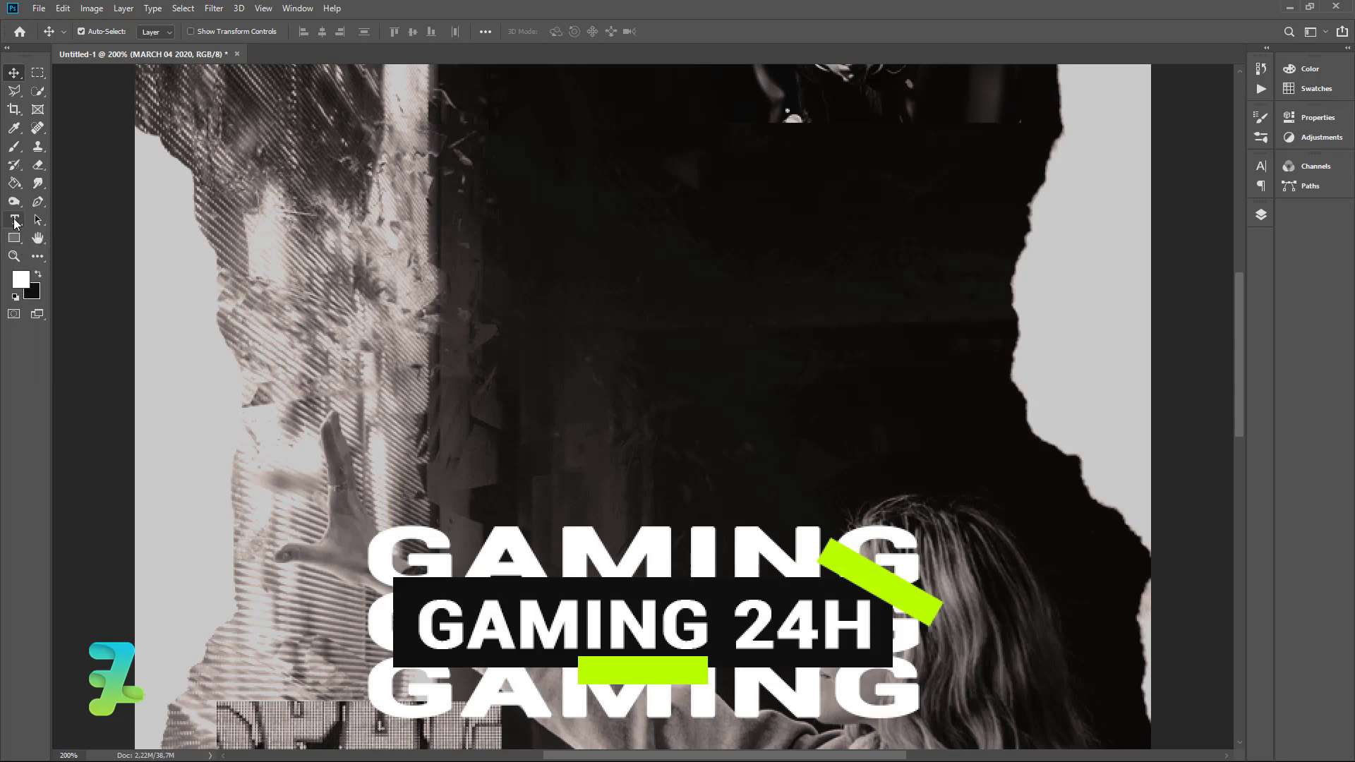
{"action": "left_click", "coordinate": [14, 220]}
{"action": "scroll", "coordinate": [268, 406], "scroll_direction": "up", "scroll_amount": 1}
- Type 'GAMING PROFESSIONAL WORLD' in a new text box at the upper left and commit it
{"action": "left_click", "coordinate": [328, 415]}
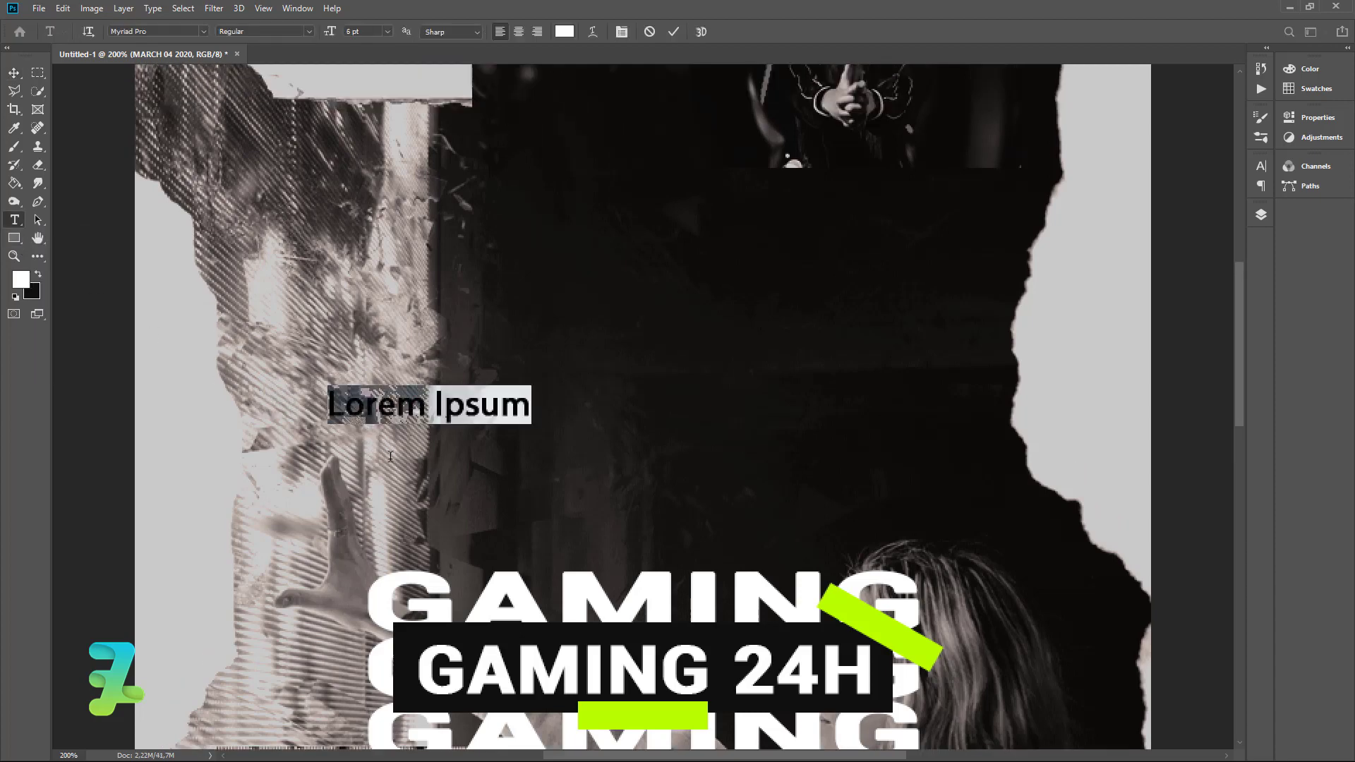
{"action": "type", "text": "gami"}
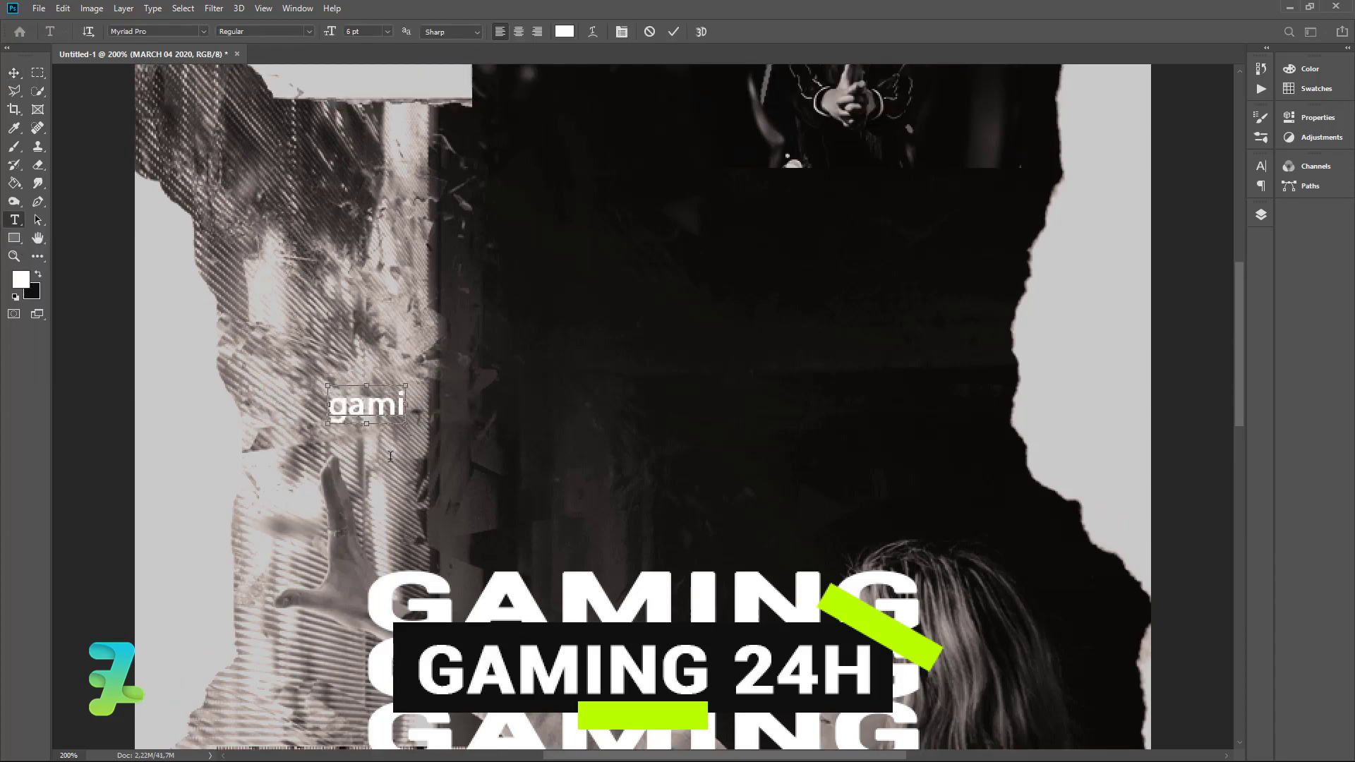
{"action": "key", "text": "ctrl+a"}
{"action": "type", "text": "GAMING PR"}
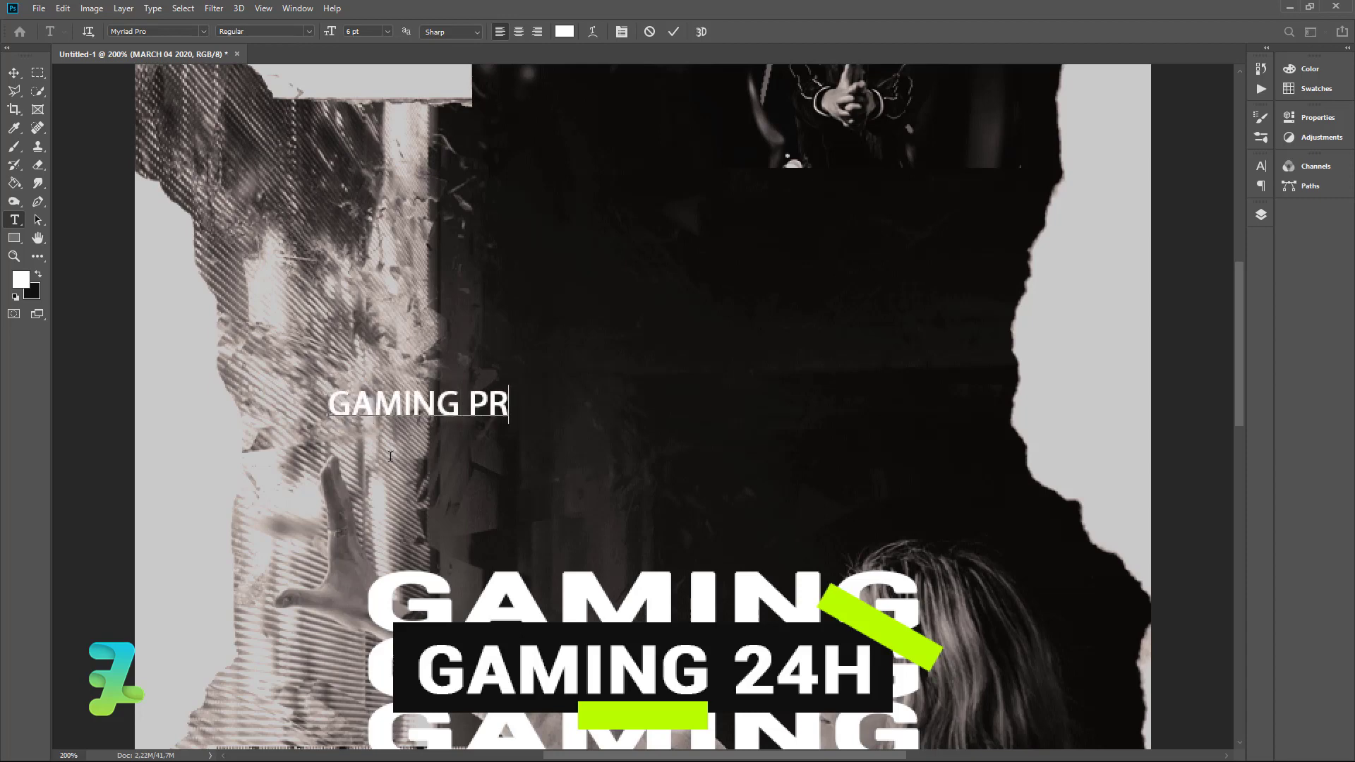
{"action": "type", "text": "OPRES"}
{"action": "key", "text": "BackSpace"}
{"action": "key", "text": "BackSpace"}
{"action": "key", "text": "BackSpace"}
{"action": "key", "text": "BackSpace"}
{"action": "type", "text": "FESSI"}
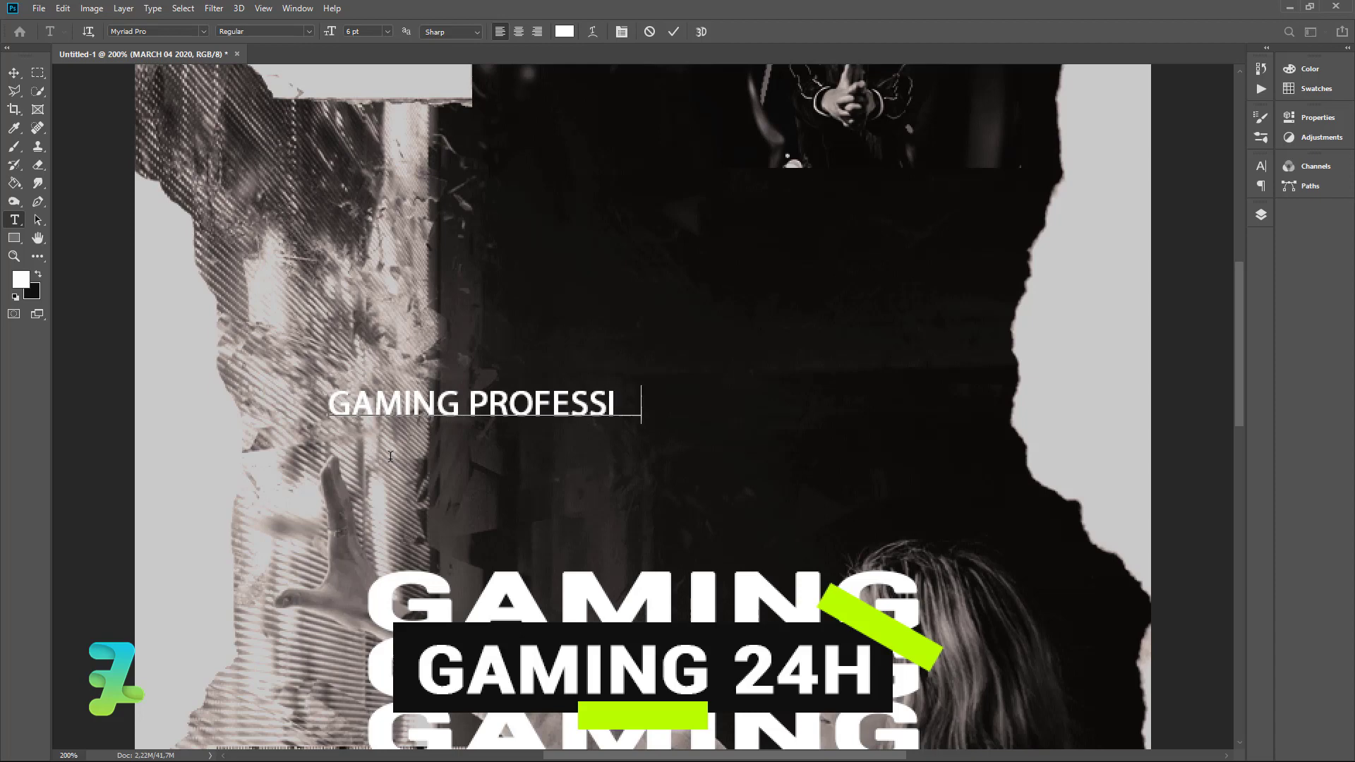
{"action": "type", "text": "ONAL"}
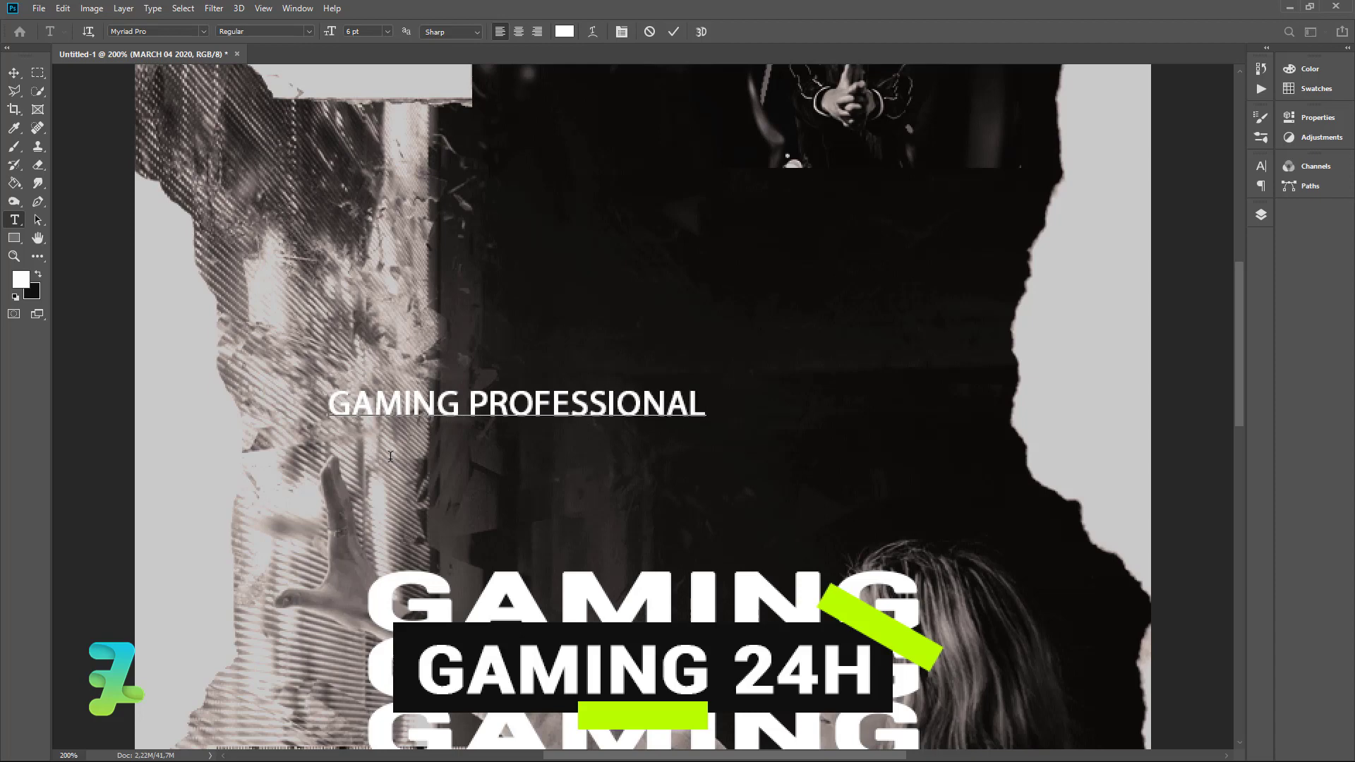
{"action": "type", "text": " WORLD"}
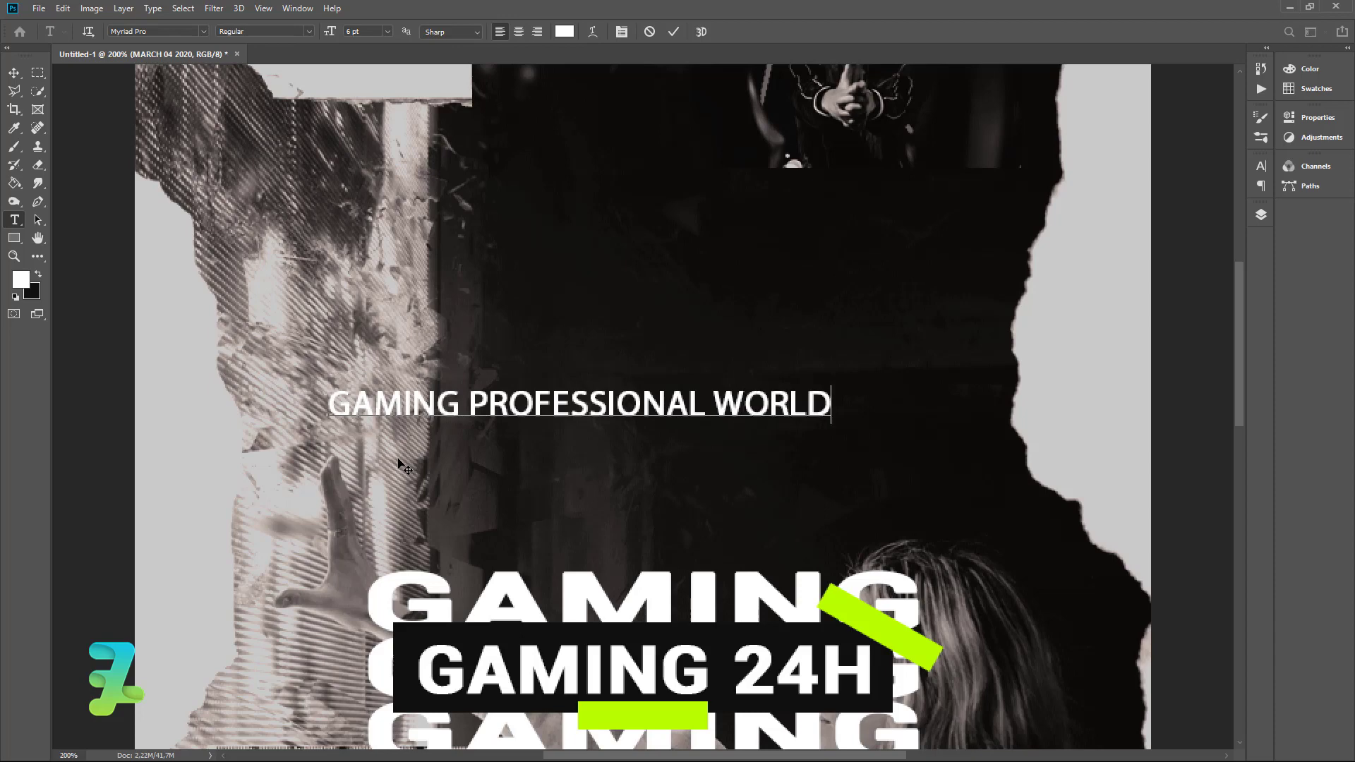
{"action": "left_click", "coordinate": [14, 72]}
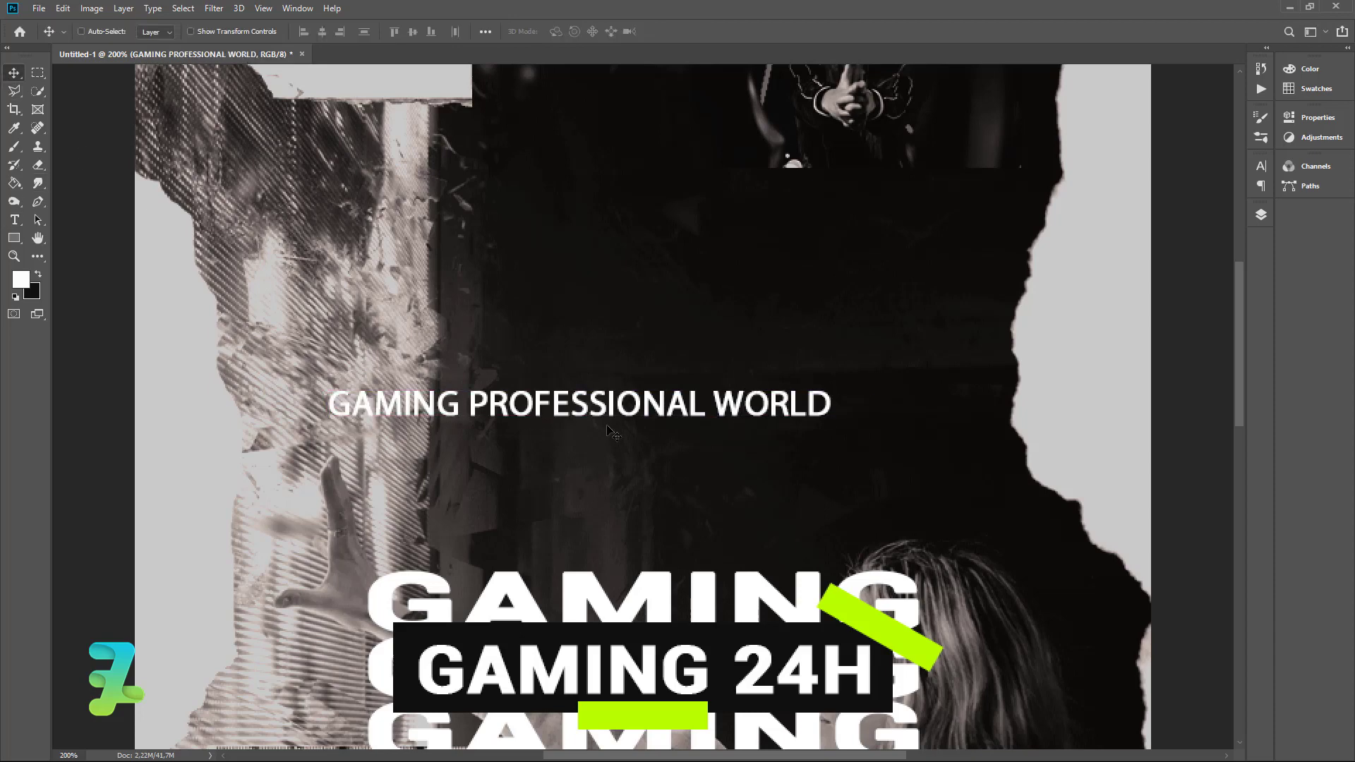
- Rotate GAMING PROFESSIONAL WORLD 90° to run vertically and move it to the left edge
{"action": "key", "text": "ctrl+t"}
{"action": "left_click_drag", "start_coordinate": [852, 446], "coordinate": [647, 127]}
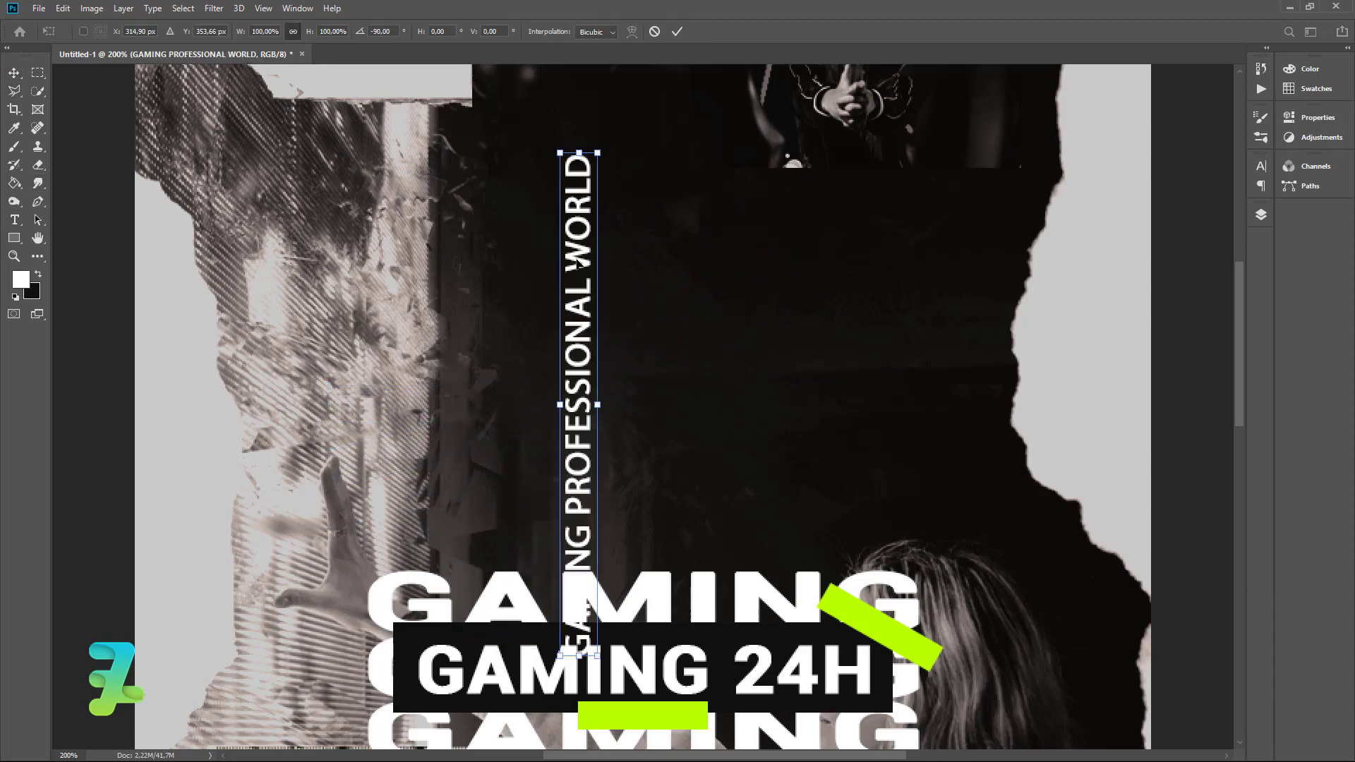
{"action": "left_click_drag", "start_coordinate": [578, 263], "coordinate": [304, 223]}
{"action": "key", "text": "Return"}
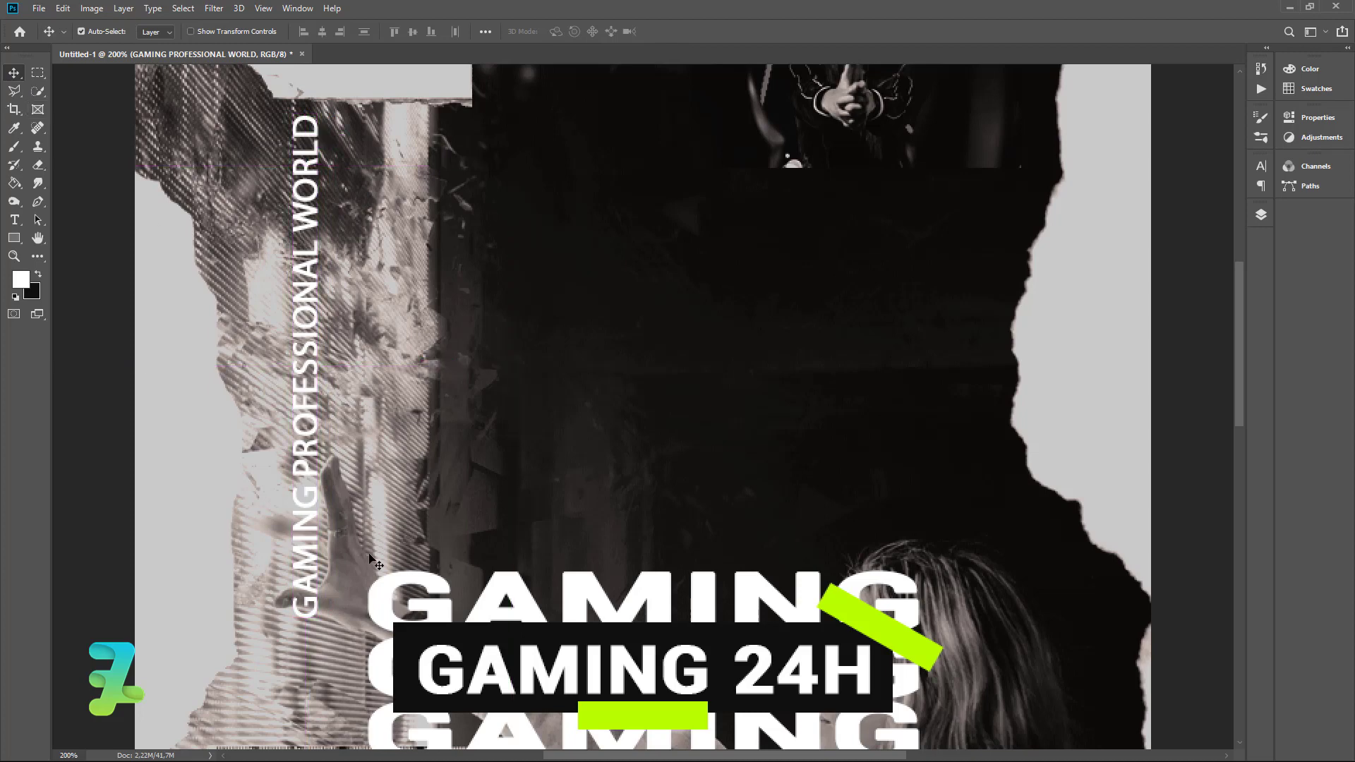
- Scale the vertical text to about 80% and nudge it slightly down
{"action": "key", "text": "ctrl+t"}
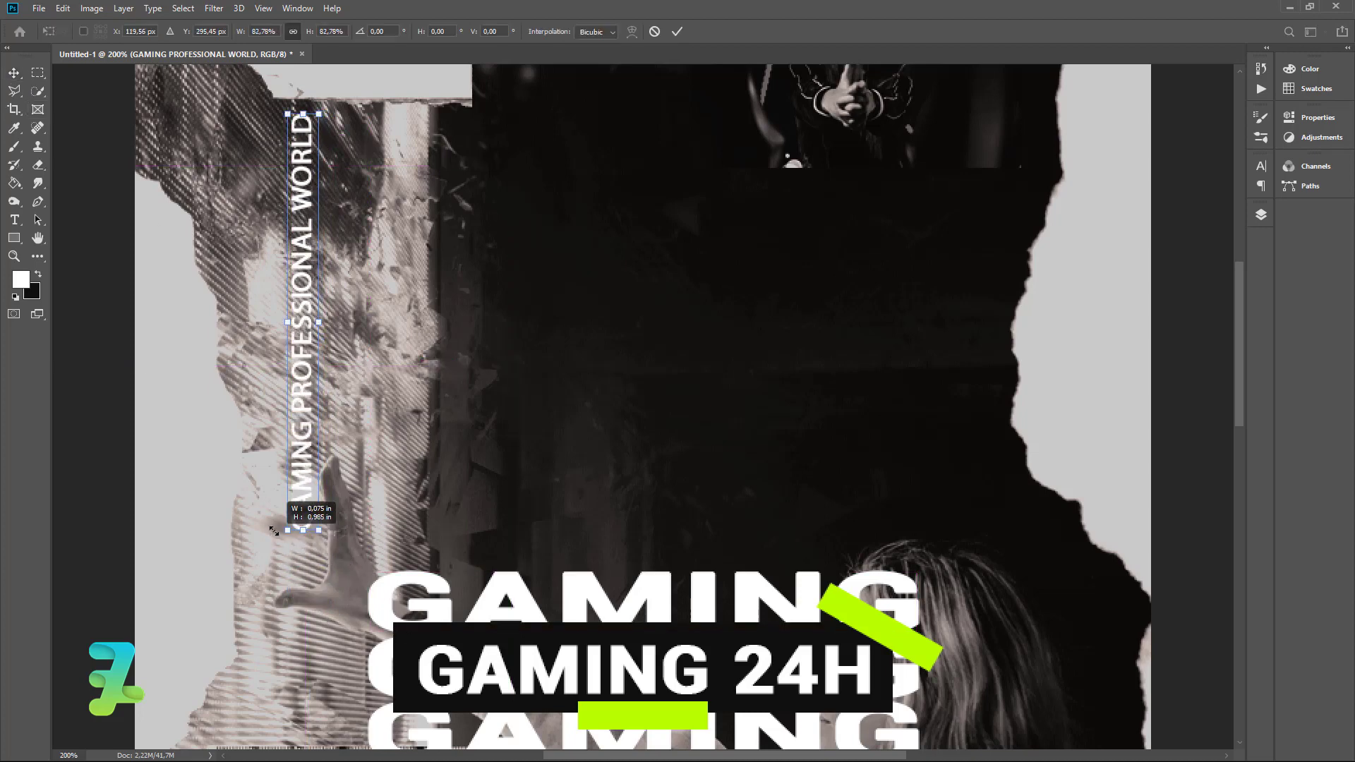
{"action": "left_click_drag", "start_coordinate": [326, 618], "coordinate": [318, 535]}
{"action": "left_click_drag", "start_coordinate": [291, 452], "coordinate": [288, 458]}
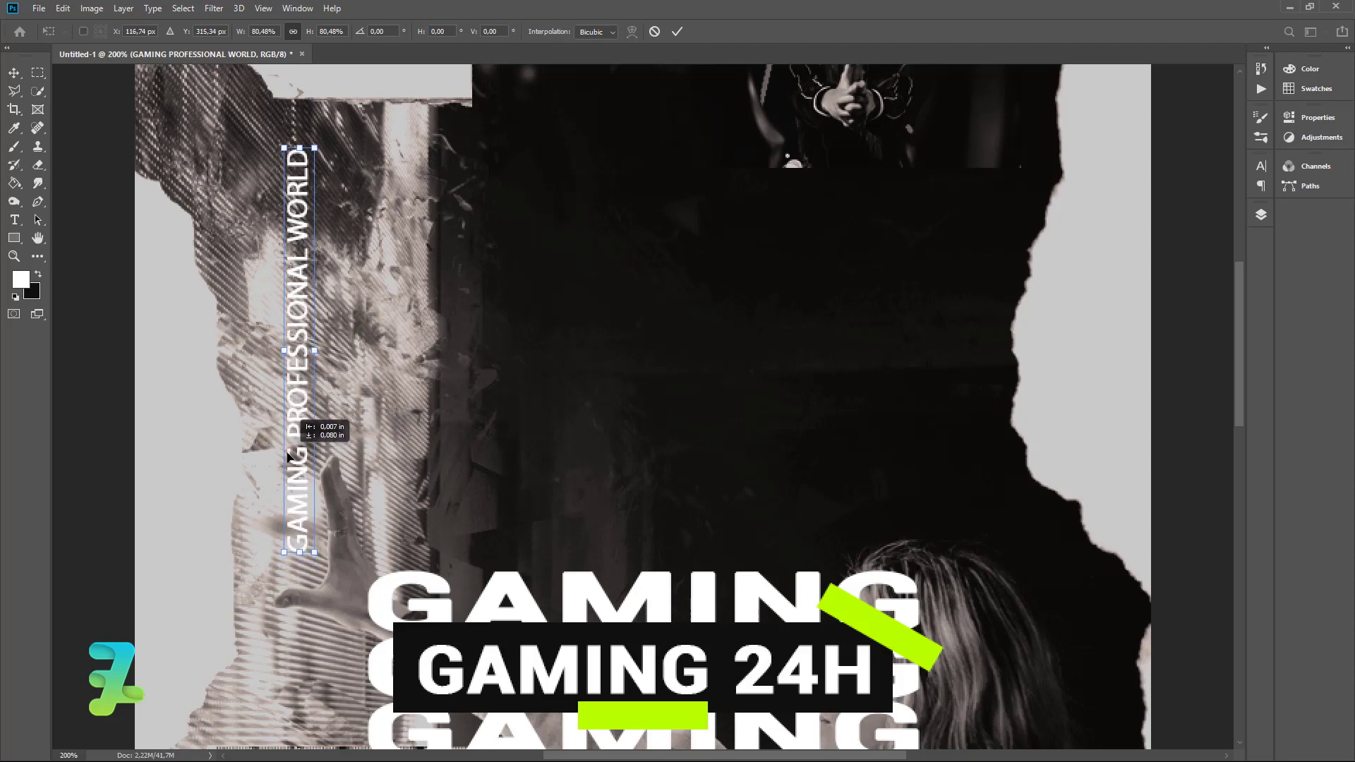
{"action": "key", "text": "Return"}
{"action": "left_click", "coordinate": [14, 72]}
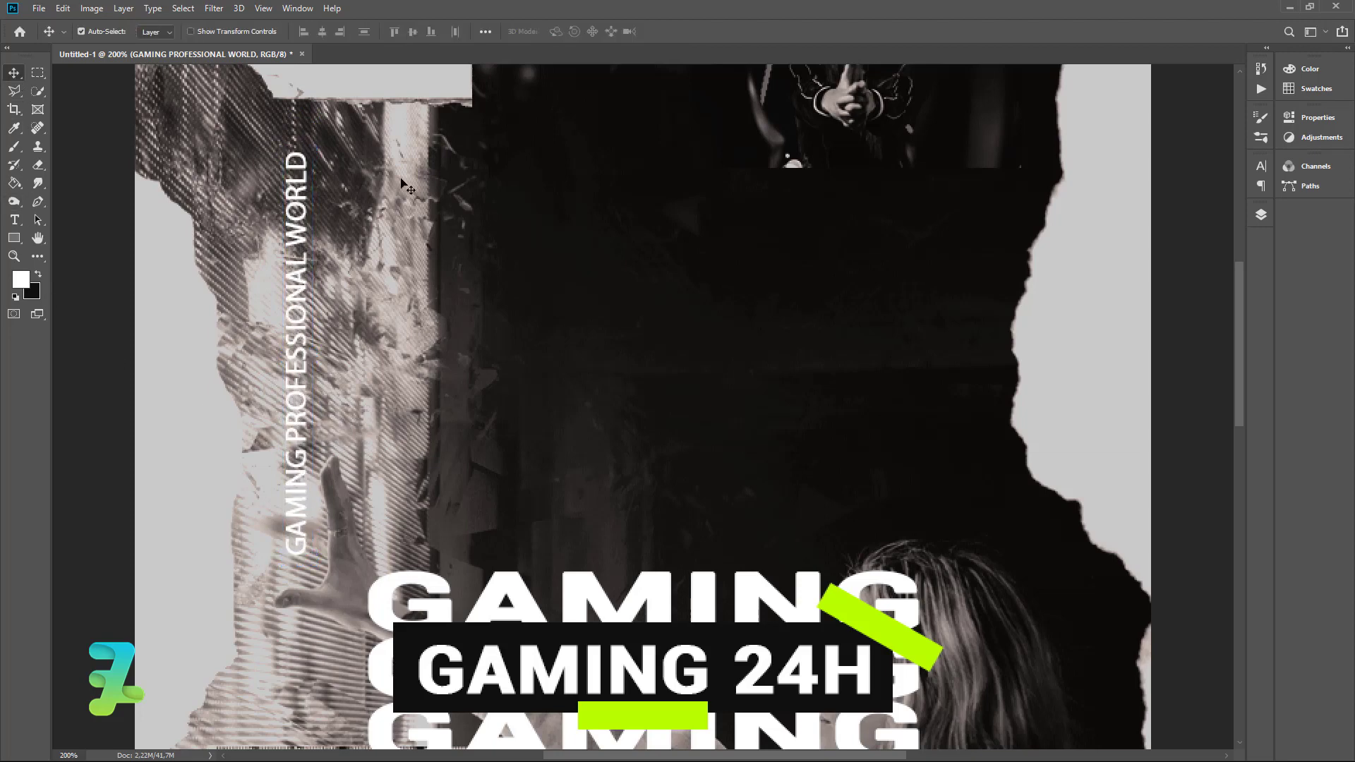
{"action": "key", "text": "ctrl"}
{"action": "key", "text": "ctrl+minus"}
{"action": "key", "text": "ctrl+minus"}
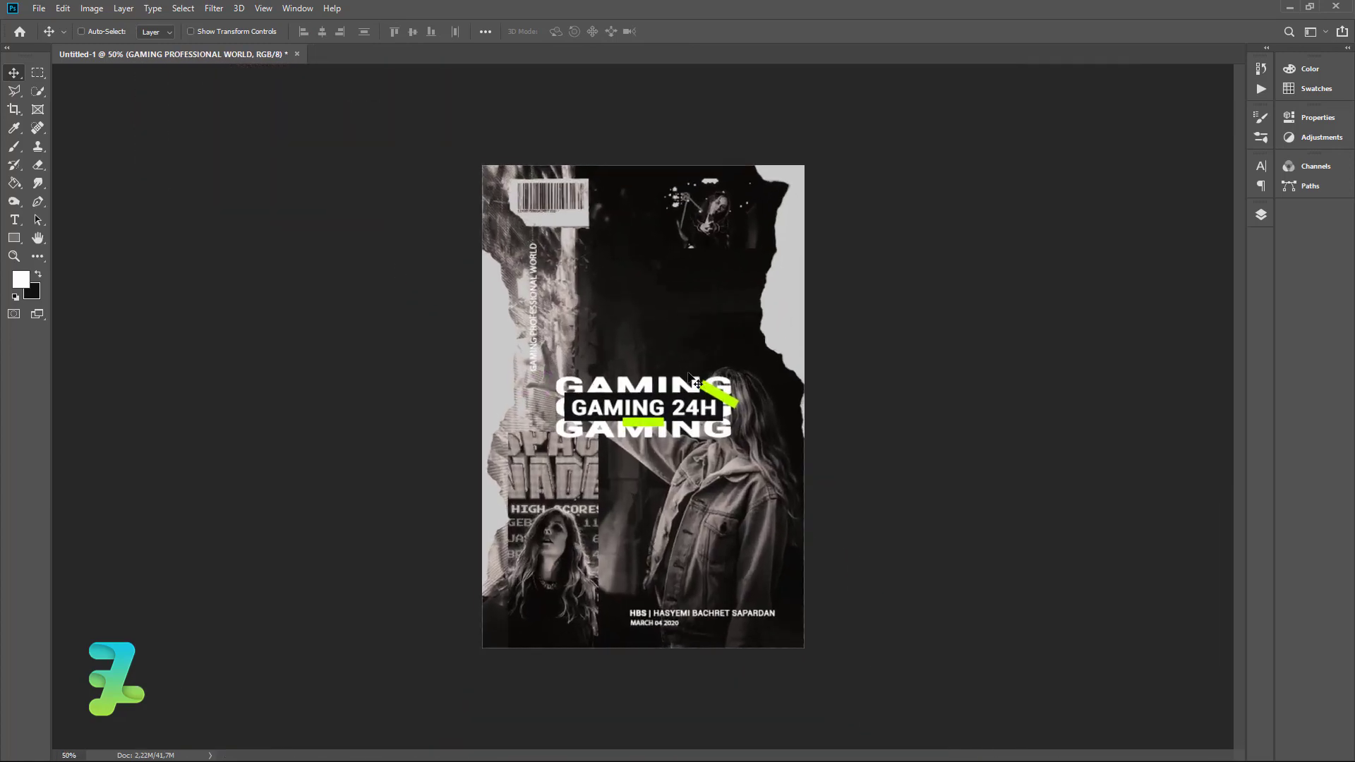
- At 100% zoom, place a horizontal Lorem Ipsum text layer below the small top photo
{"action": "key", "text": "ctrl+plus"}
{"action": "key", "text": "ctrl+plus"}
{"action": "key", "text": "ctrl+minus"}
{"action": "key", "text": "ctrl+minus"}
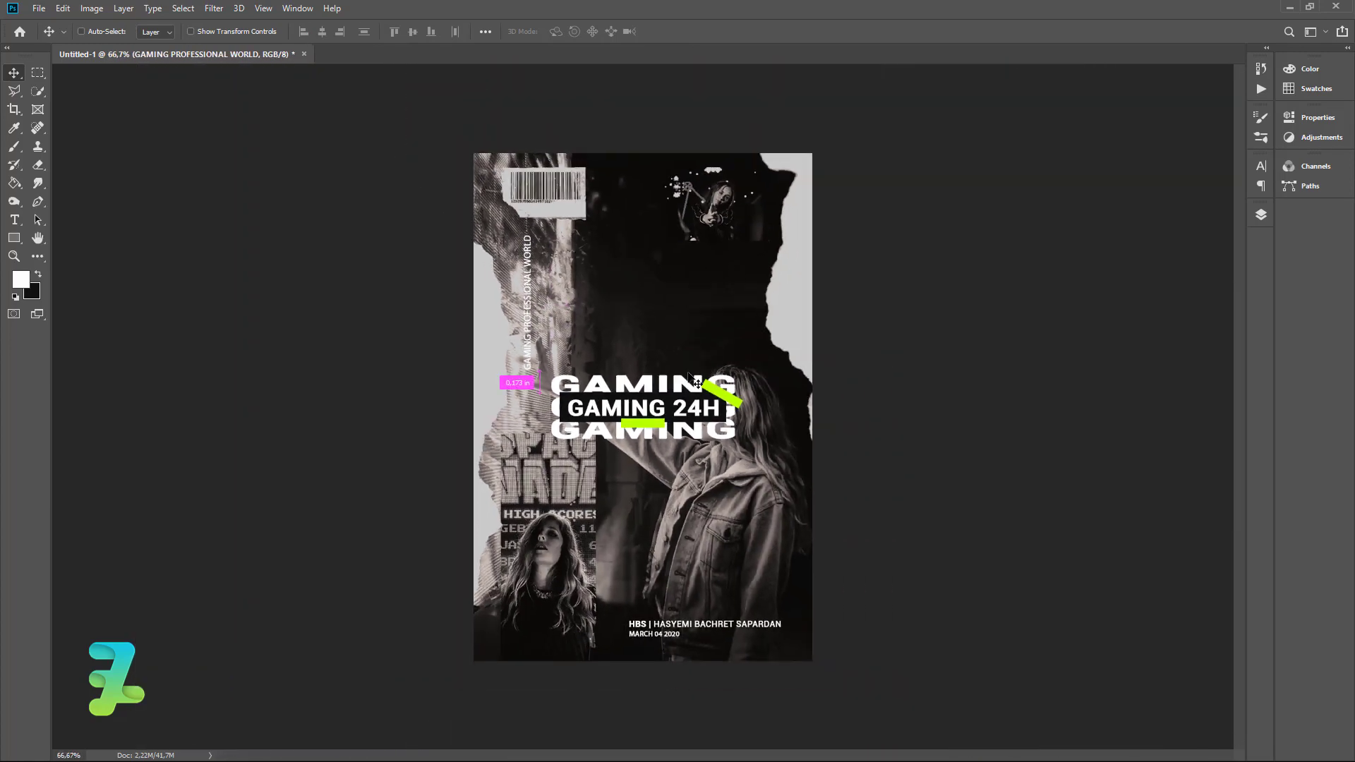
{"action": "key", "text": "ctrl+plus"}
{"action": "scroll", "coordinate": [694, 381], "scroll_direction": "up", "scroll_amount": 1}
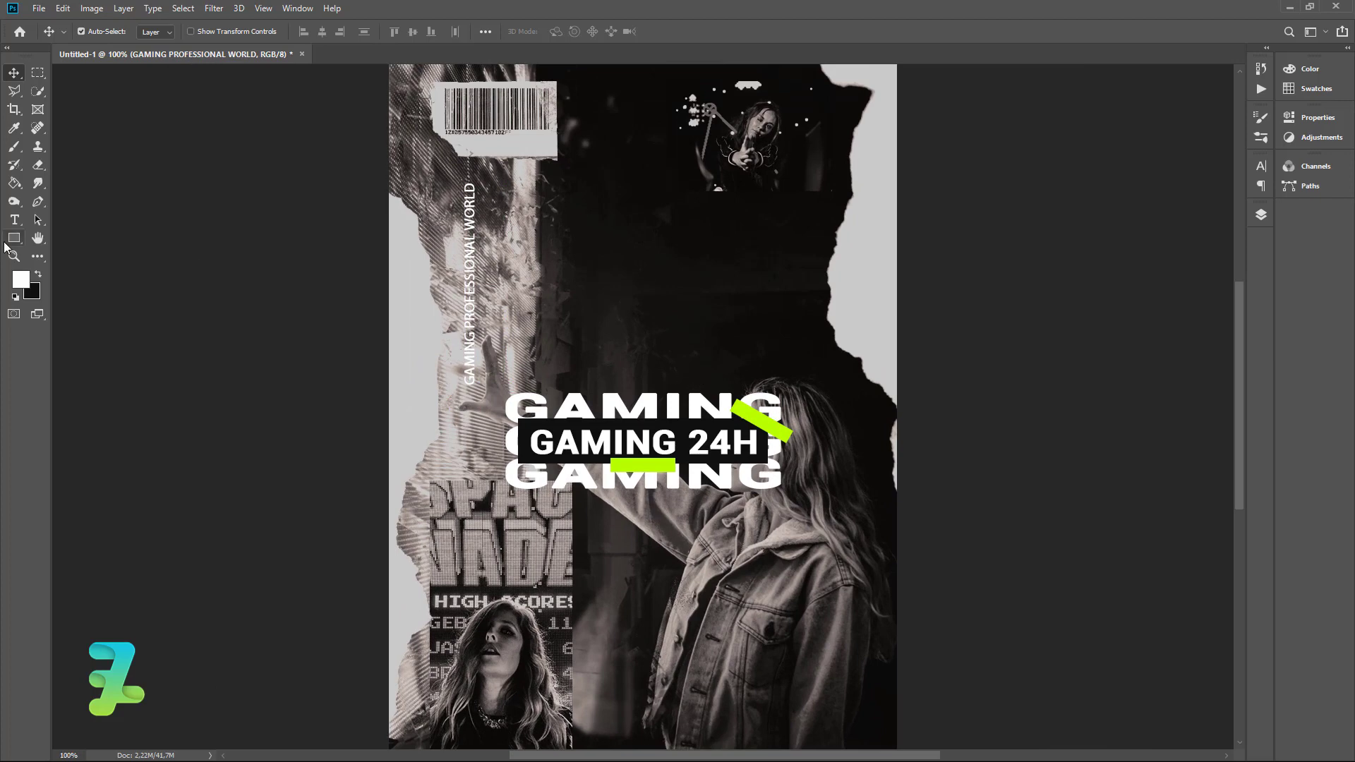
{"action": "left_click", "coordinate": [17, 221]}
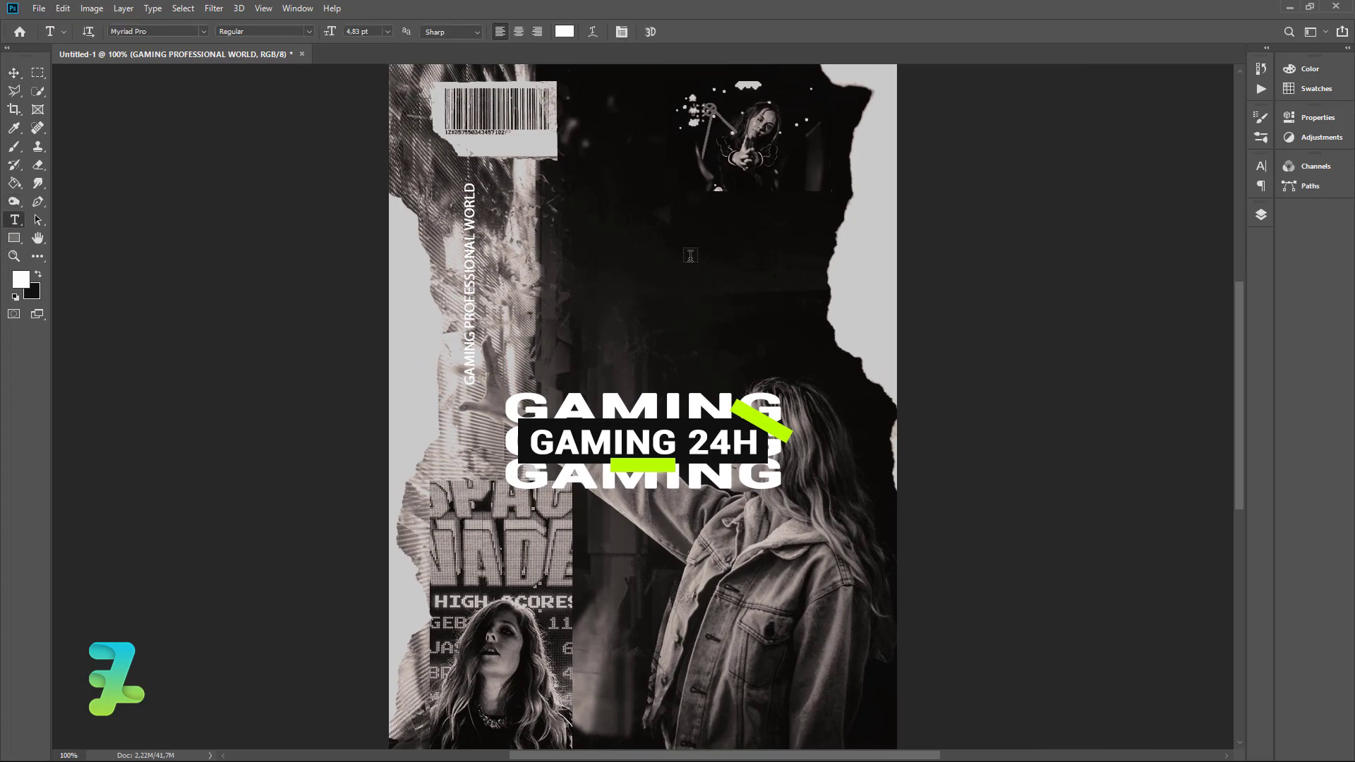
{"action": "left_click", "coordinate": [683, 248]}
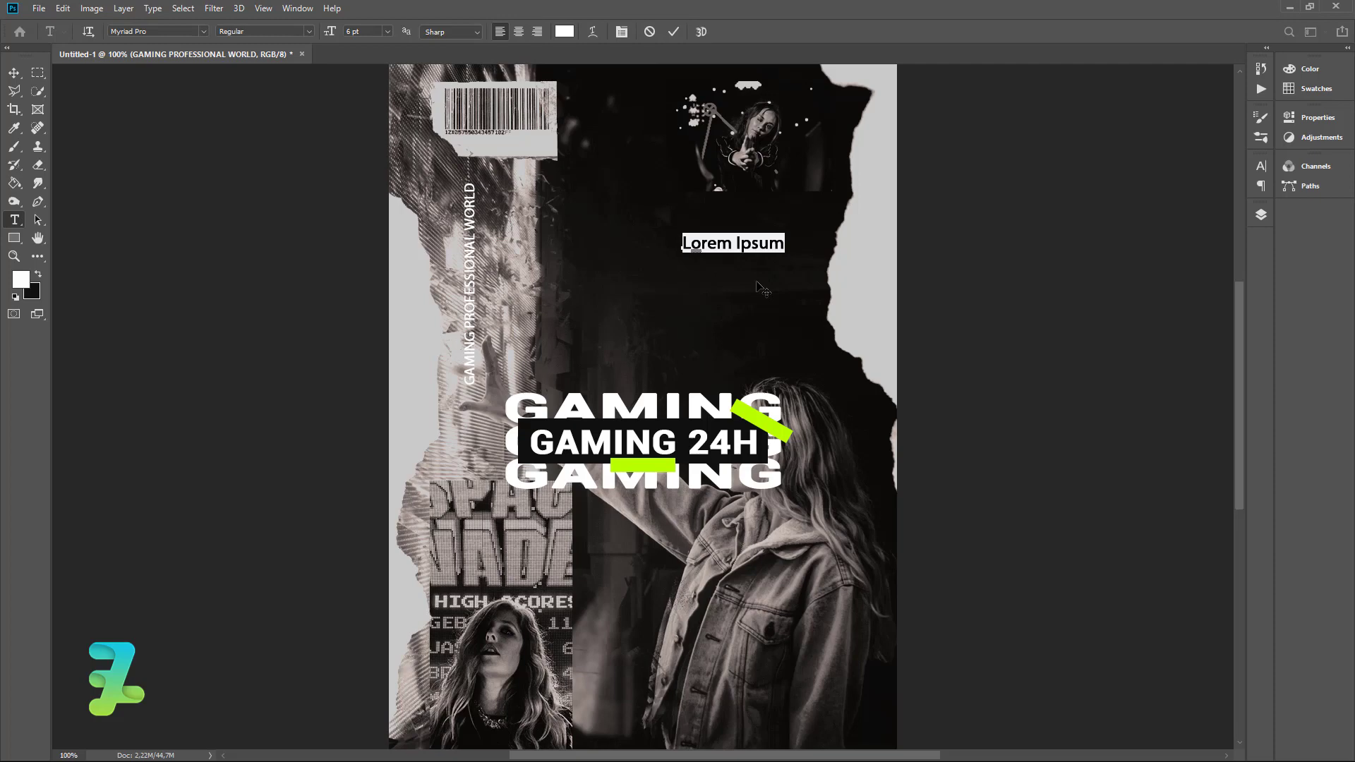
- Replace the Lorem Ipsum placeholder text with SPORTIF and commit the edit
{"action": "type", "text": "sp"}
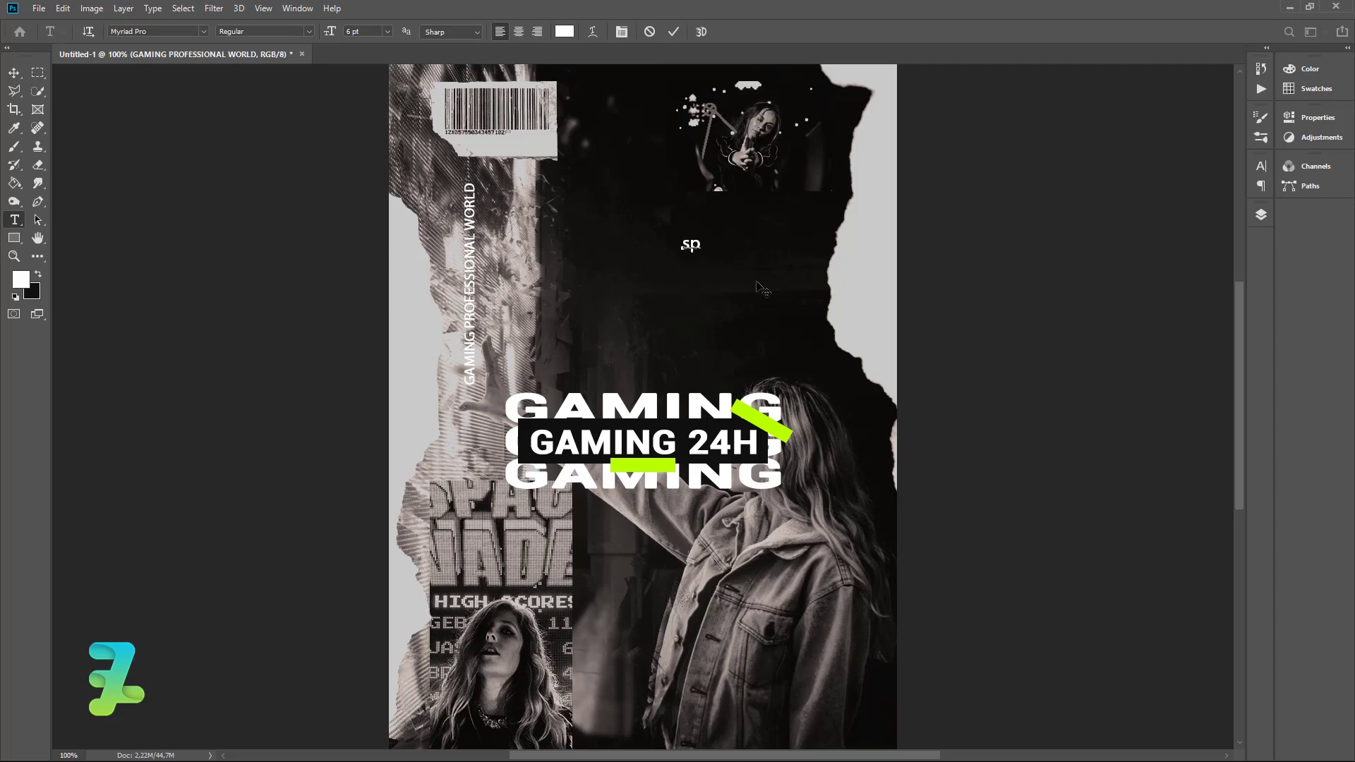
{"action": "type", "text": "SPRO"}
{"action": "key", "text": "BackSpace"}
{"action": "key", "text": "BackSpace"}
{"action": "type", "text": "OR"}
{"action": "left_click", "coordinate": [14, 73]}
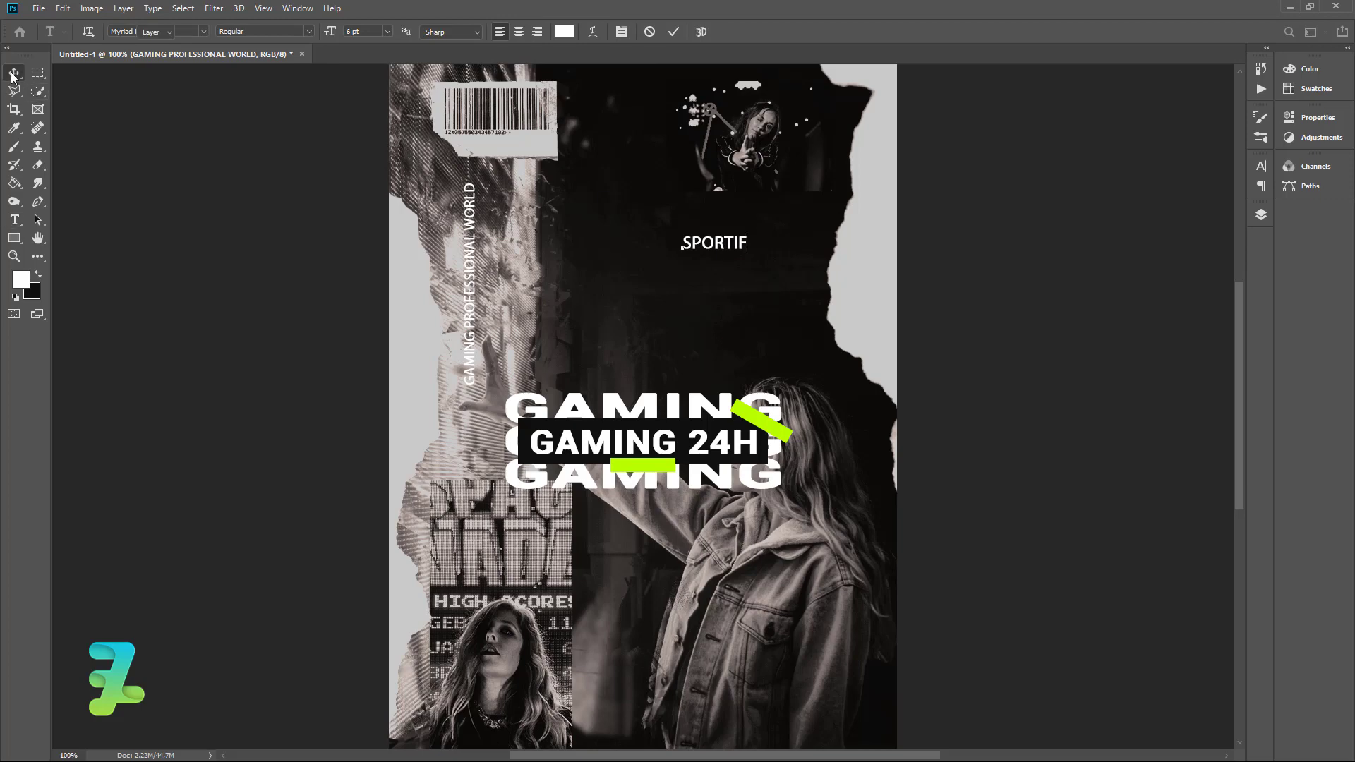
- Shift SPORTIF right and add two evenly spaced duplicate lines beneath it
{"action": "left_click", "coordinate": [1263, 214]}
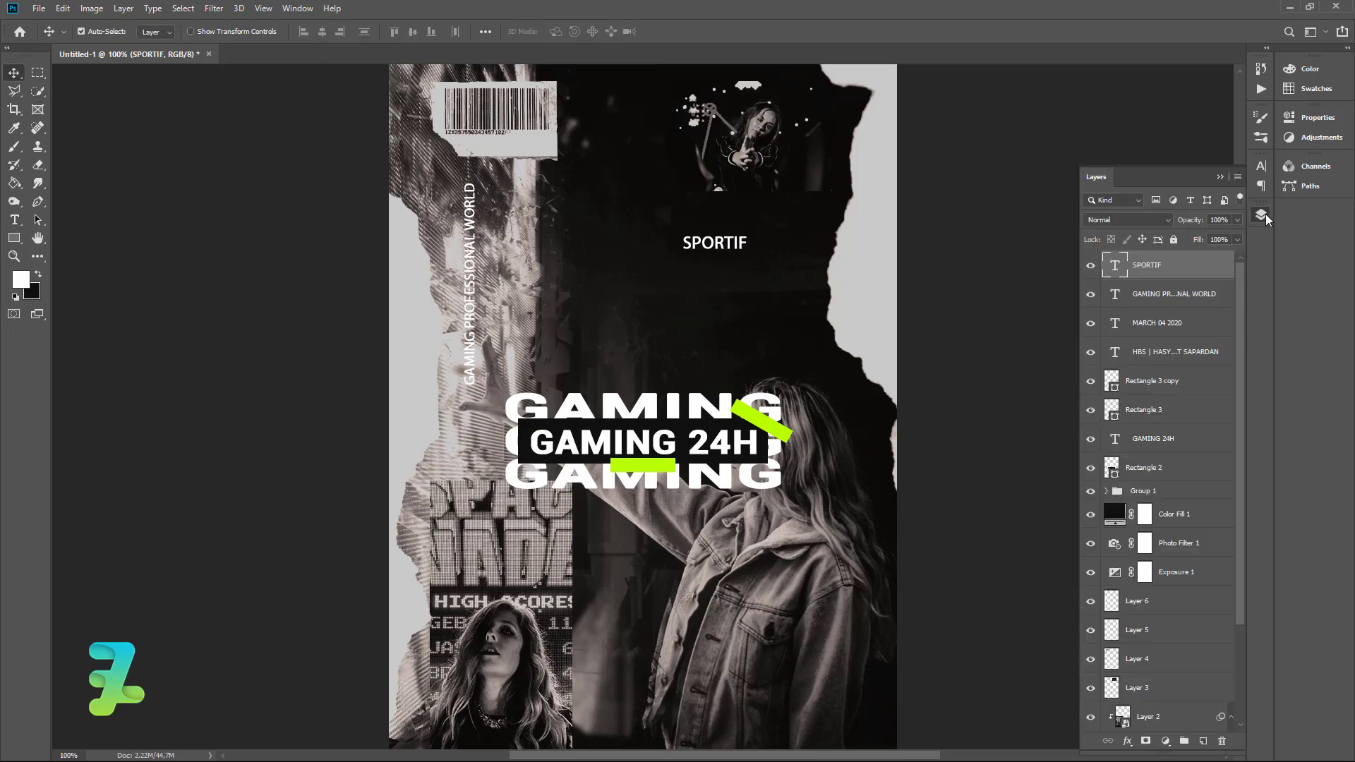
{"action": "left_click_drag", "start_coordinate": [695, 240], "coordinate": [748, 248]}
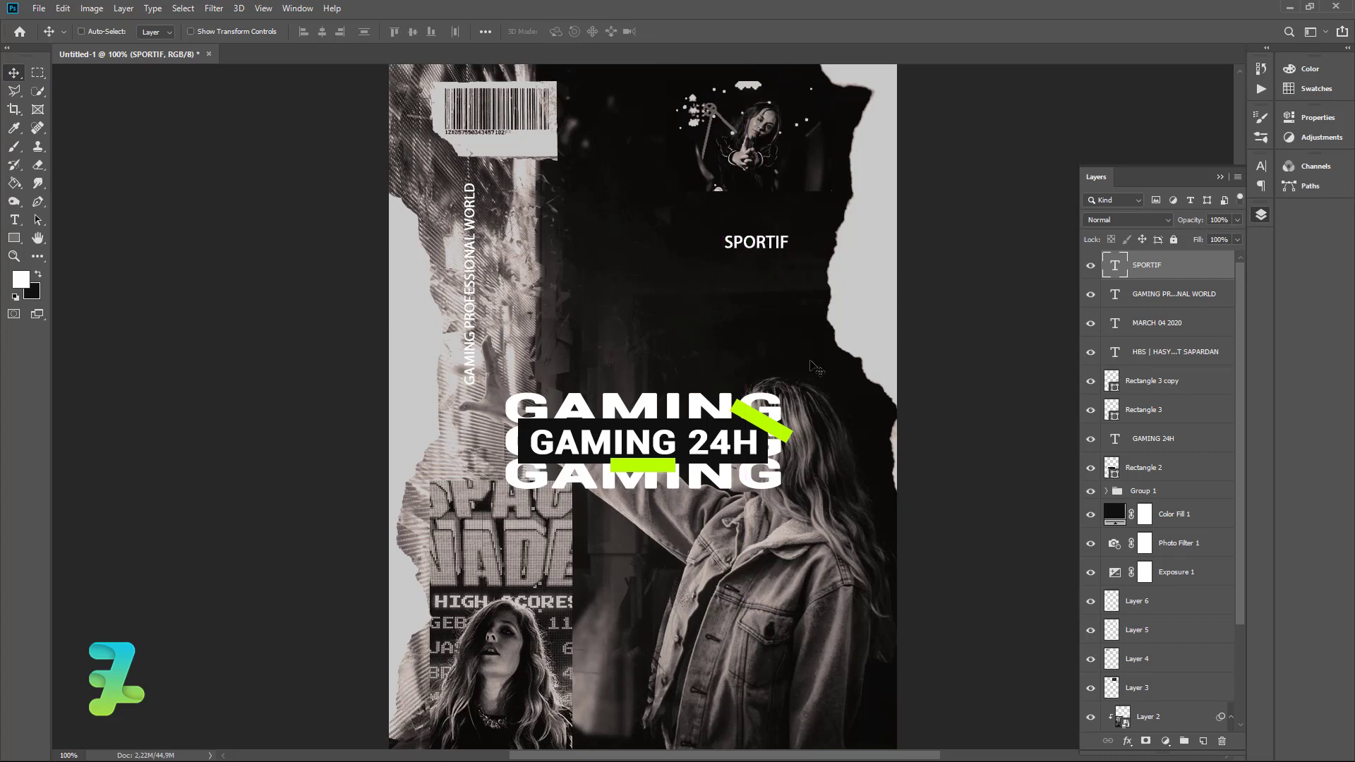
{"action": "key", "text": "ctrl+j"}
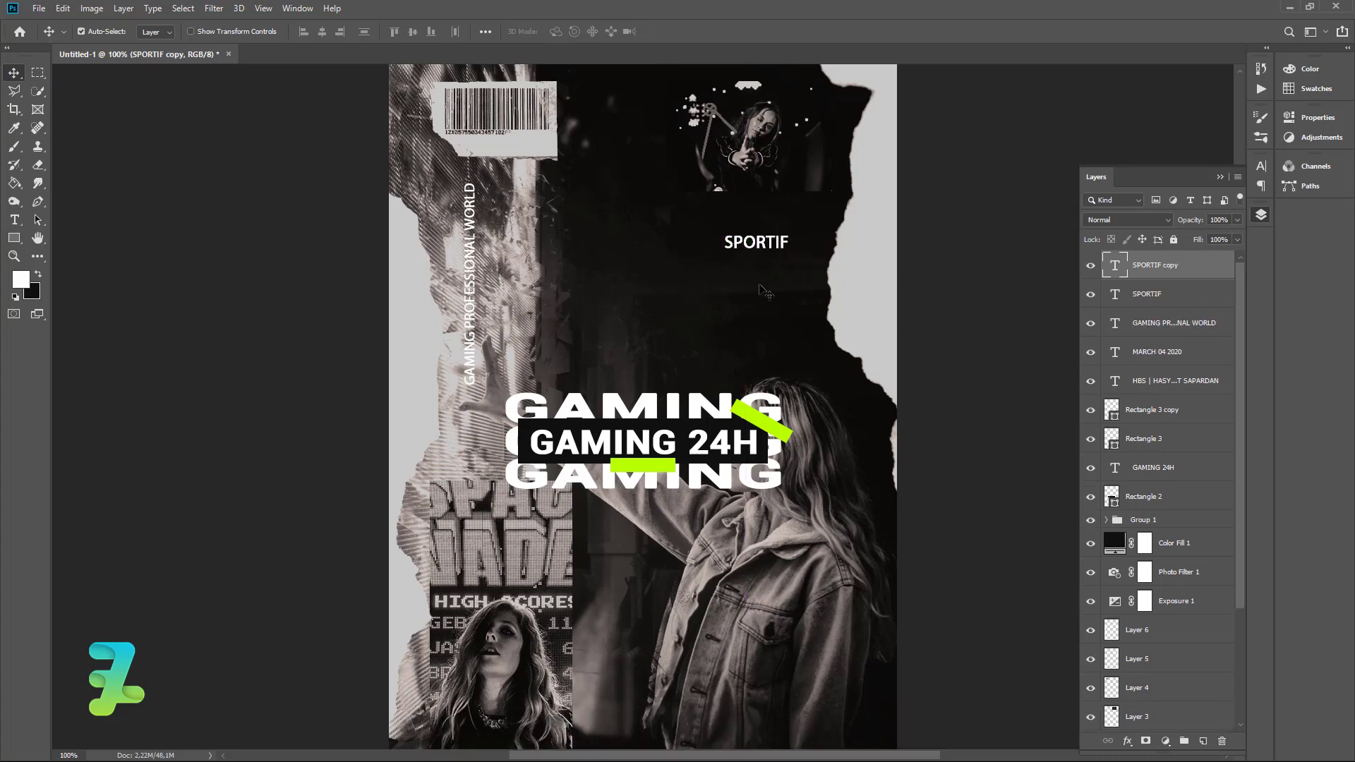
{"action": "left_click_drag", "start_coordinate": [753, 249], "coordinate": [754, 259]}
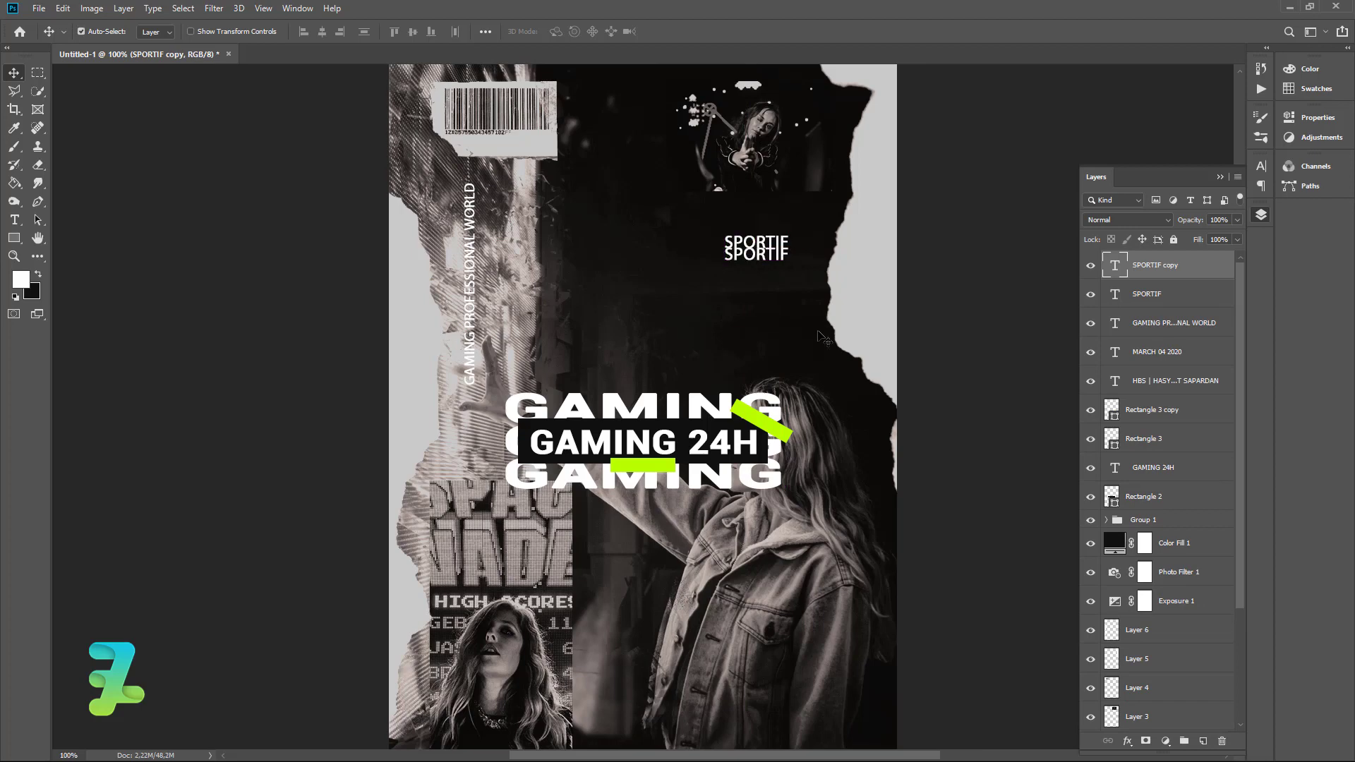
{"action": "key", "text": "Down"}
{"action": "key", "text": "Down"}
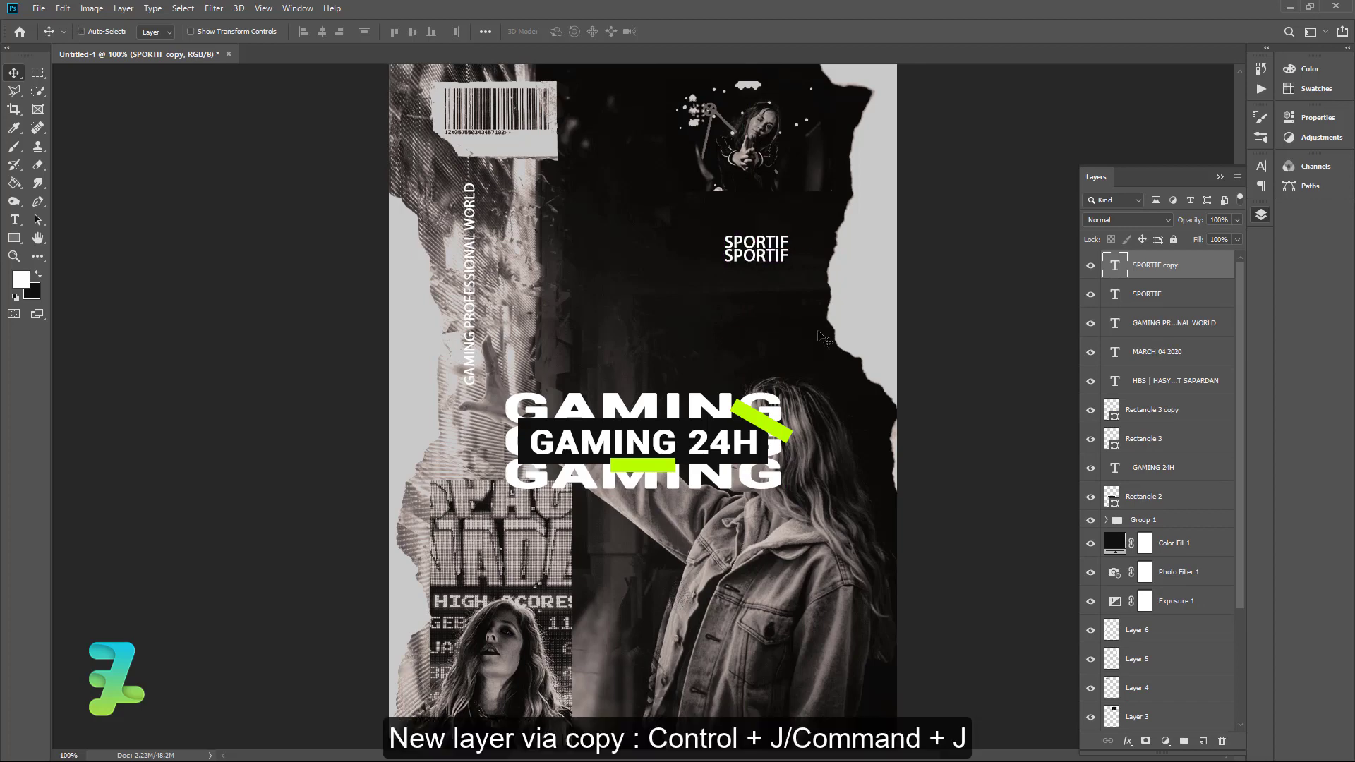
{"action": "key", "text": "ctrl+j"}
{"action": "left_click_drag", "start_coordinate": [753, 252], "coordinate": [754, 275]}
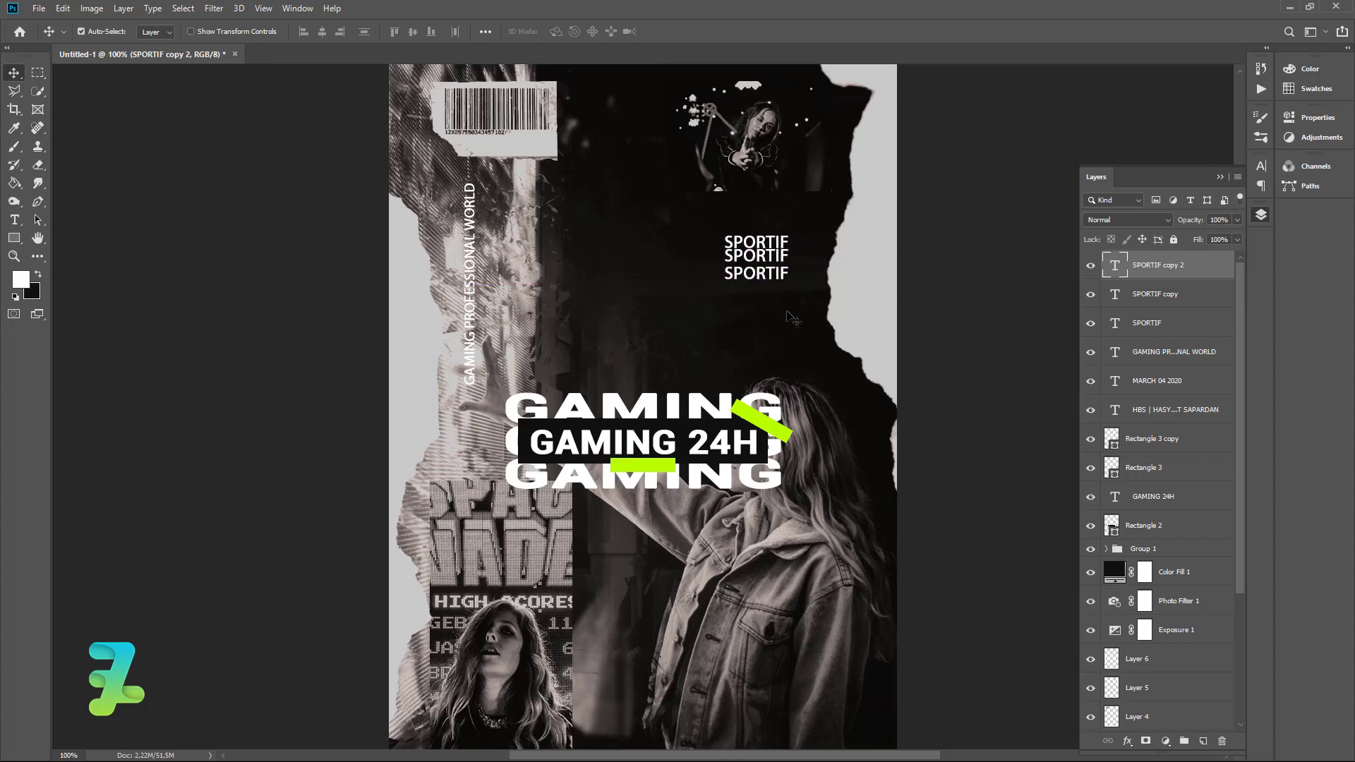
{"action": "key", "text": "Up"}
{"action": "key", "text": "Up"}
{"action": "key", "text": "Up"}
{"action": "key", "text": "Up"}
{"action": "key", "text": "Up"}
{"action": "key", "text": "Up"}
{"action": "key", "text": "Up"}
- Add fourth and fifth SPORTIF copies at the bottom of the stack, evenly spaced
{"action": "key", "text": "ctrl+j"}
{"action": "left_click_drag", "start_coordinate": [762, 271], "coordinate": [761, 283]}
{"action": "key", "text": "Down"}
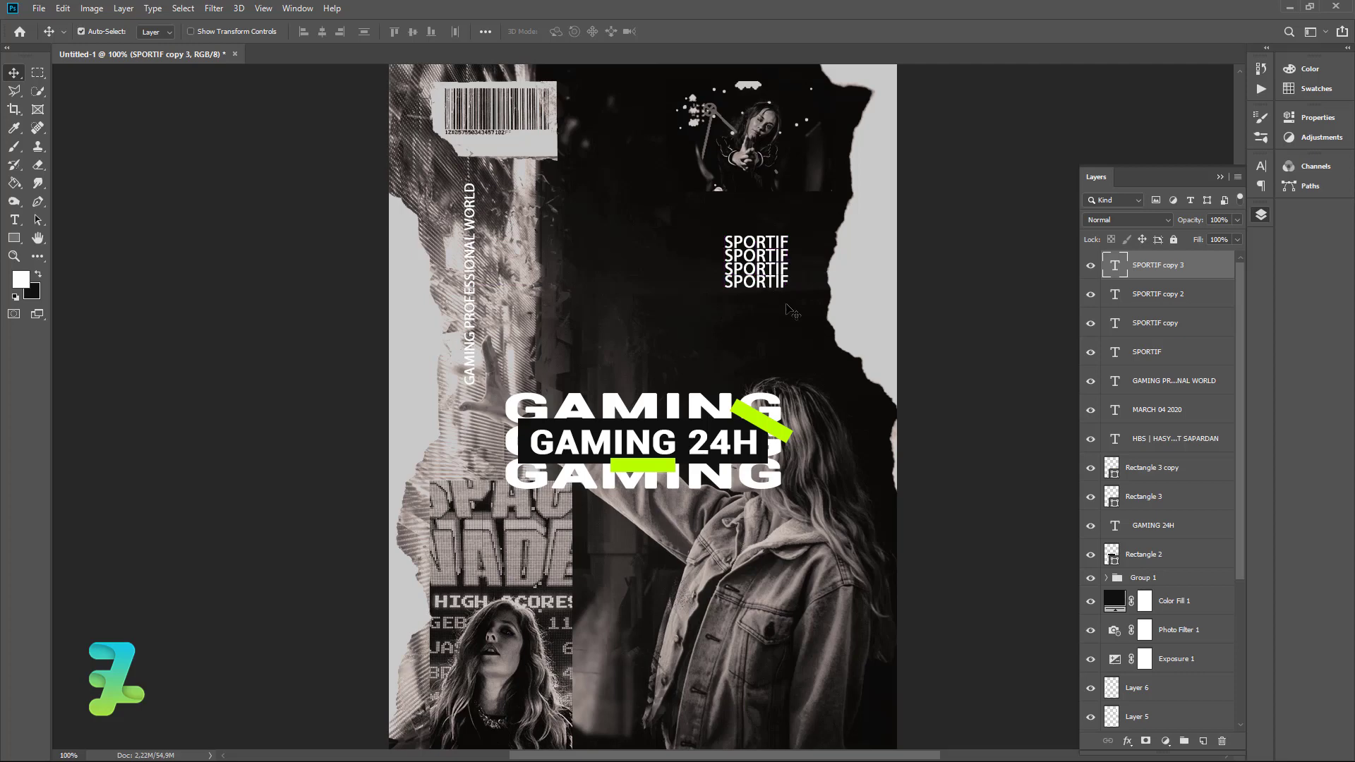
{"action": "key", "text": "Down"}
{"action": "key", "text": "ctrl+j"}
{"action": "left_click_drag", "start_coordinate": [762, 290], "coordinate": [763, 302]}
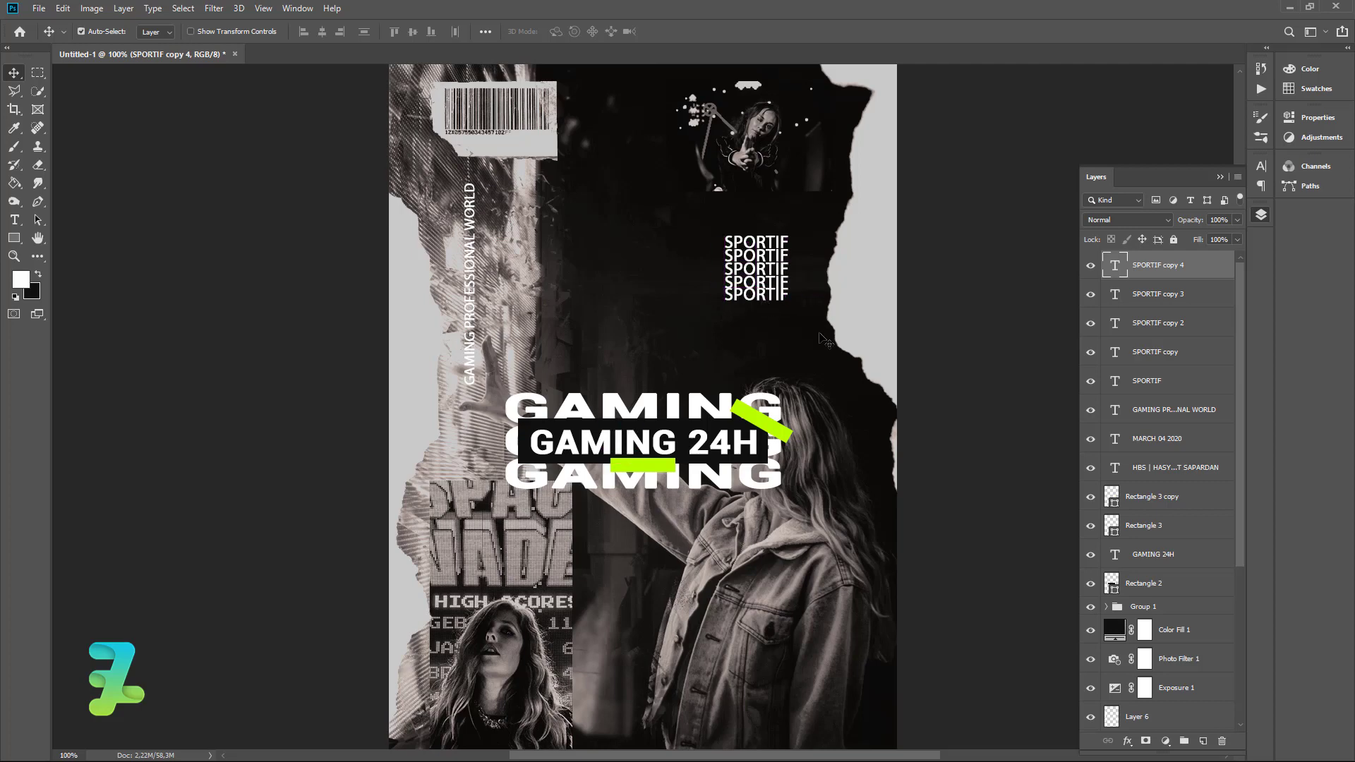
{"action": "key", "text": "Down"}
{"action": "key", "text": "Down"}
- Group the five SPORTIF layers and place a duplicate group below the GAMING 24H title
{"action": "left_click", "coordinate": [1170, 382], "text": "shift"}
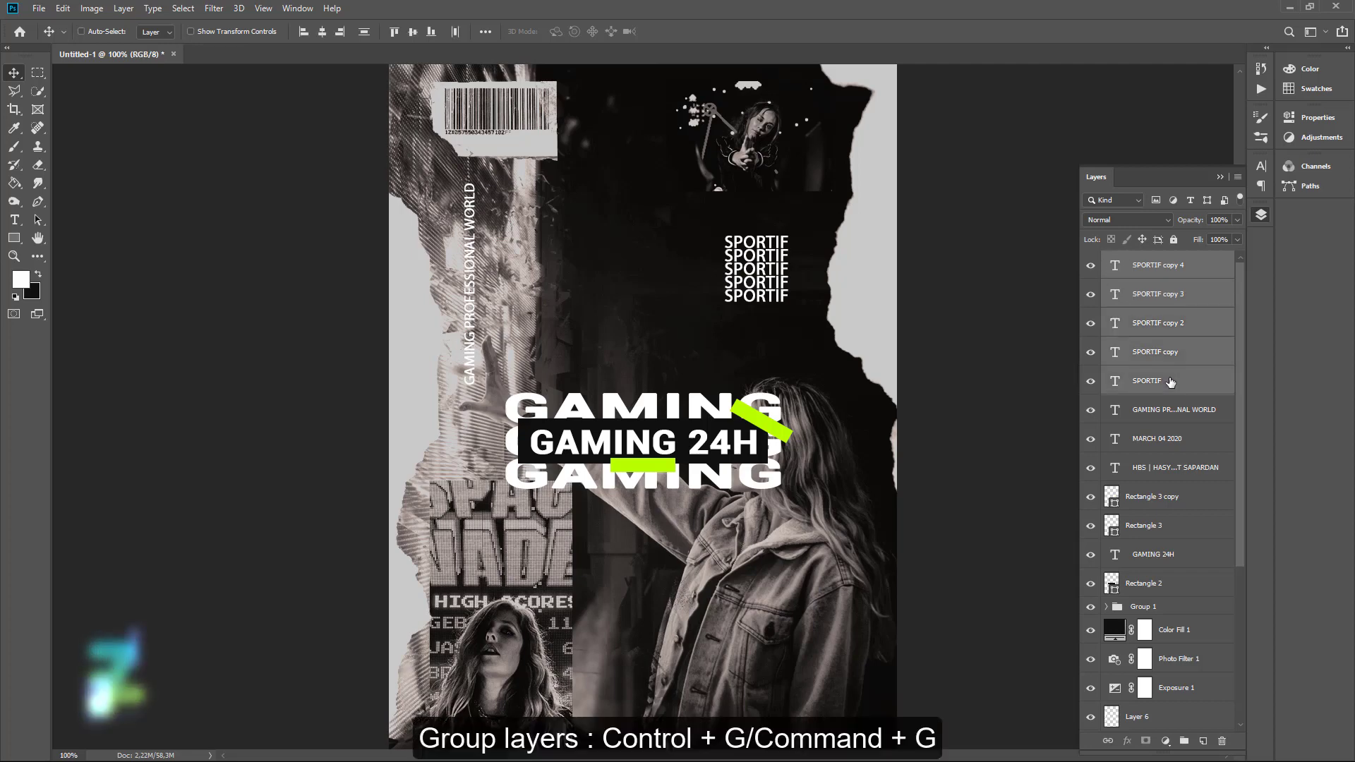
{"action": "key", "text": "ctrl+g"}
{"action": "key", "text": "ctrl+j"}
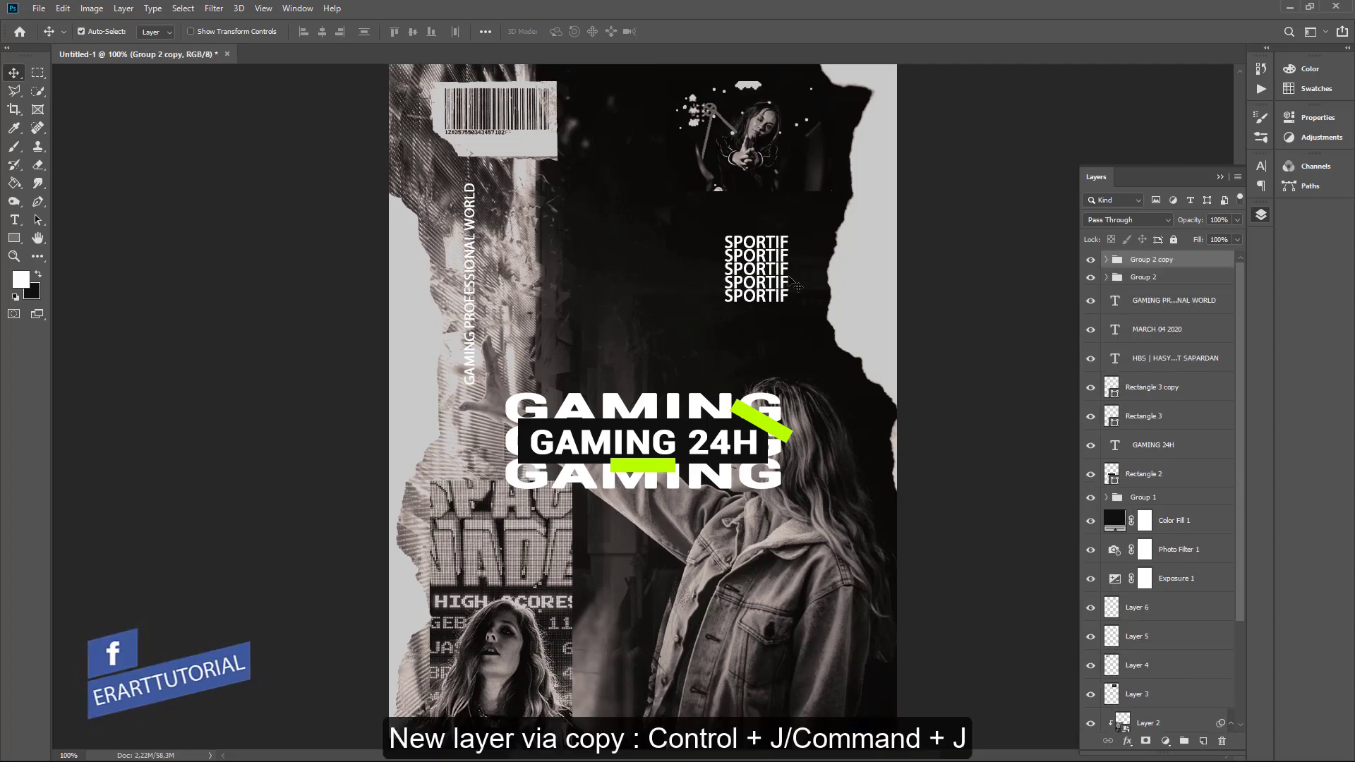
{"action": "mouse_move", "coordinate": [757, 267]}
{"action": "left_mouse_down"}
{"action": "mouse_move", "coordinate": [555, 523]}
{"action": "mouse_move", "coordinate": [622, 575]}
{"action": "left_mouse_up"}
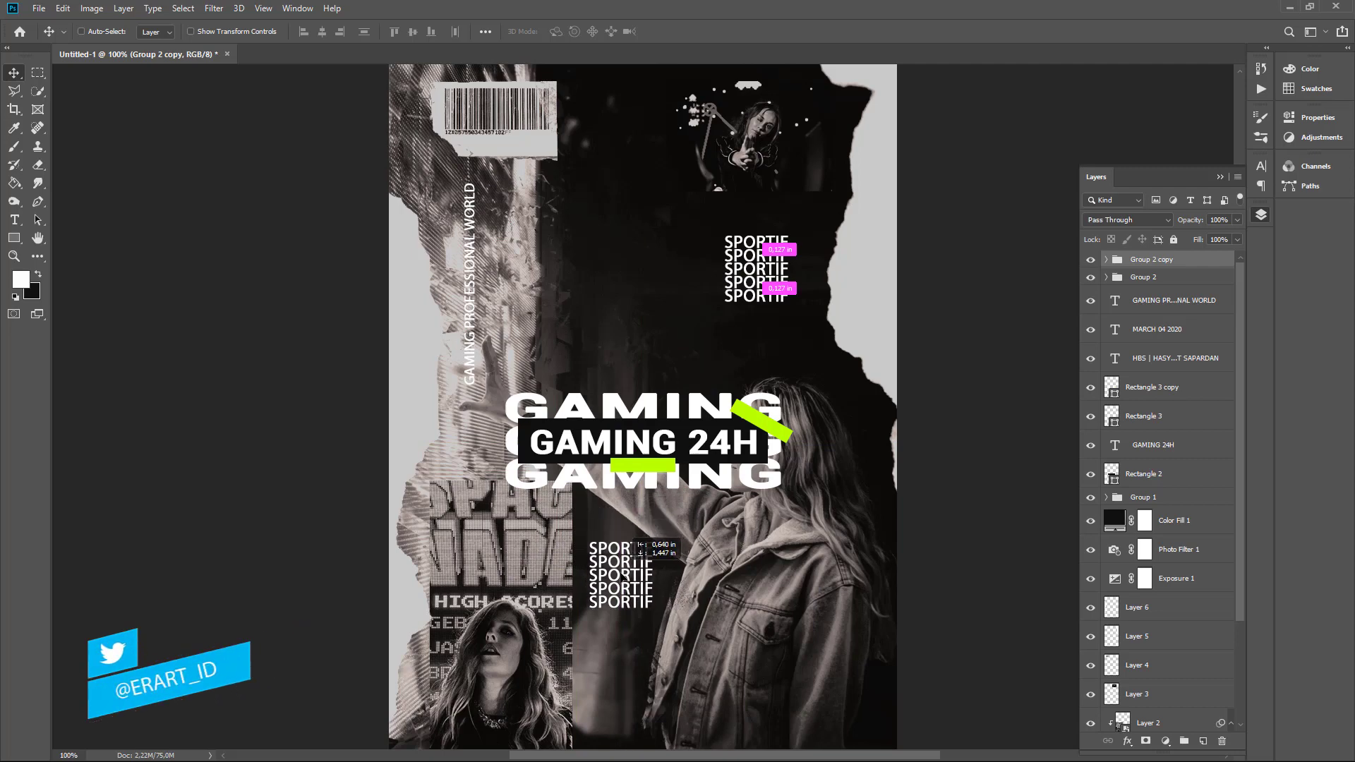
{"action": "left_click_drag", "start_coordinate": [624, 575], "coordinate": [624, 578]}
{"action": "left_click", "coordinate": [780, 295]}
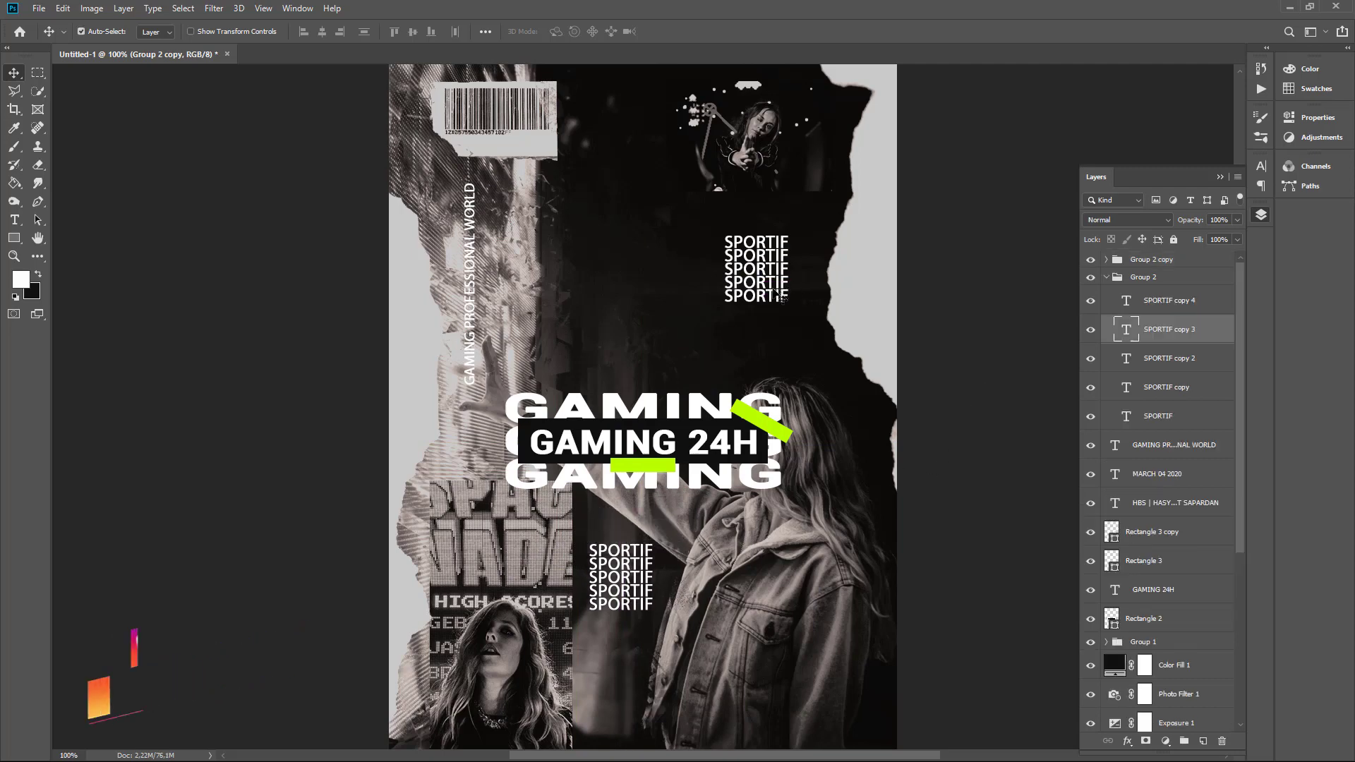
- Lower the fill of the bottom SPORTIF line and the opacity of the line above it
{"action": "left_click", "coordinate": [1157, 308]}
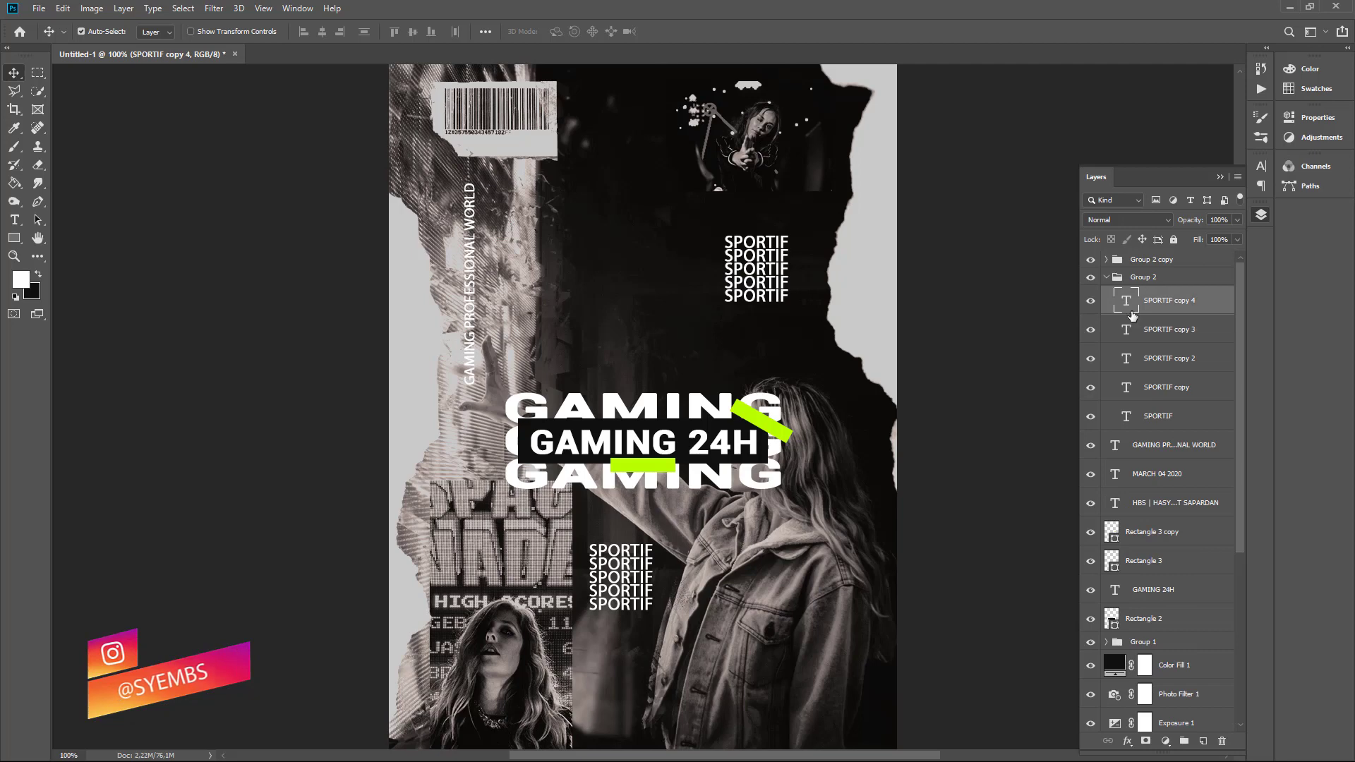
{"action": "left_click", "coordinate": [1089, 304]}
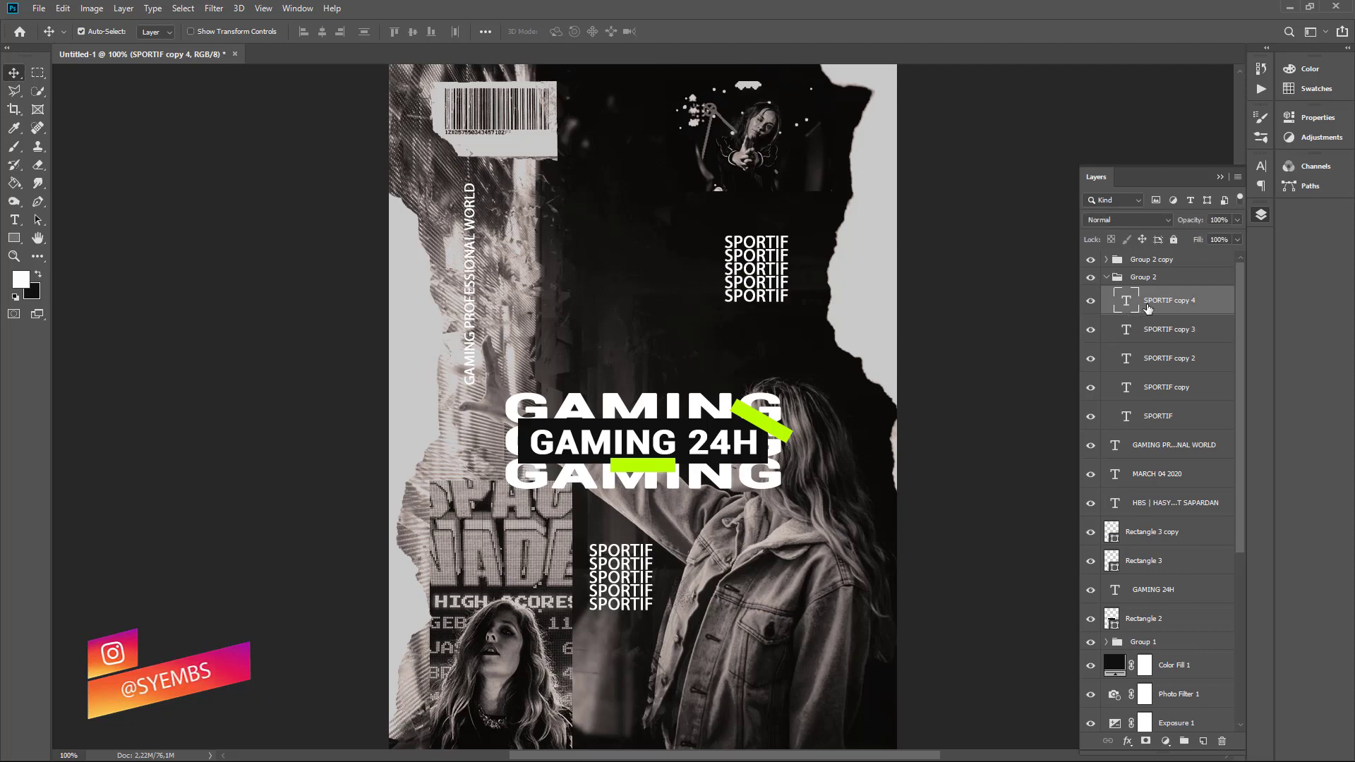
{"action": "left_click", "coordinate": [1236, 239]}
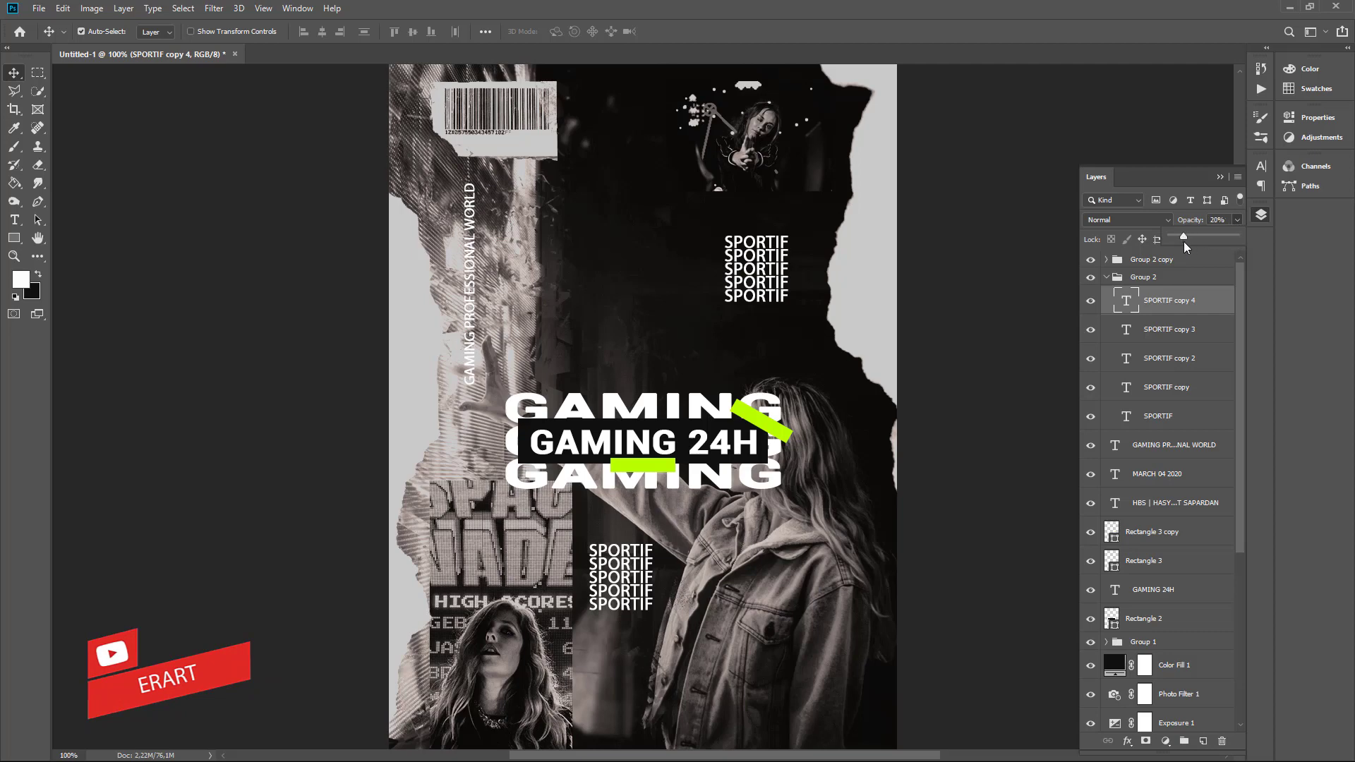
{"action": "left_click", "coordinate": [1185, 329]}
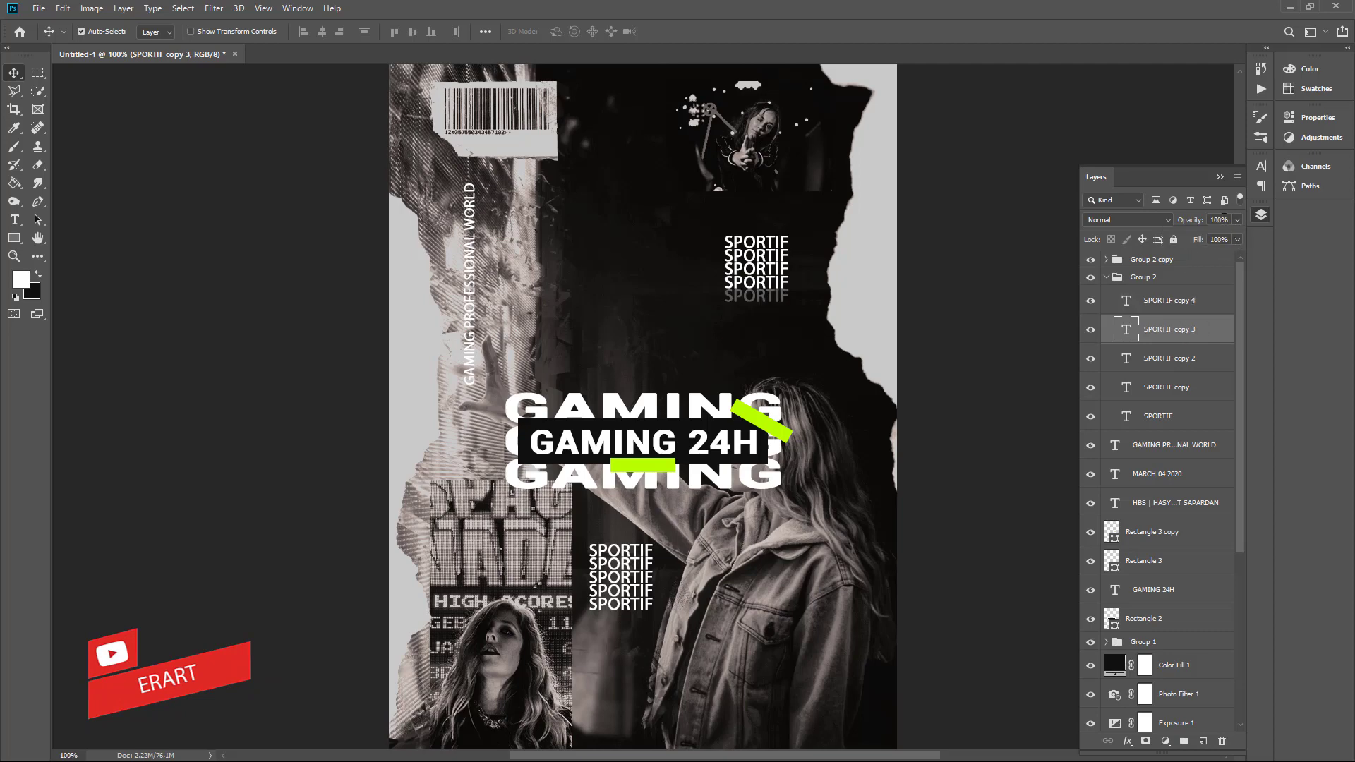
{"action": "double_click", "coordinate": [1223, 219]}
{"action": "type", "text": "0"}
{"action": "key", "text": "Return"}
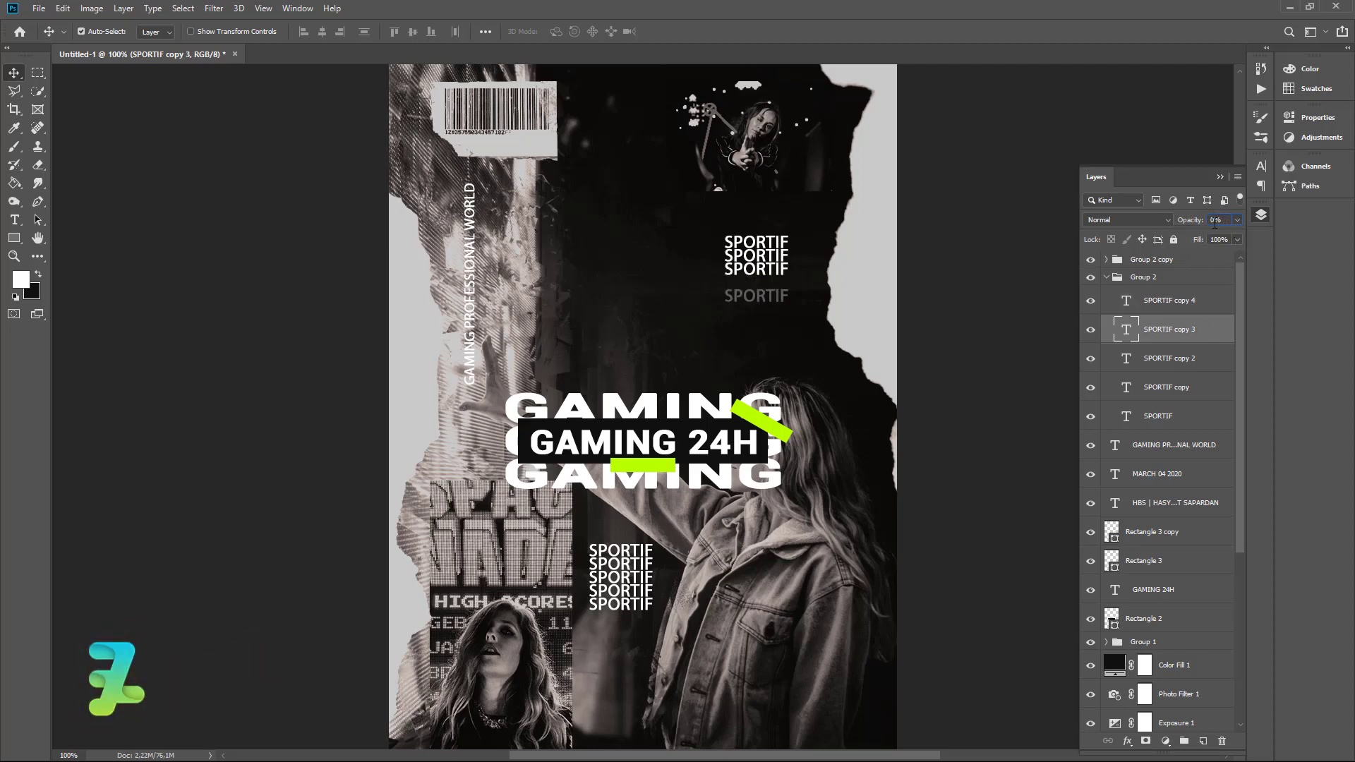
- Give the remaining upper-stack SPORTIF copies reduced opacities such as 40% and 60%
{"action": "left_click", "coordinate": [1214, 220]}
{"action": "type", "text": "0"}
{"action": "left_click", "coordinate": [1171, 356]}
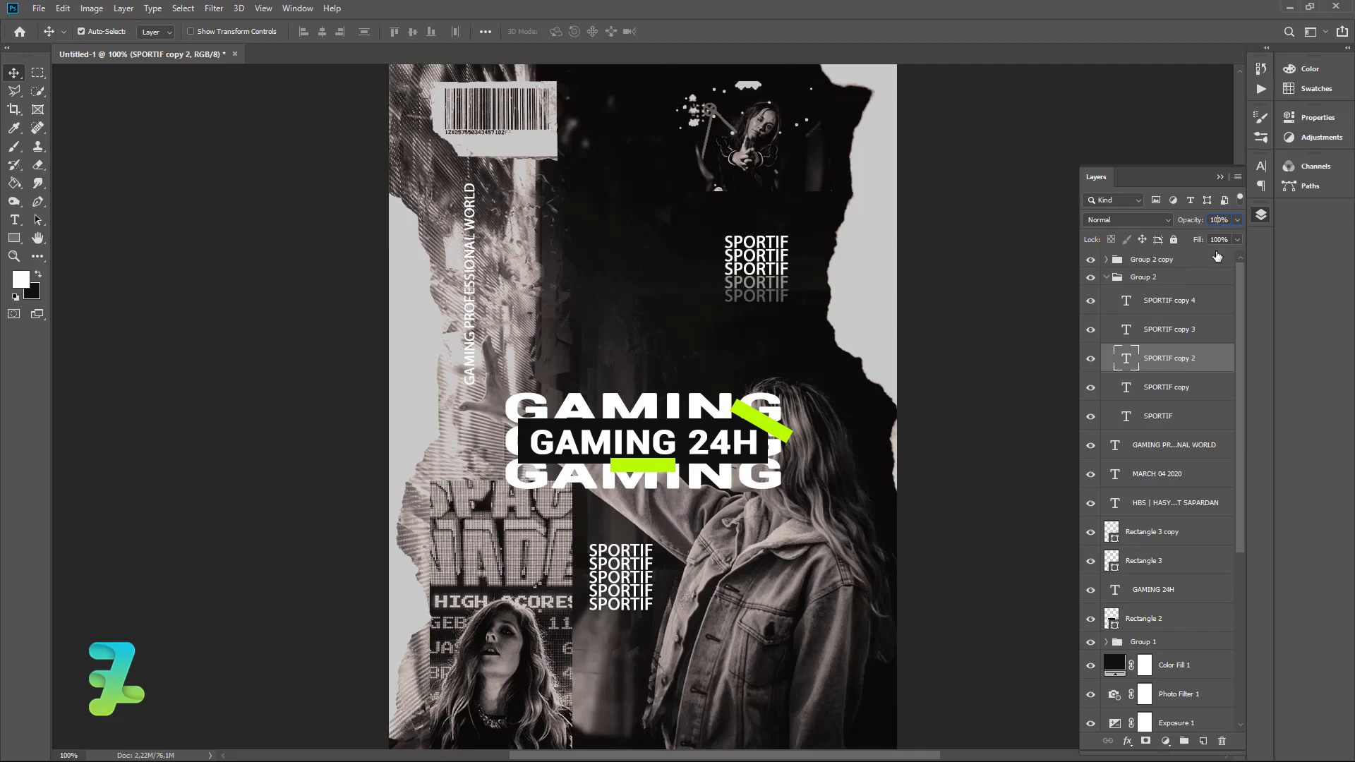
{"action": "type", "text": "60"}
{"action": "left_click", "coordinate": [1157, 390]}
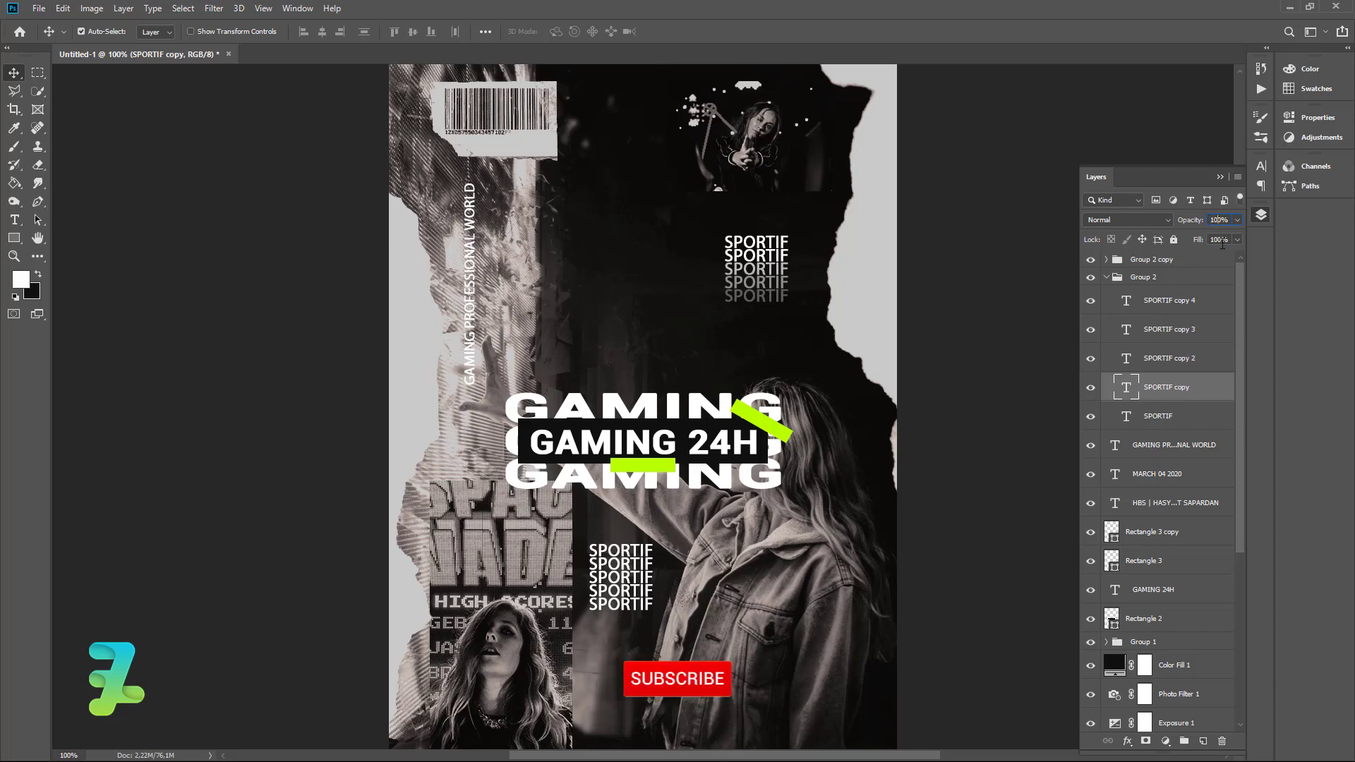
{"action": "type", "text": "0"}
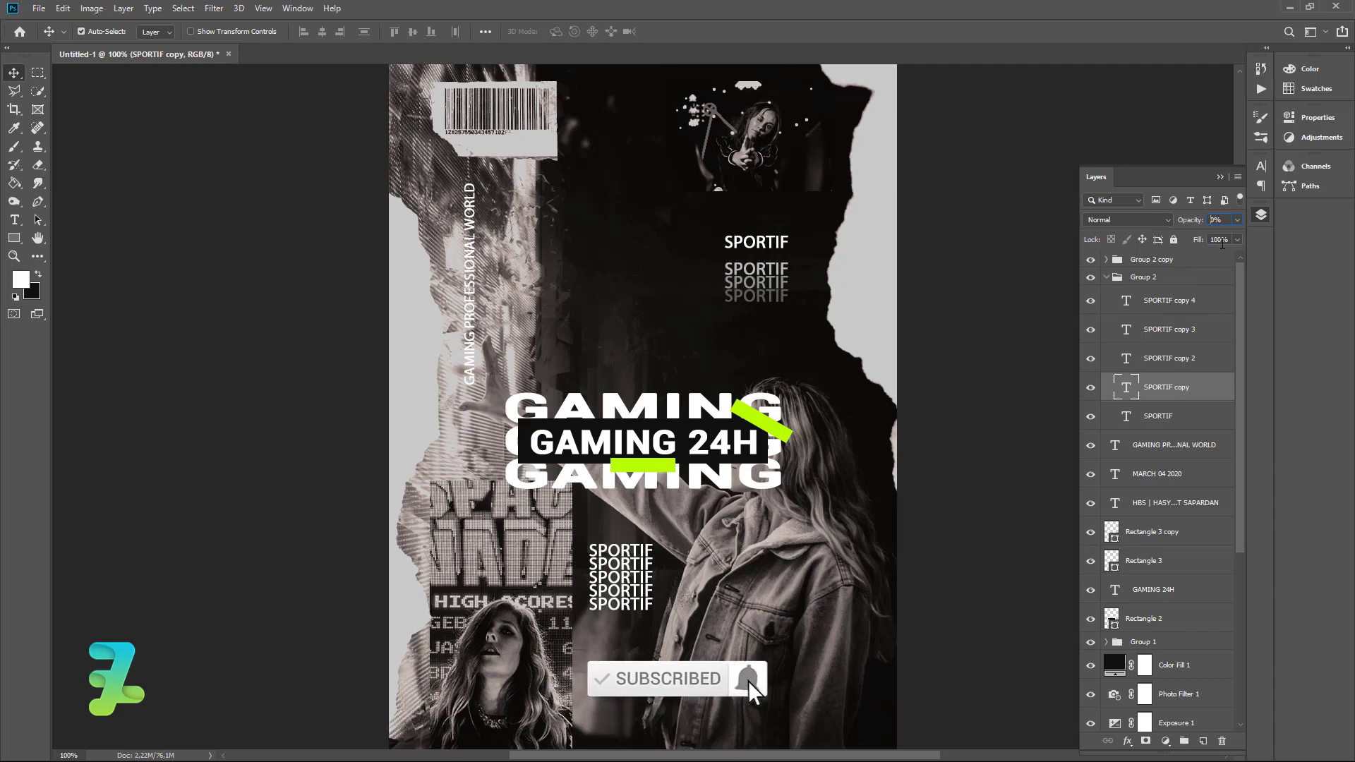
{"action": "type", "text": "8"}
{"action": "left_click", "coordinate": [1105, 276]}
{"action": "left_click", "coordinate": [1106, 259]}
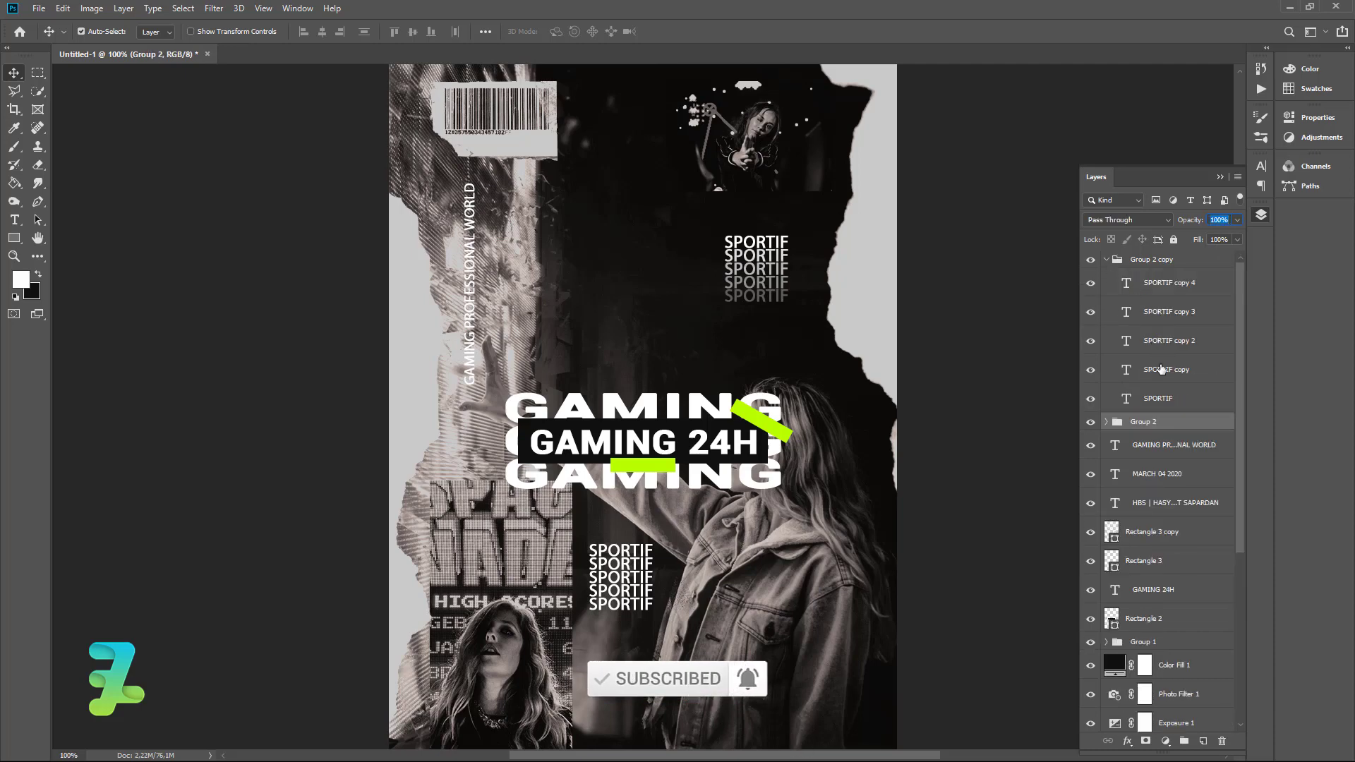
- Set lower-stack SPORTIF lines to 80%, 40% and 50% opacity
{"action": "left_click", "coordinate": [1155, 396]}
{"action": "left_click", "coordinate": [1218, 221]}
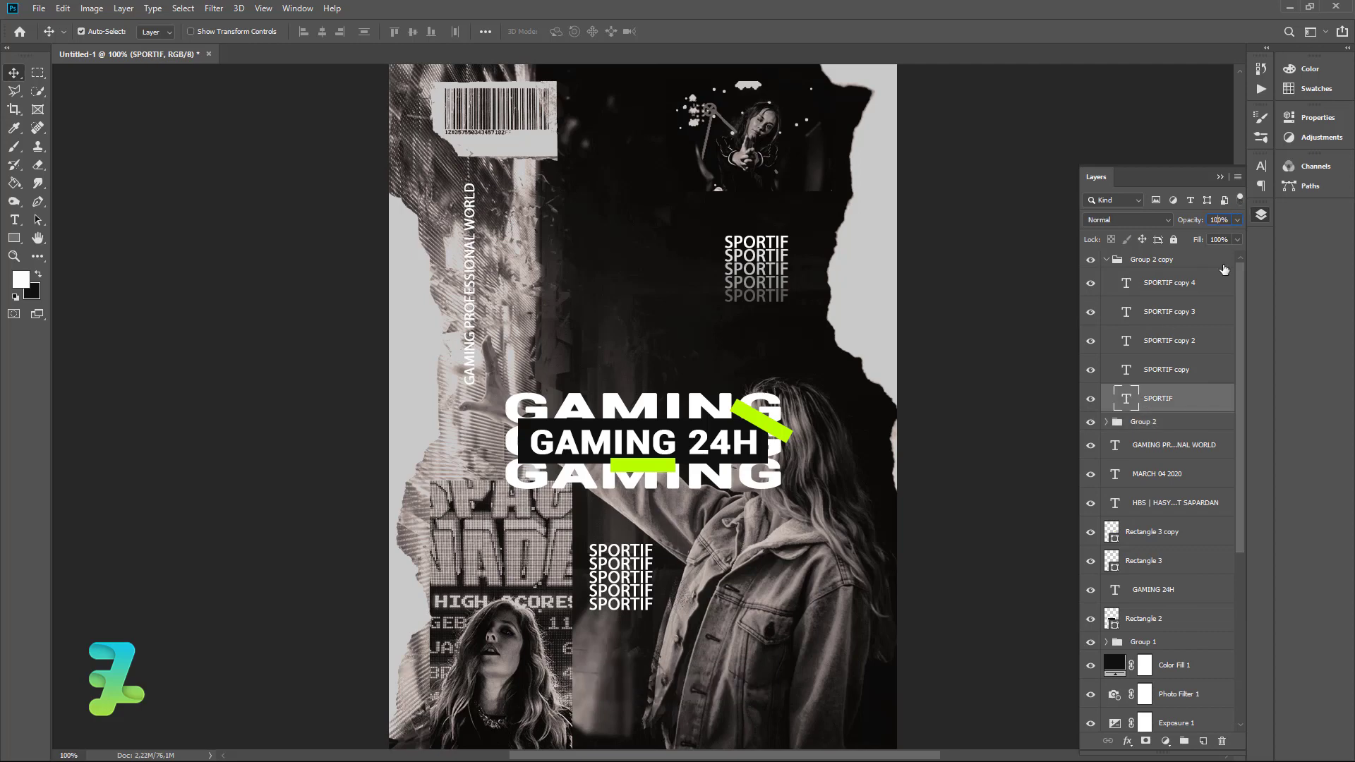
{"action": "type", "text": "80"}
{"action": "left_click", "coordinate": [1170, 363]}
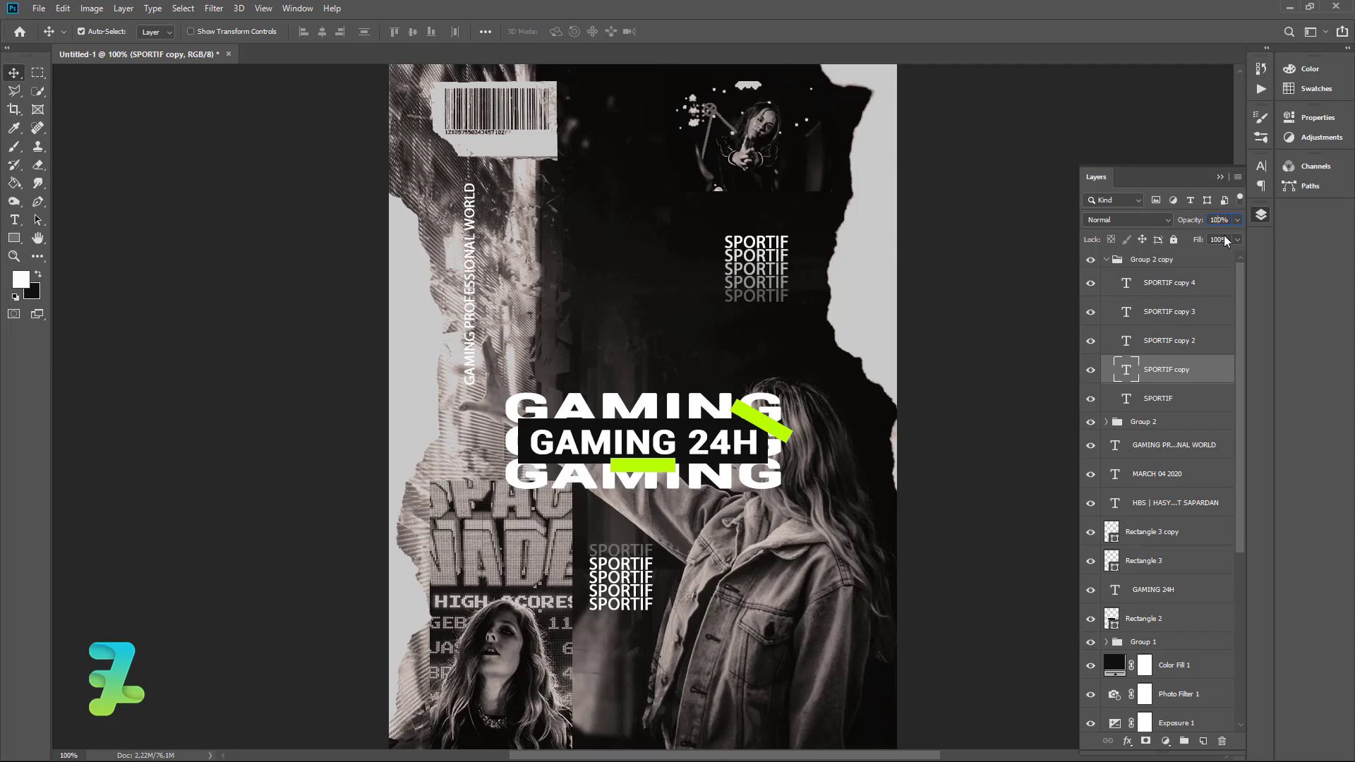
{"action": "type", "text": "40"}
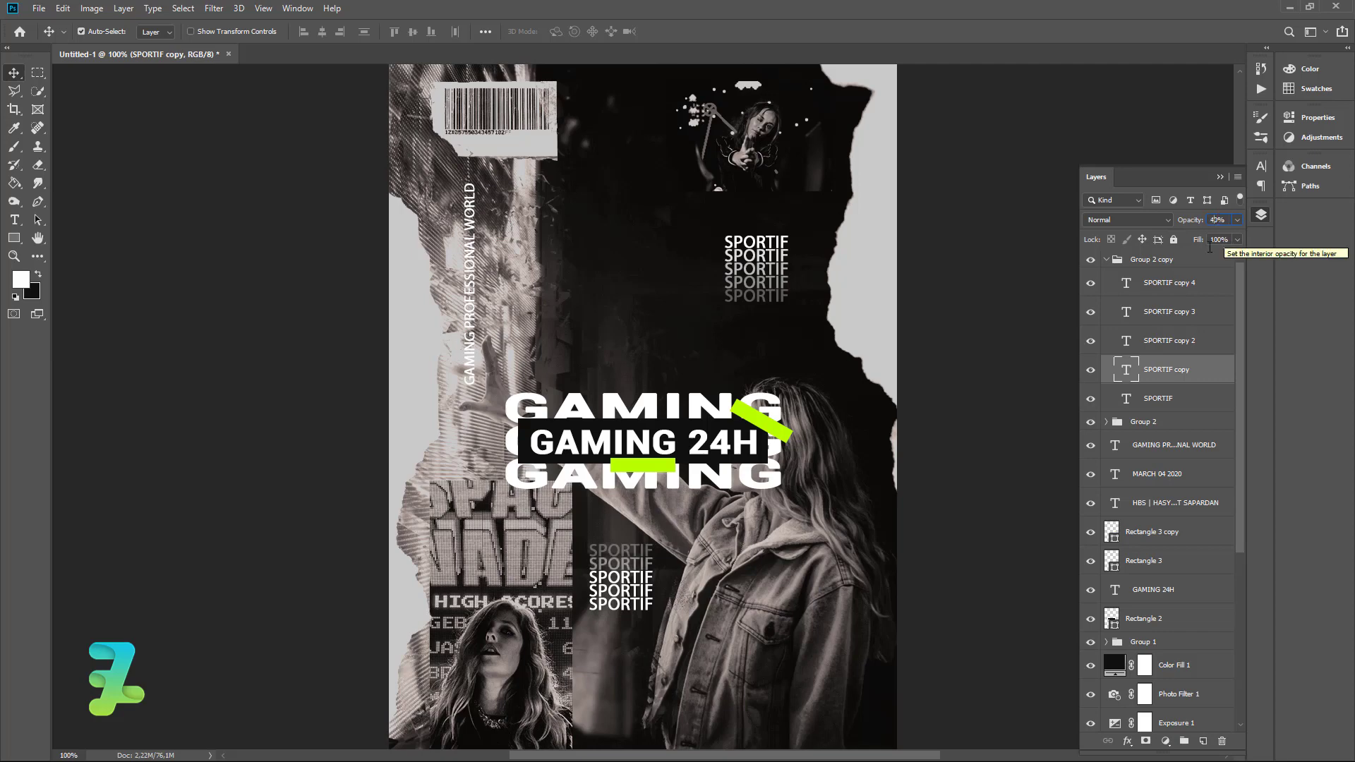
{"action": "left_click", "coordinate": [1147, 340]}
{"action": "left_click", "coordinate": [1213, 219]}
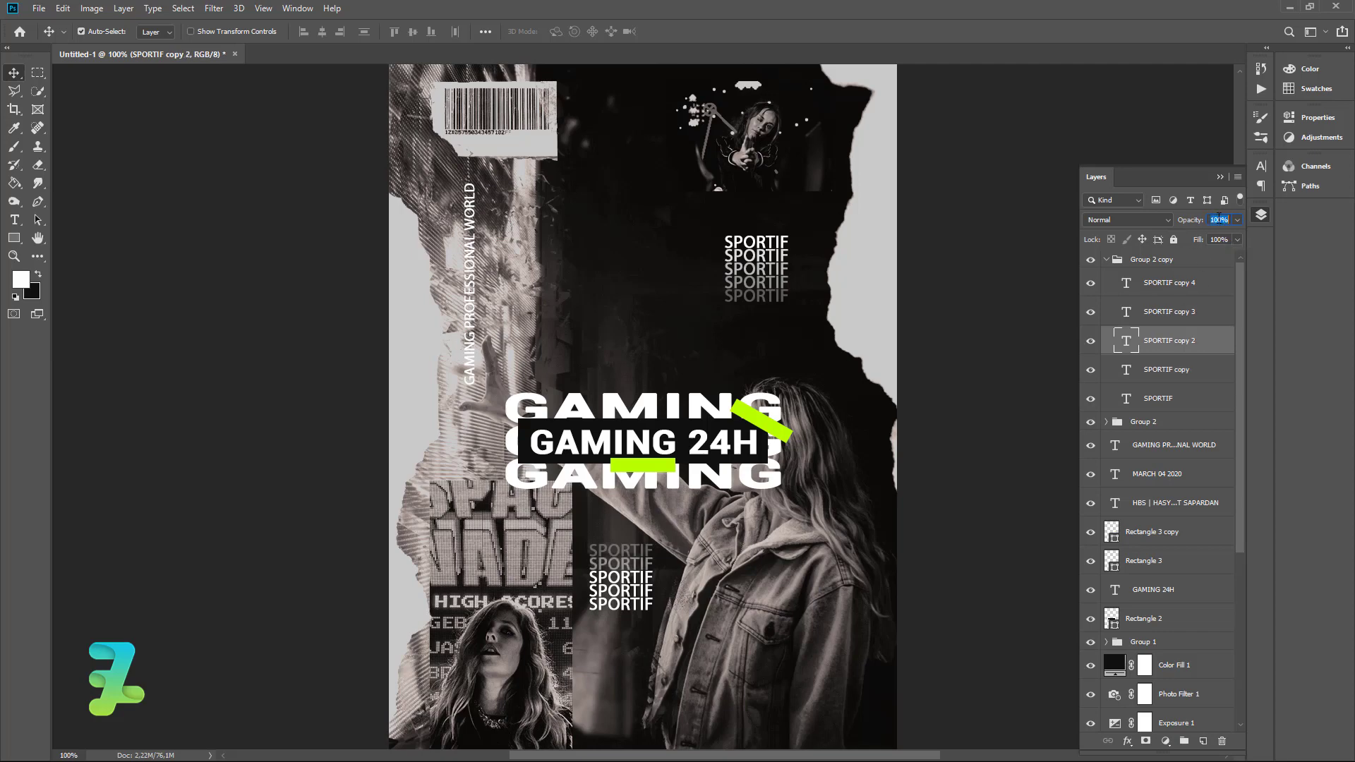
{"action": "type", "text": "50"}
{"action": "type", "text": "60"}
- Set the last lower-stack SPORTIF line to 80% opacity, then zoom out on the poster
{"action": "left_click", "coordinate": [1188, 324]}
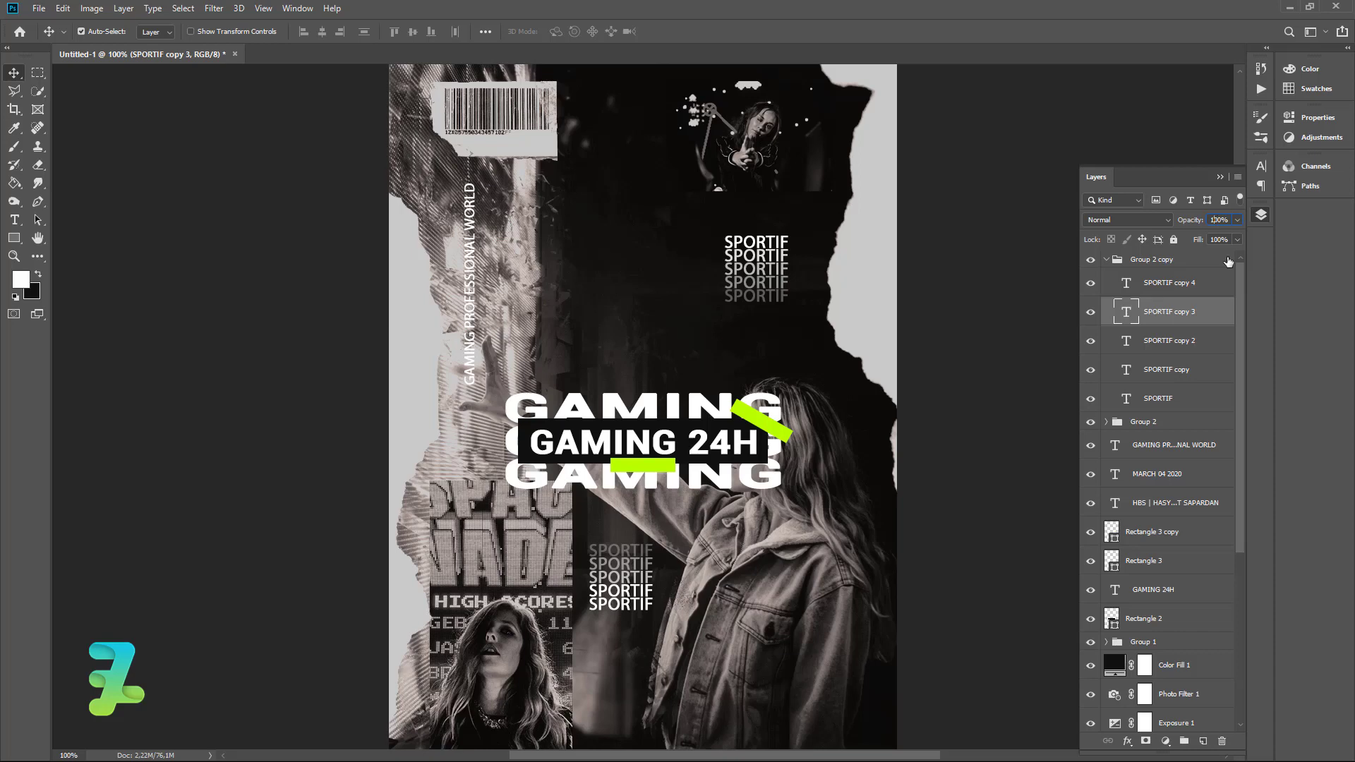
{"action": "type", "text": "80"}
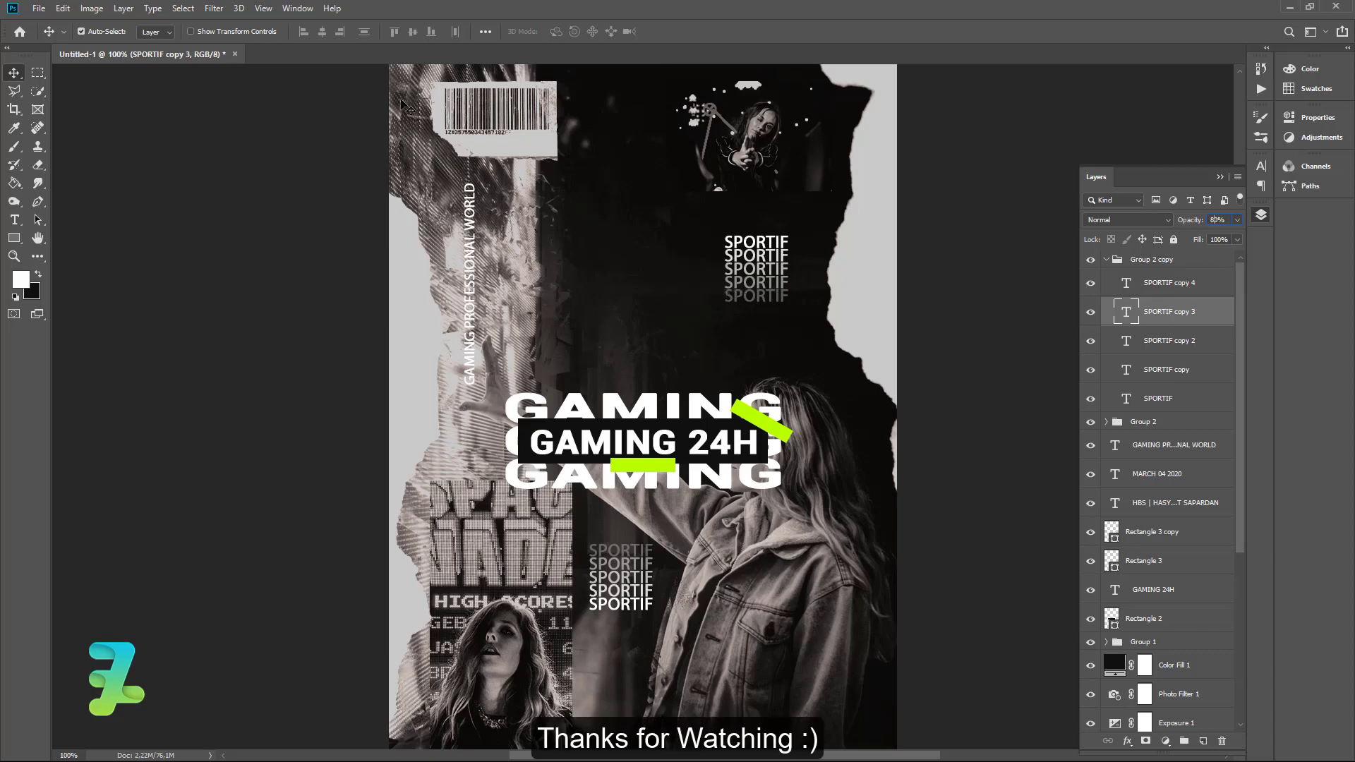
{"action": "left_click", "coordinate": [14, 80]}
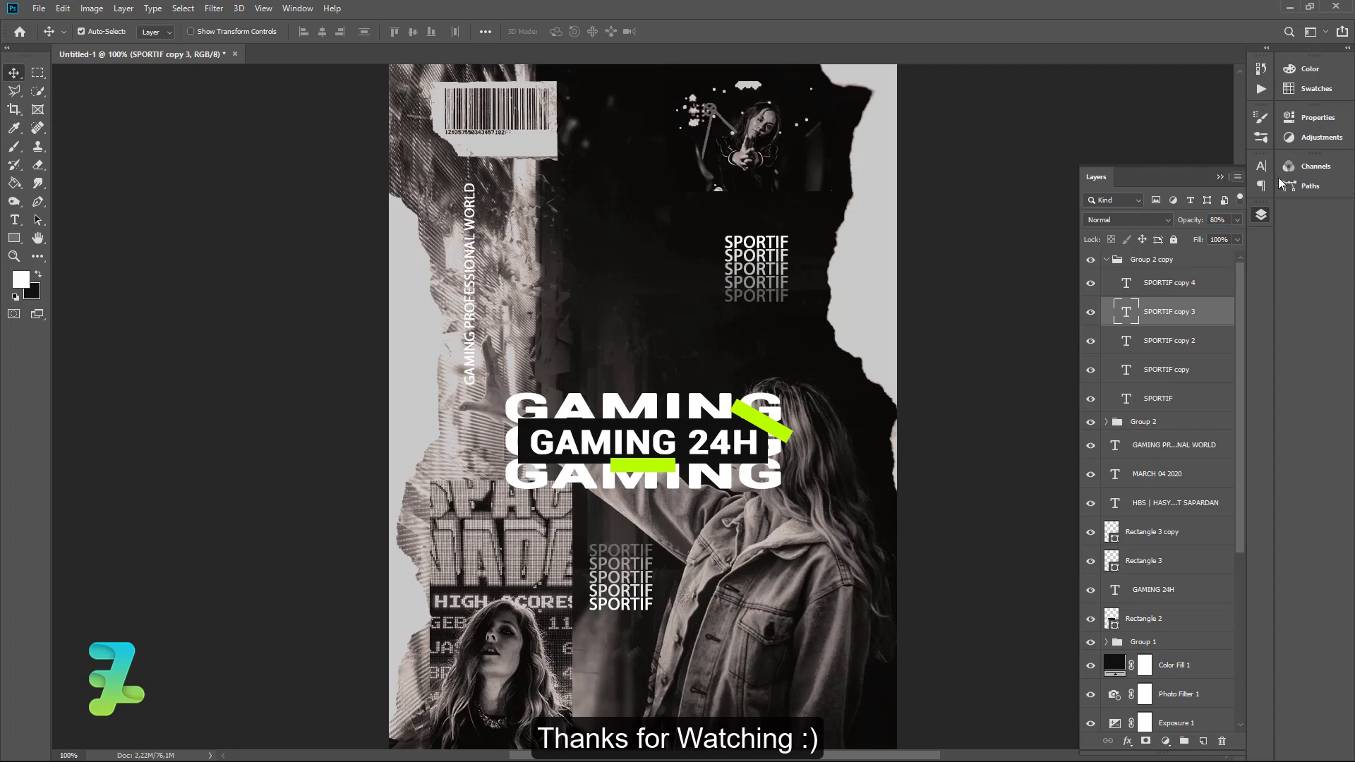
{"action": "left_click", "coordinate": [1220, 177]}
{"action": "key", "text": "ctrl+minus"}
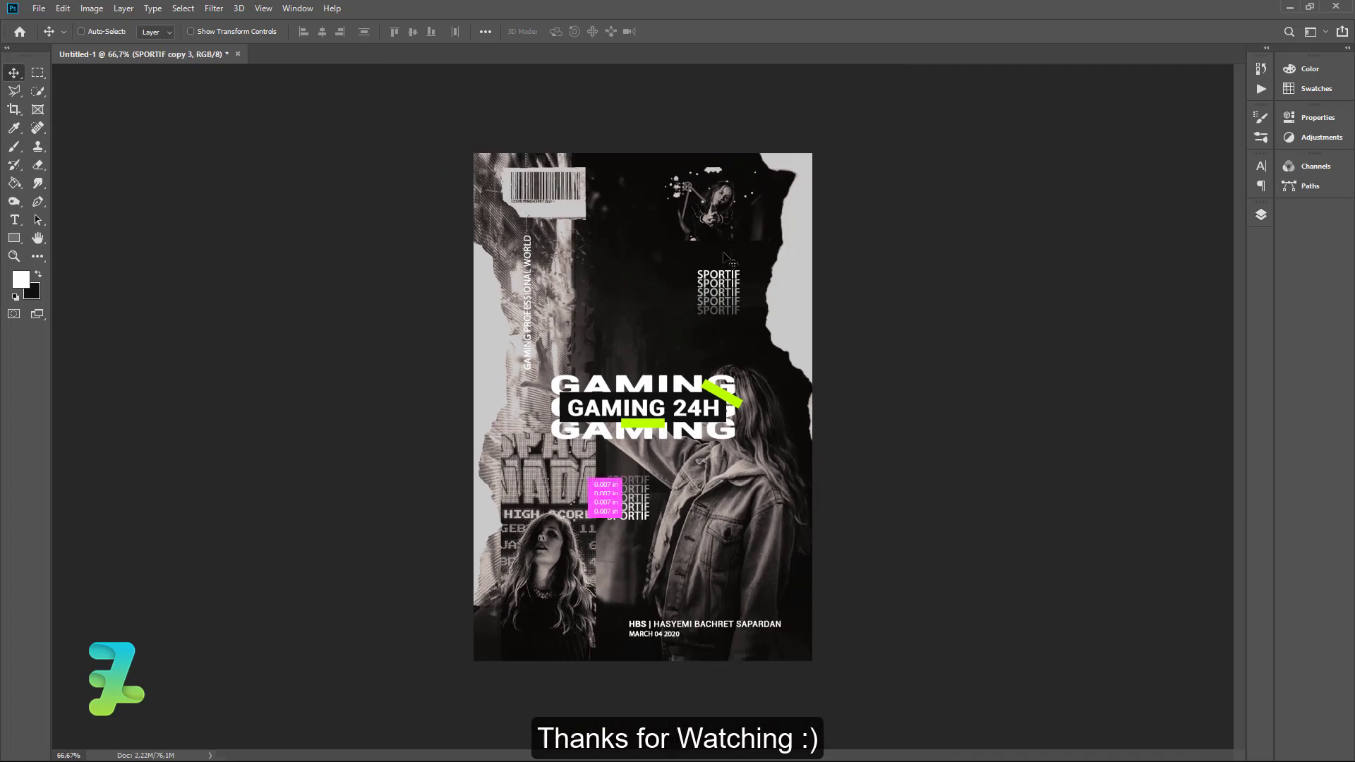